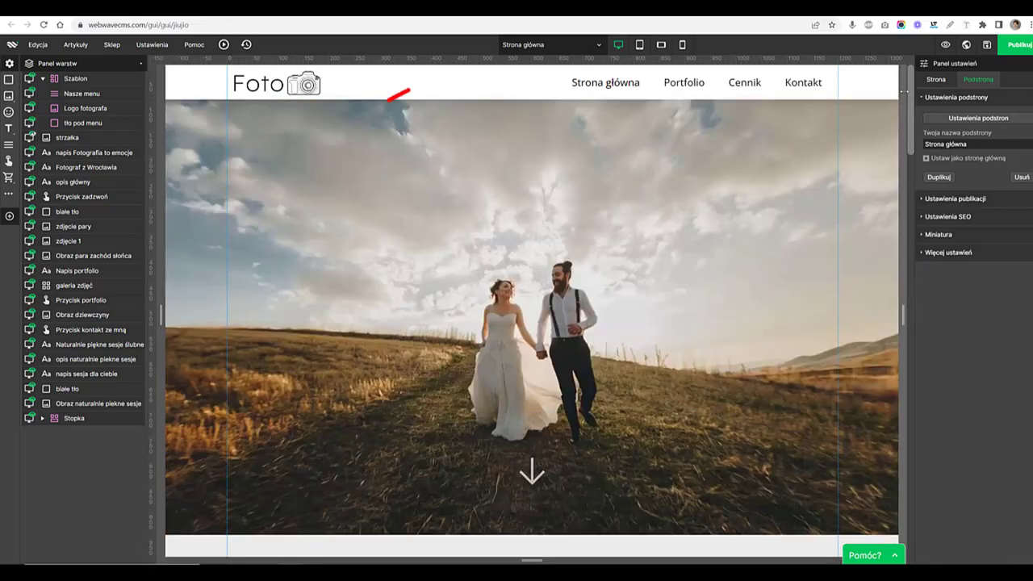
Open the Portfolio-2 subpage to view its photo gallery, and go on to the polityka prywatności subpage
{"action": "left_click", "coordinate": [575, 45]}
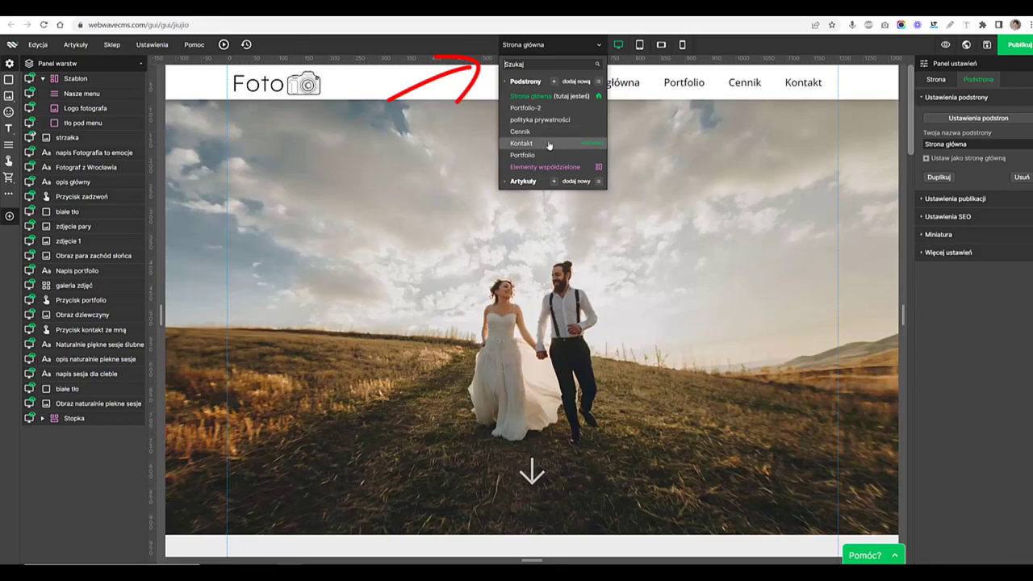
{"action": "left_click", "coordinate": [539, 109]}
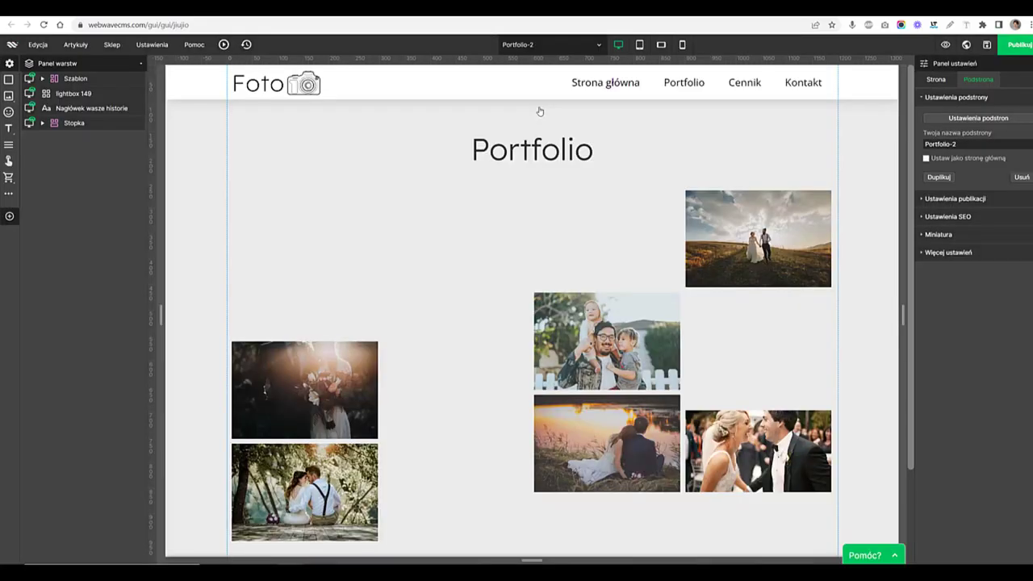
{"action": "left_click_drag", "start_coordinate": [910, 107], "coordinate": [917, 256]}
{"action": "scroll", "coordinate": [791, 130], "scroll_direction": "up", "scroll_amount": 3}
{"action": "left_click", "coordinate": [562, 46]}
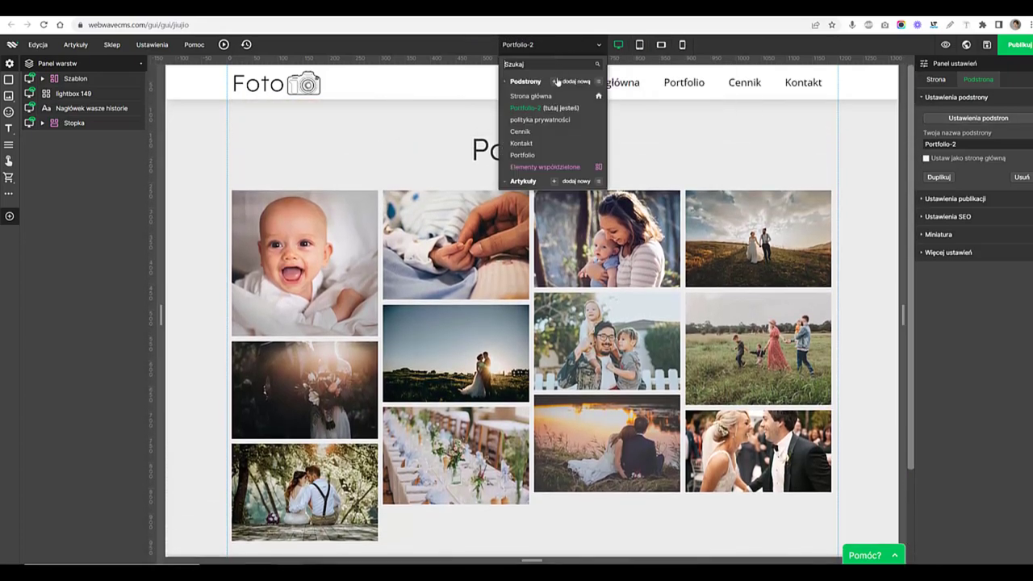
{"action": "left_click", "coordinate": [554, 120]}
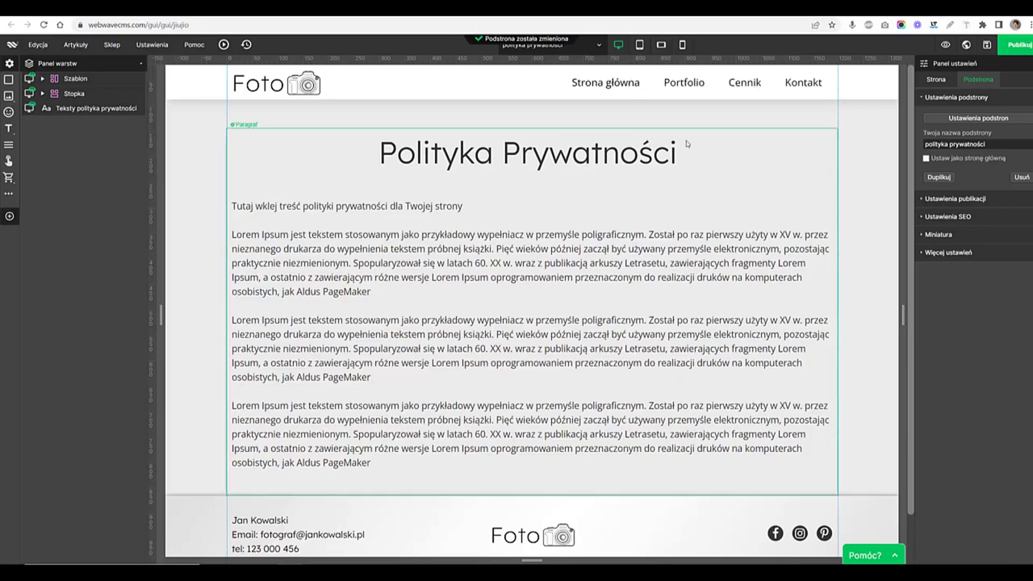
Switch to the Cennik subpage and look through its session packages down to the footer
{"action": "left_click", "coordinate": [560, 49]}
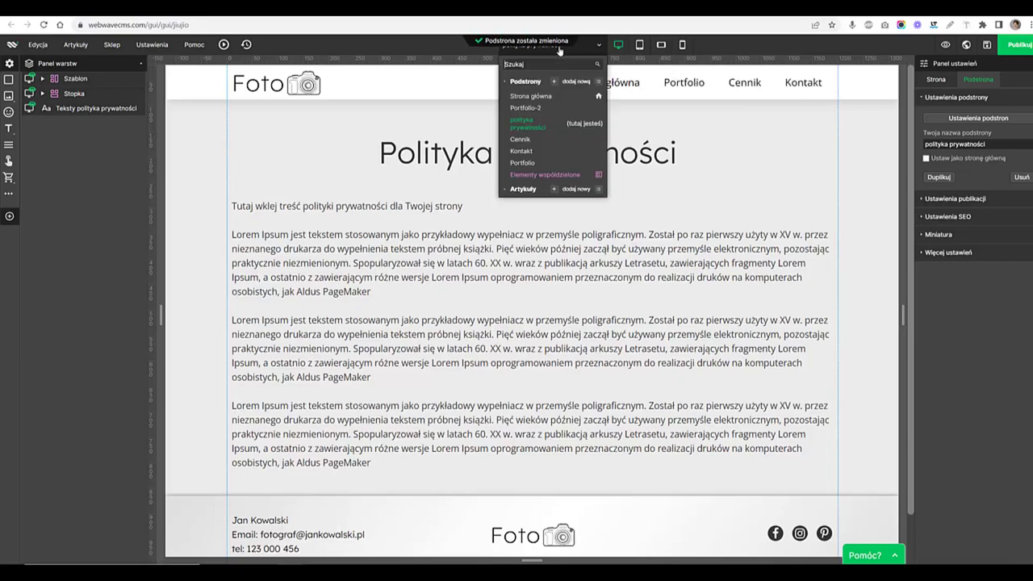
{"action": "left_click", "coordinate": [540, 145]}
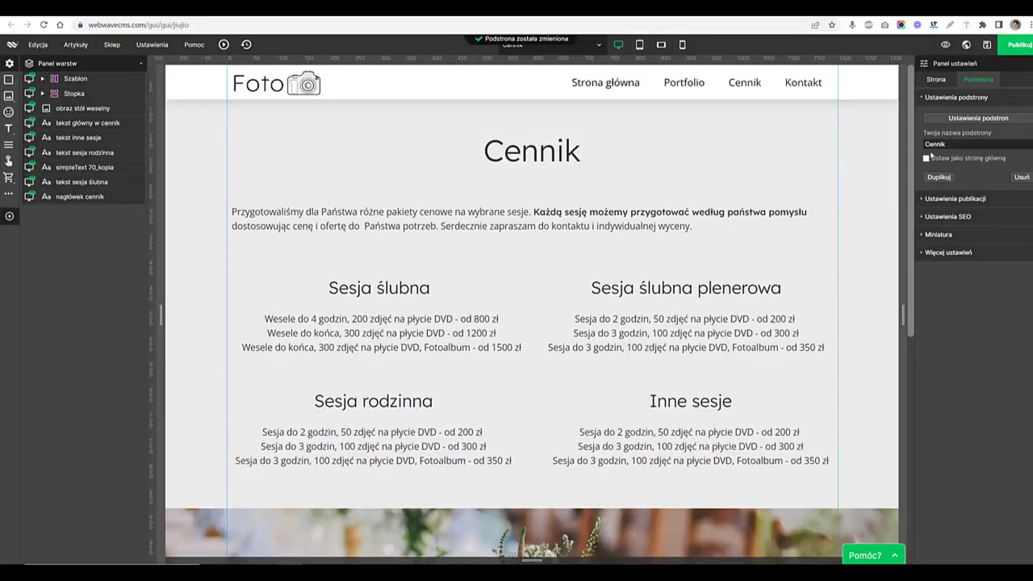
{"action": "scroll", "coordinate": [909, 170], "scroll_direction": "down", "scroll_amount": 5}
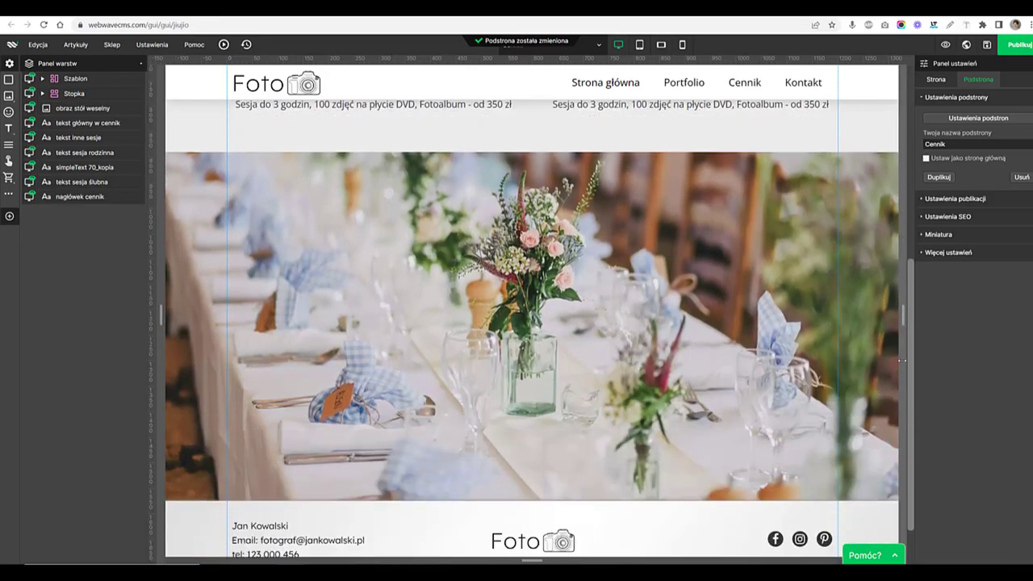
{"action": "scroll", "coordinate": [902, 302], "scroll_direction": "up", "scroll_amount": 5}
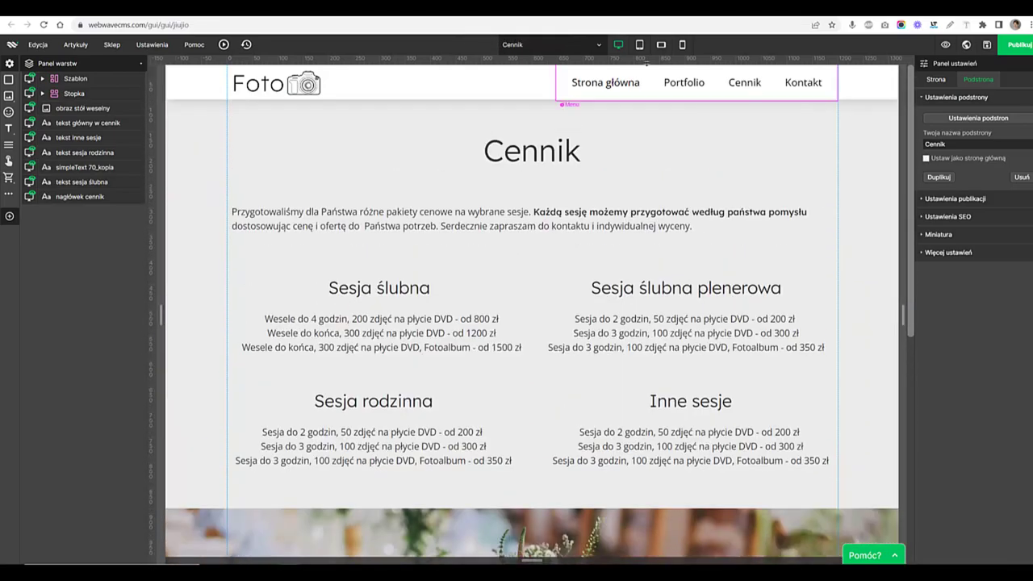
Switch to the Kontakt subpage and look over its contact form and photo section
{"action": "left_click", "coordinate": [549, 45]}
{"action": "left_click", "coordinate": [537, 144]}
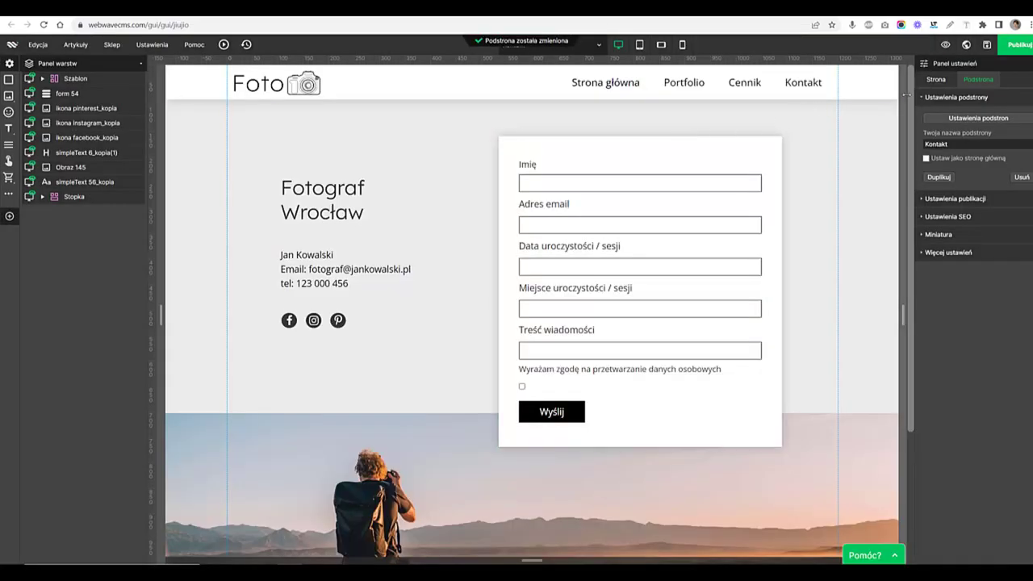
{"action": "scroll", "coordinate": [913, 199], "scroll_direction": "down", "scroll_amount": 1}
{"action": "scroll", "coordinate": [913, 200], "scroll_direction": "down", "scroll_amount": 1}
{"action": "scroll", "coordinate": [912, 251], "scroll_direction": "up", "scroll_amount": 3}
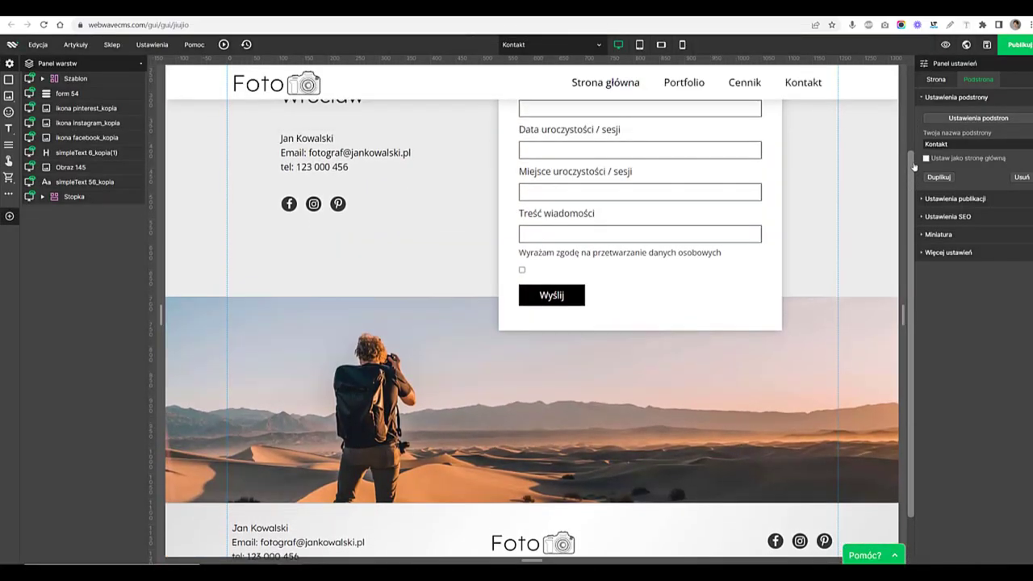
Switch to the Portfolio subpage, select its nasze artykuły list and dismiss the Newsfeed tip
{"action": "left_click", "coordinate": [521, 47]}
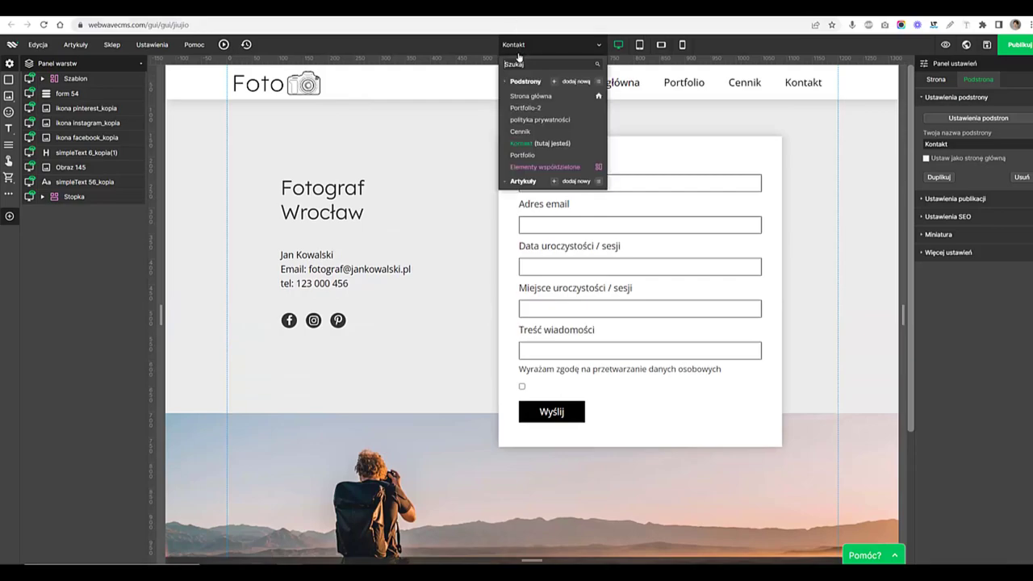
{"action": "left_click", "coordinate": [526, 158]}
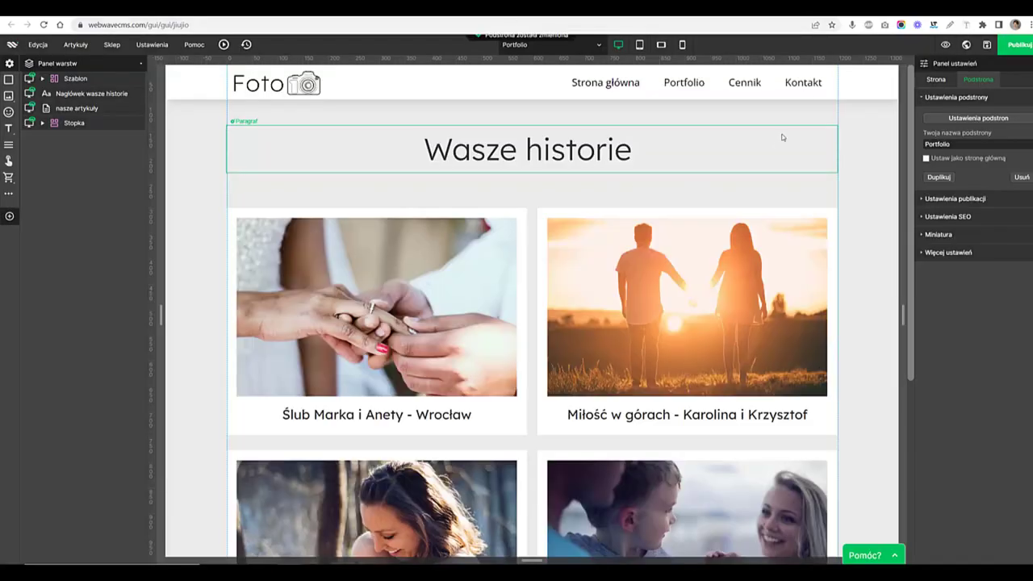
{"action": "scroll", "coordinate": [910, 131], "scroll_direction": "down", "scroll_amount": 1}
{"action": "scroll", "coordinate": [910, 131], "scroll_direction": "down", "scroll_amount": 1}
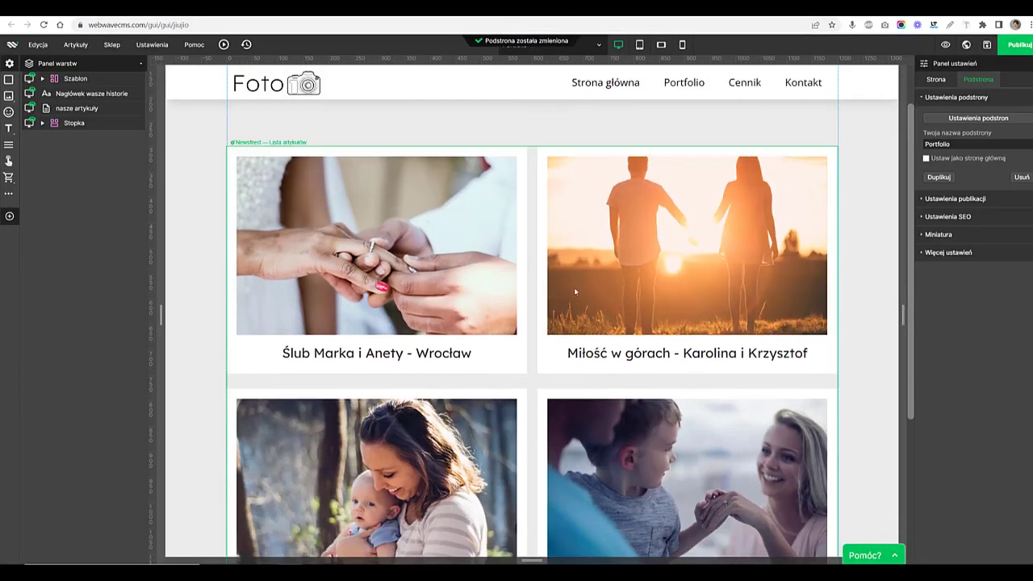
{"action": "left_click", "coordinate": [436, 284]}
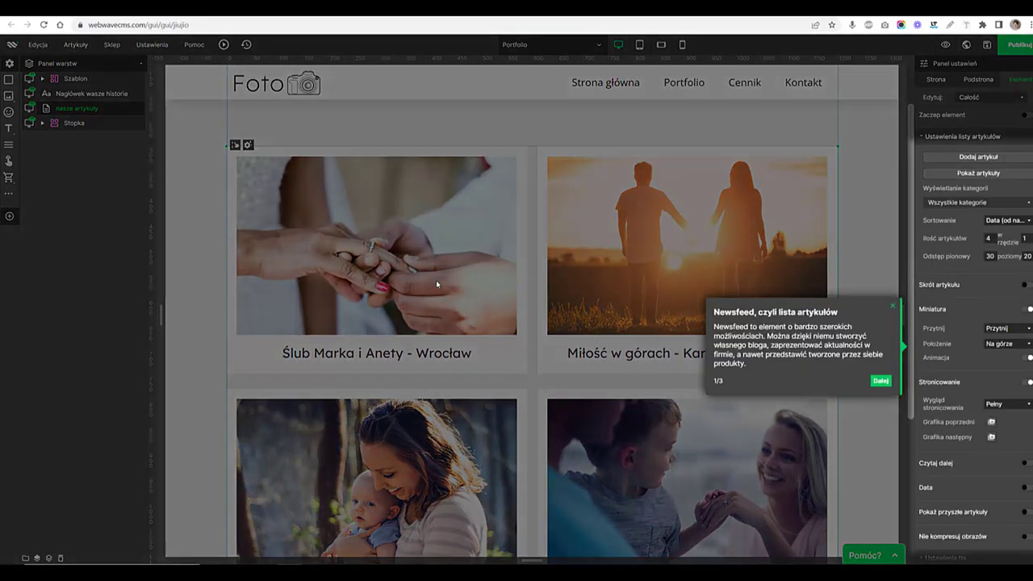
{"action": "left_click", "coordinate": [893, 305]}
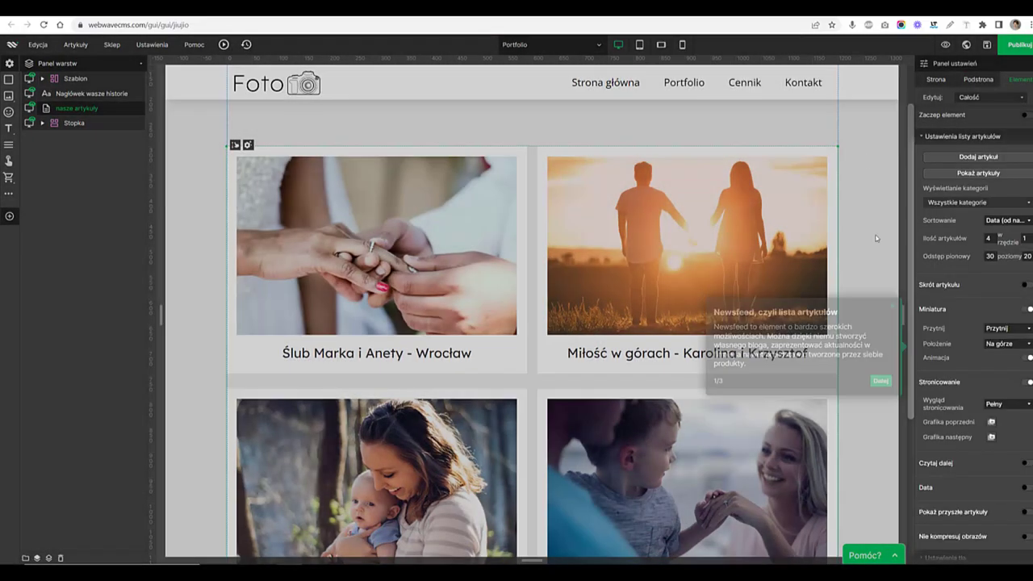
Preview the Portfolio subpage, look through the first wedding article, and return to the article list and the editor
{"action": "left_click", "coordinate": [946, 45]}
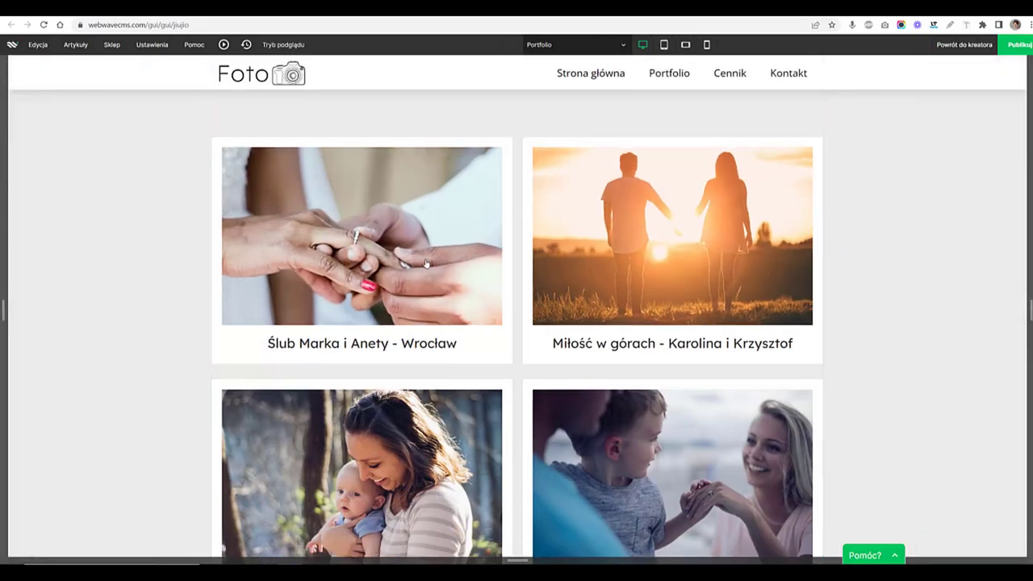
{"action": "left_click", "coordinate": [450, 183]}
{"action": "scroll", "coordinate": [783, 290], "scroll_direction": "down", "scroll_amount": 3}
{"action": "scroll", "coordinate": [784, 292], "scroll_direction": "down", "scroll_amount": 2}
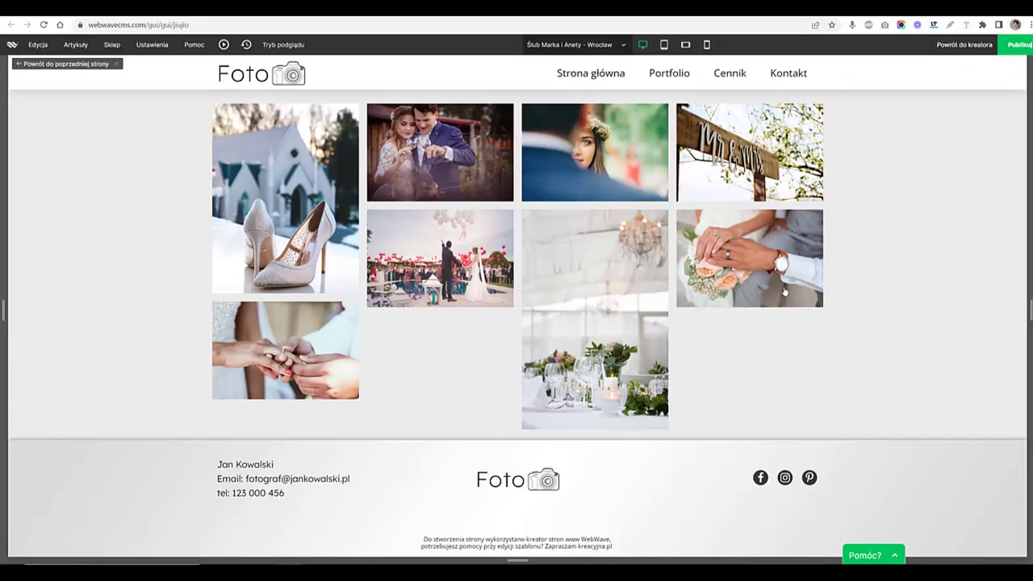
{"action": "scroll", "coordinate": [783, 291], "scroll_direction": "up", "scroll_amount": 5}
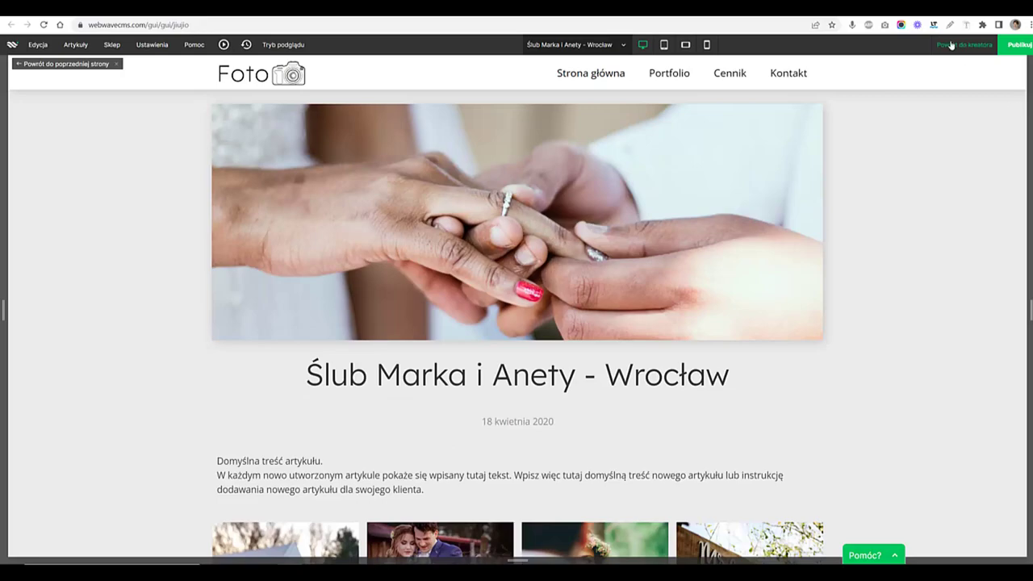
{"action": "left_click", "coordinate": [71, 66]}
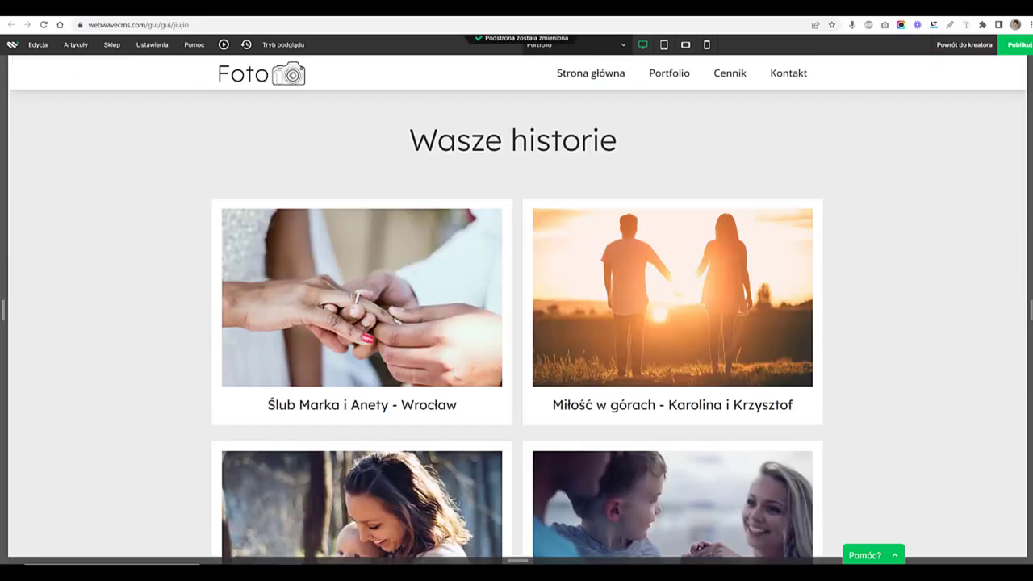
{"action": "left_click", "coordinate": [964, 44]}
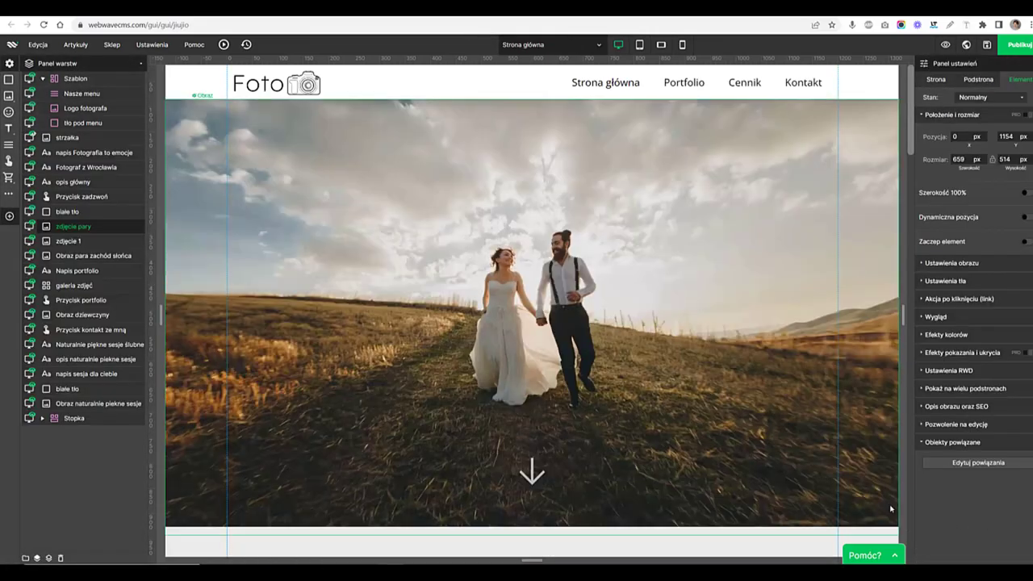
Replace the home page's main photo, zdjęcie 1, with the file fotograf (3) uploaded from the forograf 2222 folder on disk
{"action": "left_click", "coordinate": [514, 375]}
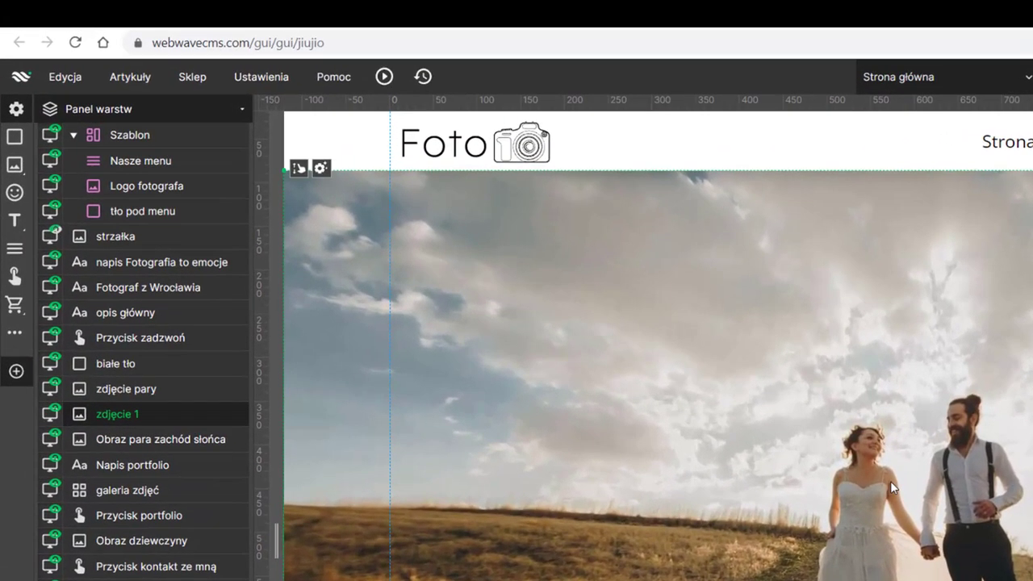
{"action": "left_click", "coordinate": [320, 170]}
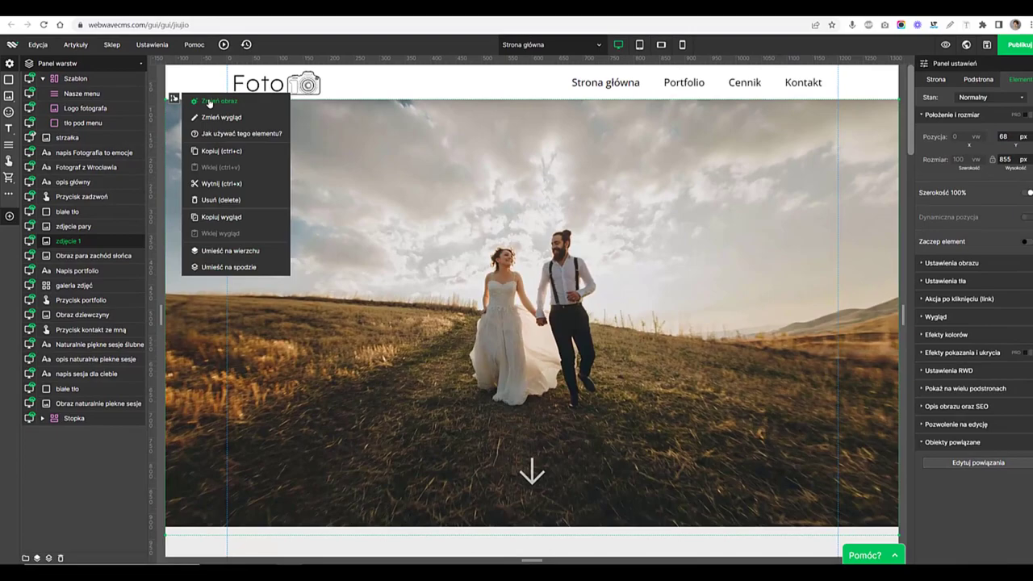
{"action": "left_click", "coordinate": [216, 103]}
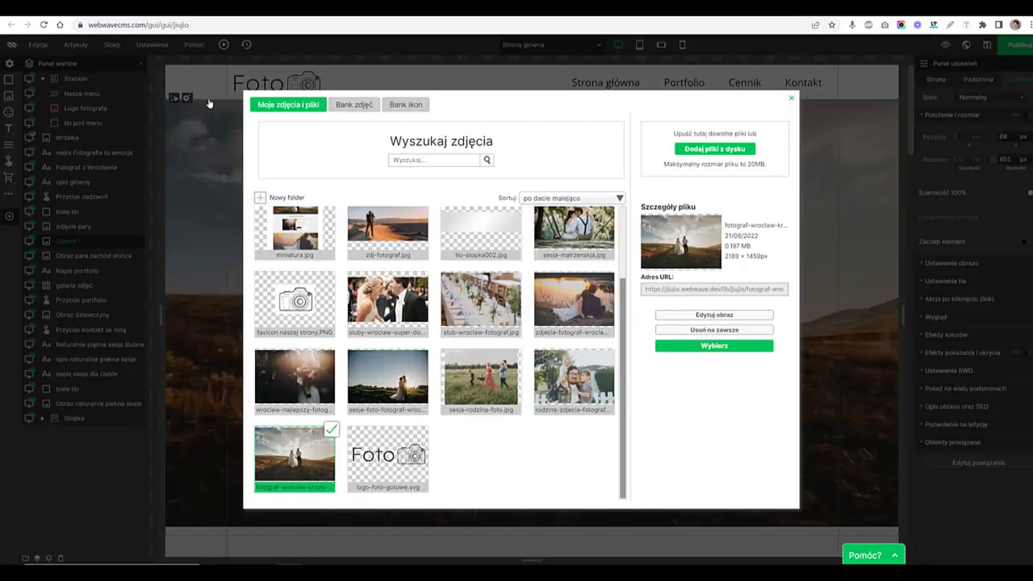
{"action": "scroll", "coordinate": [460, 363], "scroll_direction": "up", "scroll_amount": 2}
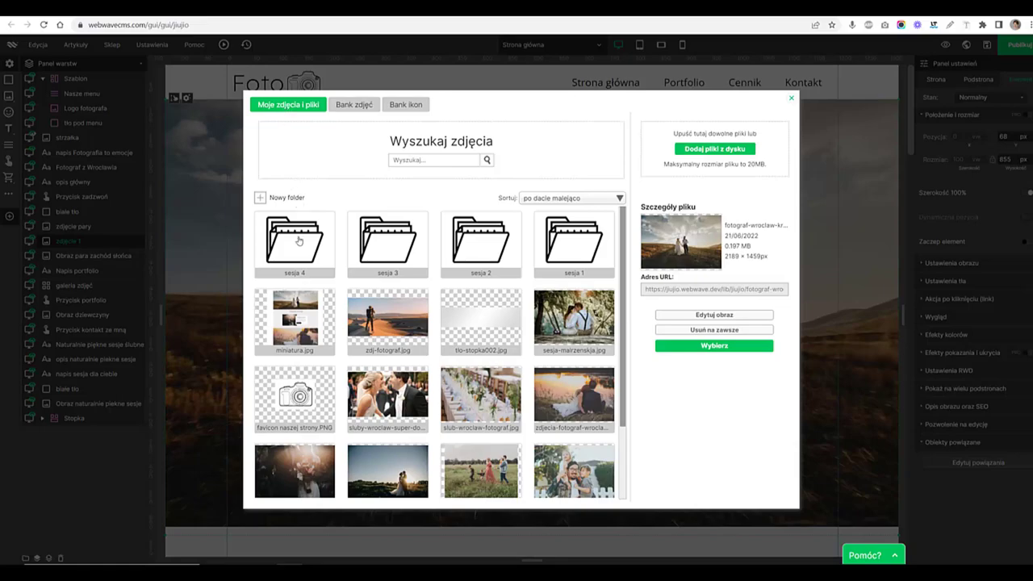
{"action": "scroll", "coordinate": [282, 372], "scroll_direction": "down", "scroll_amount": 1}
{"action": "scroll", "coordinate": [323, 403], "scroll_direction": "up", "scroll_amount": 1}
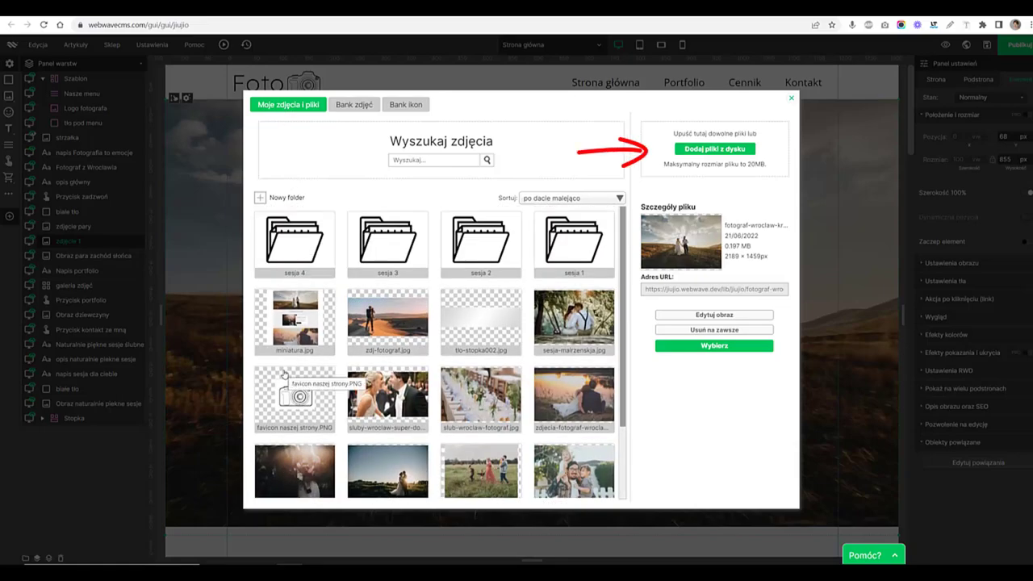
{"action": "left_click", "coordinate": [719, 148]}
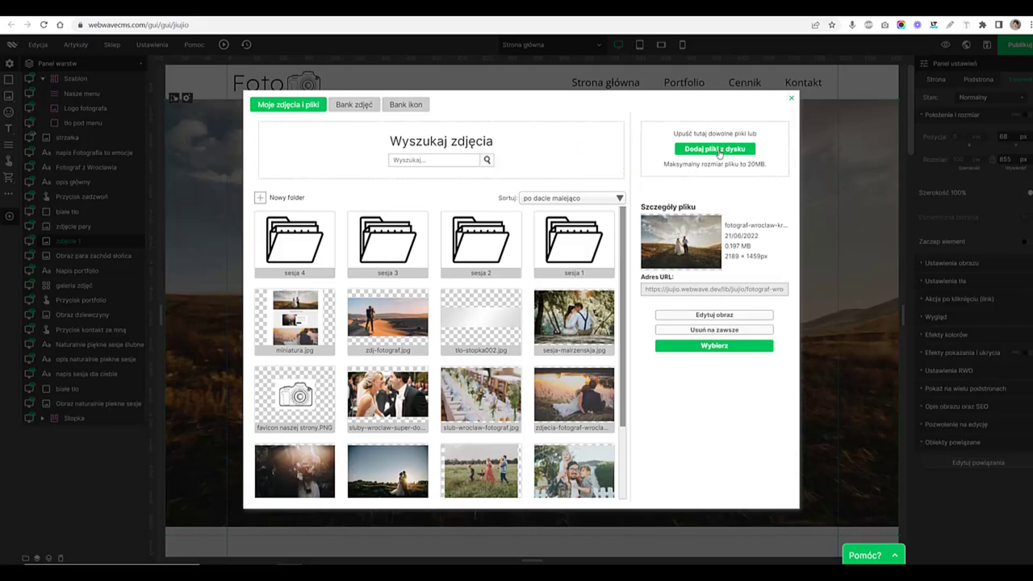
{"action": "left_click", "coordinate": [453, 87]}
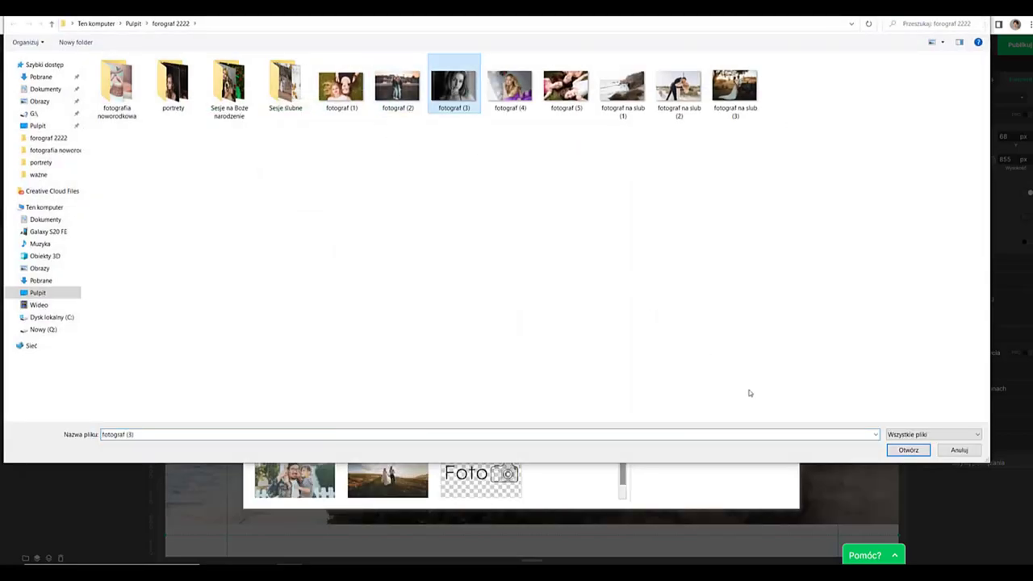
{"action": "left_click", "coordinate": [909, 450]}
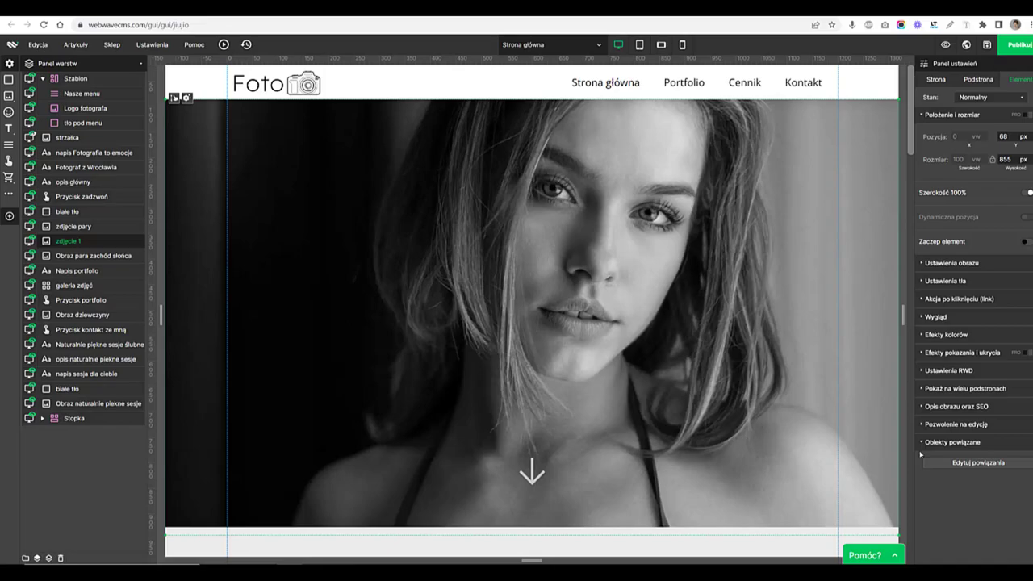
Change the heading "Fotografia to emocje" below the main photo to "Fotograf dla Ciebie", dismissing the text element tip
{"action": "scroll", "coordinate": [591, 308], "scroll_direction": "down", "scroll_amount": 3}
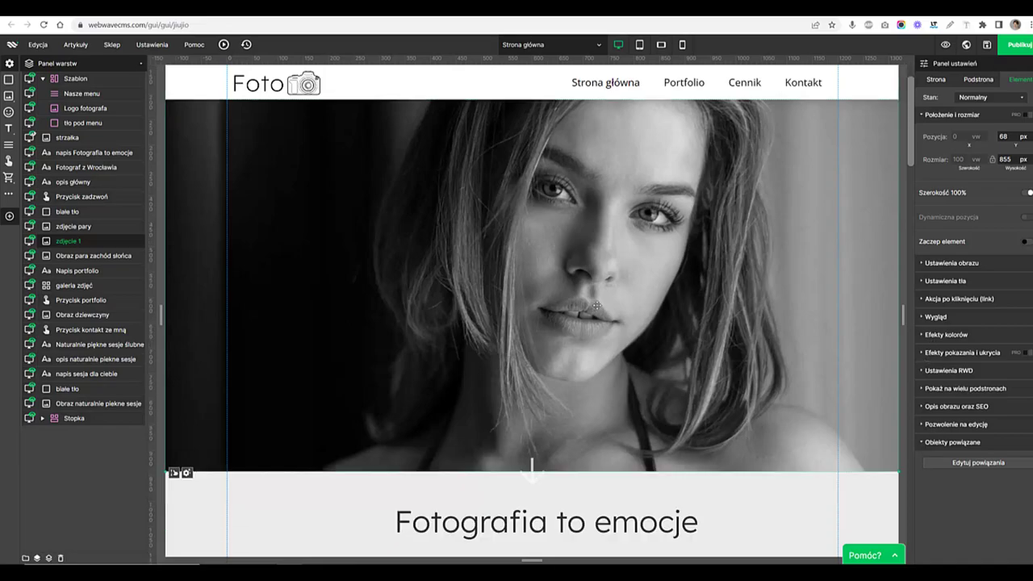
{"action": "double_click", "coordinate": [586, 339]}
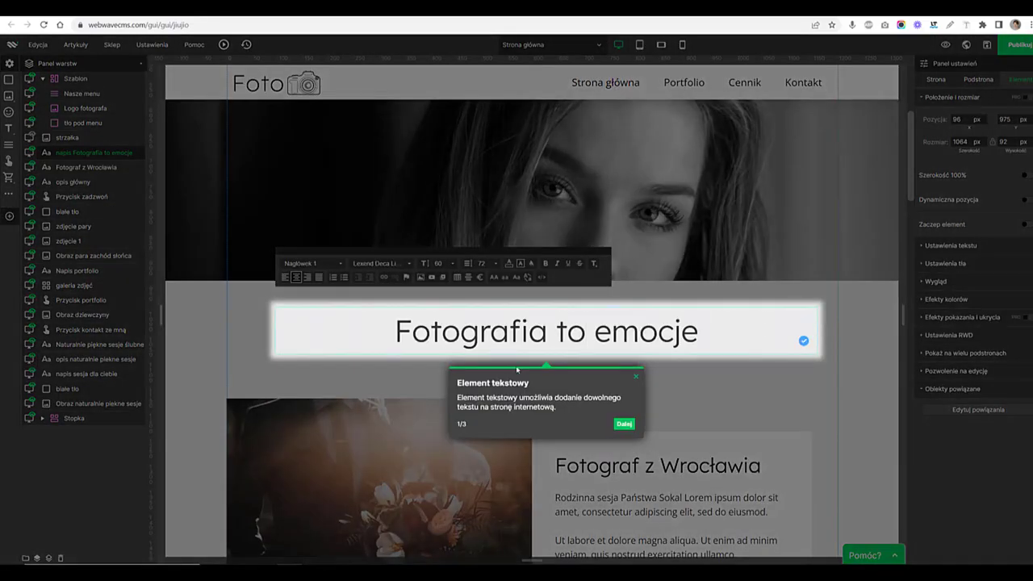
{"action": "left_click", "coordinate": [637, 377]}
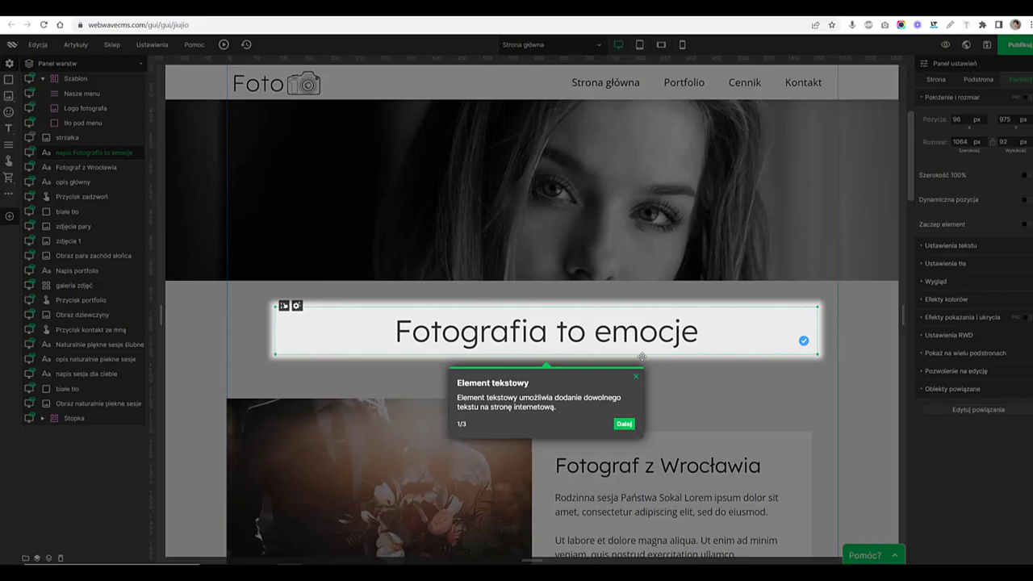
{"action": "left_click", "coordinate": [635, 378]}
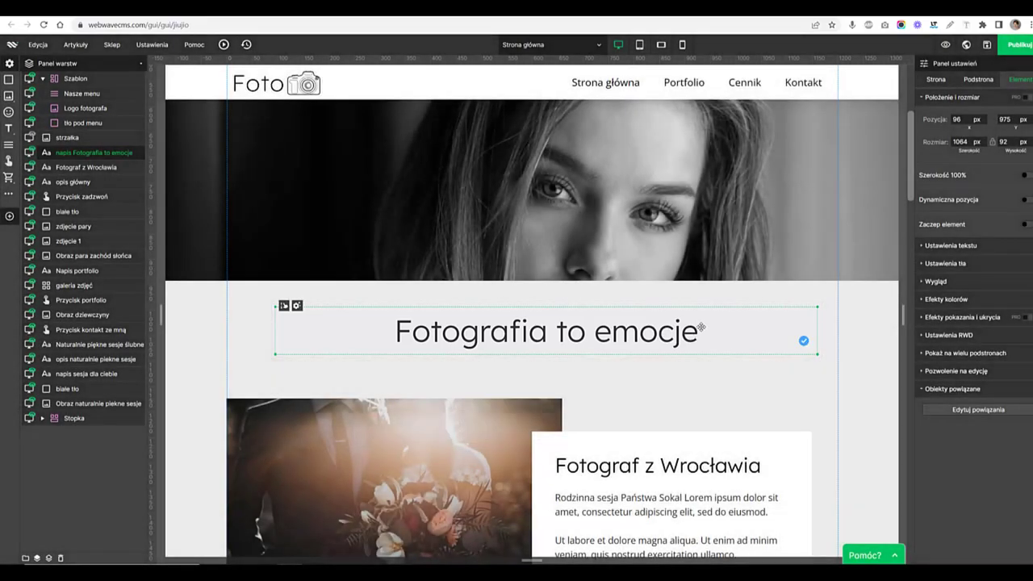
{"action": "left_click", "coordinate": [698, 331]}
{"action": "left_click_drag", "start_coordinate": [698, 331], "coordinate": [557, 343]}
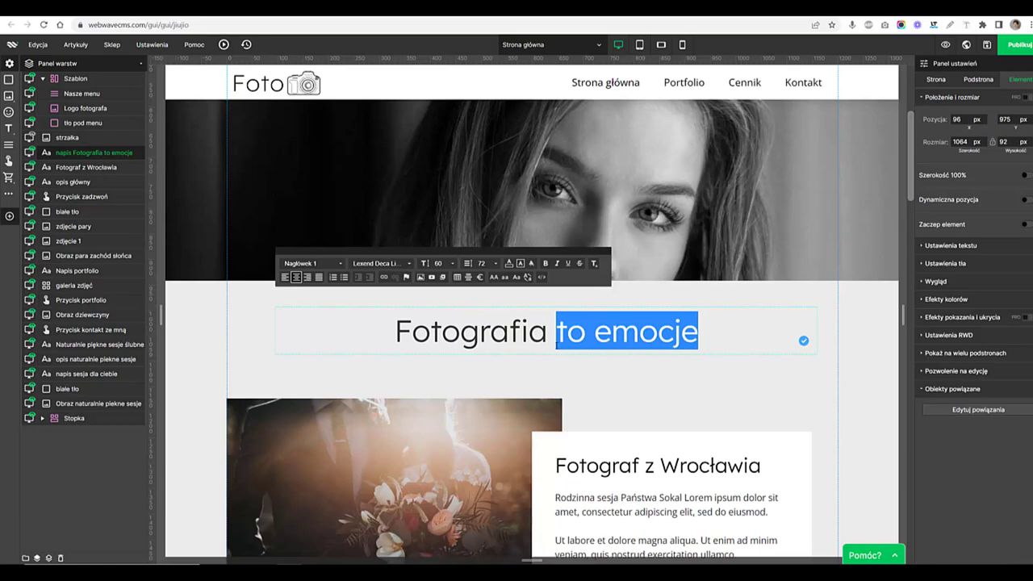
{"action": "left_click_drag", "start_coordinate": [556, 342], "coordinate": [520, 327]}
{"action": "type", "text": "dla C"}
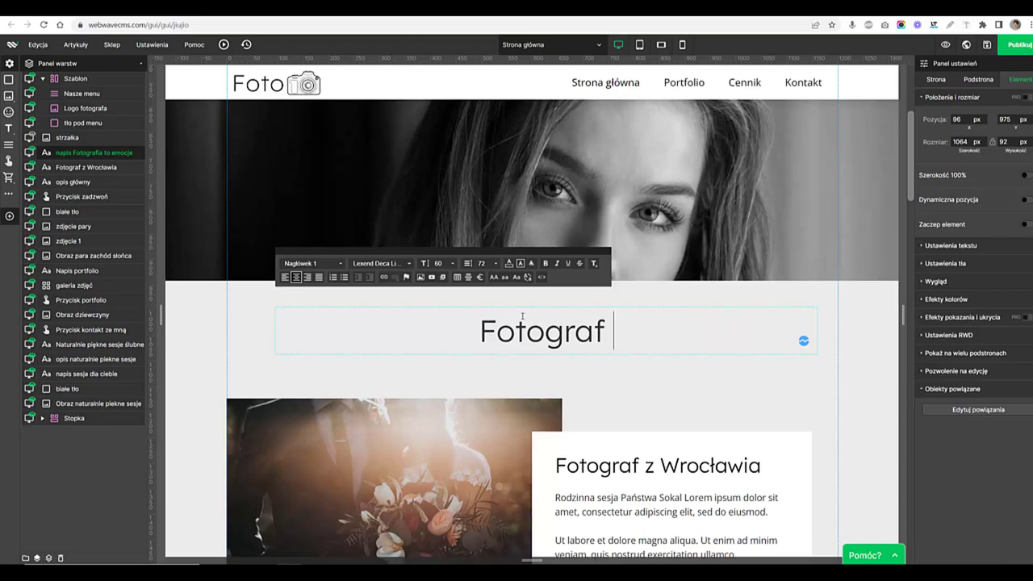
{"action": "type", "text": "iebie"}
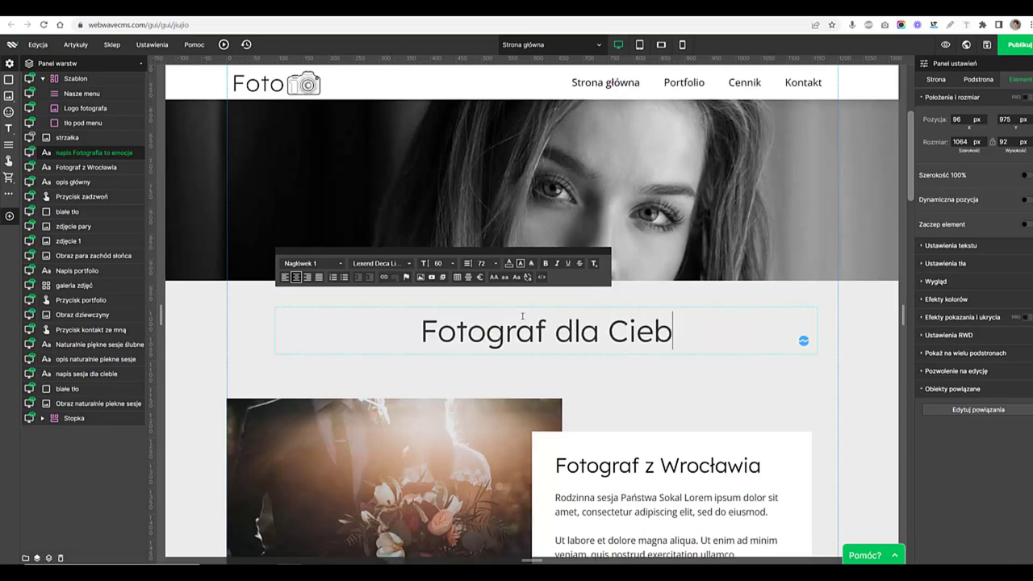
Replace the heading "Fotograf z Wrocławia" in the white box beside the wedding photo with "Sesje"
{"action": "left_click", "coordinate": [810, 397]}
{"action": "scroll", "coordinate": [810, 398], "scroll_direction": "down", "scroll_amount": 3}
{"action": "scroll", "coordinate": [810, 401], "scroll_direction": "down", "scroll_amount": 2}
{"action": "left_click", "coordinate": [761, 275]}
{"action": "left_click_drag", "start_coordinate": [762, 275], "coordinate": [563, 279]}
{"action": "type", "text": "Sesje"}
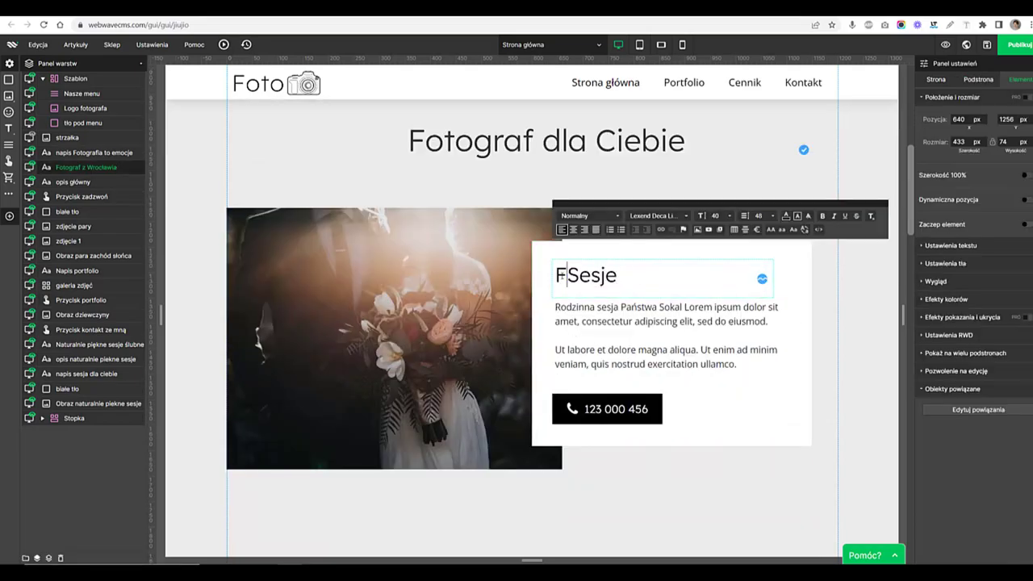
{"action": "key", "text": "Home"}
{"action": "key", "text": "Delete"}
{"action": "left_click", "coordinate": [647, 275]}
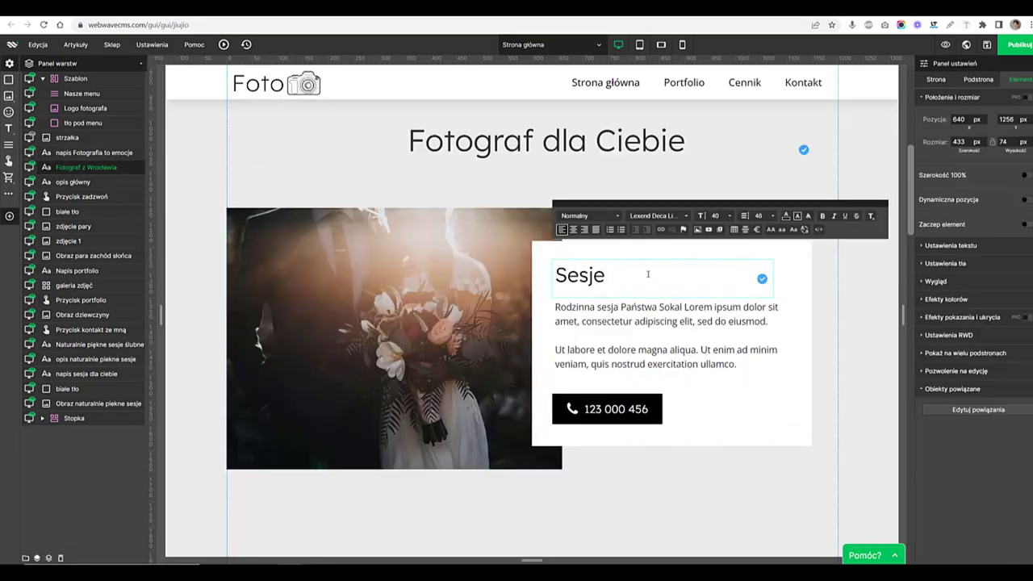
Replace the description under Sesje with five separate lines: sesje rodzinne, zdjęcia ślubne, sesje narzeczeńskie, sesje noworodkowe and portrety
{"action": "left_click", "coordinate": [548, 312]}
{"action": "key", "text": "ctrl+a"}
{"action": "key", "text": "Delete"}
{"action": "type", "text": "sesje rodzinne"}
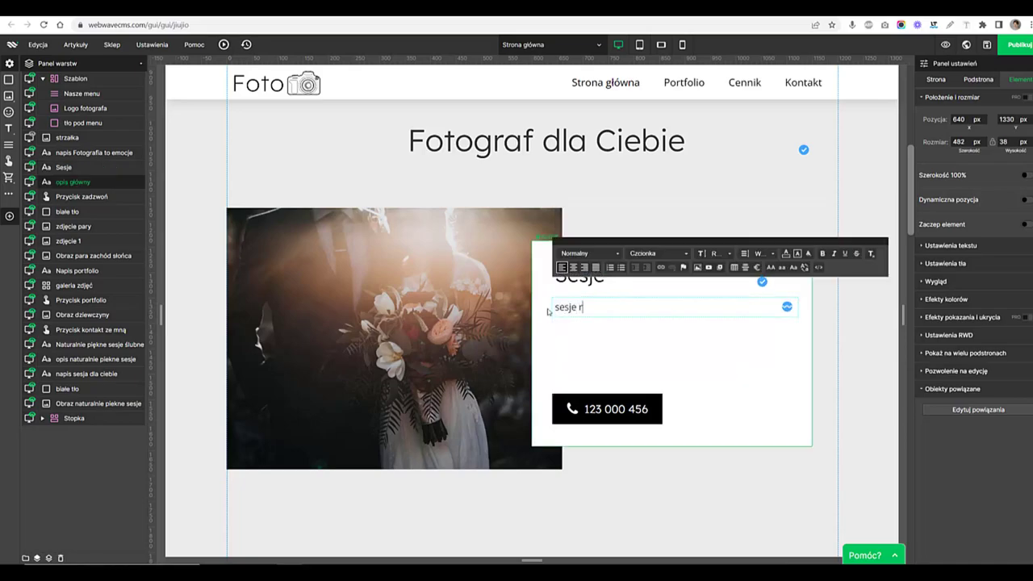
{"action": "key", "text": "Return"}
{"action": "type", "text": "zdjęcia ślubne"}
{"action": "key", "text": "Return"}
{"action": "type", "text": "sesje narzeczeńskie"}
{"action": "key", "text": "Return"}
{"action": "type", "text": "sesje nowor"}
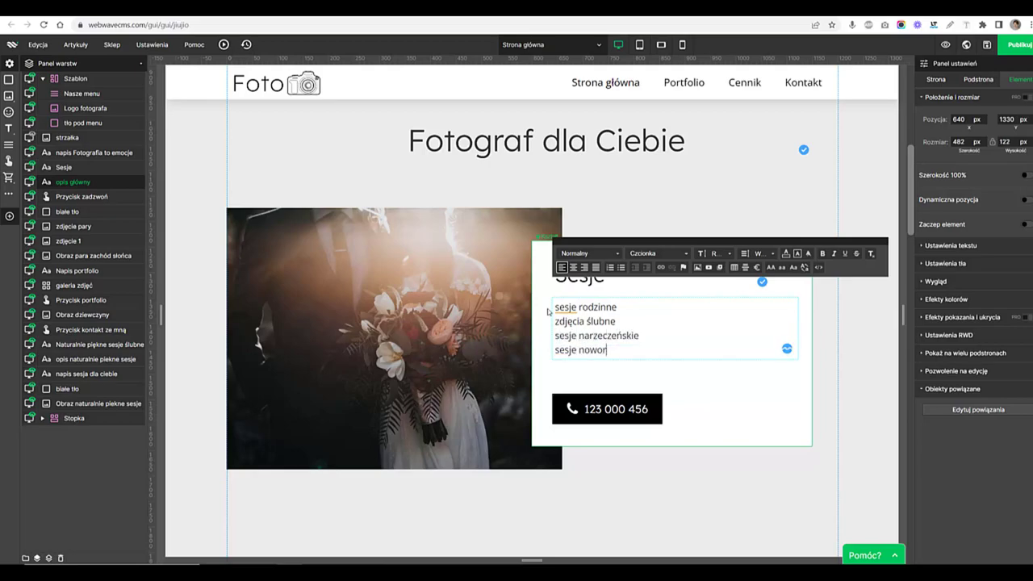
{"action": "type", "text": "odkowe"}
{"action": "key", "text": "Return"}
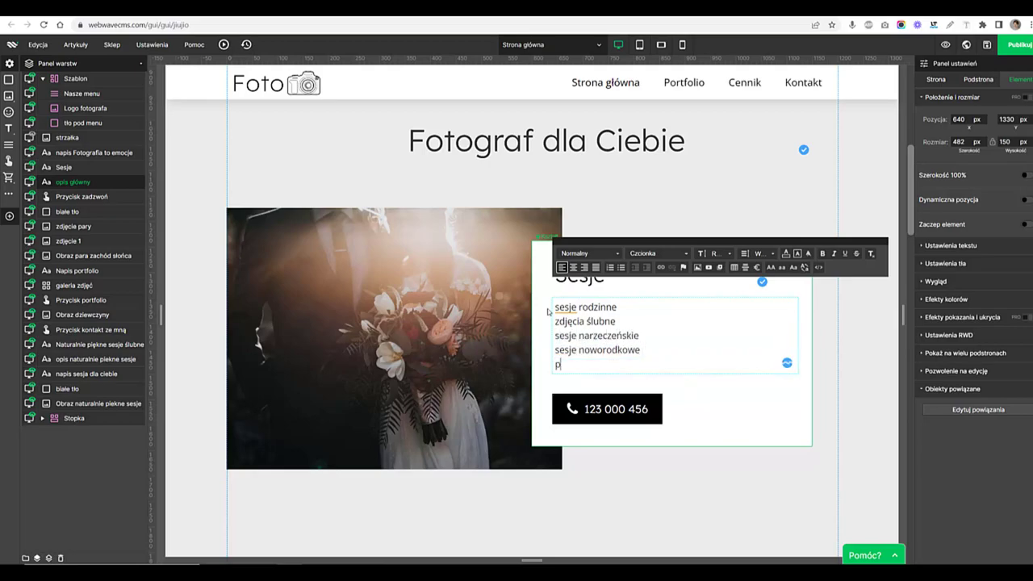
Format all the session lines under Sesje as a bulleted list and dismiss the shape element tip
{"action": "left_click", "coordinate": [573, 364]}
{"action": "left_click", "coordinate": [579, 290]}
{"action": "key", "text": "ctrl+a"}
{"action": "left_click", "coordinate": [610, 267]}
{"action": "left_click", "coordinate": [730, 424]}
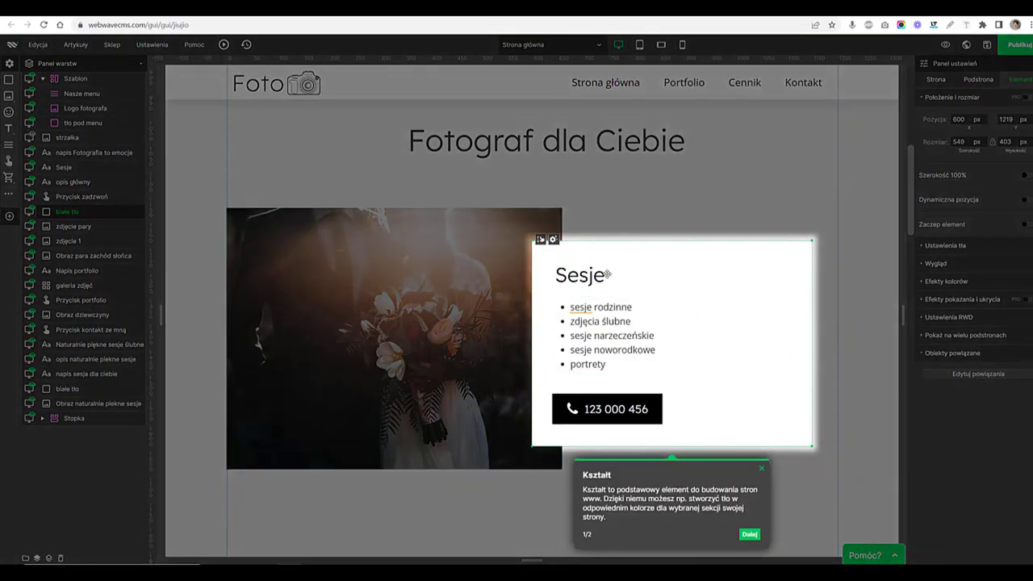
{"action": "left_click", "coordinate": [761, 468]}
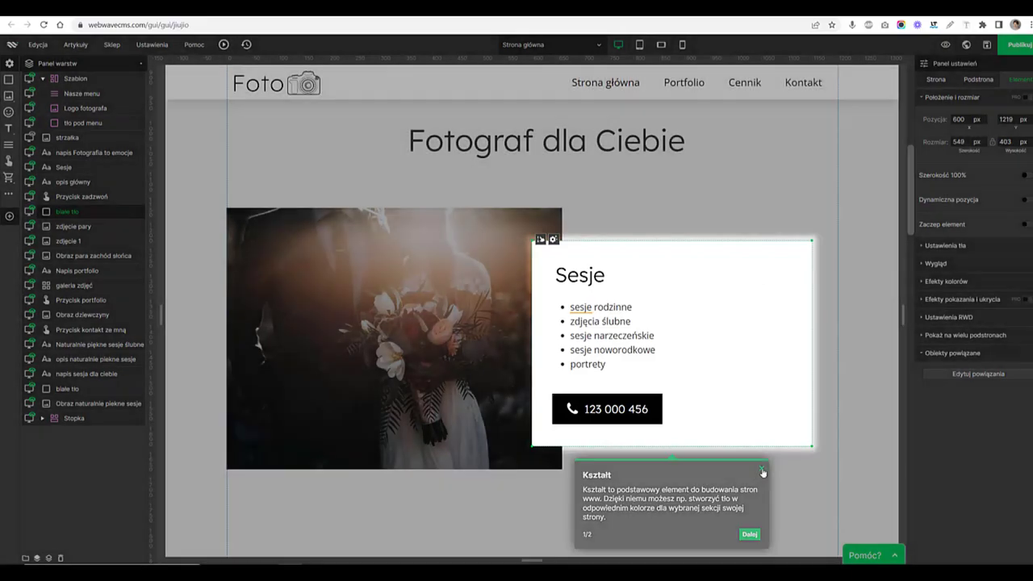
{"action": "left_click", "coordinate": [630, 359]}
{"action": "left_click", "coordinate": [629, 359]}
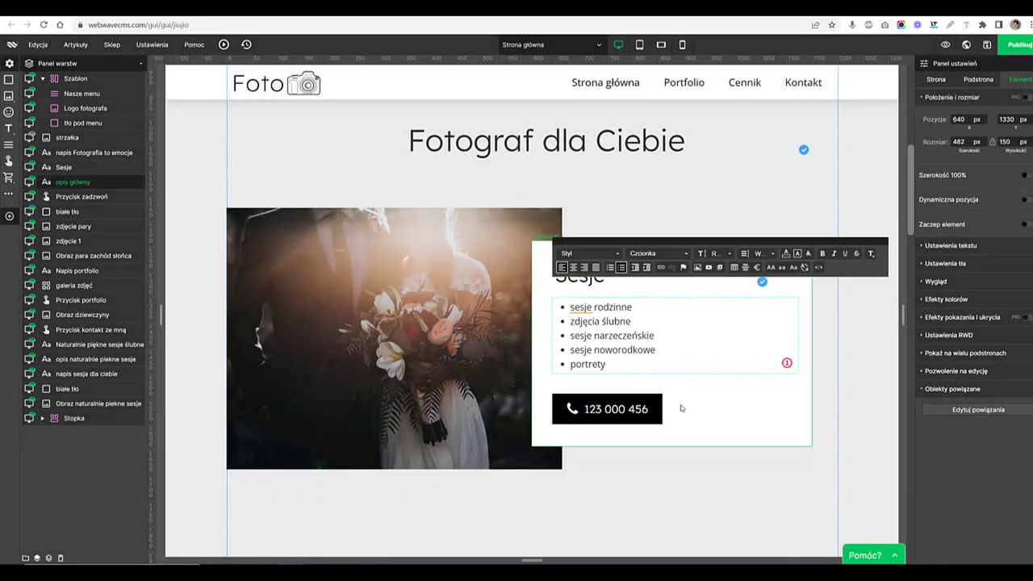
Replace the phone number shown on the black call button below the list, dismissing the button element tip
{"action": "left_click", "coordinate": [648, 409]}
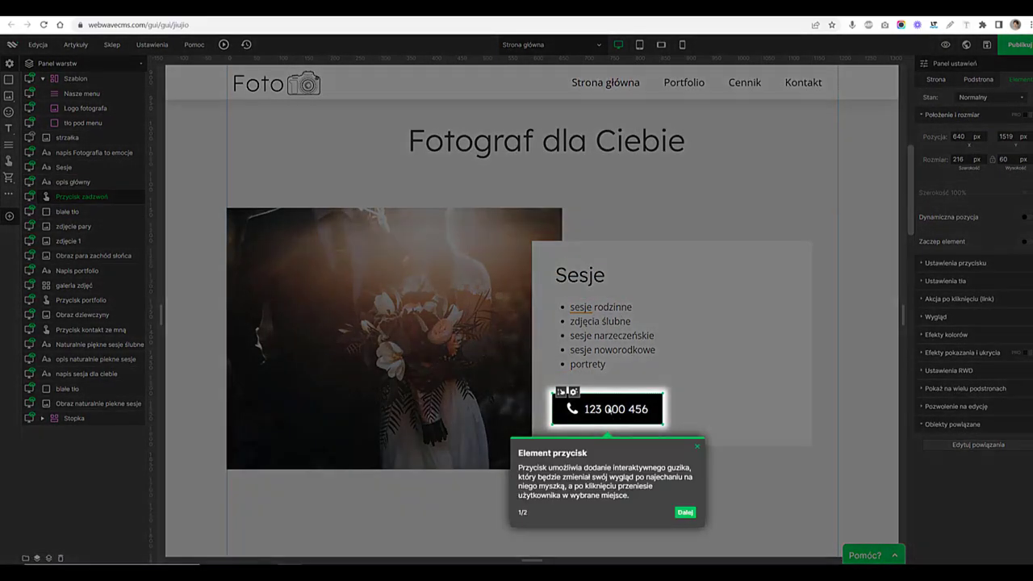
{"action": "left_click", "coordinate": [695, 453]}
{"action": "left_click", "coordinate": [654, 413]}
{"action": "key", "text": "ctrl+a"}
{"action": "type", "text": "500 500 500"}
{"action": "left_click", "coordinate": [865, 431]}
{"action": "left_click", "coordinate": [705, 417]}
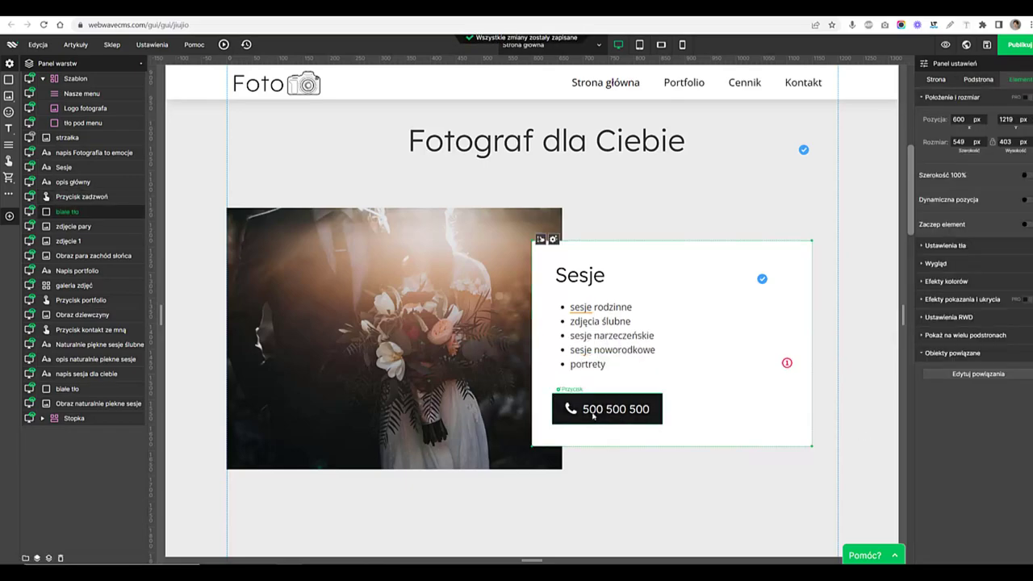
Update the phone number in the call button's click action to match the number on its label
{"action": "left_click", "coordinate": [593, 415]}
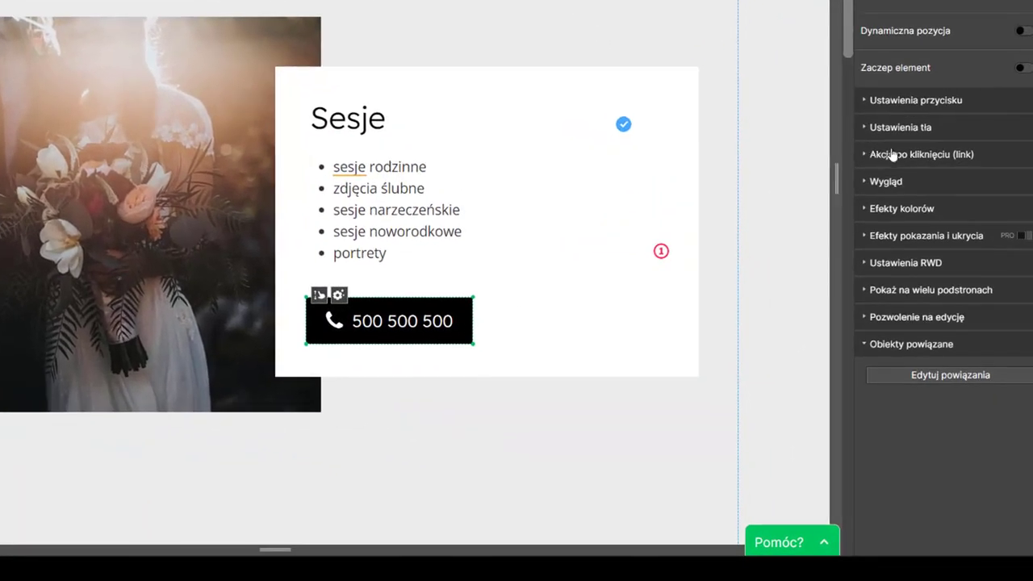
{"action": "left_click", "coordinate": [902, 157]}
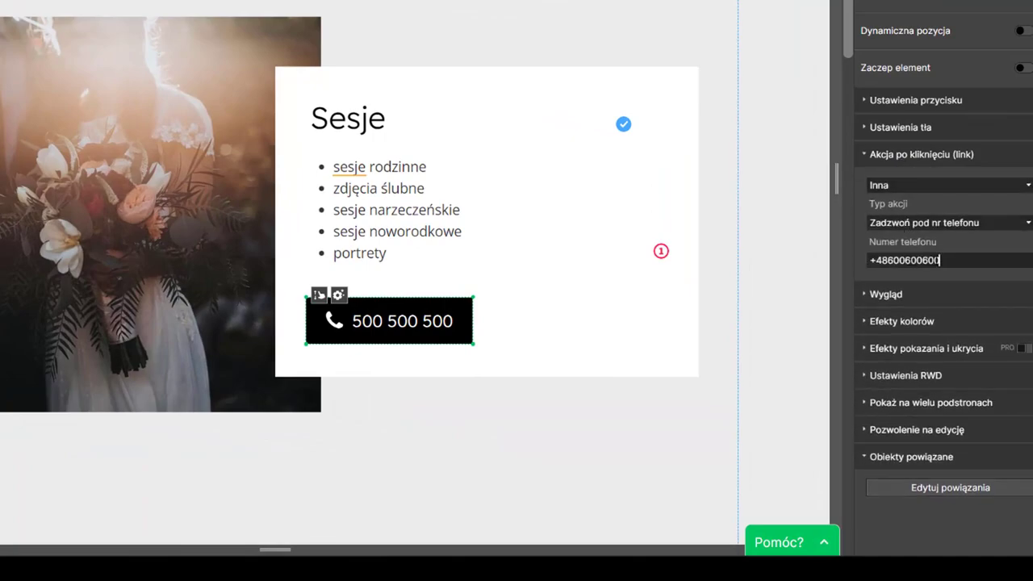
{"action": "left_click_drag", "start_coordinate": [940, 259], "coordinate": [894, 261]}
{"action": "type", "text": "5"}
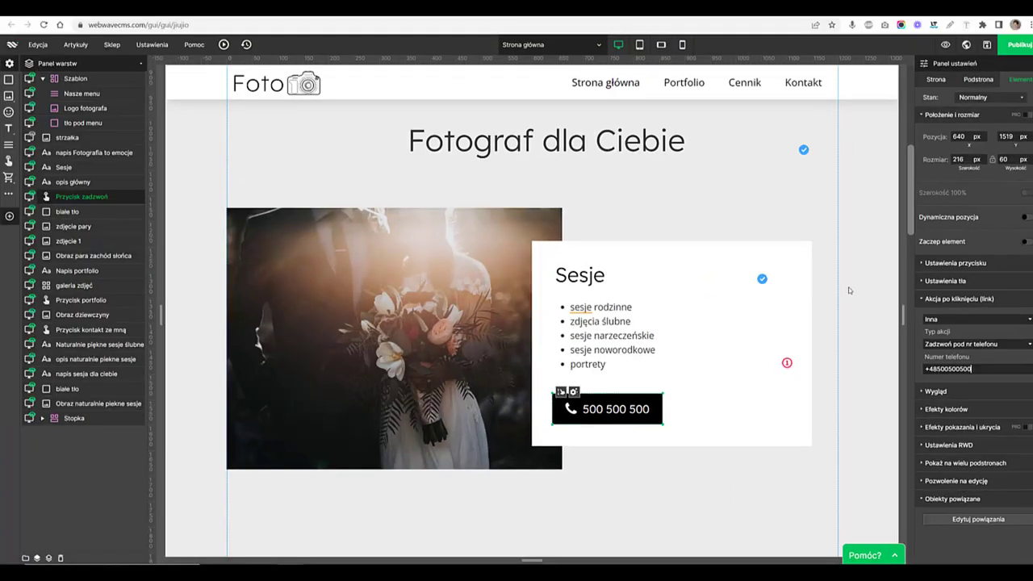
{"action": "left_click", "coordinate": [848, 290]}
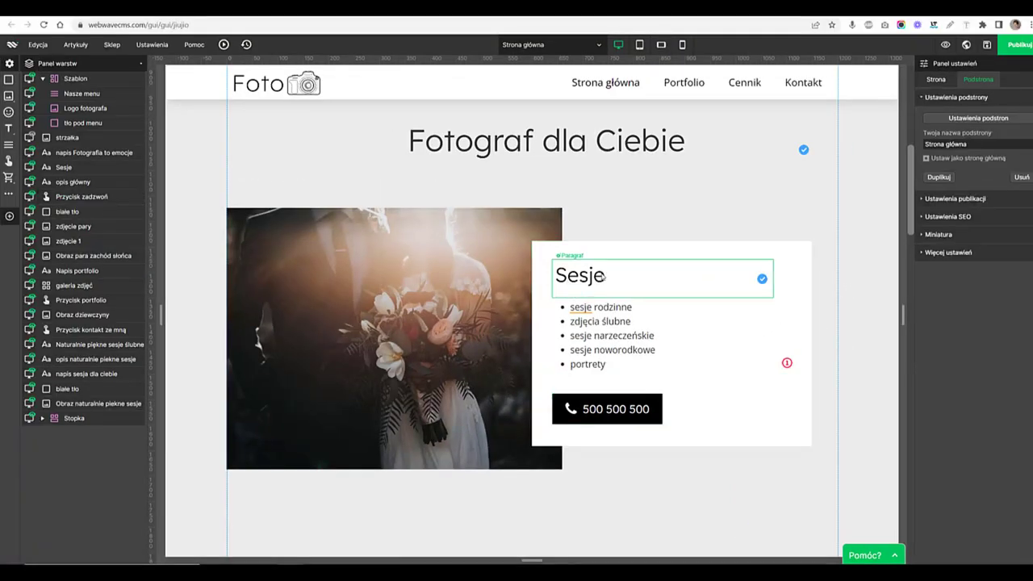
Add the line "Tutaaj dopisz więcej tekstu" below the bulleted list, separated by an empty line
{"action": "double_click", "coordinate": [666, 360]}
{"action": "key", "text": "Return"}
{"action": "key", "text": "Return"}
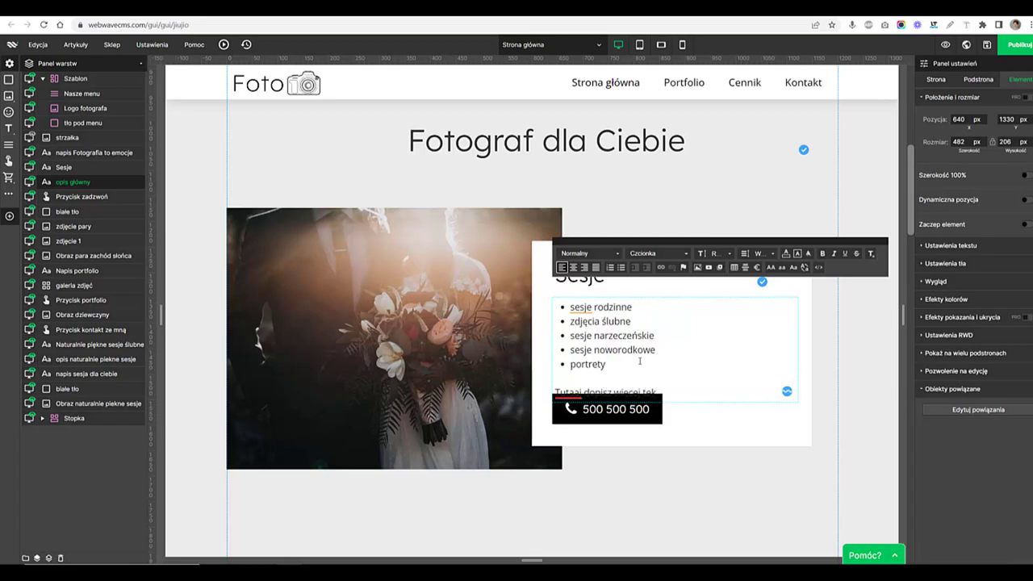
Re-space the Sesje box: move the call button below the added text, extend the white background downward, and shift heading and list slightly up
{"action": "left_click", "coordinate": [621, 410]}
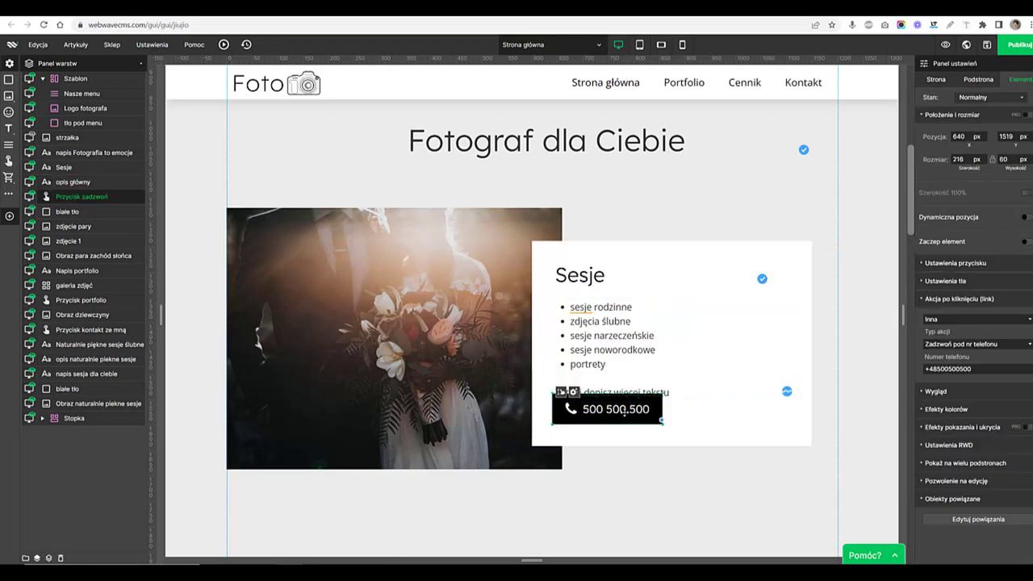
{"action": "left_click", "coordinate": [697, 443]}
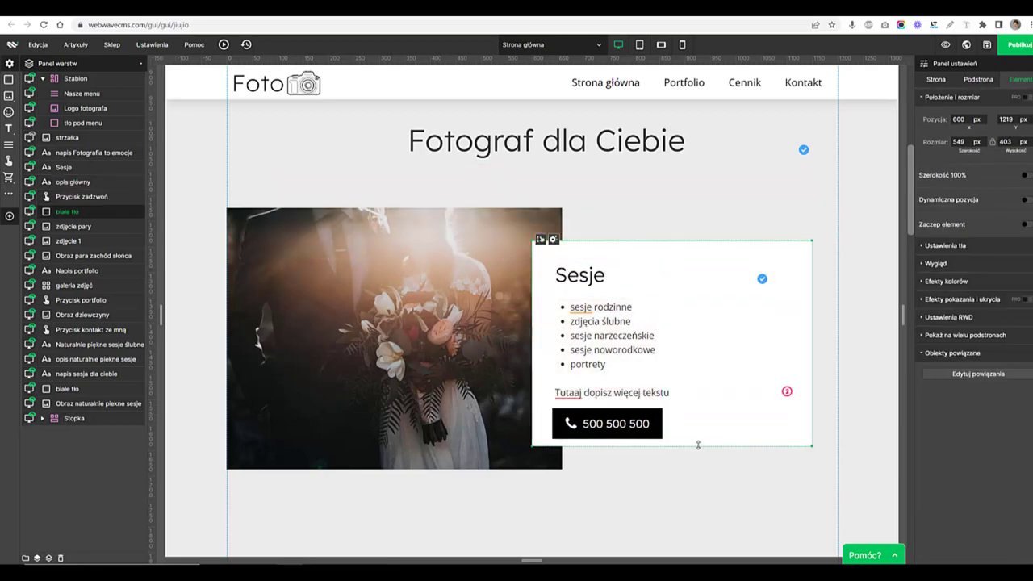
{"action": "left_click", "coordinate": [637, 420]}
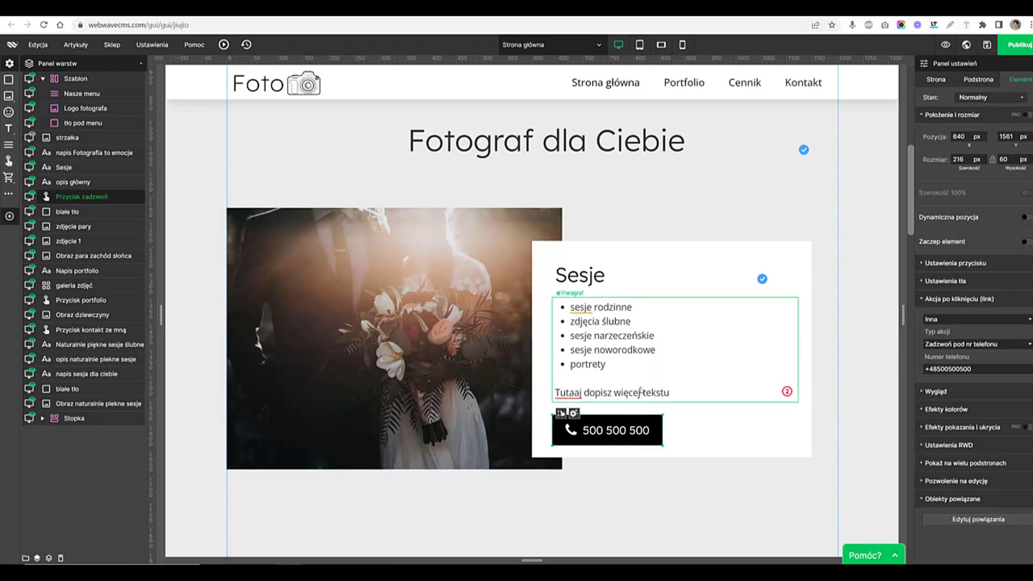
{"action": "left_click", "coordinate": [589, 272]}
{"action": "left_click", "coordinate": [597, 319]}
{"action": "left_click_drag", "start_coordinate": [597, 318], "coordinate": [594, 318]}
{"action": "left_click", "coordinate": [614, 429]}
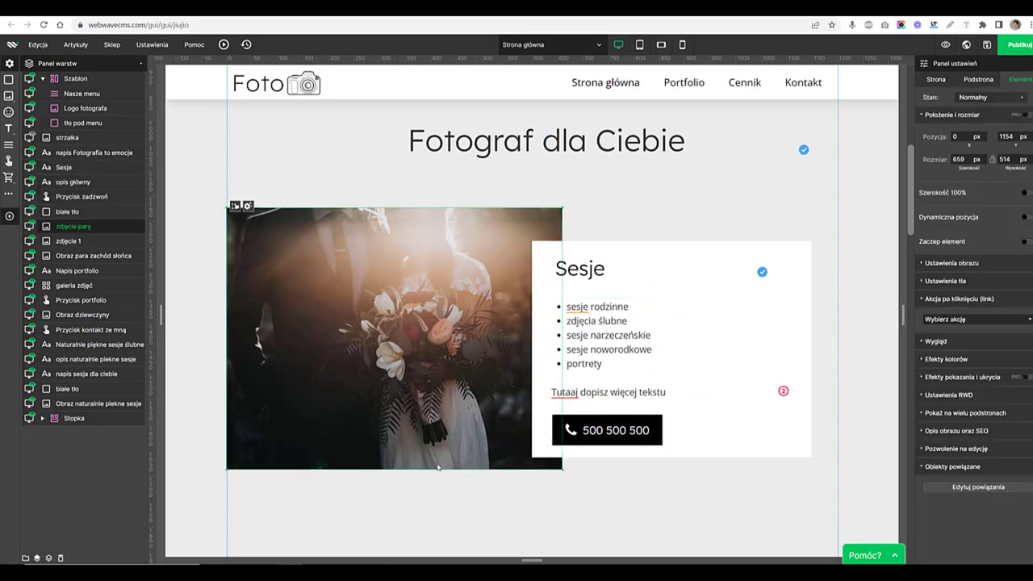
Enlarge the couple photo beside the Sesje box to 562 px high and replace it with fotograf (1) from the forograf 2222 folder
{"action": "left_click", "coordinate": [326, 252]}
{"action": "right_click", "coordinate": [326, 253]}
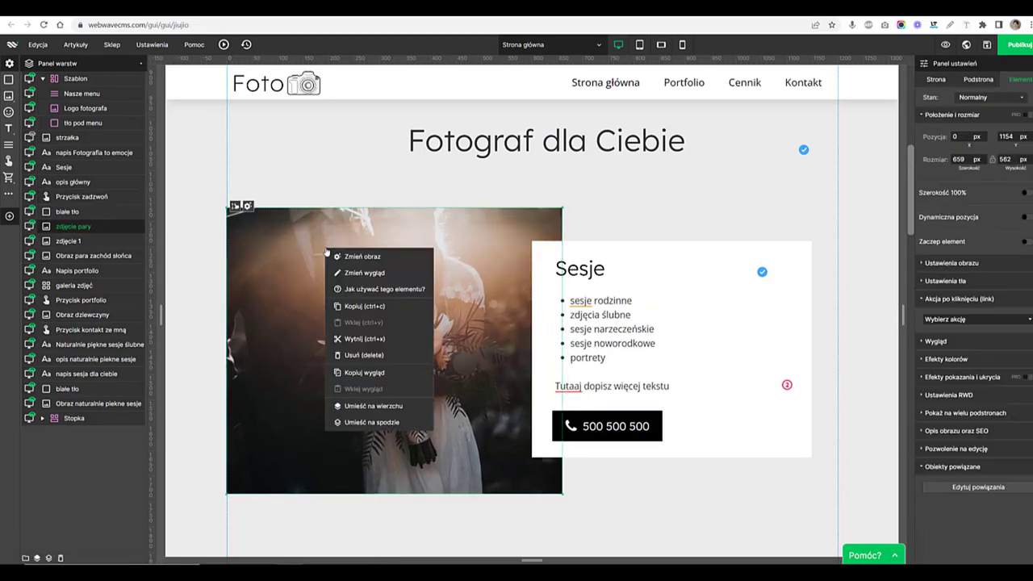
{"action": "left_click", "coordinate": [365, 257]}
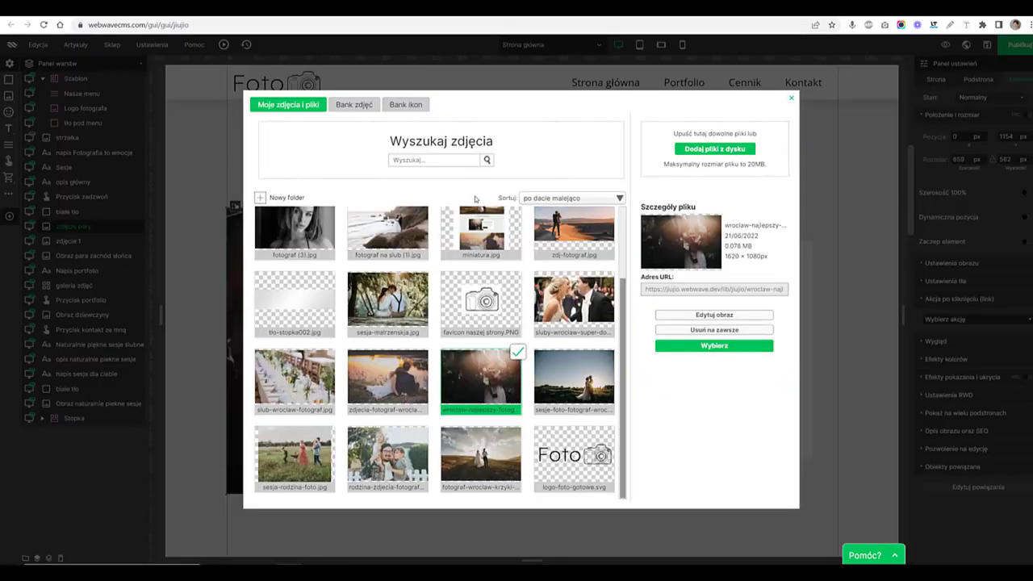
{"action": "left_click", "coordinate": [709, 151]}
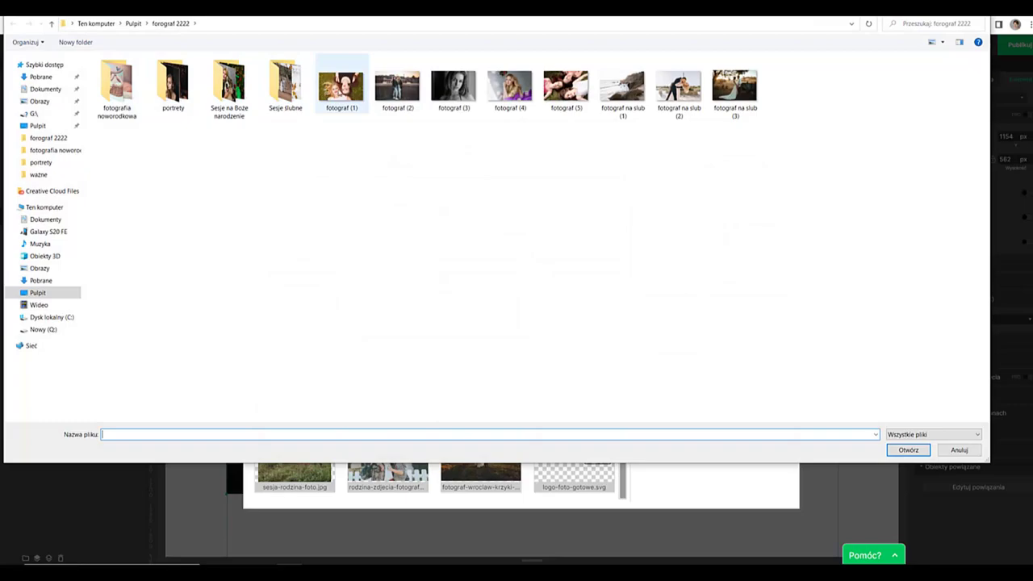
{"action": "left_click", "coordinate": [341, 87]}
{"action": "left_click", "coordinate": [908, 450]}
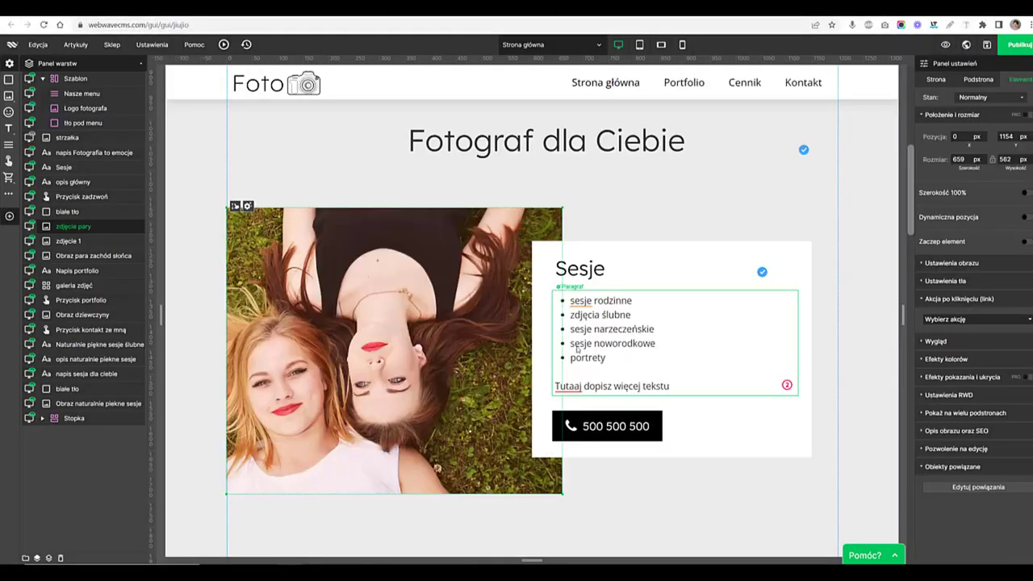
Crop the new photo of the two women by shifting the image right within its frame
{"action": "left_click", "coordinate": [951, 262]}
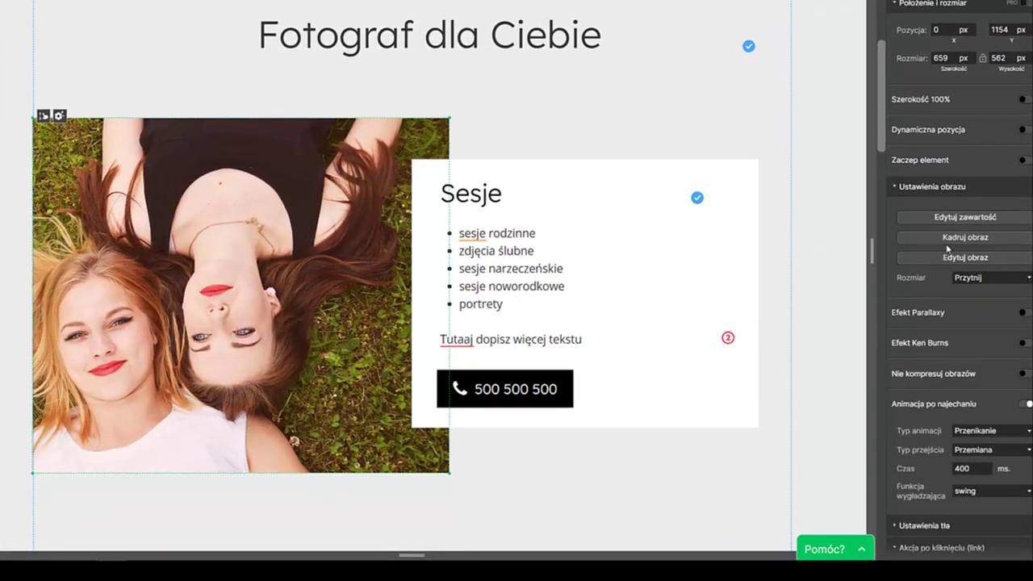
{"action": "left_click", "coordinate": [948, 237]}
{"action": "left_click_drag", "start_coordinate": [215, 240], "coordinate": [314, 240]}
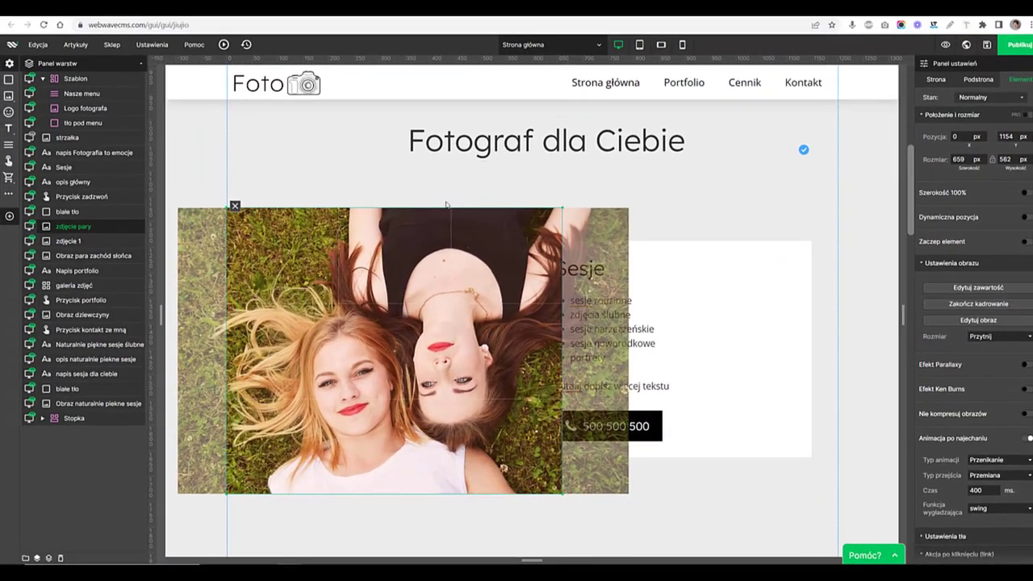
{"action": "left_click", "coordinate": [319, 120]}
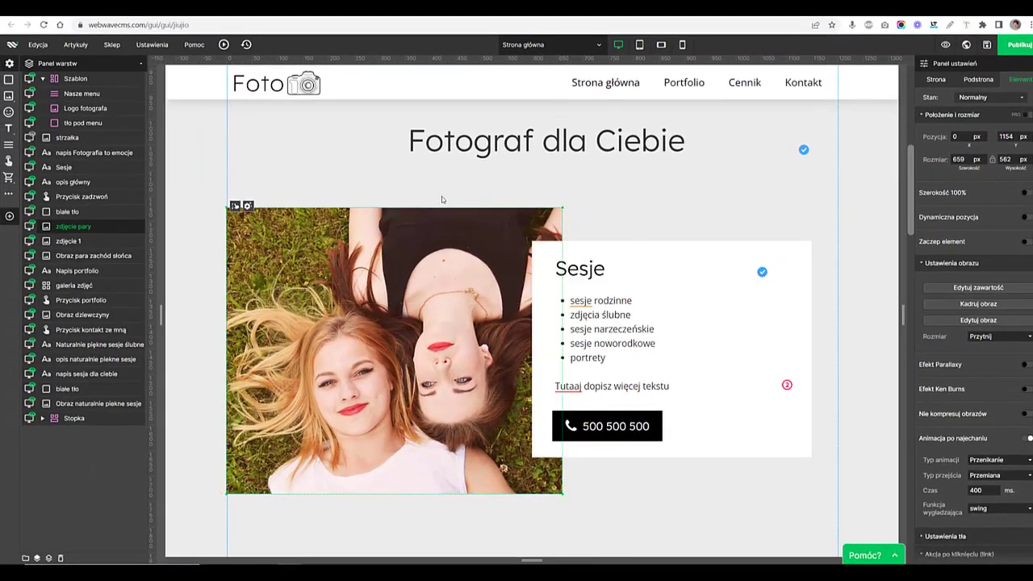
Replace the full-width photo of the couple at sunset with the file fotograf na slub (1) from the forograf 2222 folder
{"action": "left_click", "coordinate": [326, 345]}
{"action": "scroll", "coordinate": [326, 346], "scroll_direction": "down", "scroll_amount": 2}
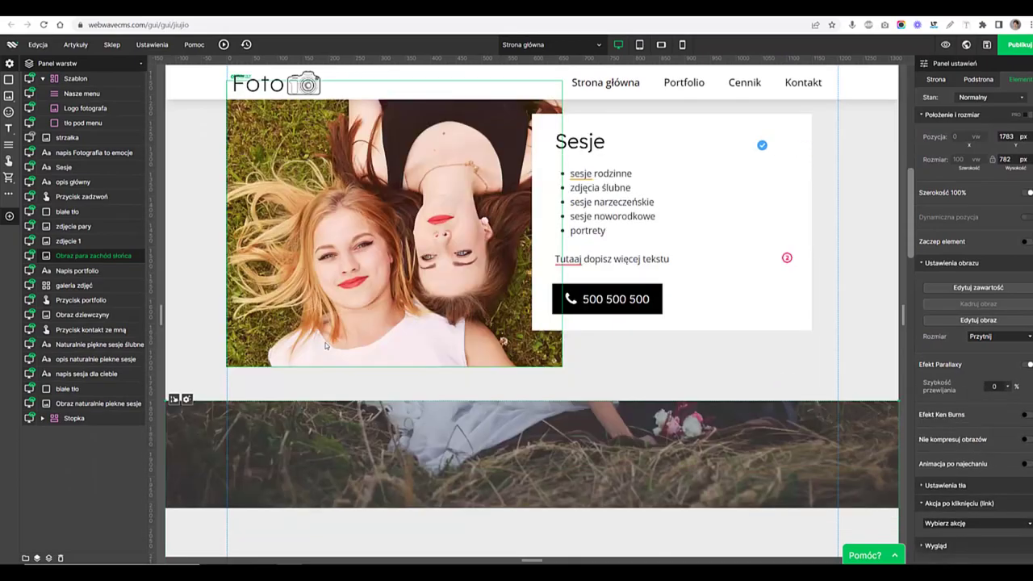
{"action": "scroll", "coordinate": [326, 346], "scroll_direction": "up", "scroll_amount": 4}
{"action": "scroll", "coordinate": [326, 345], "scroll_direction": "up", "scroll_amount": 4}
{"action": "scroll", "coordinate": [326, 345], "scroll_direction": "down", "scroll_amount": 6}
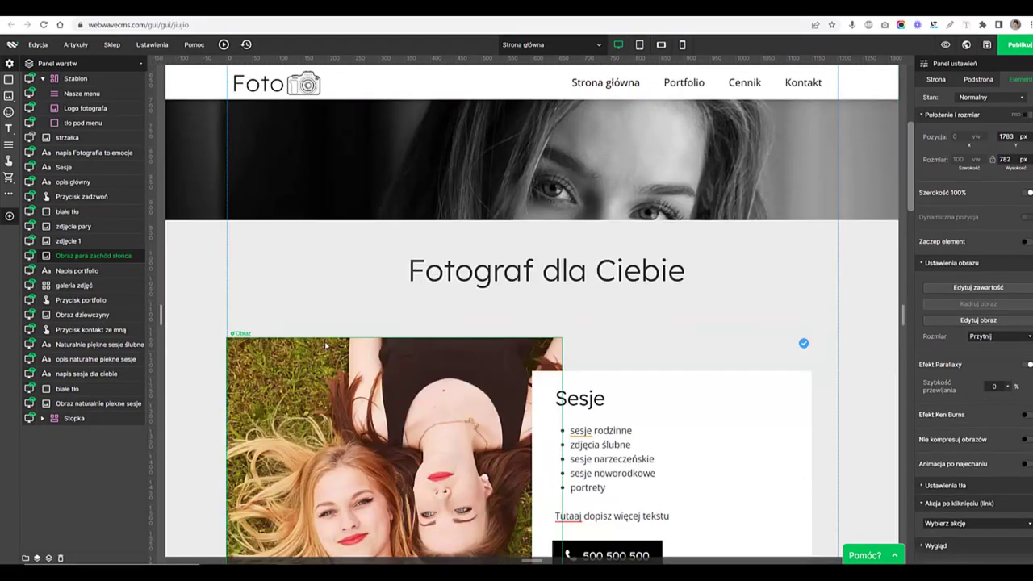
{"action": "scroll", "coordinate": [326, 346], "scroll_direction": "down", "scroll_amount": 3}
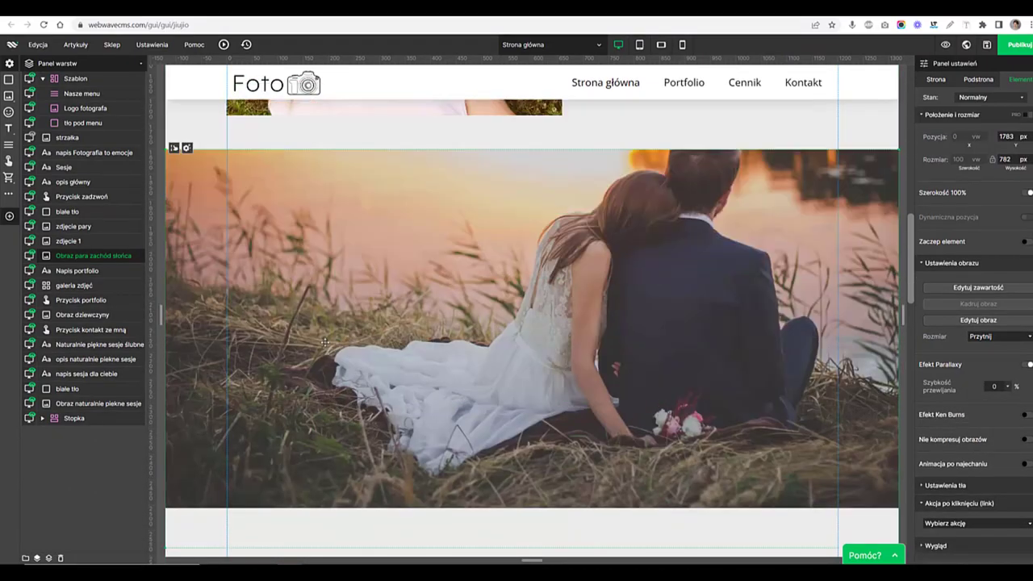
{"action": "scroll", "coordinate": [325, 343], "scroll_direction": "down", "scroll_amount": 1}
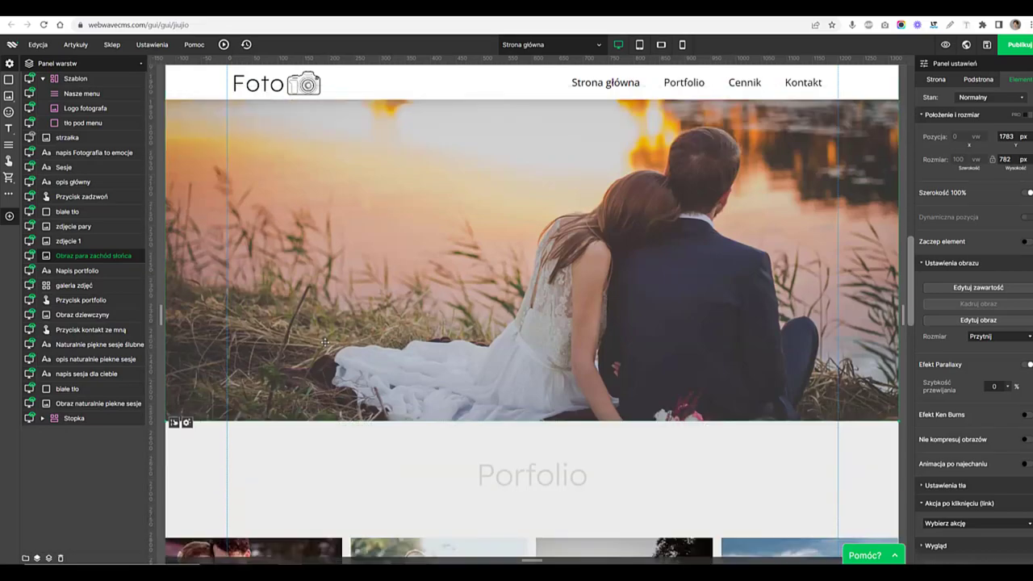
{"action": "scroll", "coordinate": [462, 214], "scroll_direction": "up", "scroll_amount": 1}
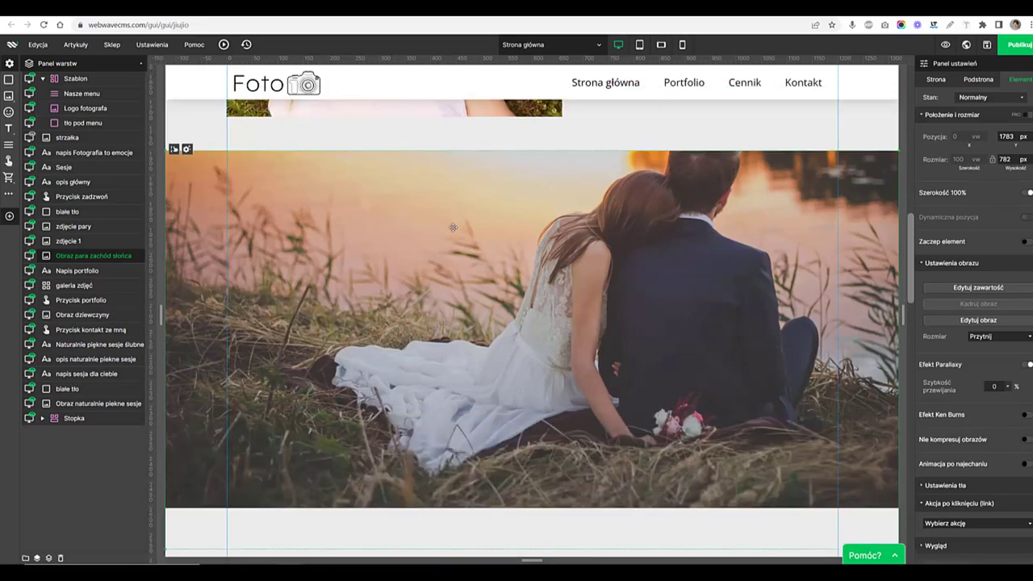
{"action": "left_click", "coordinate": [187, 149]}
{"action": "left_click", "coordinate": [219, 169]}
{"action": "left_click", "coordinate": [714, 149]}
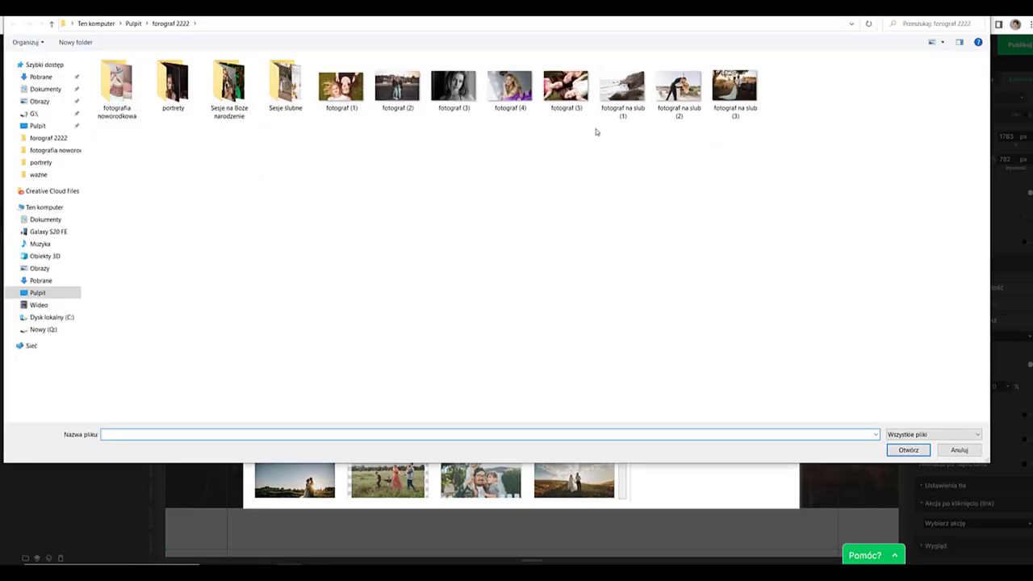
{"action": "left_click", "coordinate": [622, 85]}
{"action": "left_click", "coordinate": [904, 450]}
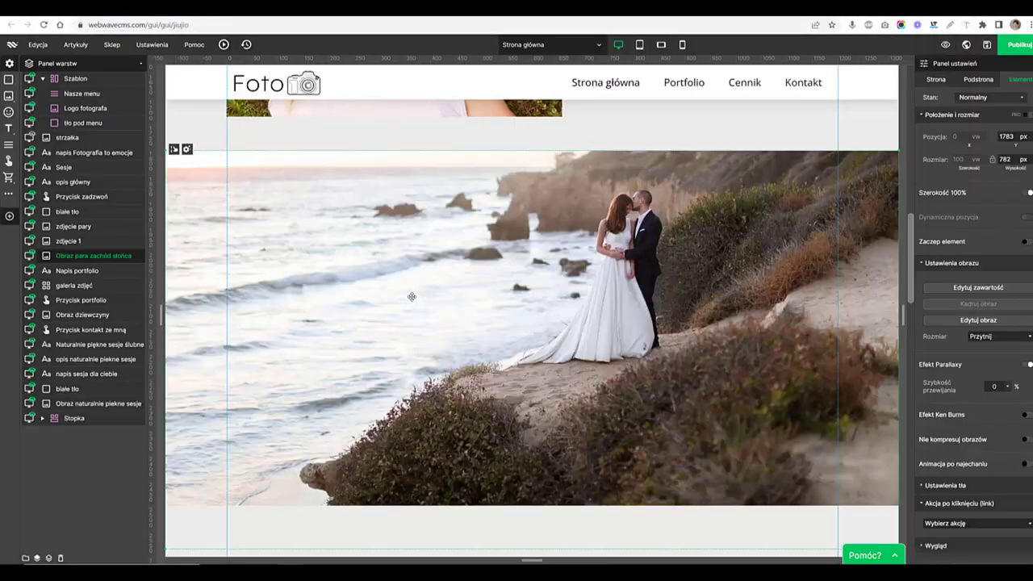
Add the photos fotograf (1) to (5) and fotograf na slub (1) to (3) from the forograf 2222 folder to the portfolio image grid
{"action": "scroll", "coordinate": [919, 351], "scroll_direction": "down", "scroll_amount": 8}
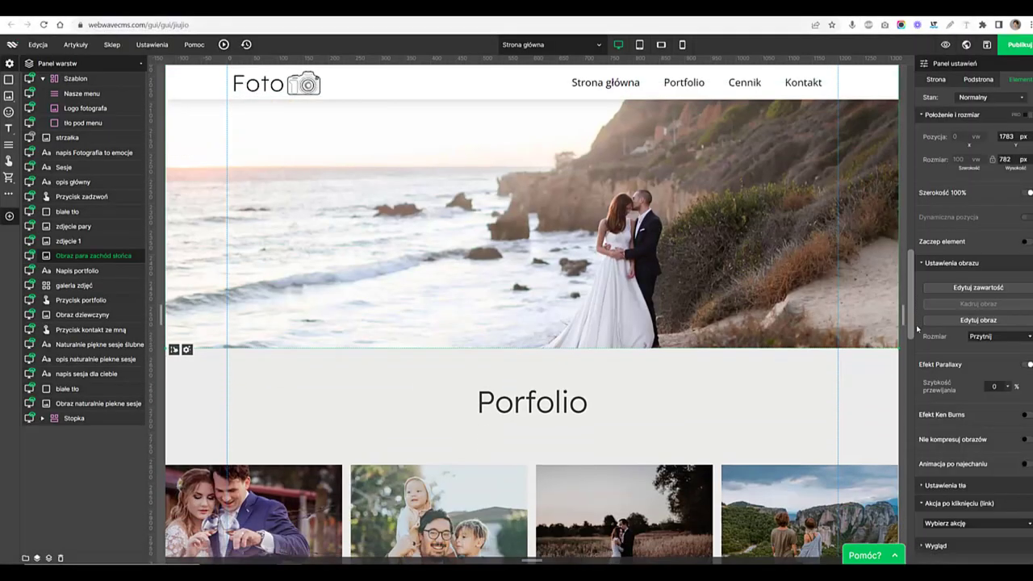
{"action": "scroll", "coordinate": [919, 351], "scroll_direction": "down", "scroll_amount": 2}
{"action": "scroll", "coordinate": [920, 359], "scroll_direction": "up", "scroll_amount": 1}
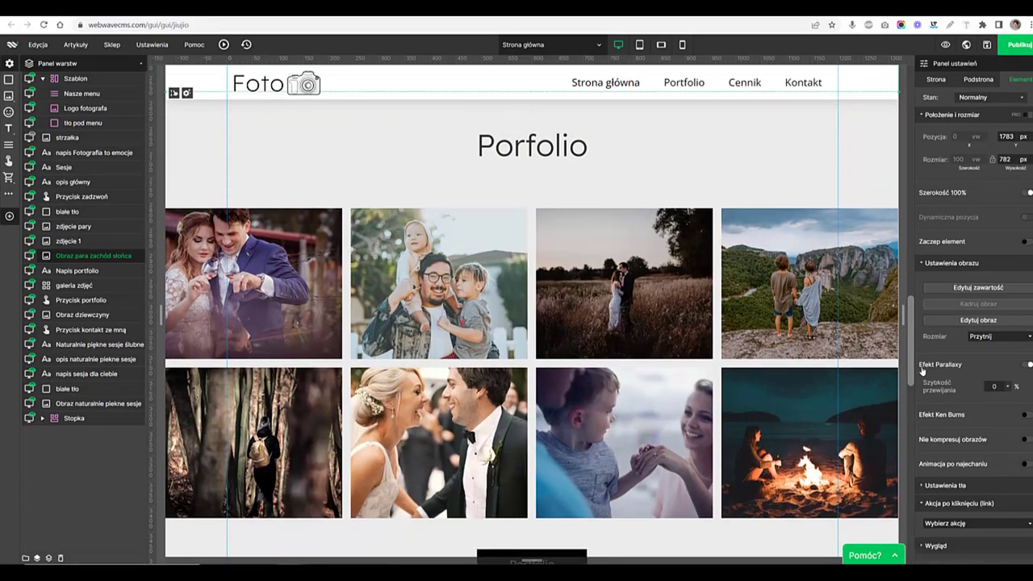
{"action": "scroll", "coordinate": [921, 365], "scroll_direction": "down", "scroll_amount": 1}
{"action": "left_click", "coordinate": [593, 293]}
{"action": "right_click", "coordinate": [593, 292]}
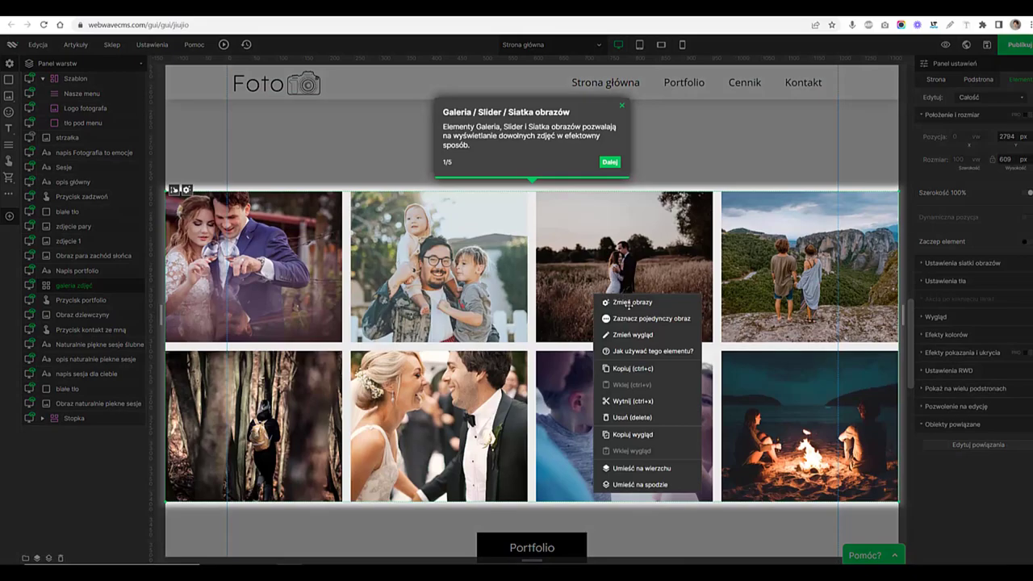
{"action": "left_click", "coordinate": [622, 105]}
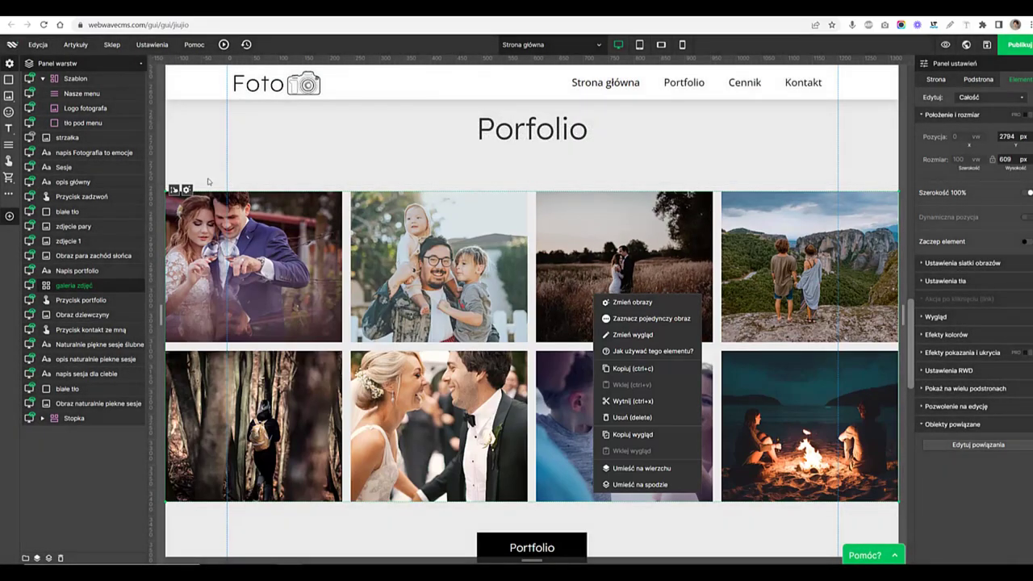
{"action": "left_click", "coordinate": [185, 191]}
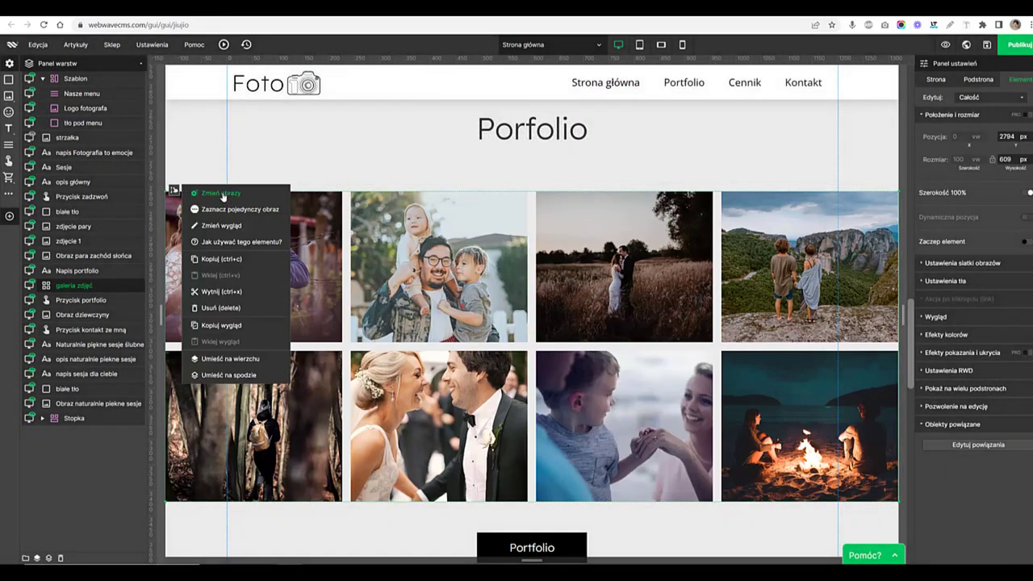
{"action": "left_click", "coordinate": [219, 194]}
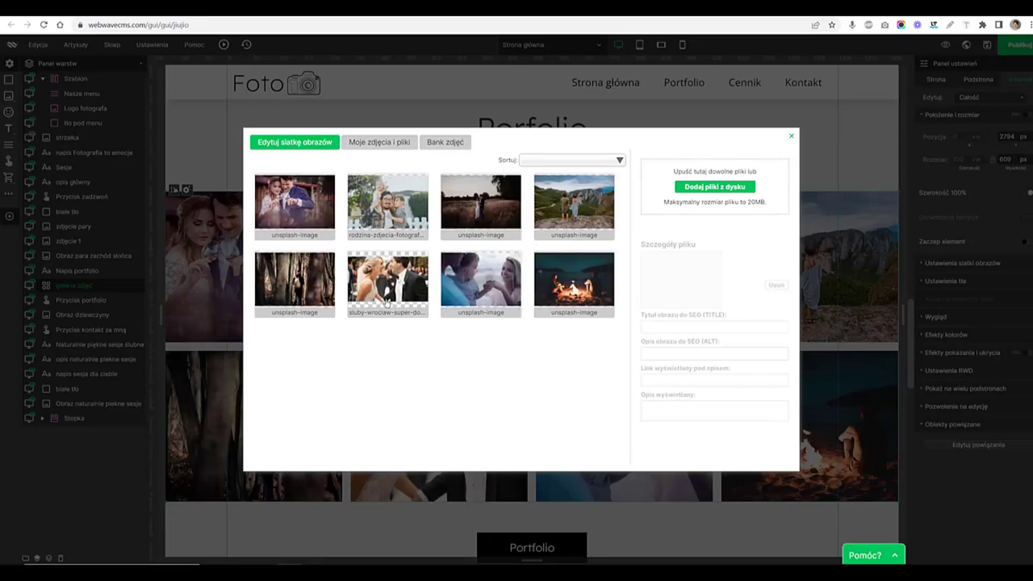
{"action": "left_click", "coordinate": [740, 188]}
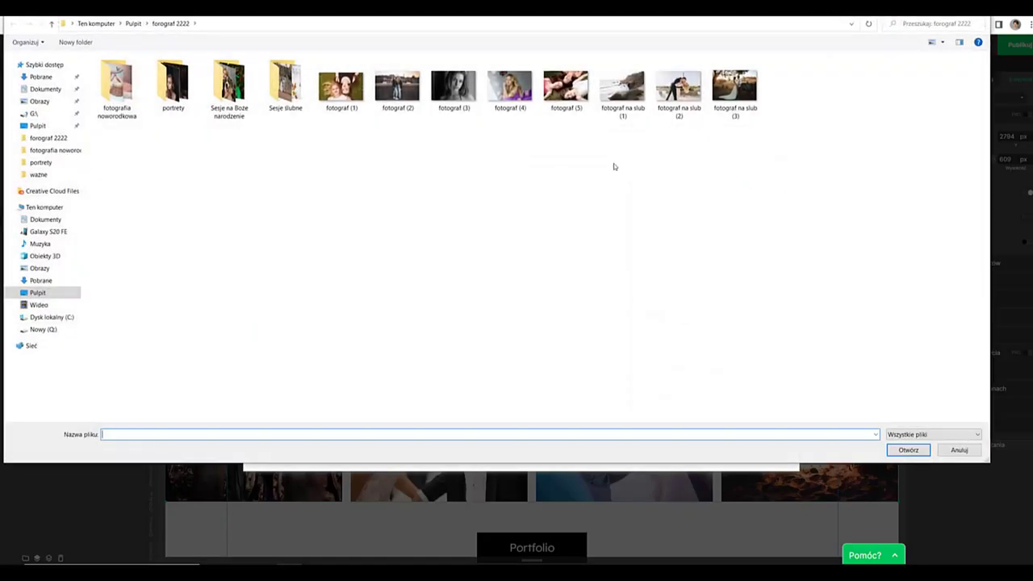
{"action": "left_click_drag", "start_coordinate": [775, 133], "coordinate": [358, 102]}
{"action": "left_click", "coordinate": [907, 450]}
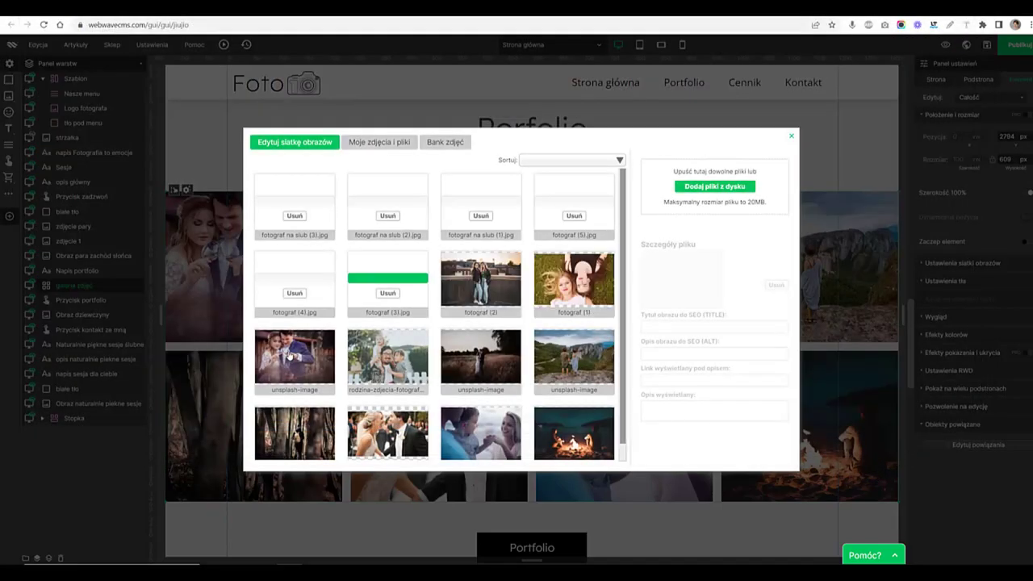
Remove the eight original template images from the portfolio image grid, leaving only the newly added photos, and close the image editor
{"action": "left_click", "coordinate": [482, 355]}
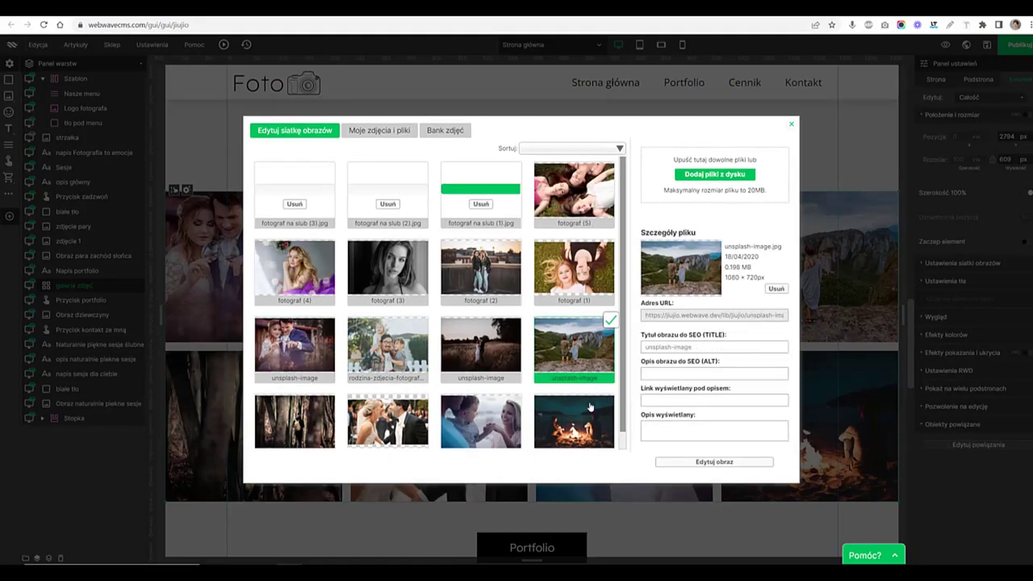
{"action": "left_click", "coordinate": [408, 426]}
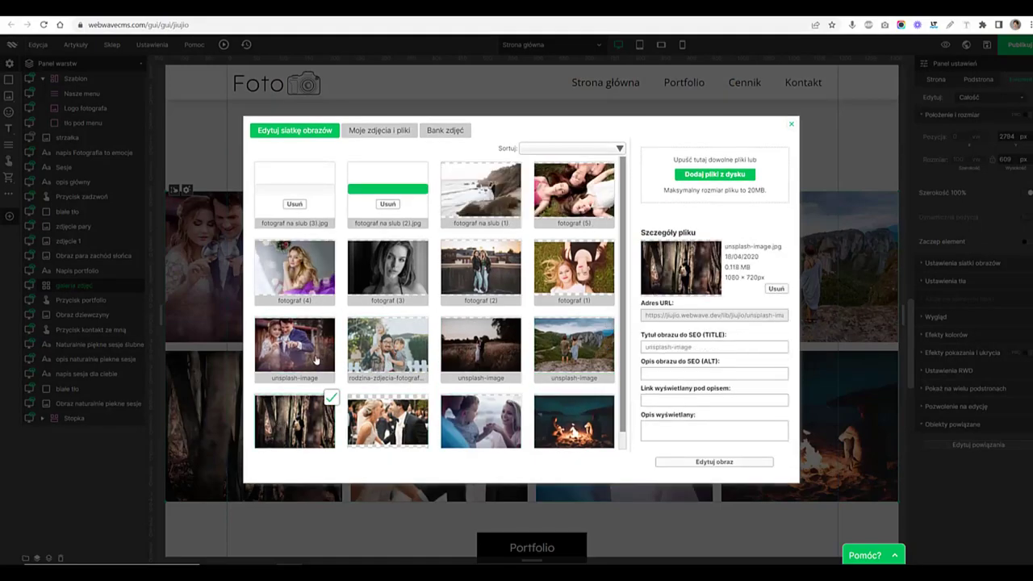
{"action": "left_click", "coordinate": [317, 360]}
{"action": "left_click", "coordinate": [404, 361], "text": "ctrl"}
{"action": "left_click", "coordinate": [517, 355], "text": "ctrl"}
{"action": "left_click", "coordinate": [577, 351], "text": "ctrl"}
{"action": "left_click", "coordinate": [569, 426], "text": "ctrl"}
{"action": "left_click", "coordinate": [484, 426], "text": "ctrl"}
{"action": "left_click", "coordinate": [391, 426], "text": "ctrl"}
{"action": "left_click", "coordinate": [296, 426], "text": "ctrl"}
{"action": "scroll", "coordinate": [434, 408], "scroll_direction": "down", "scroll_amount": 1}
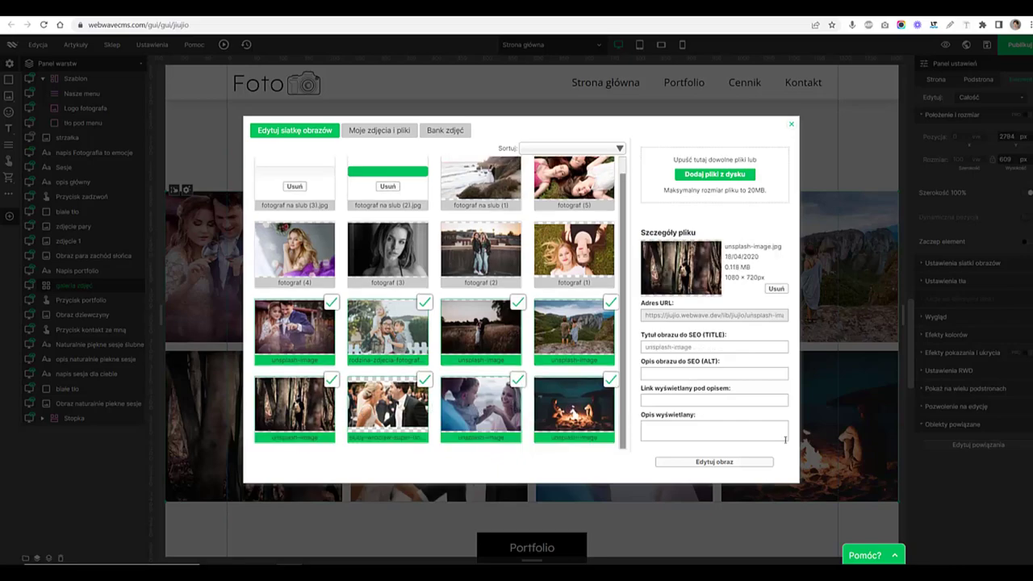
{"action": "left_click", "coordinate": [772, 290]}
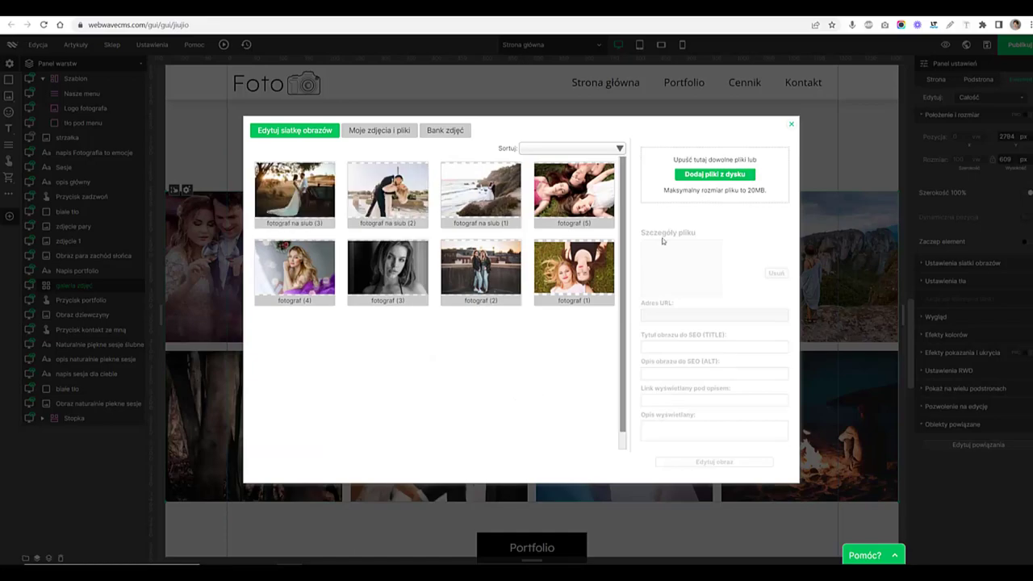
{"action": "key", "text": "Escape"}
Preview the home page and examine its photos and sections from the hero image to Sesje dla Ciebie, ending back in the editor
{"action": "scroll", "coordinate": [910, 274], "scroll_direction": "down", "scroll_amount": 3}
{"action": "scroll", "coordinate": [910, 275], "scroll_direction": "up", "scroll_amount": 7}
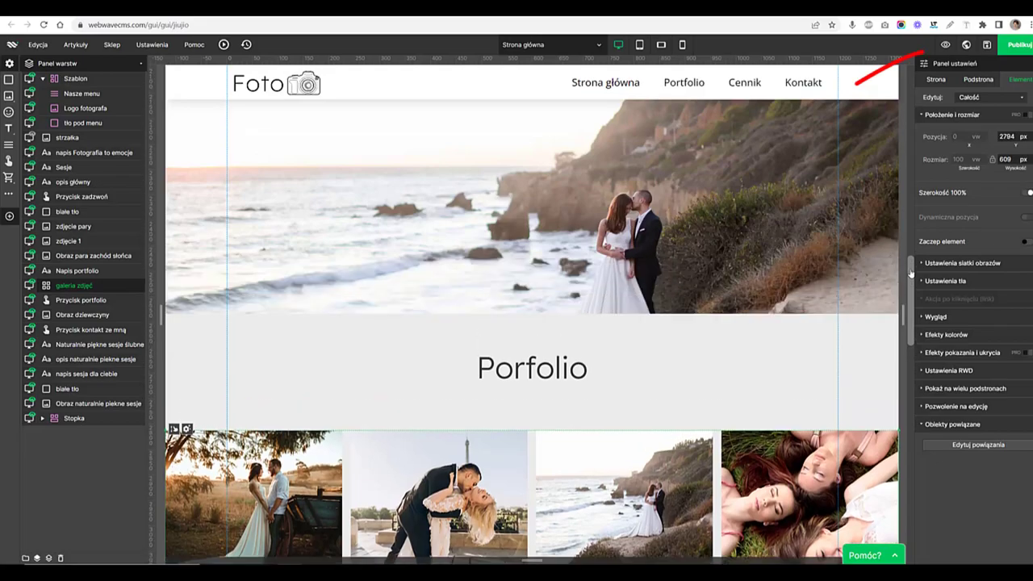
{"action": "left_click", "coordinate": [945, 46]}
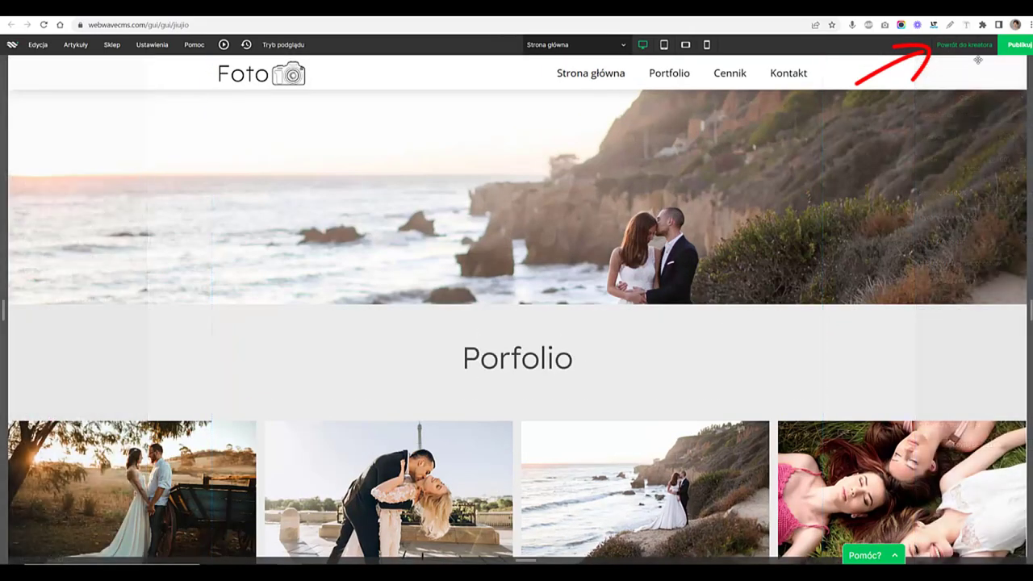
{"action": "scroll", "coordinate": [517, 323], "scroll_direction": "down", "scroll_amount": 5}
{"action": "scroll", "coordinate": [516, 322], "scroll_direction": "up", "scroll_amount": 10}
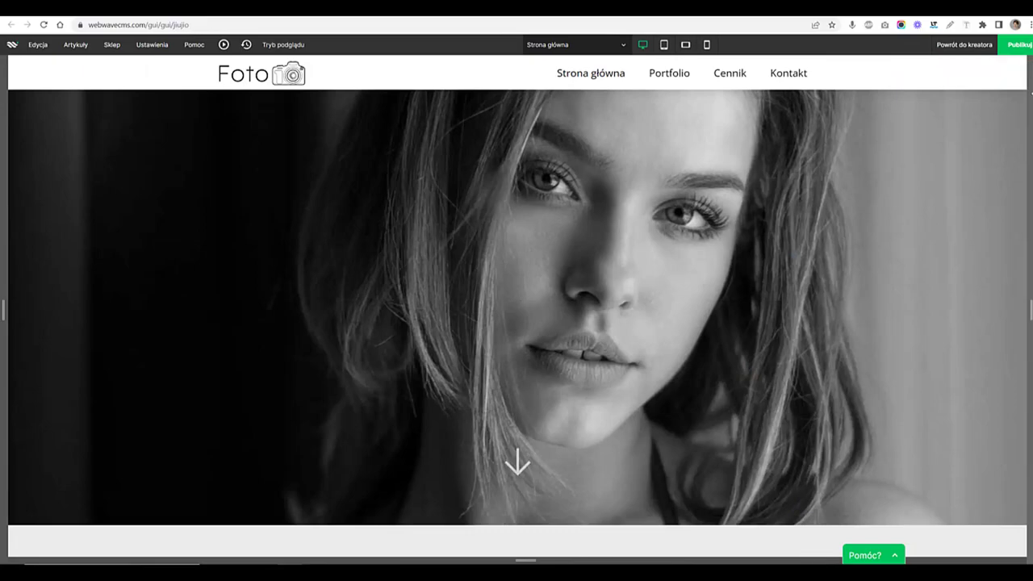
{"action": "scroll", "coordinate": [517, 323], "scroll_direction": "down", "scroll_amount": 10}
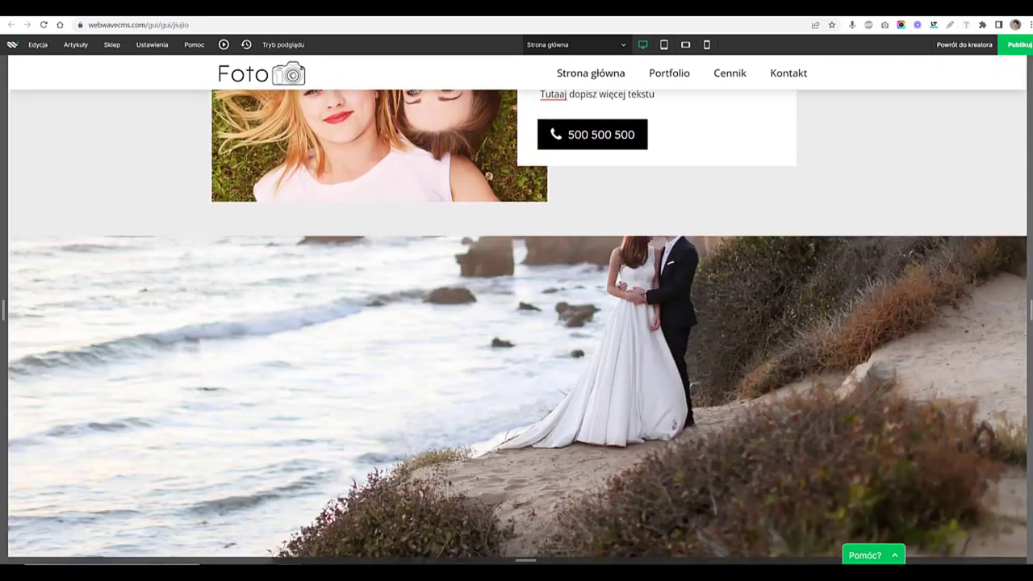
{"action": "scroll", "coordinate": [516, 323], "scroll_direction": "down", "scroll_amount": 3}
{"action": "scroll", "coordinate": [516, 323], "scroll_direction": "down", "scroll_amount": 9}
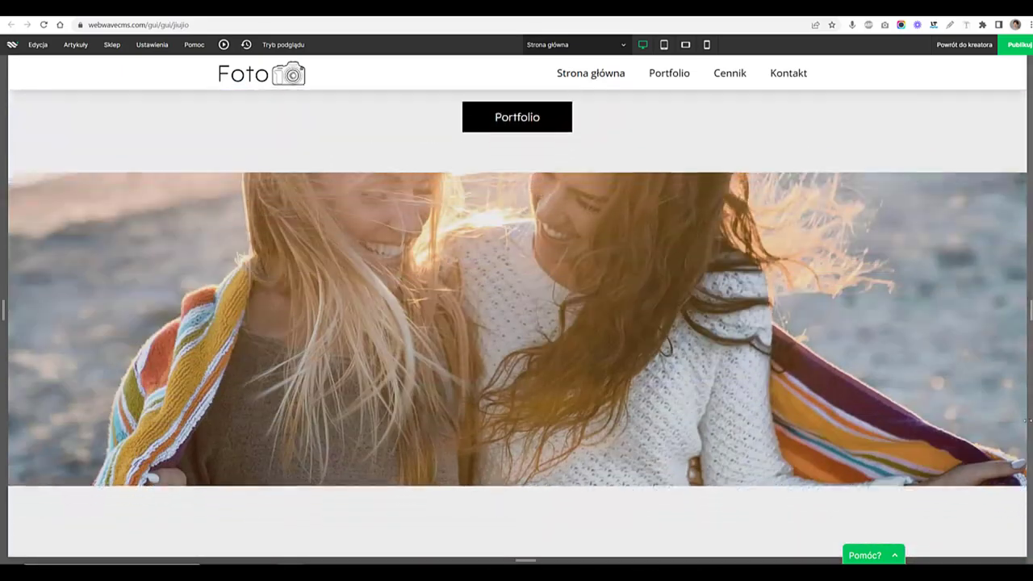
{"action": "scroll", "coordinate": [516, 322], "scroll_direction": "down", "scroll_amount": 3}
{"action": "scroll", "coordinate": [516, 323], "scroll_direction": "up", "scroll_amount": 2}
{"action": "scroll", "coordinate": [959, 347], "scroll_direction": "up", "scroll_amount": 1}
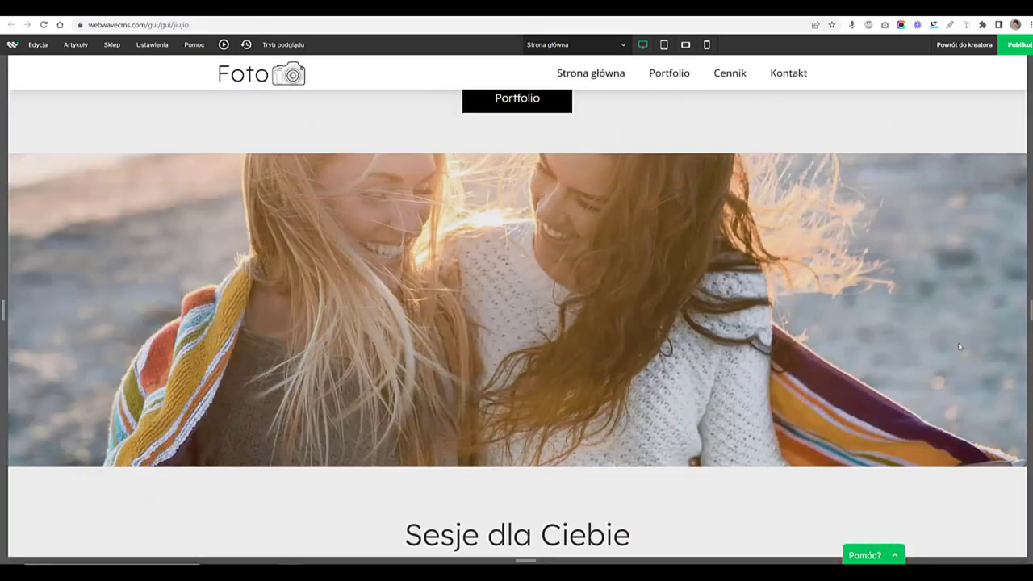
{"action": "left_click", "coordinate": [959, 50]}
Replace the full-width photo of the two women with fotografia noworodkowa (1) from the fotografia noworodkowa subfolder
{"action": "right_click", "coordinate": [485, 226]}
{"action": "left_click", "coordinate": [494, 232]}
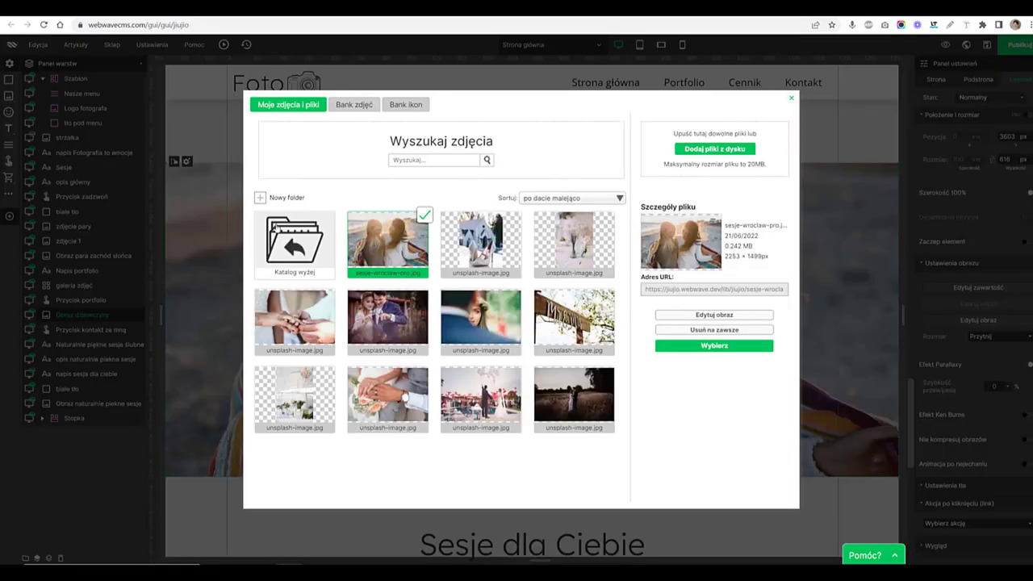
{"action": "left_click", "coordinate": [726, 150]}
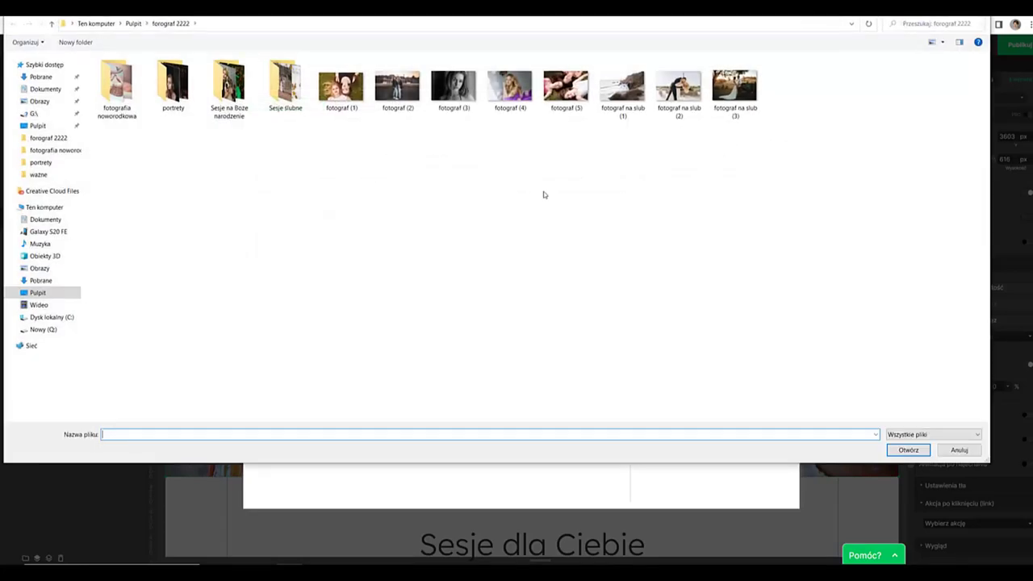
{"action": "double_click", "coordinate": [569, 85]}
{"action": "left_click", "coordinate": [118, 84]}
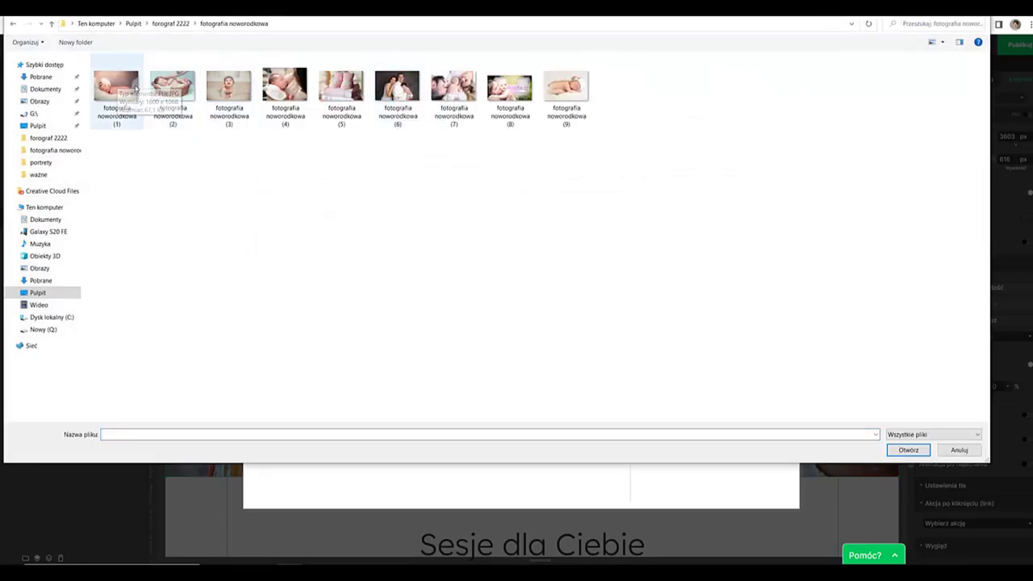
{"action": "left_click", "coordinate": [926, 451]}
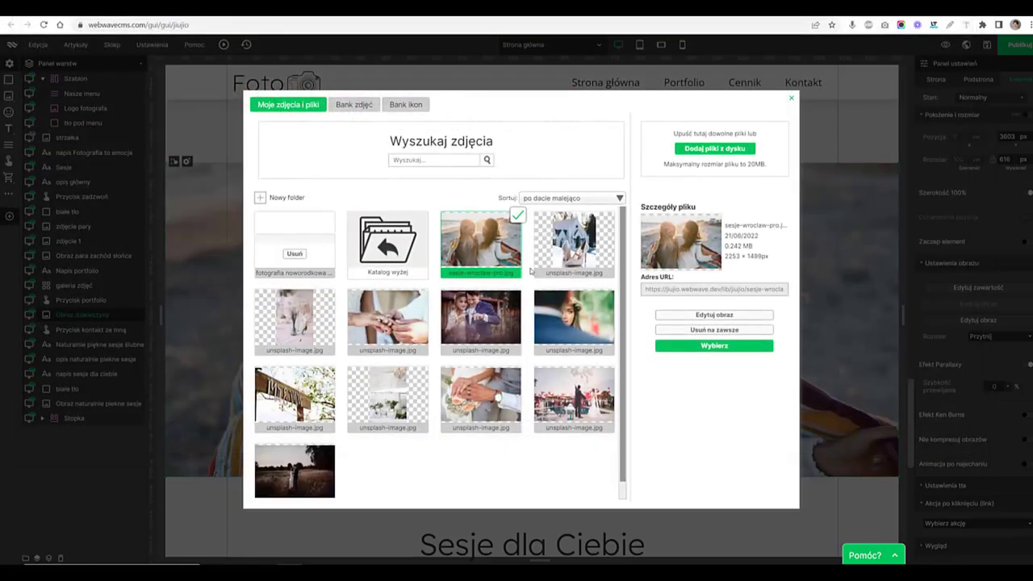
{"action": "left_click", "coordinate": [681, 349]}
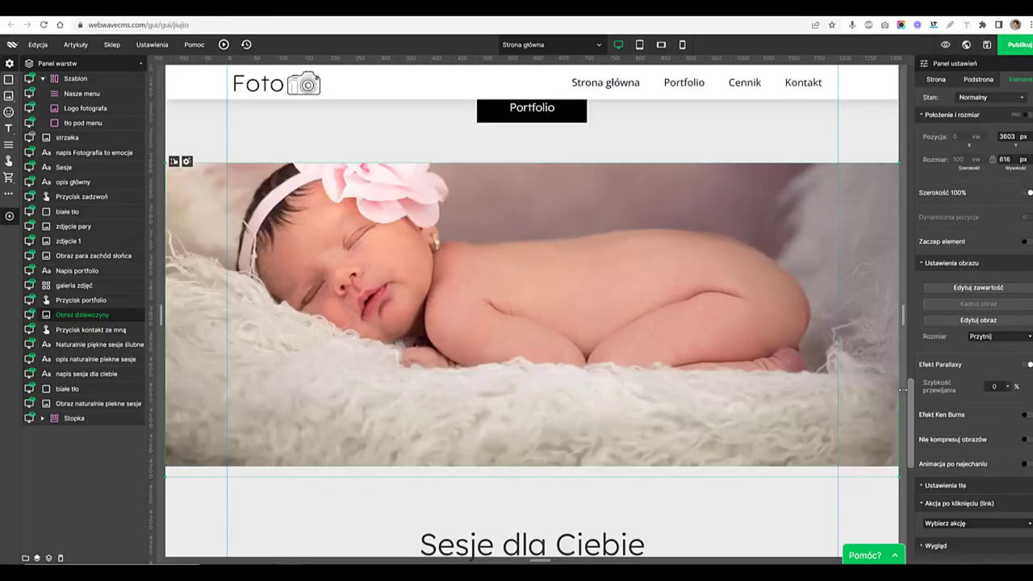
Replace the couple photo under the Sesje dla Ciebie heading with fotograf (2).jpg from the already uploaded files
{"action": "scroll", "coordinate": [903, 389], "scroll_direction": "down", "scroll_amount": 5}
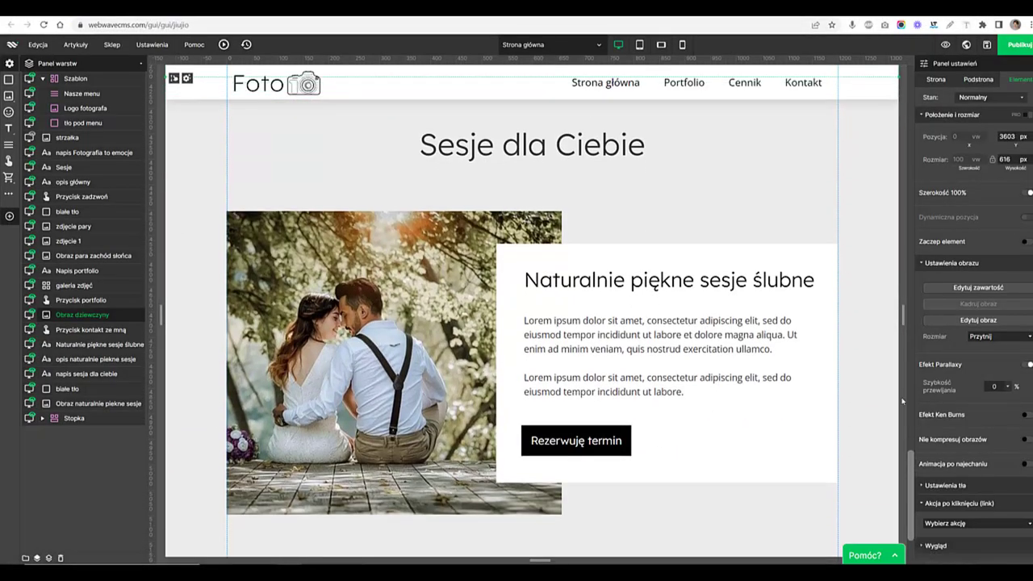
{"action": "left_click", "coordinate": [571, 125]}
{"action": "left_click_drag", "start_coordinate": [644, 145], "coordinate": [438, 145]}
{"action": "right_click", "coordinate": [323, 316]}
{"action": "left_click", "coordinate": [371, 336]}
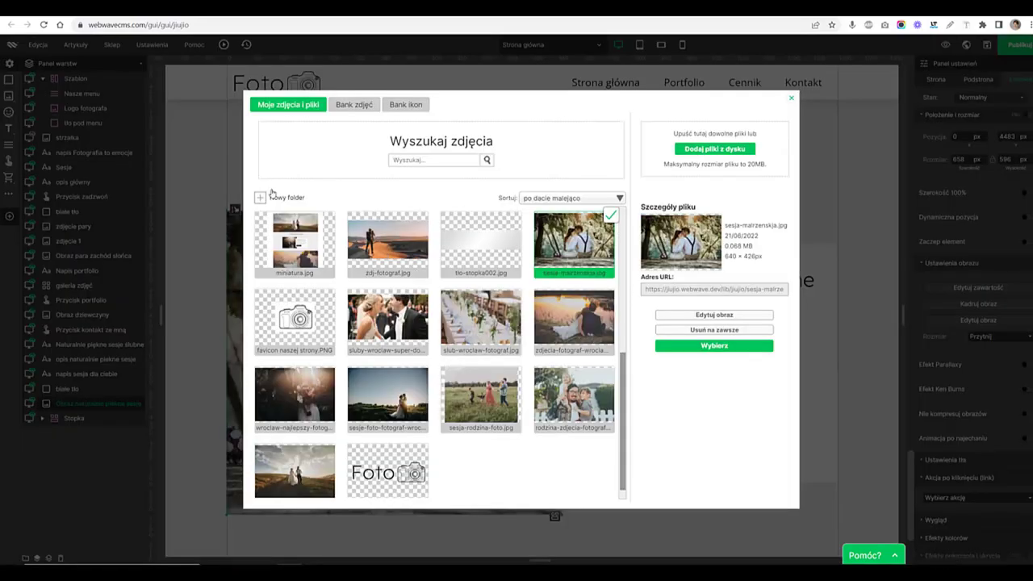
{"action": "scroll", "coordinate": [420, 330], "scroll_direction": "down", "scroll_amount": 1}
{"action": "left_click", "coordinate": [387, 345]}
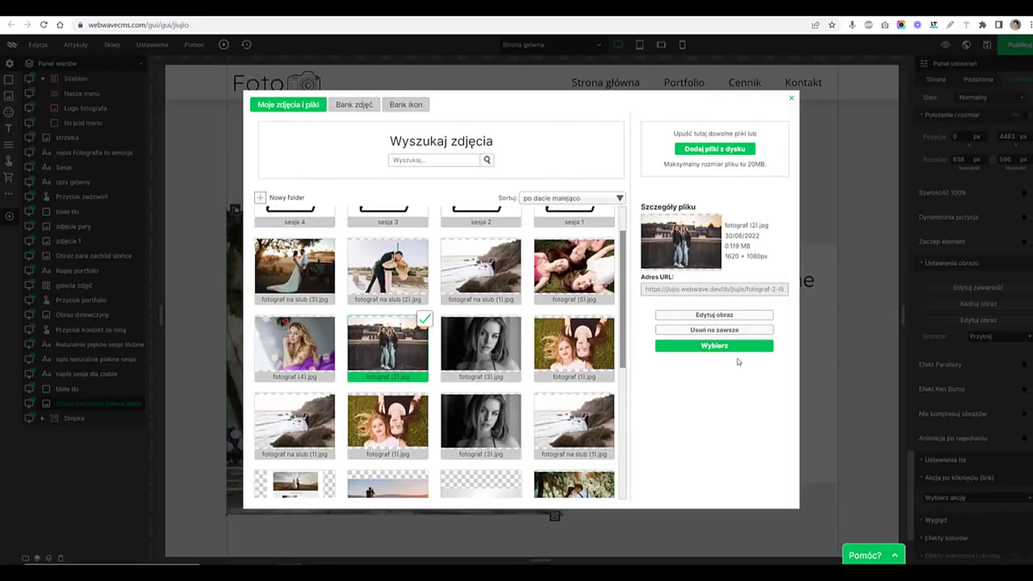
{"action": "left_click", "coordinate": [714, 346]}
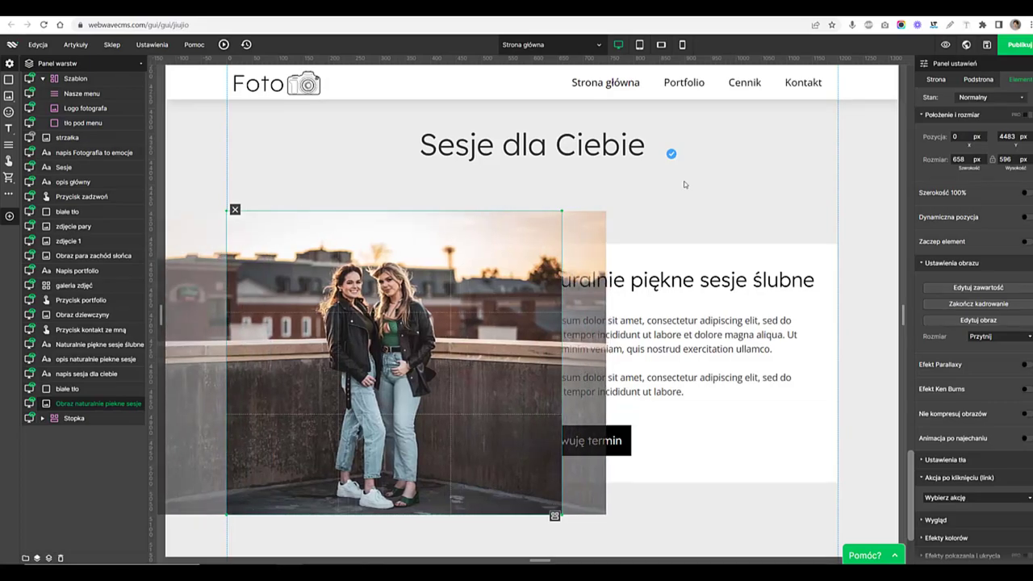
Change the heading of the white text box beside the new photo to "Sesje koleżeńskie"
{"action": "left_click", "coordinate": [671, 272]}
{"action": "double_click", "coordinate": [656, 284]}
{"action": "key", "text": "ctrl+a"}
{"action": "type", "text": "Ses"}
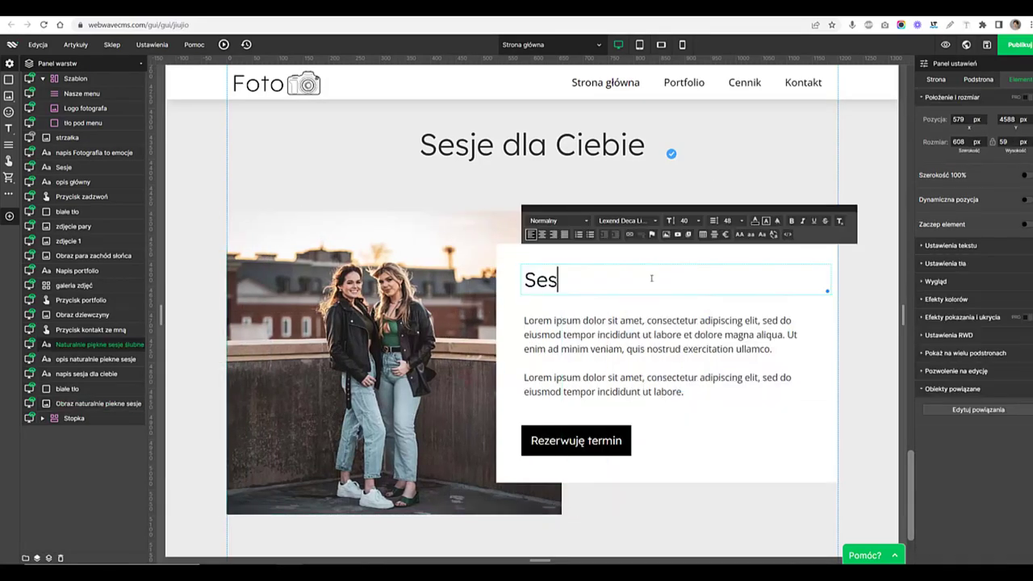
{"action": "type", "text": "je koleżeńskie"}
{"action": "left_click", "coordinate": [628, 360]}
{"action": "key", "text": "ctrl+a"}
{"action": "left_click", "coordinate": [617, 444]}
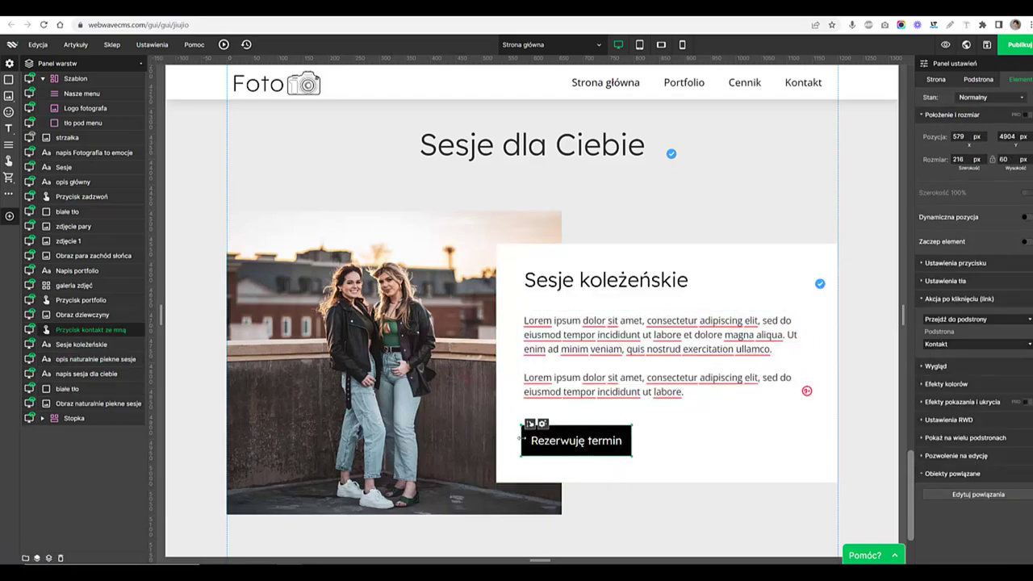
Fill in the footer contact block with the photographer's full name, e-mail address and phone number
{"action": "scroll", "coordinate": [685, 499], "scroll_direction": "down", "scroll_amount": 2}
{"action": "double_click", "coordinate": [341, 483]}
{"action": "left_click_drag", "start_coordinate": [289, 465], "coordinate": [189, 465]}
{"action": "type", "text": "Joo"}
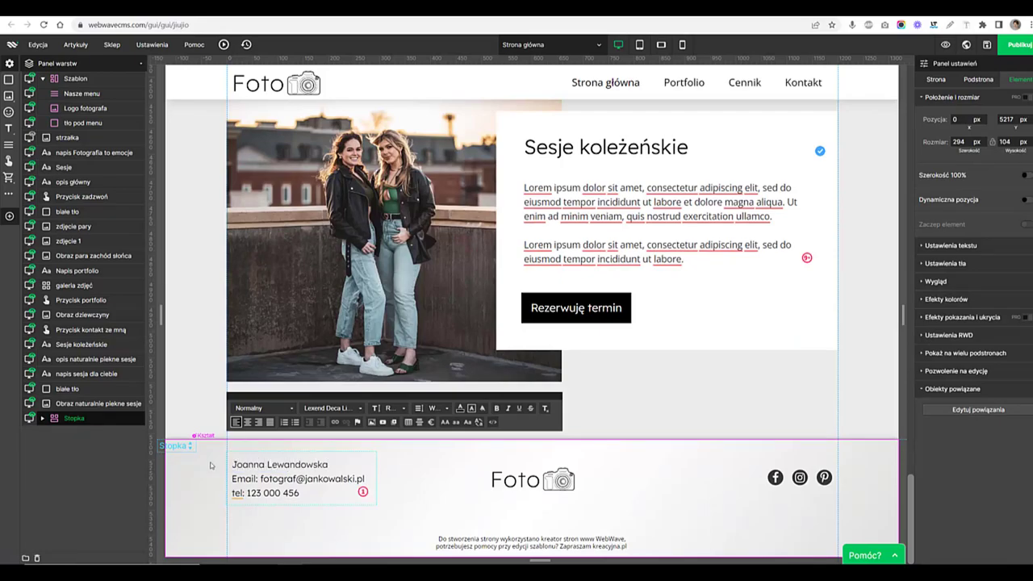
{"action": "left_click_drag", "start_coordinate": [364, 479], "coordinate": [253, 479]}
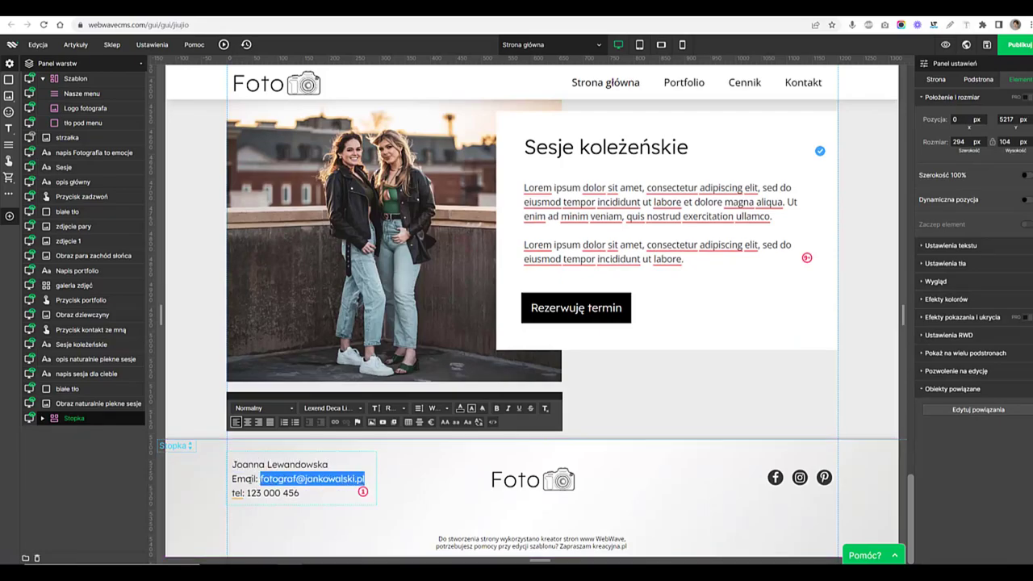
{"action": "type", "text": "joo"}
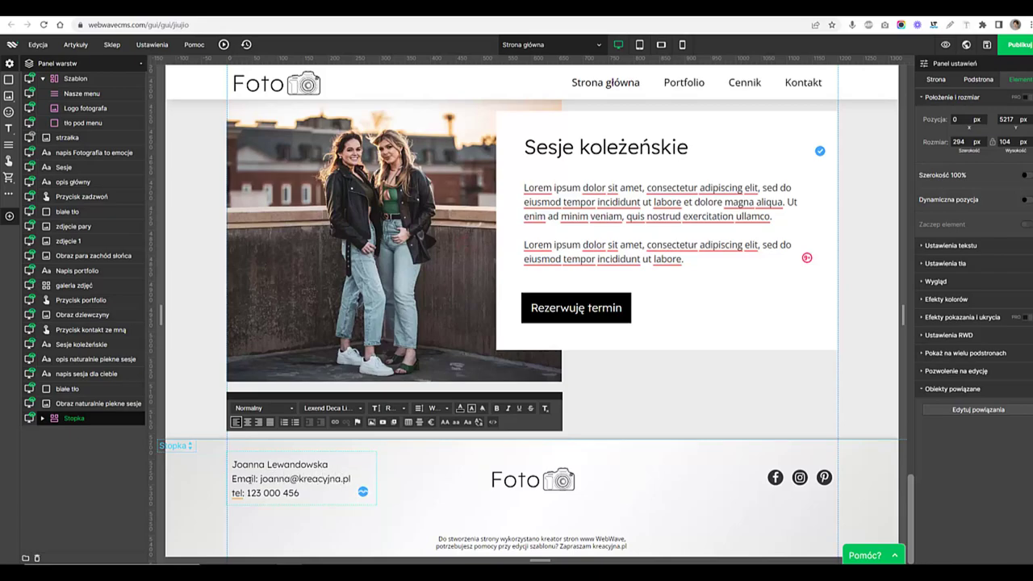
{"action": "left_click_drag", "start_coordinate": [300, 493], "coordinate": [253, 494]}
{"action": "type", "text": "500"}
{"action": "left_click", "coordinate": [429, 480]}
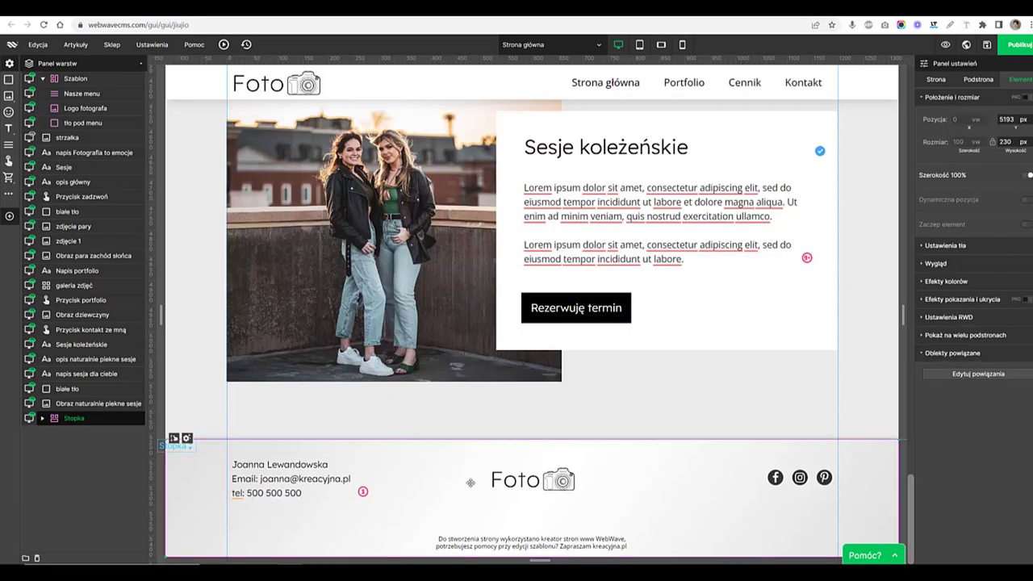
Set the click action of the footer's Facebook icon to "Inna" with the type "Przejdź do adresu URL"
{"action": "left_click", "coordinate": [778, 482]}
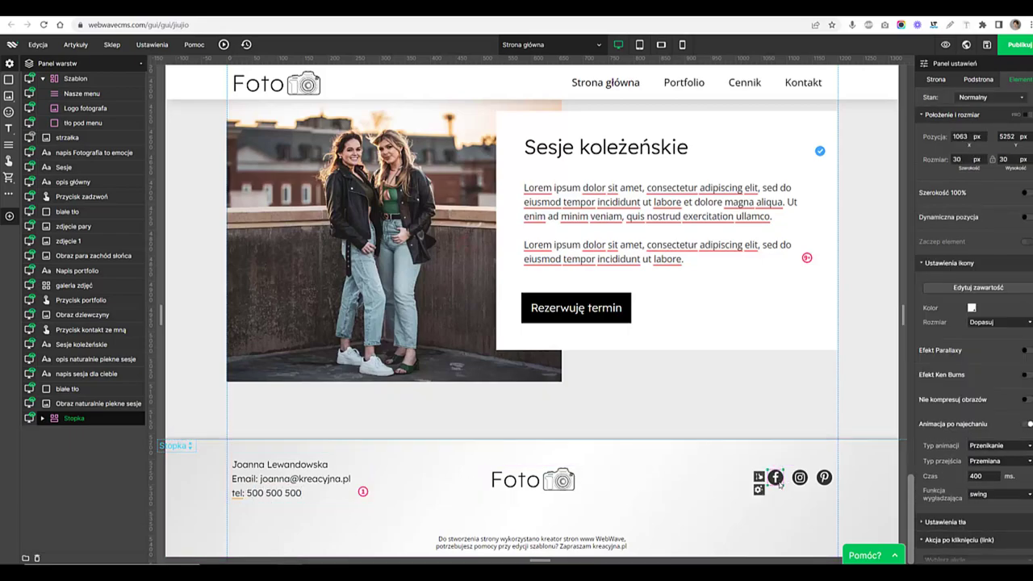
{"action": "left_click", "coordinate": [958, 264]}
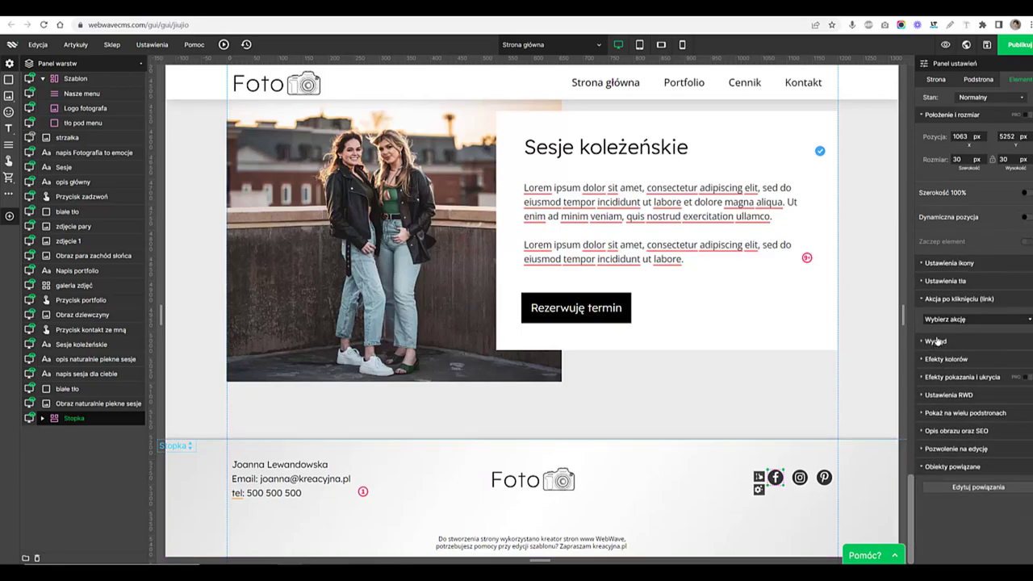
{"action": "left_click", "coordinate": [936, 321]}
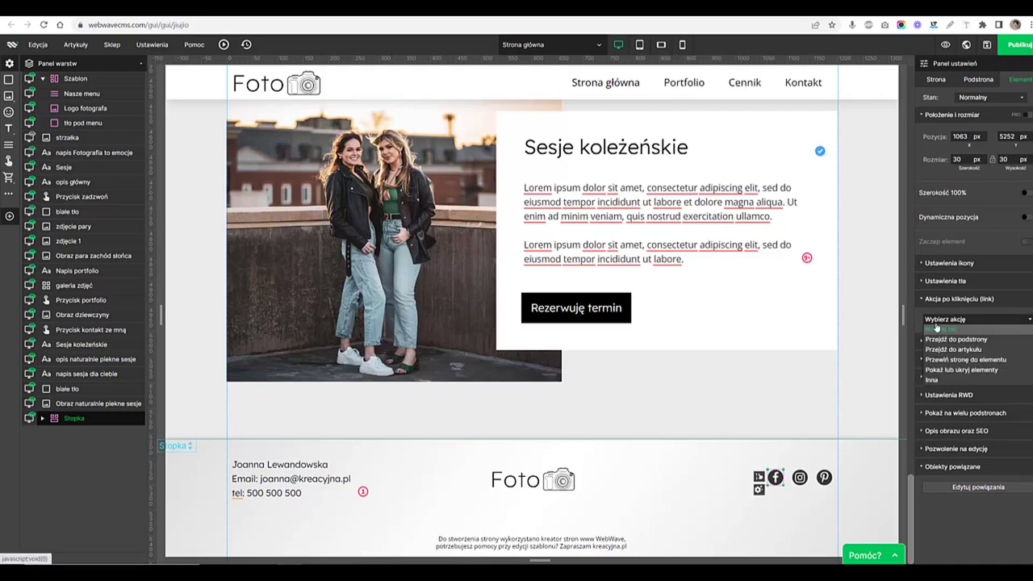
{"action": "left_click", "coordinate": [931, 379]}
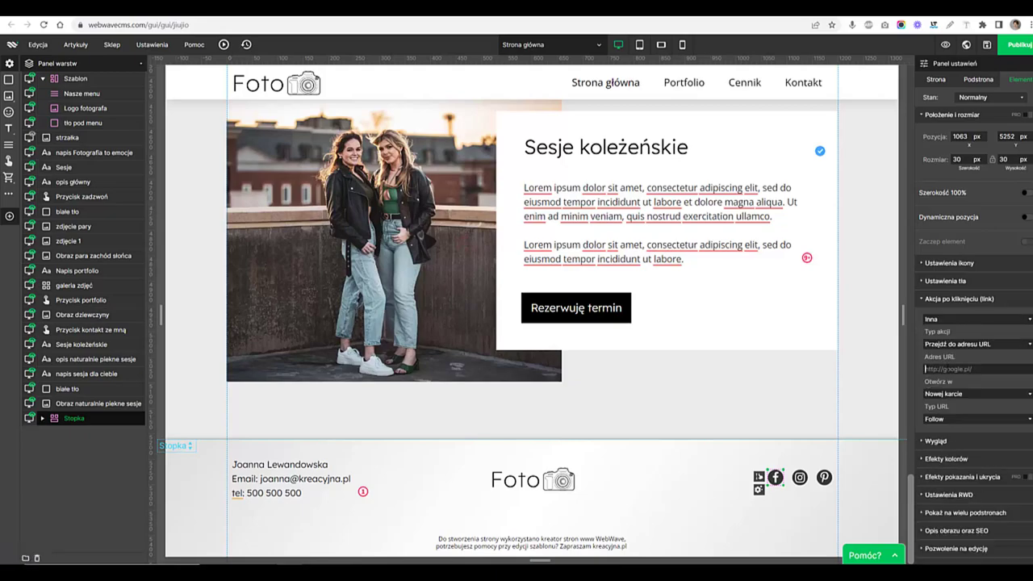
{"action": "left_click_drag", "start_coordinate": [758, 477], "coordinate": [798, 478]}
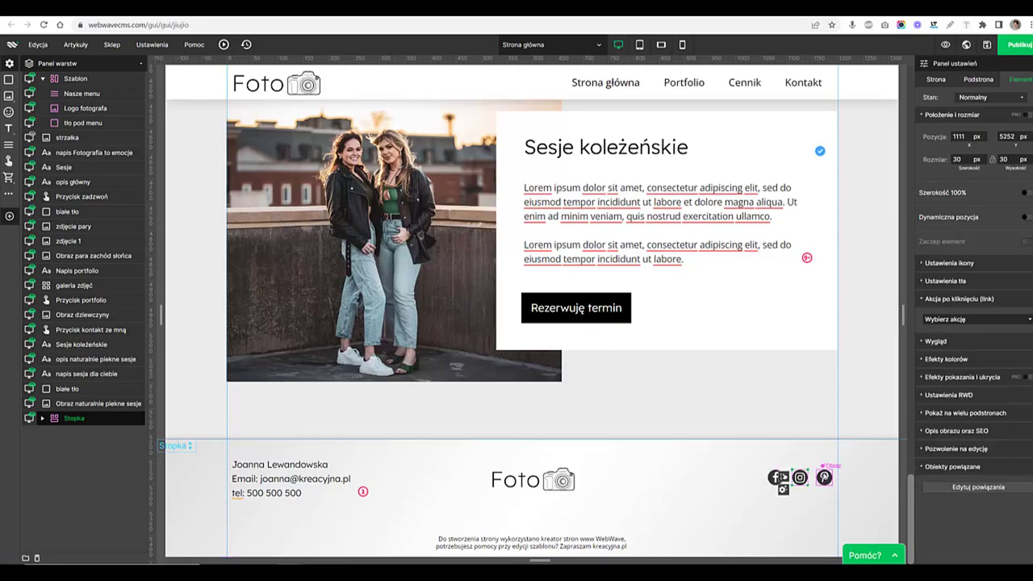
{"action": "left_click", "coordinate": [871, 360]}
Open the Portfolio-2 subpage and examine the images of its gallery in the image grid editor
{"action": "scroll", "coordinate": [871, 364], "scroll_direction": "up", "scroll_amount": 15}
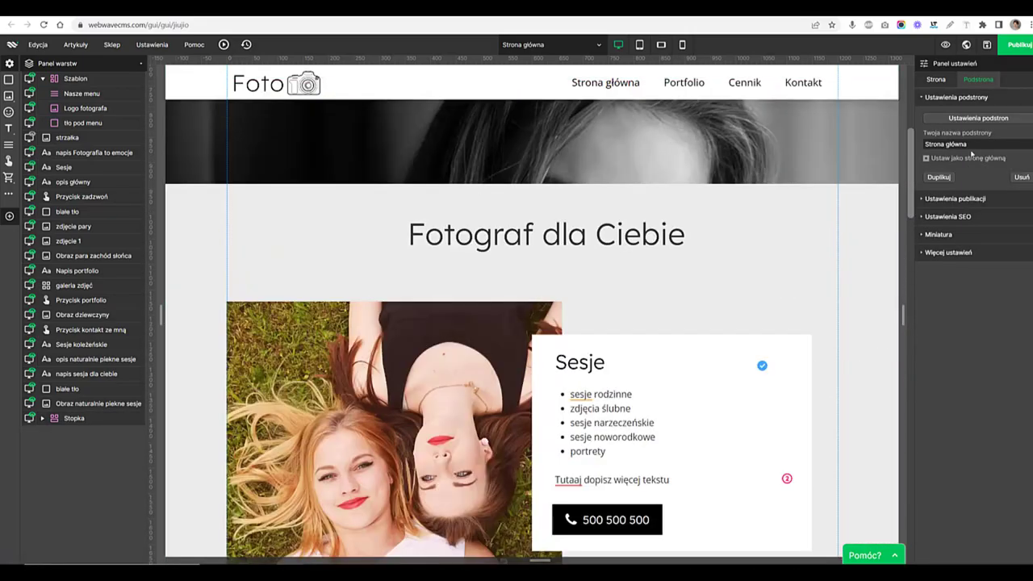
{"action": "scroll", "coordinate": [463, 218], "scroll_direction": "up", "scroll_amount": 4}
{"action": "left_click", "coordinate": [463, 218]}
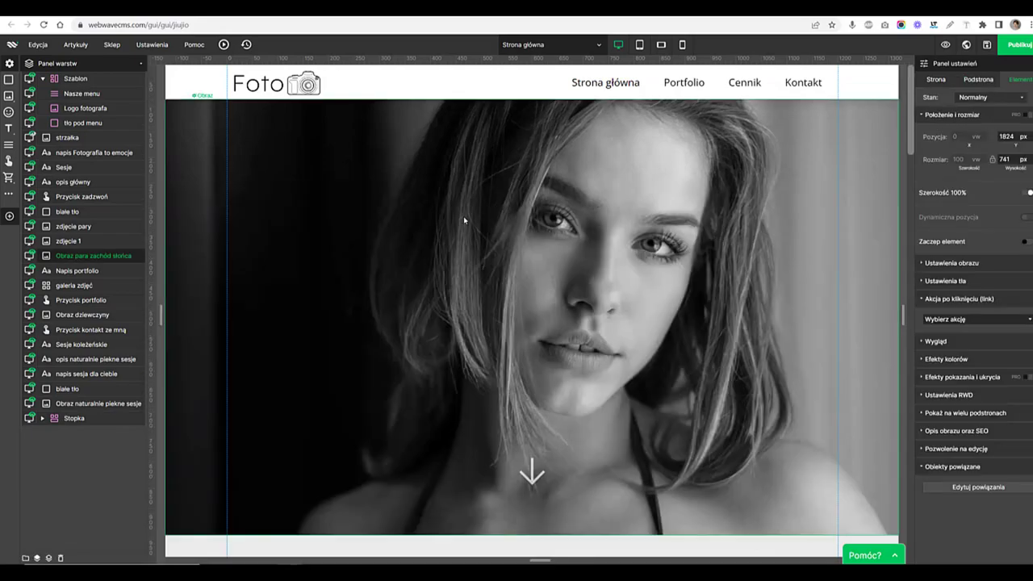
{"action": "left_click", "coordinate": [574, 40]}
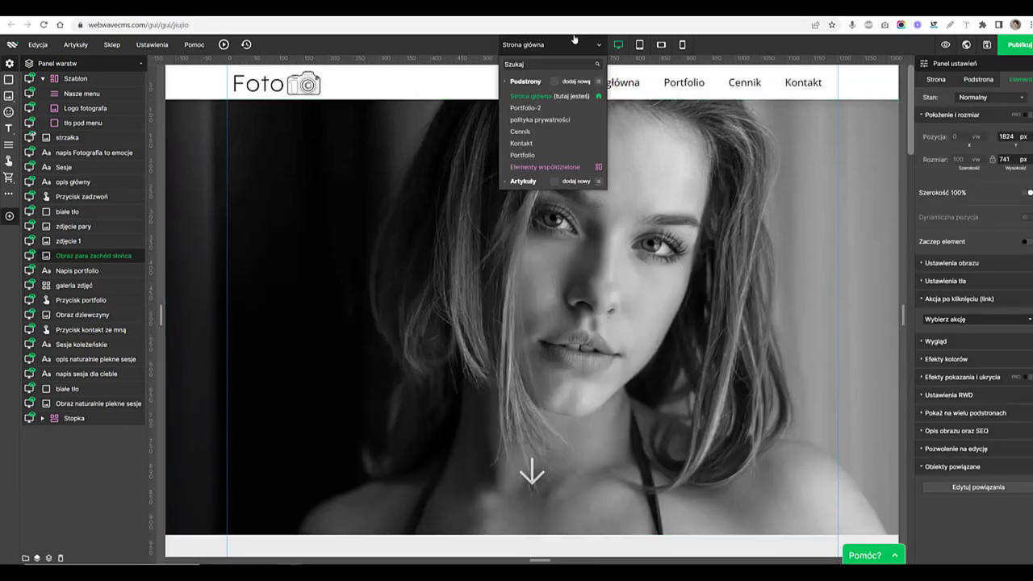
{"action": "left_click", "coordinate": [544, 108]}
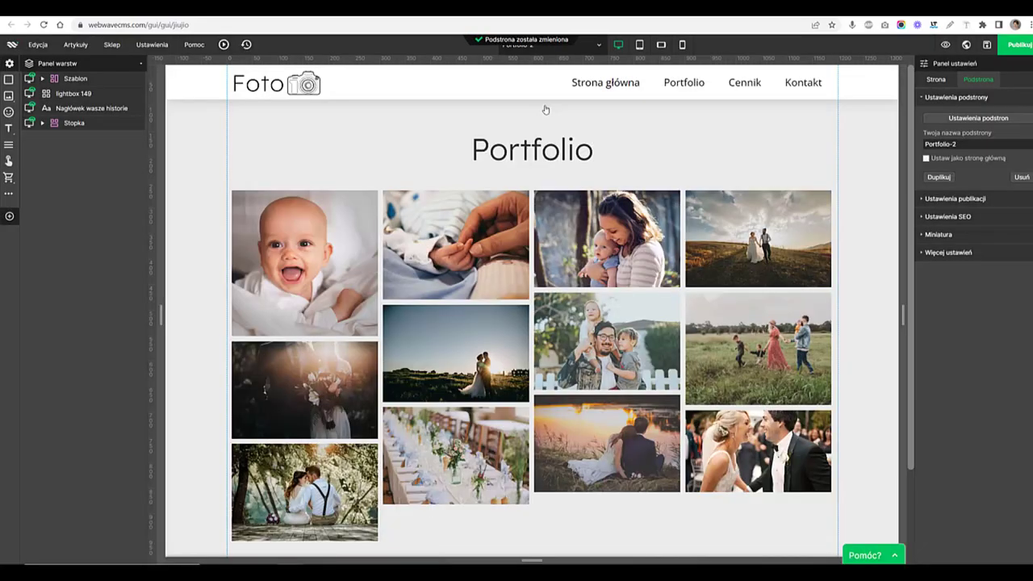
{"action": "scroll", "coordinate": [546, 109], "scroll_direction": "down", "scroll_amount": 3}
{"action": "scroll", "coordinate": [545, 109], "scroll_direction": "up", "scroll_amount": 3}
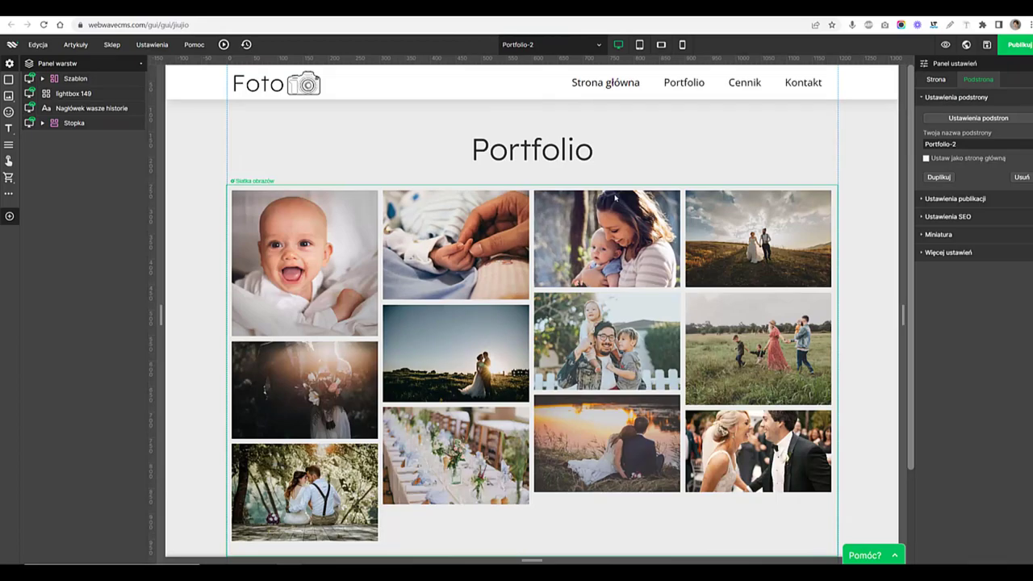
{"action": "right_click", "coordinate": [611, 238]}
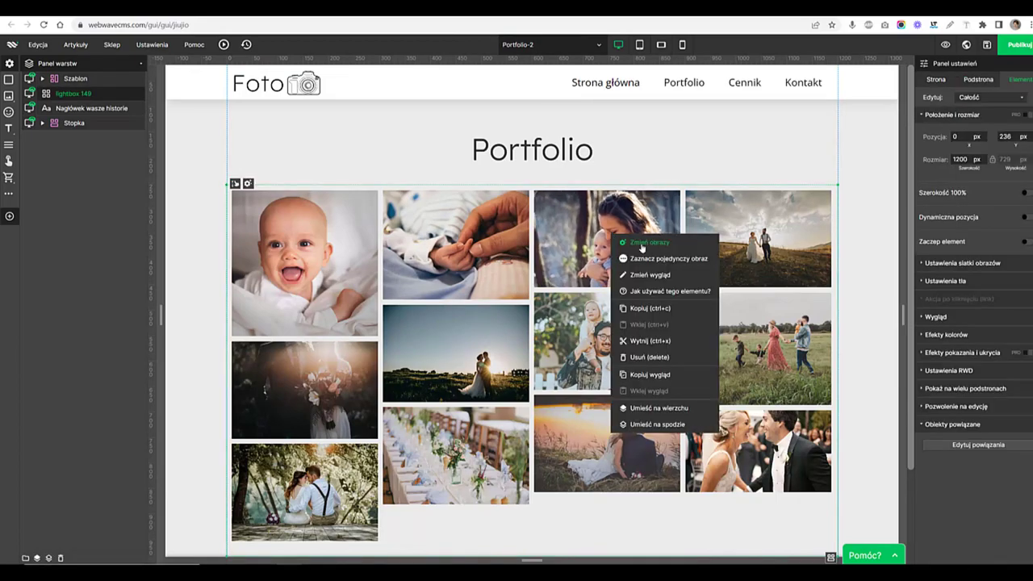
{"action": "left_click", "coordinate": [643, 247]}
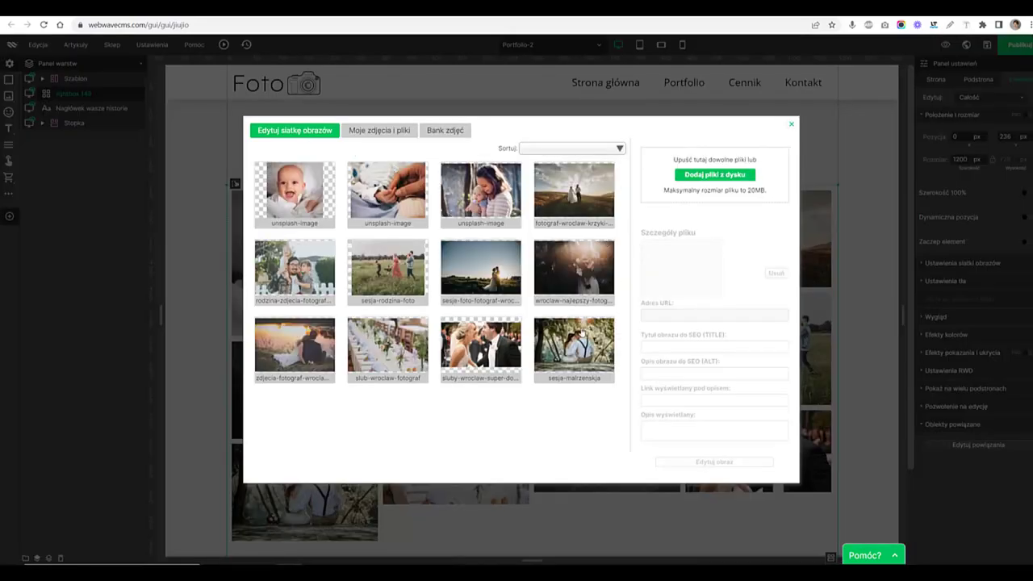
{"action": "left_click", "coordinate": [791, 124]}
Open the Portfolio subpage and look through its list of article stories under Wasze historie
{"action": "left_click", "coordinate": [538, 45]}
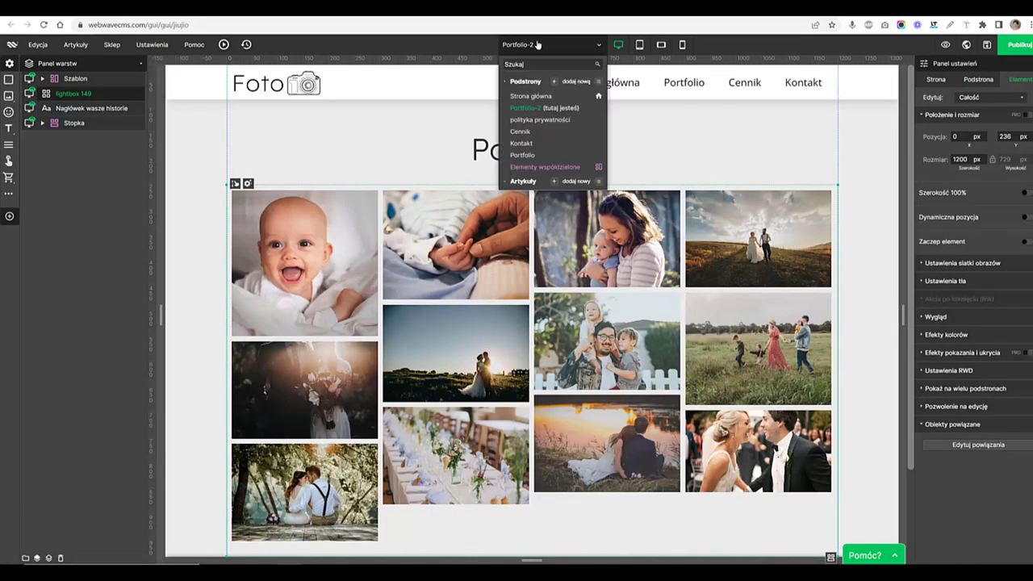
{"action": "left_click", "coordinate": [529, 155]}
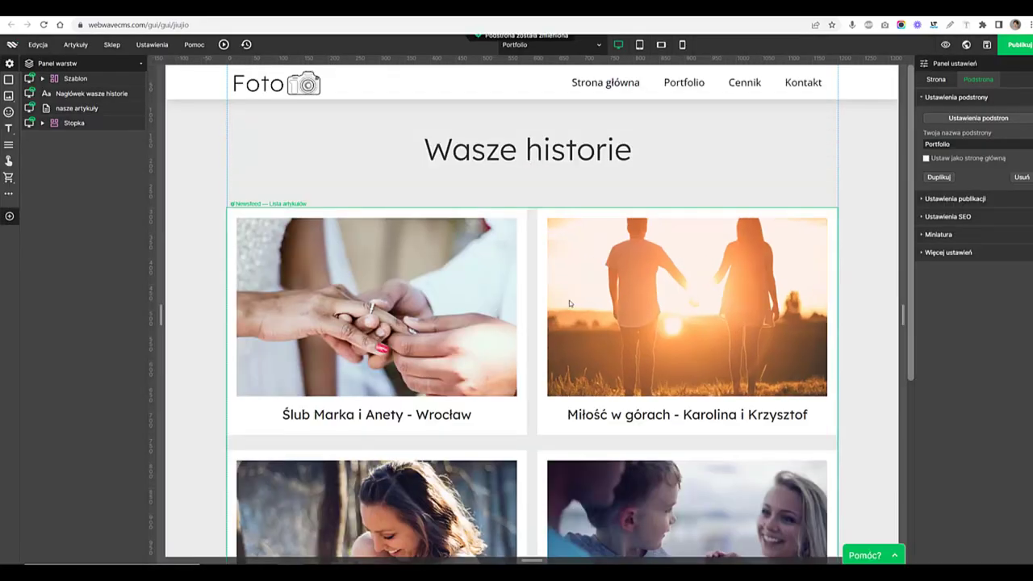
{"action": "scroll", "coordinate": [571, 309], "scroll_direction": "down", "scroll_amount": 5}
{"action": "scroll", "coordinate": [571, 309], "scroll_direction": "up", "scroll_amount": 5}
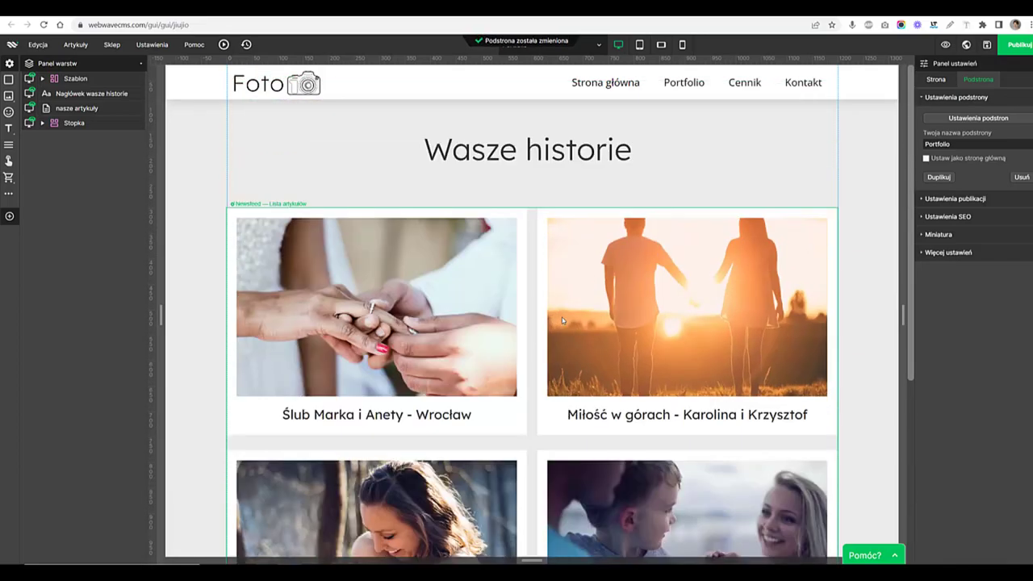
Review the existing articles in the article manager by expanding the details of individual entries
{"action": "left_click", "coordinate": [79, 46]}
{"action": "left_click", "coordinate": [86, 68]}
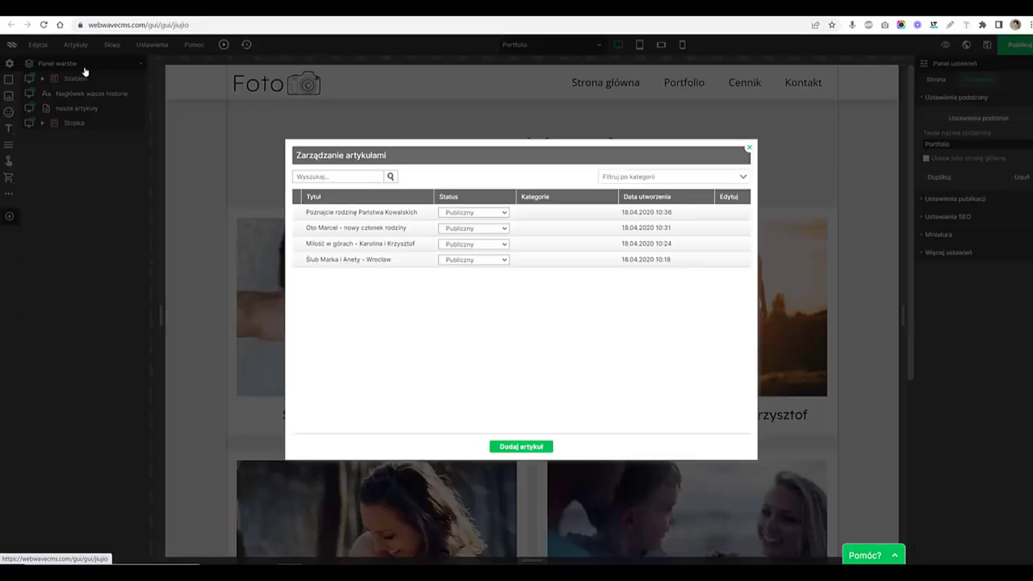
{"action": "left_click", "coordinate": [296, 213]}
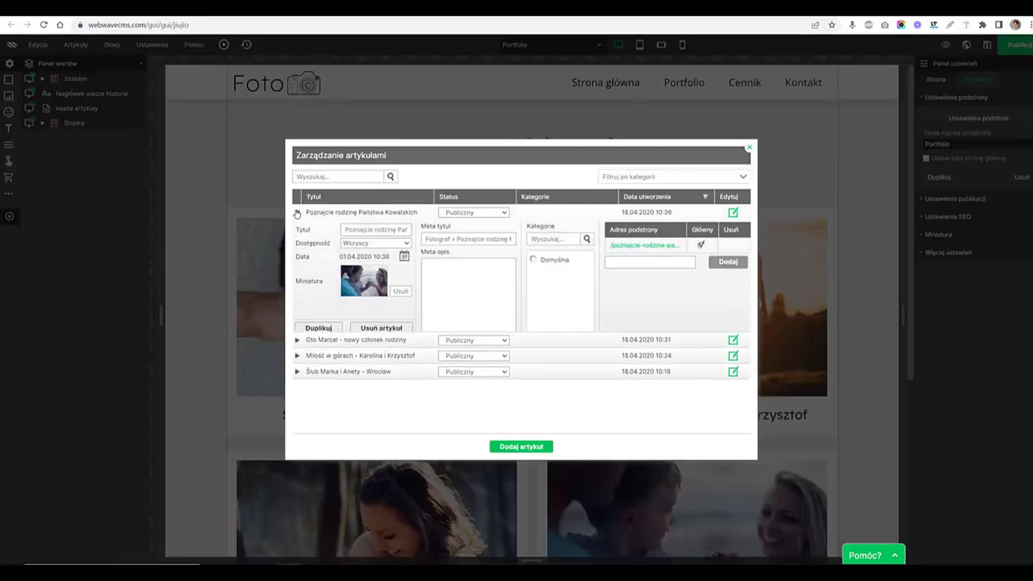
{"action": "left_click", "coordinate": [296, 213]}
{"action": "left_click", "coordinate": [297, 229]}
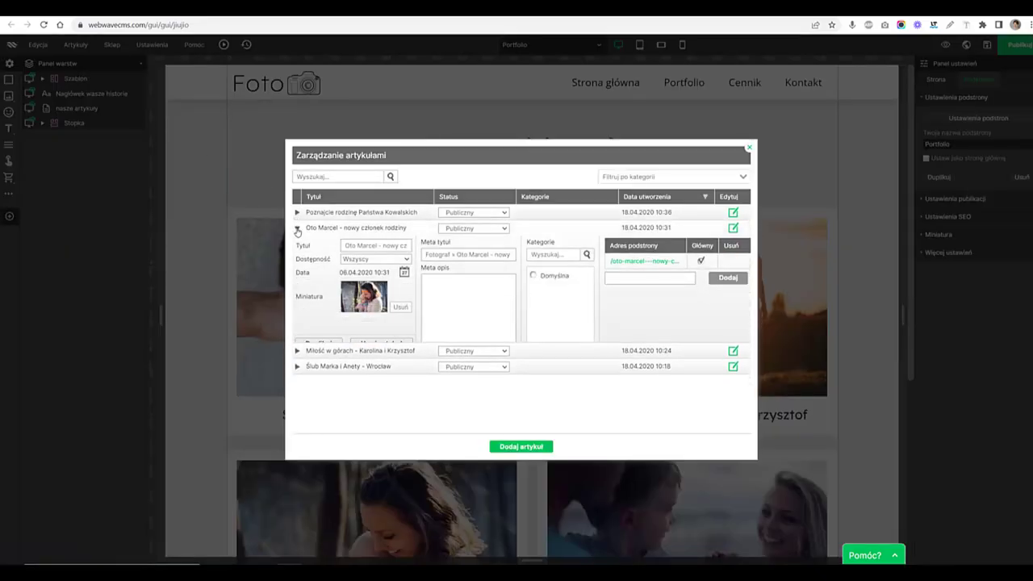
{"action": "left_click", "coordinate": [297, 229]}
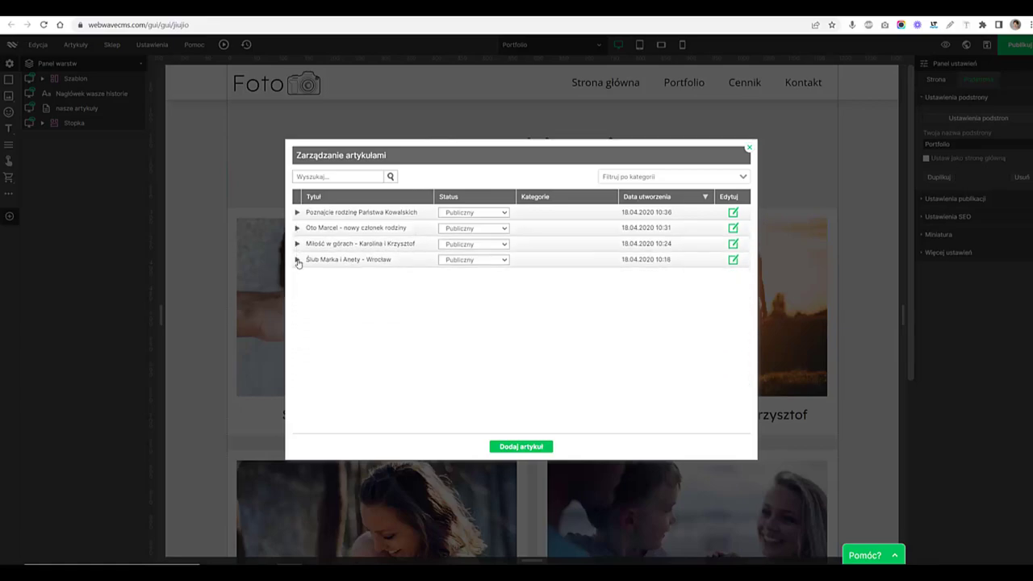
{"action": "left_click", "coordinate": [297, 260]}
{"action": "left_click", "coordinate": [297, 259]}
{"action": "left_click", "coordinate": [750, 150]}
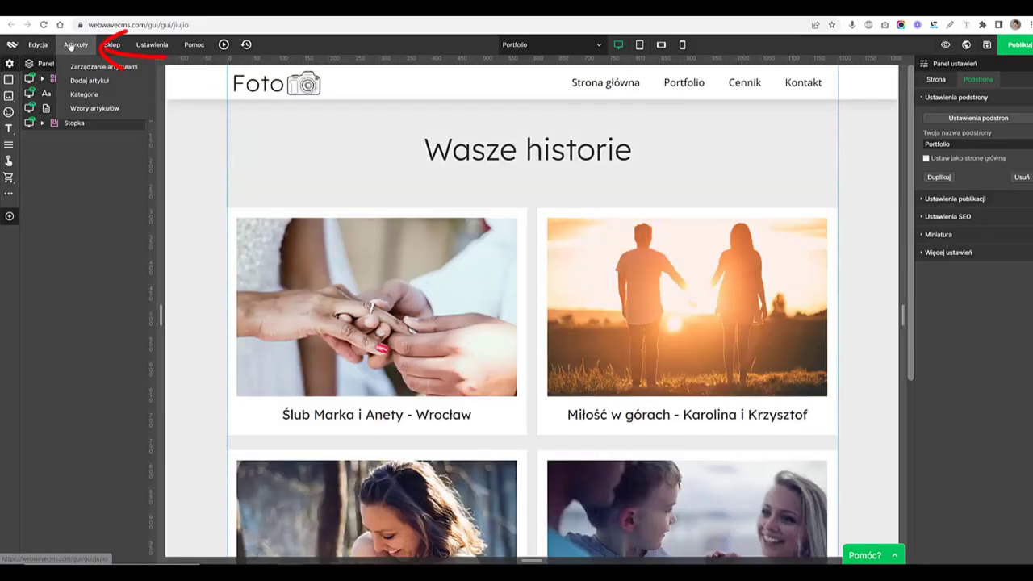
Add a new article from the article manager and look over its default layout down to the footer
{"action": "mouse_move", "coordinate": [76, 45]}
{"action": "left_click", "coordinate": [84, 66]}
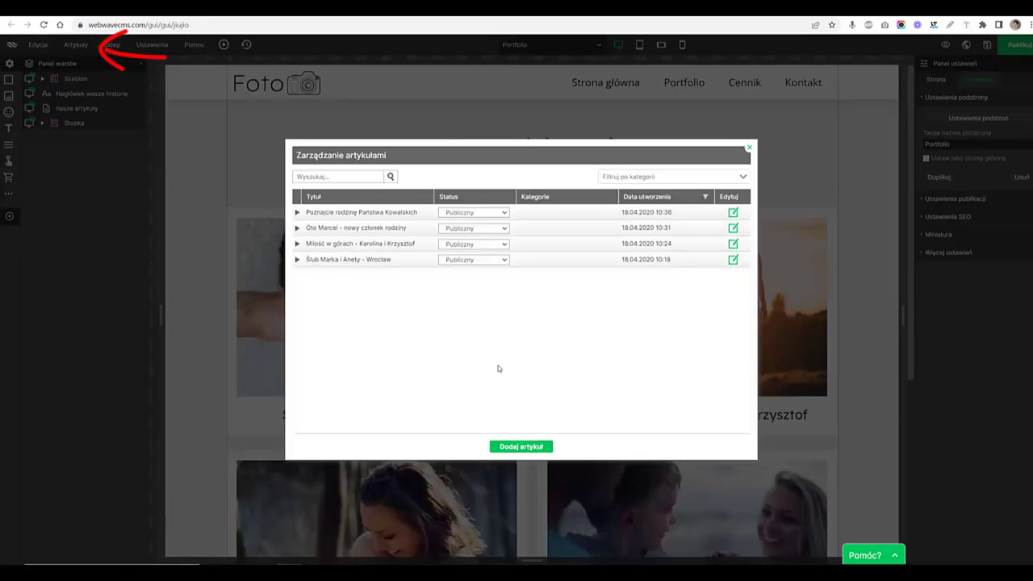
{"action": "left_click", "coordinate": [514, 448]}
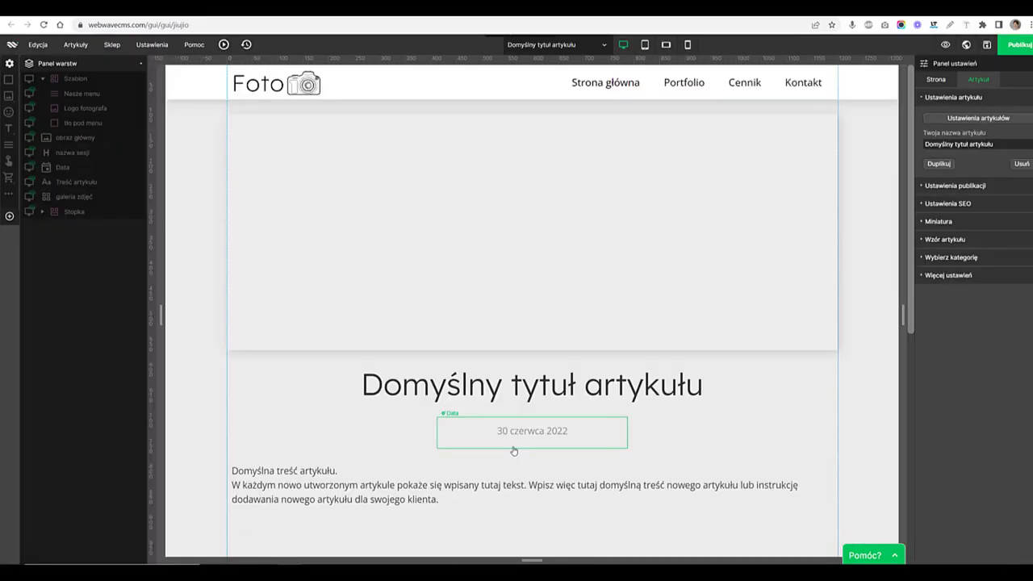
{"action": "scroll", "coordinate": [561, 233], "scroll_direction": "down", "scroll_amount": 4}
{"action": "scroll", "coordinate": [566, 233], "scroll_direction": "down", "scroll_amount": 2}
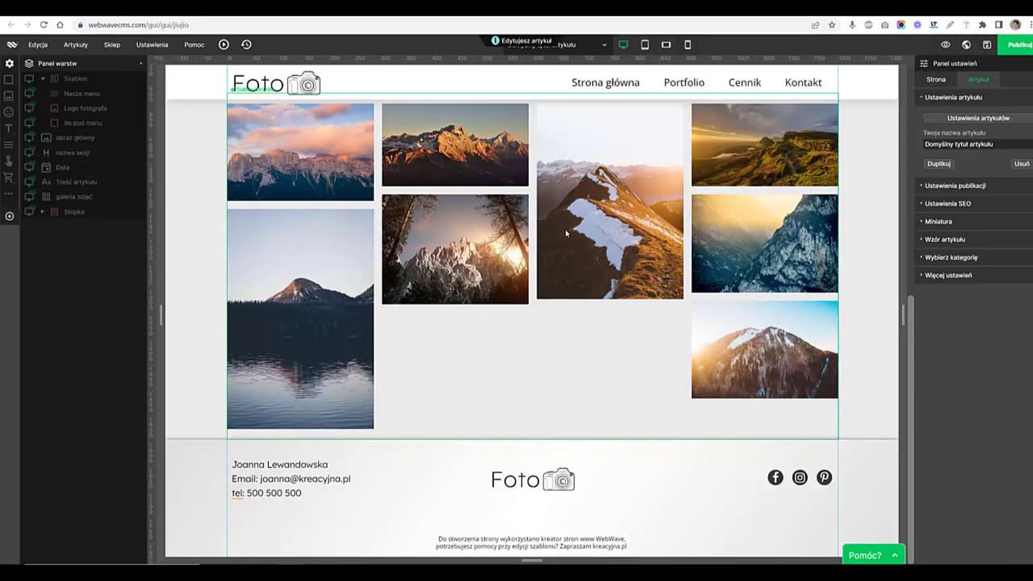
{"action": "scroll", "coordinate": [566, 233], "scroll_direction": "up", "scroll_amount": 5}
Change the new article's default title to "Sesje Bożonarodzeniowe"
{"action": "left_click", "coordinate": [567, 216]}
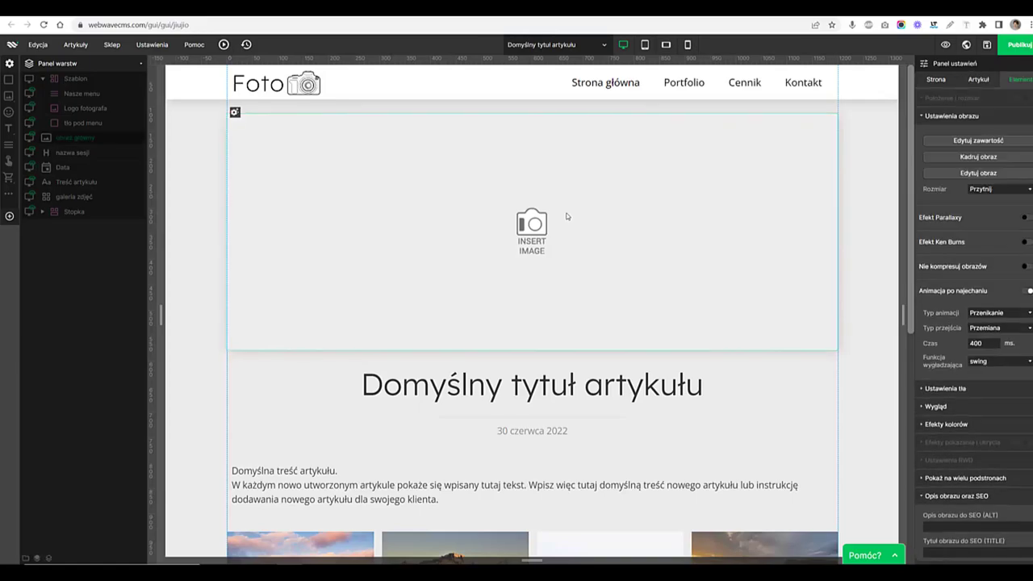
{"action": "double_click", "coordinate": [563, 384]}
{"action": "left_click_drag", "start_coordinate": [702, 384], "coordinate": [363, 387]}
{"action": "type", "text": "Se"}
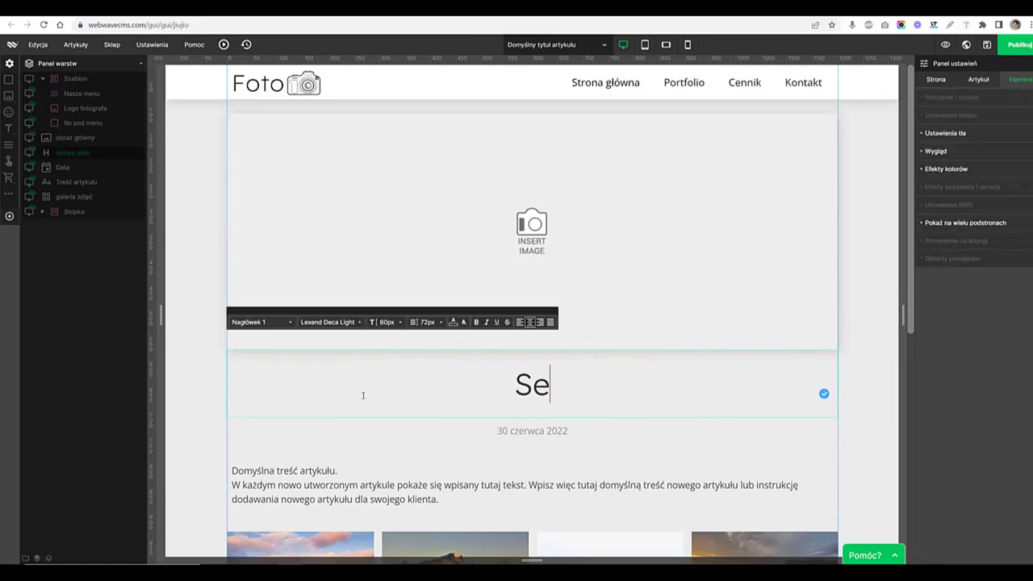
{"action": "type", "text": "sje Bożo"}
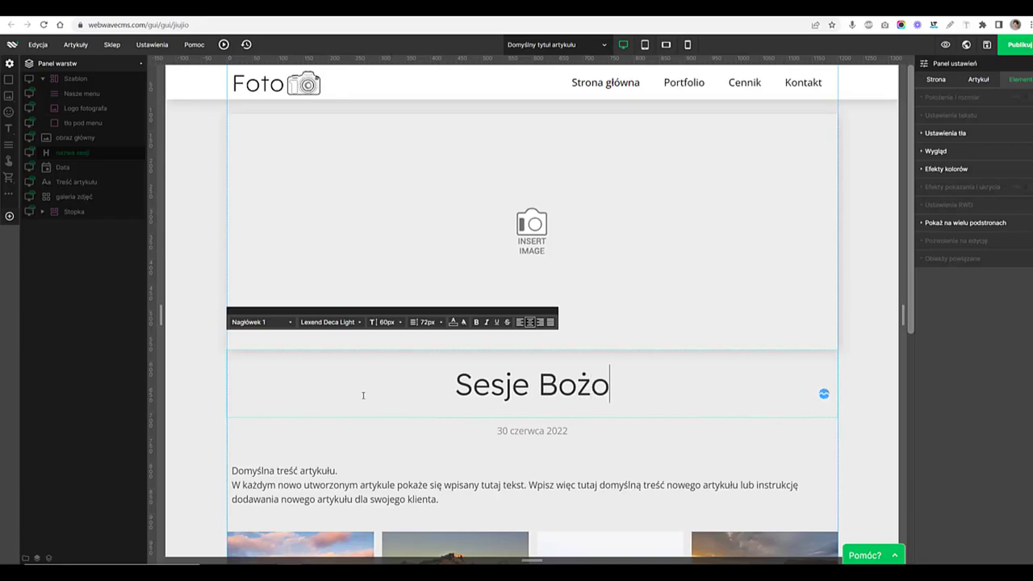
{"action": "type", "text": "narodzeniowe"}
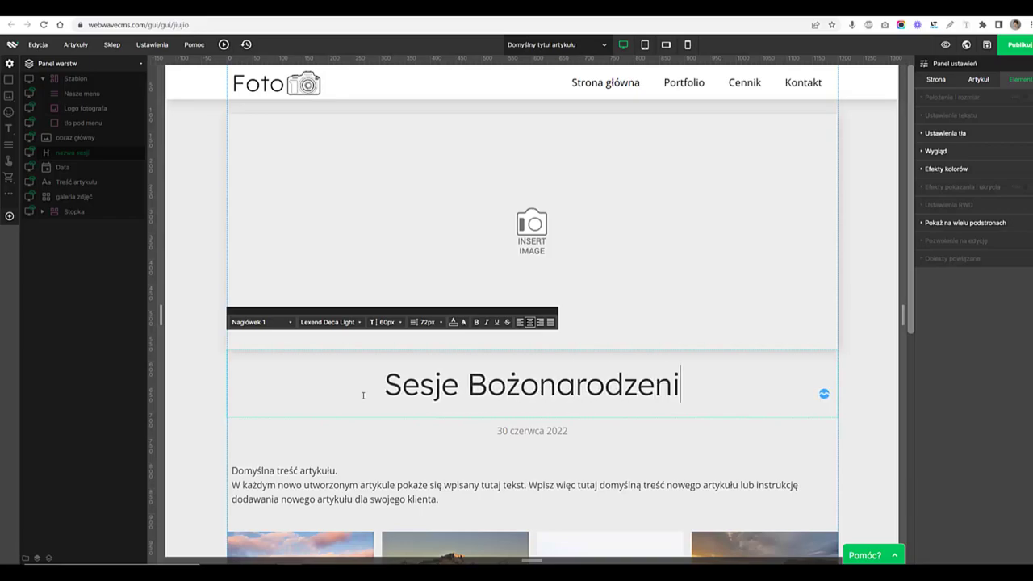
{"action": "left_click", "coordinate": [500, 172]}
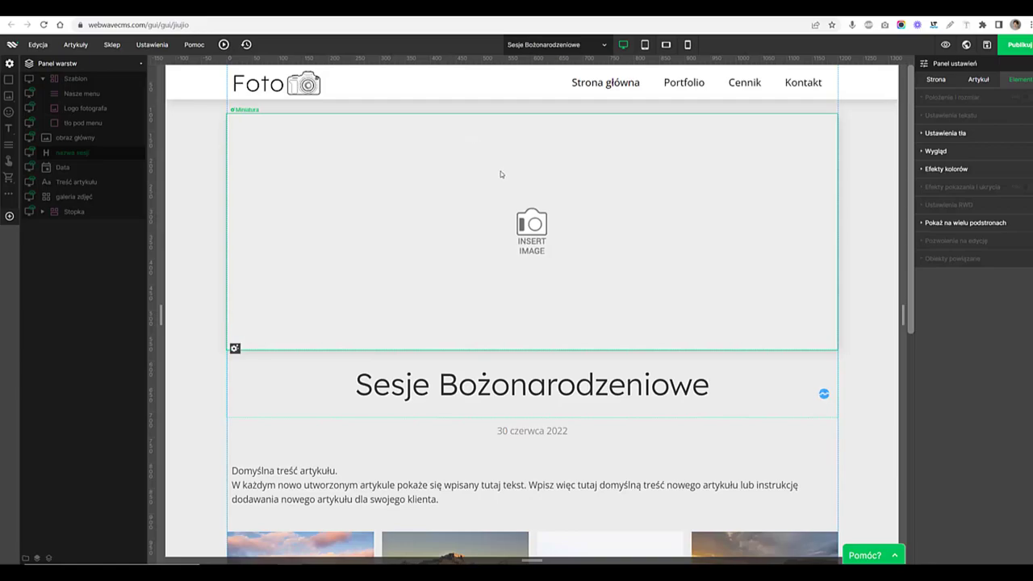
From the article's main image placeholder, create a folder for the Christmas session photos in the file library and open it
{"action": "double_click", "coordinate": [519, 171]}
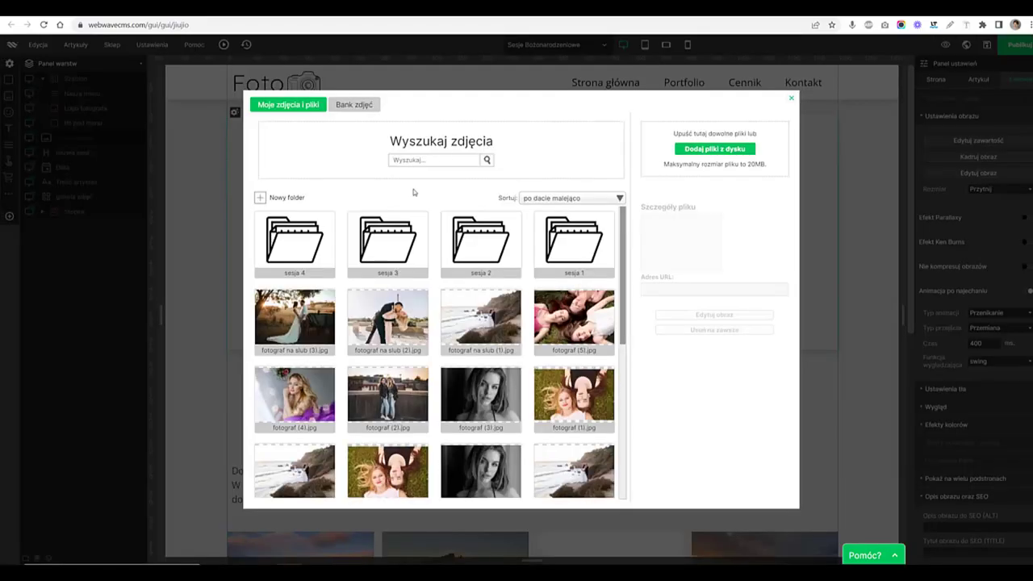
{"action": "left_click", "coordinate": [283, 198]}
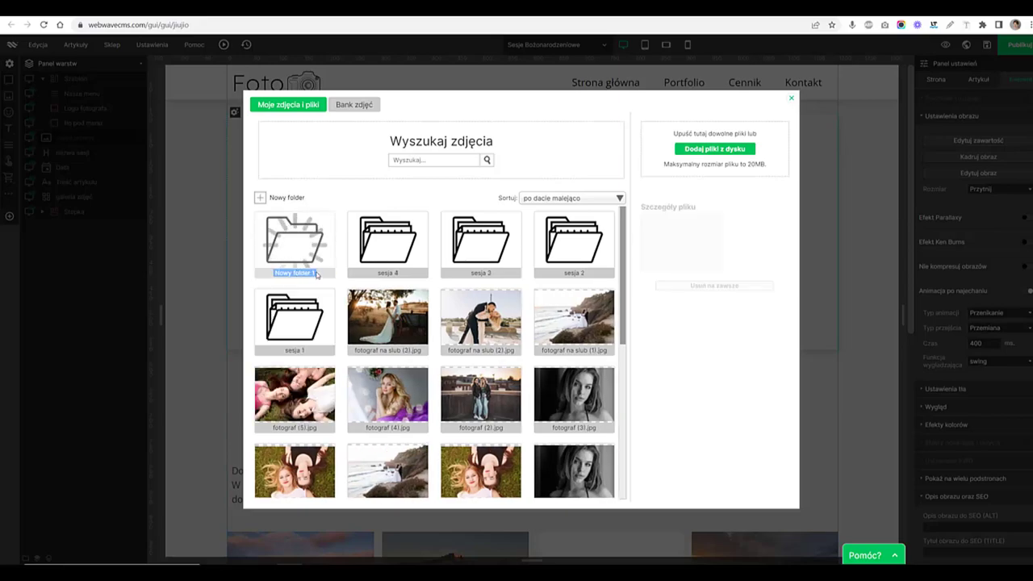
{"action": "key", "text": "BackSpace"}
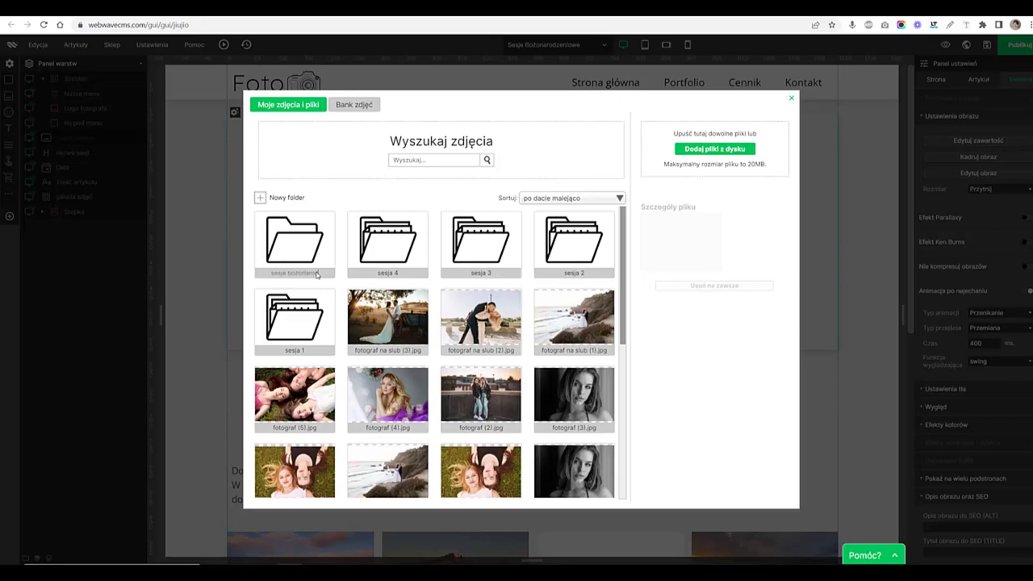
{"action": "double_click", "coordinate": [272, 233]}
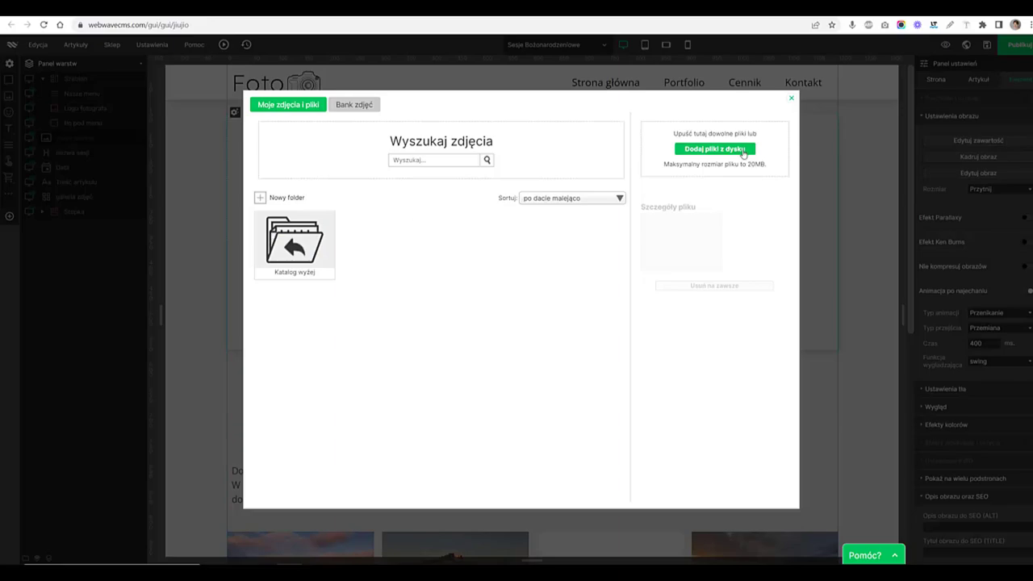
Upload the eight sesje boże narodzenie photos from disk and set sesje boże narodzenie (4) as the article's main image
{"action": "left_click", "coordinate": [742, 151]}
{"action": "left_click", "coordinate": [171, 23]}
{"action": "double_click", "coordinate": [229, 84]}
{"action": "left_click_drag", "start_coordinate": [612, 145], "coordinate": [108, 86]}
{"action": "left_click", "coordinate": [908, 450]}
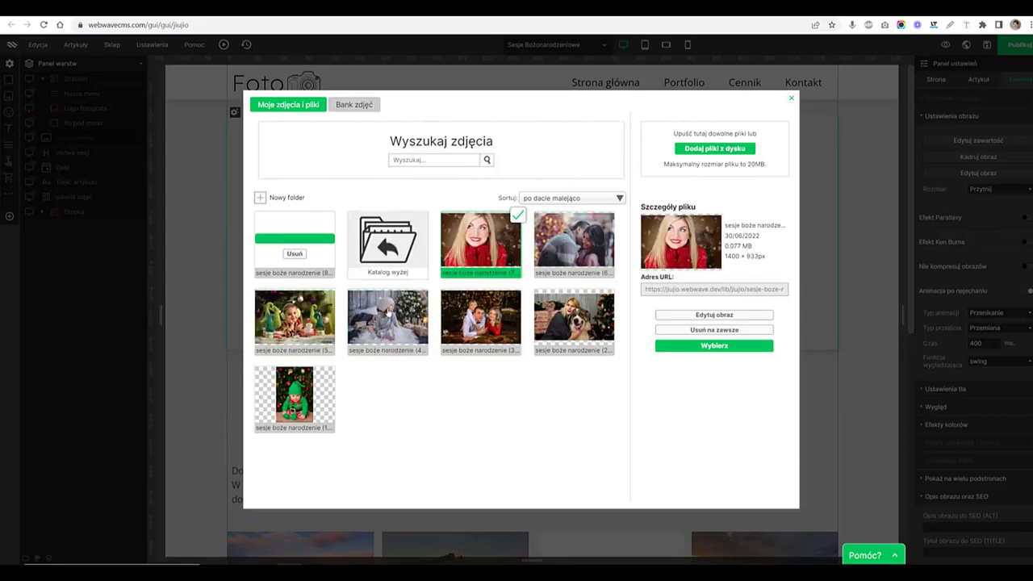
{"action": "left_click", "coordinate": [391, 320]}
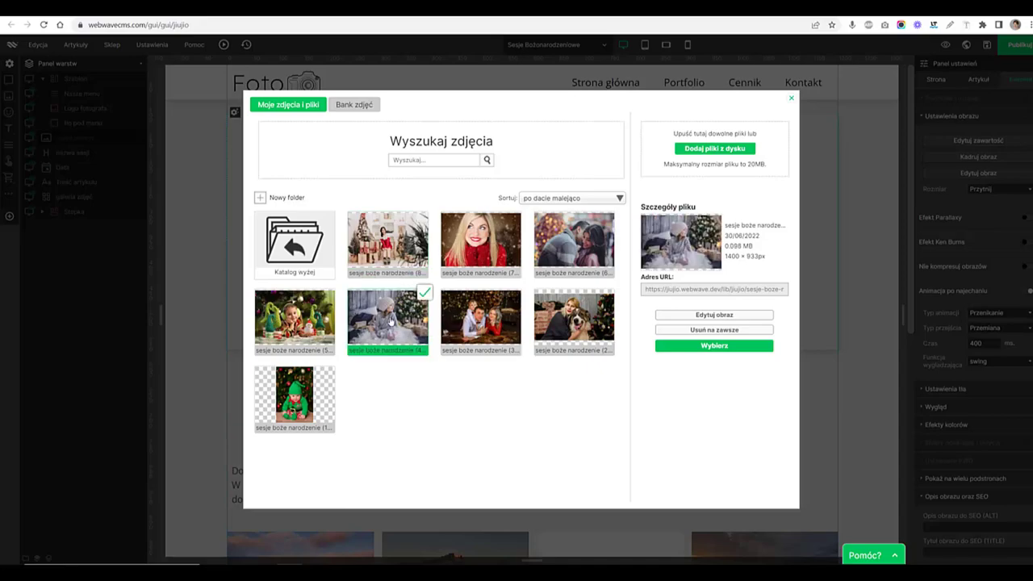
{"action": "left_click", "coordinate": [713, 345]}
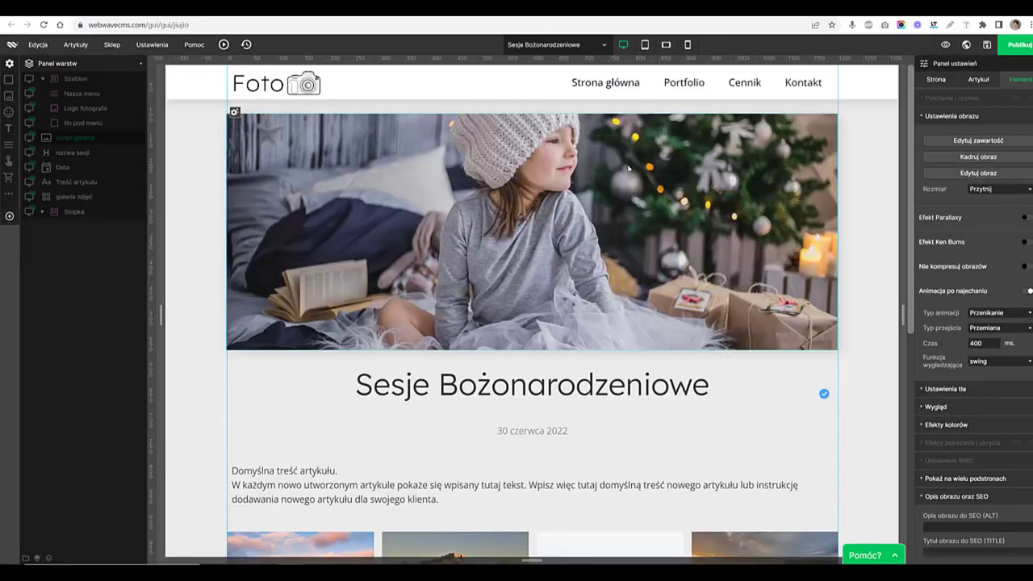
Replace the article's main image with sesje boże narodzenie (8) from the file library
{"action": "double_click", "coordinate": [569, 193]}
{"action": "left_click", "coordinate": [417, 234]}
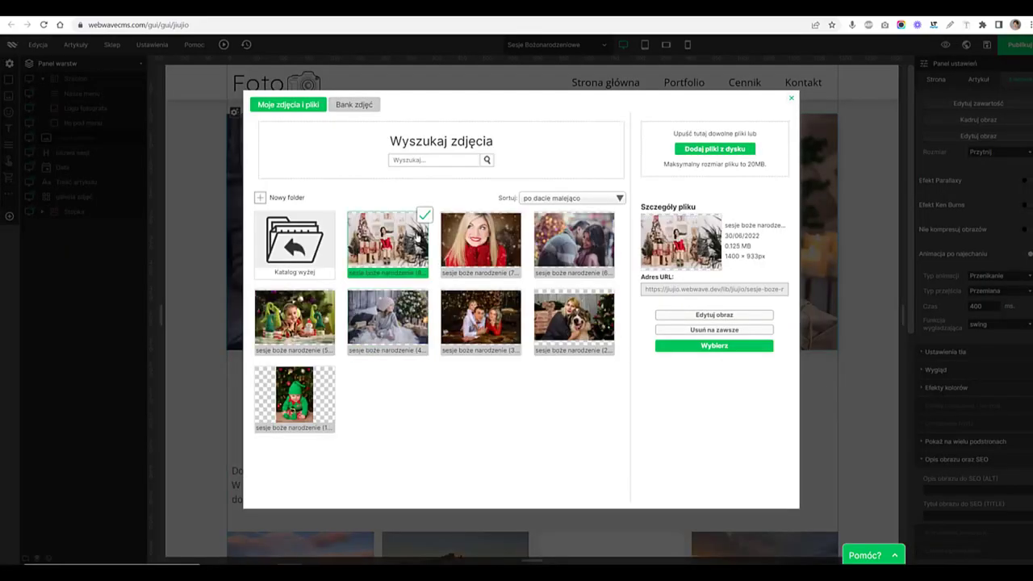
{"action": "left_click", "coordinate": [673, 345]}
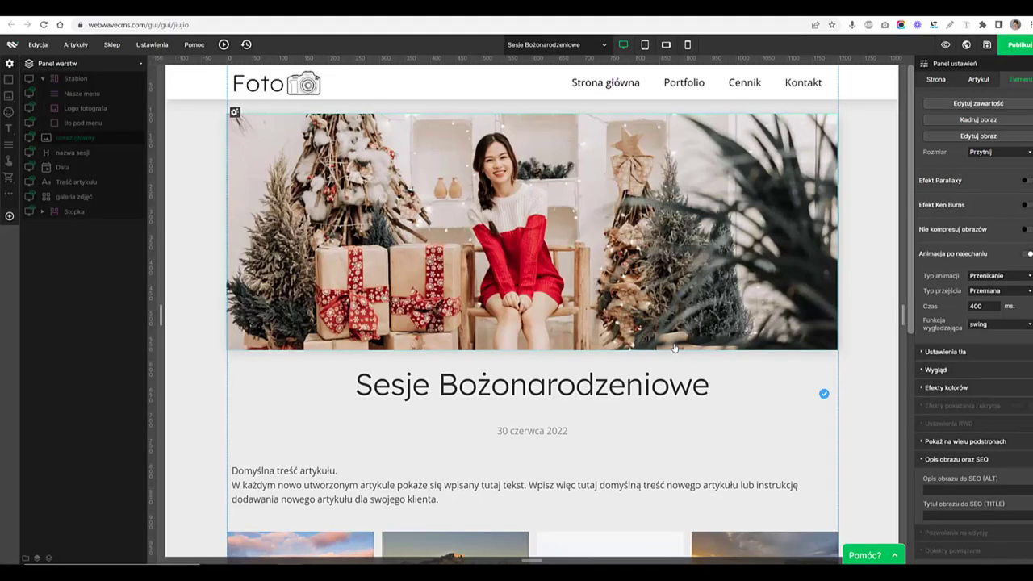
Replace the article's default text with "Zapraszamy na sesje Bożonarodzeniowe. Oto wybrane sesje naszych klientów" and centre it
{"action": "scroll", "coordinate": [674, 347], "scroll_direction": "down", "scroll_amount": 3}
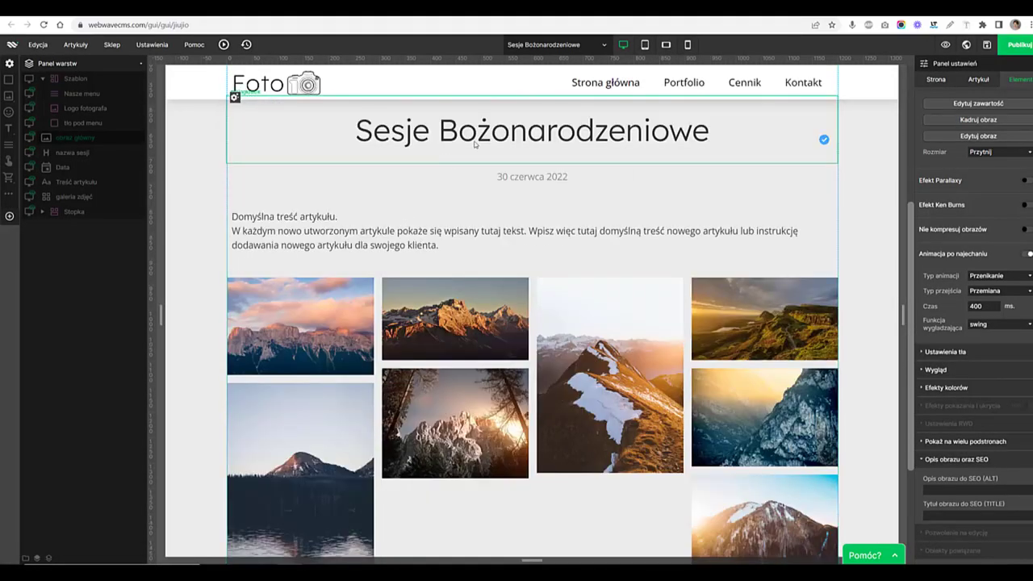
{"action": "double_click", "coordinate": [360, 245]}
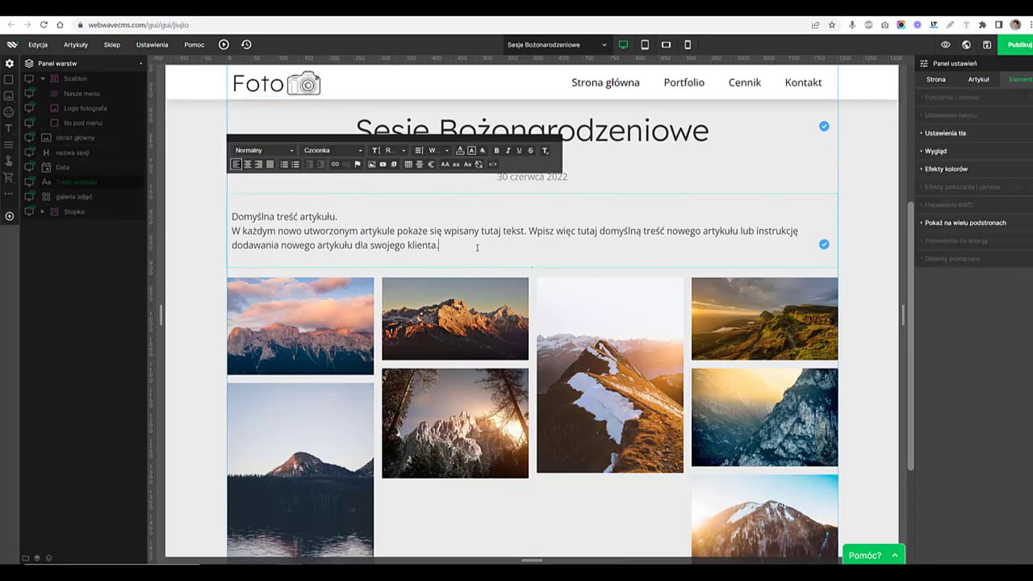
{"action": "left_click_drag", "start_coordinate": [476, 246], "coordinate": [172, 217]}
{"action": "key", "text": "BackSpace"}
{"action": "type", "text": "Zapraszamy"}
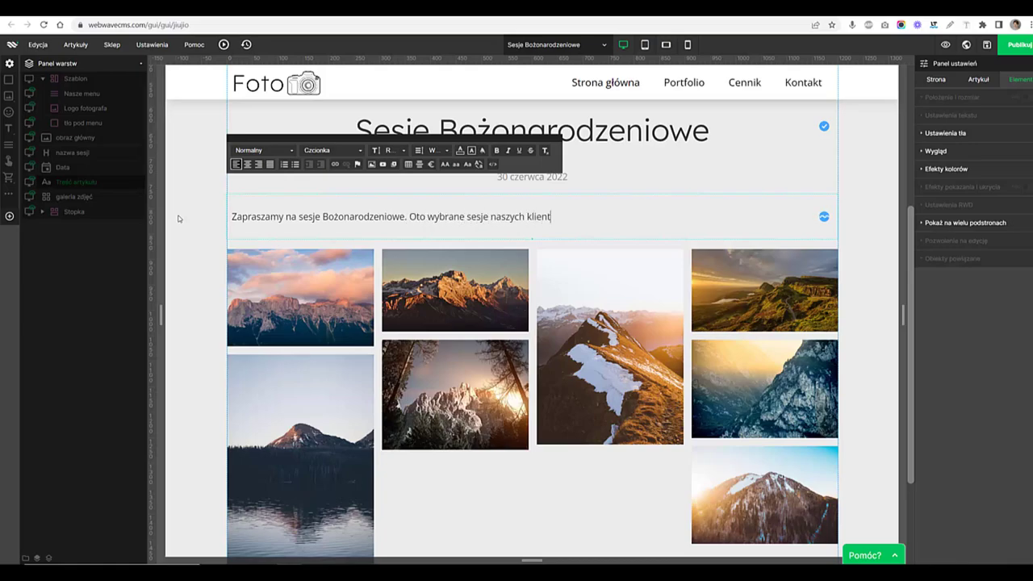
{"action": "type", "text": "ntów"}
{"action": "key", "text": "ctrl+a"}
{"action": "key", "text": "ctrl+e"}
Swap the example landscapes in the article's photo gallery for the eight sesje boże narodzenie photos
{"action": "left_click", "coordinate": [564, 316]}
{"action": "left_click", "coordinate": [614, 343]}
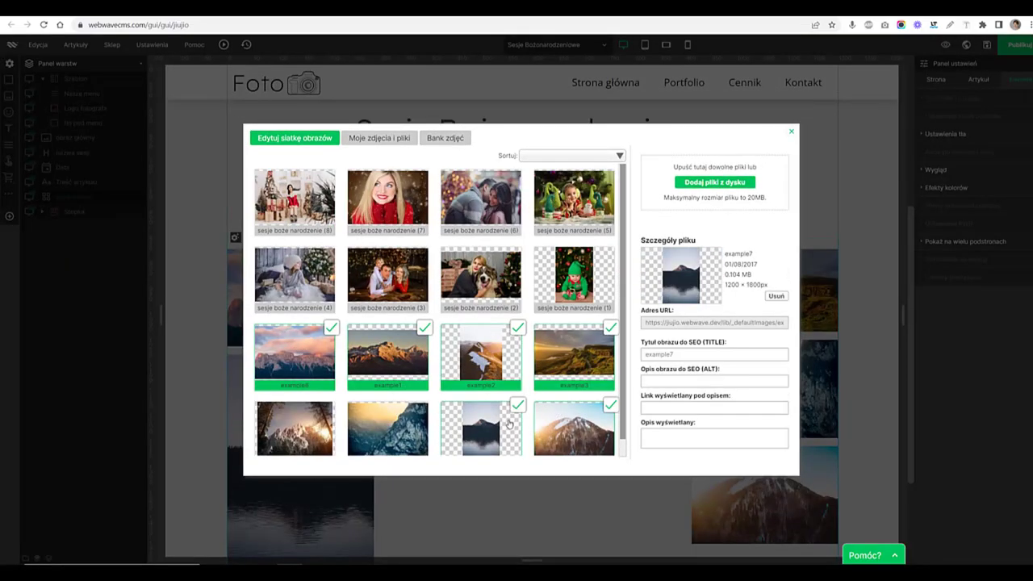
{"action": "left_click", "coordinate": [791, 130]}
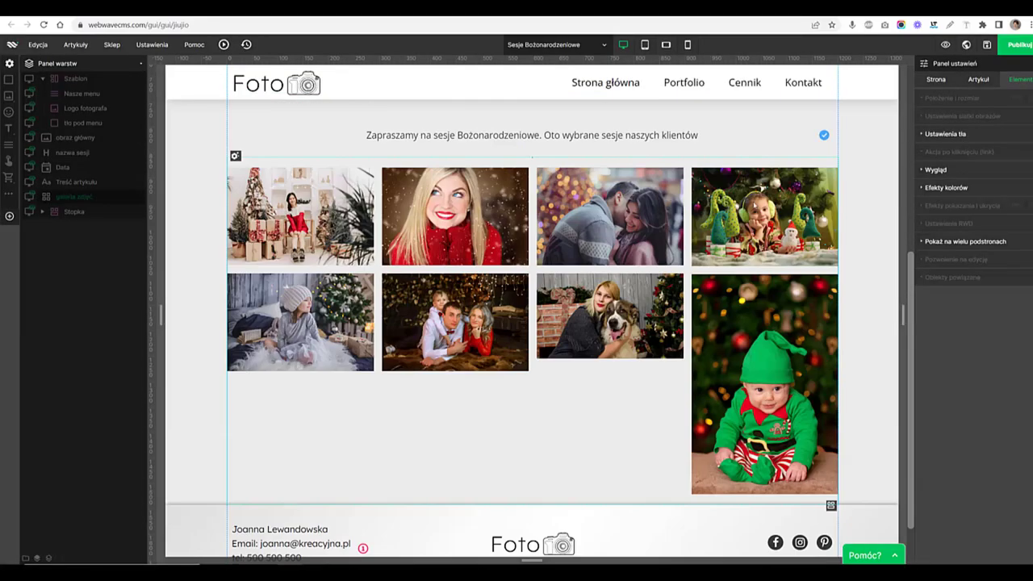
Preview the finished Christmas article from its main image down to the footer and return to the editor
{"action": "left_click", "coordinate": [223, 45]}
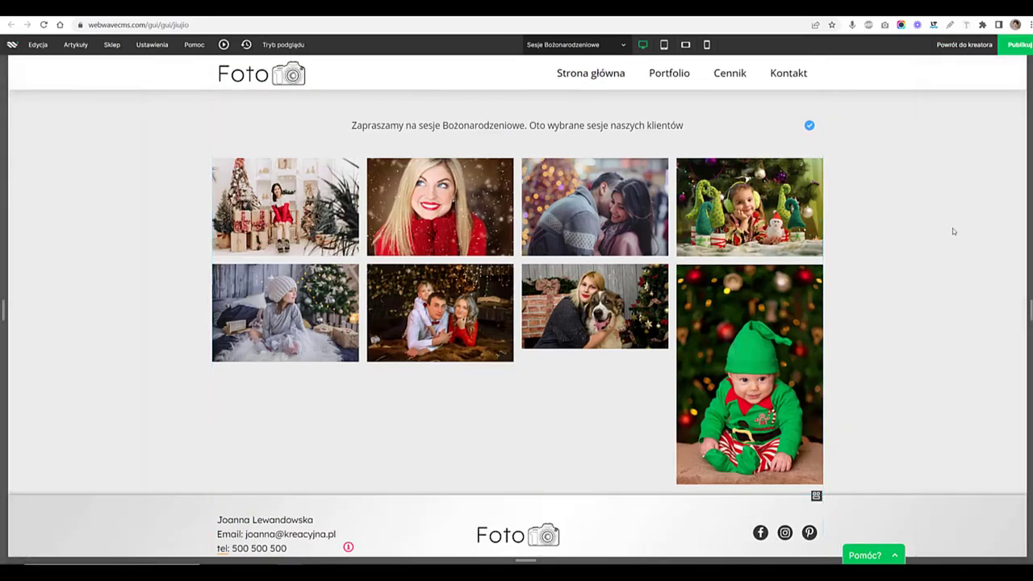
{"action": "scroll", "coordinate": [918, 358], "scroll_direction": "up", "scroll_amount": 4}
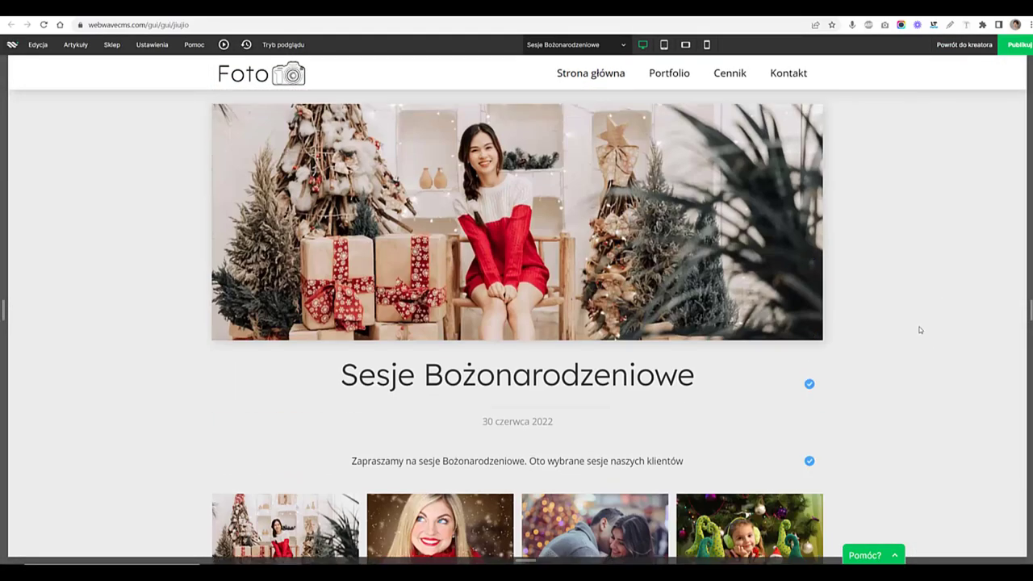
{"action": "scroll", "coordinate": [905, 310], "scroll_direction": "down", "scroll_amount": 5}
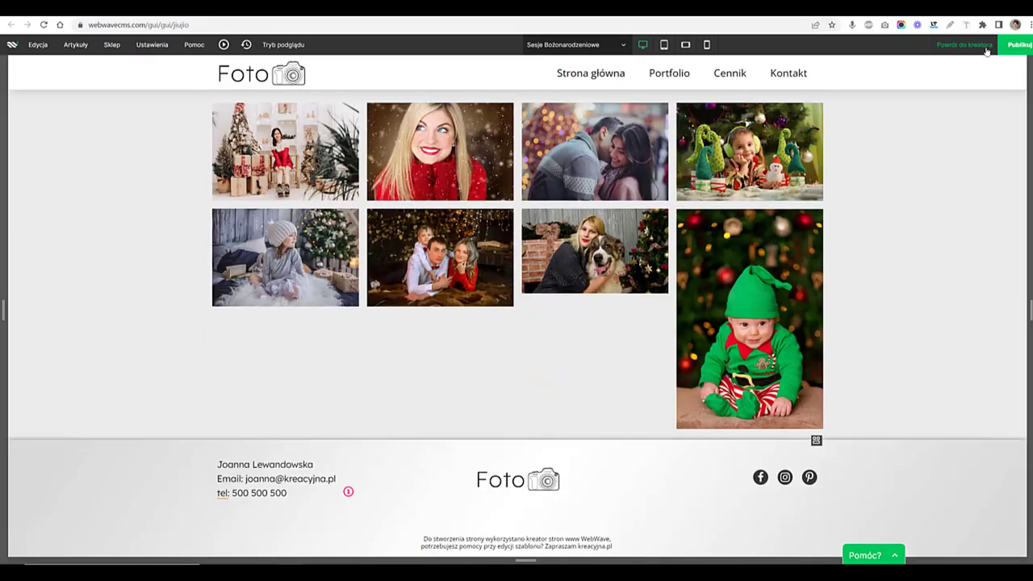
{"action": "left_click", "coordinate": [986, 48]}
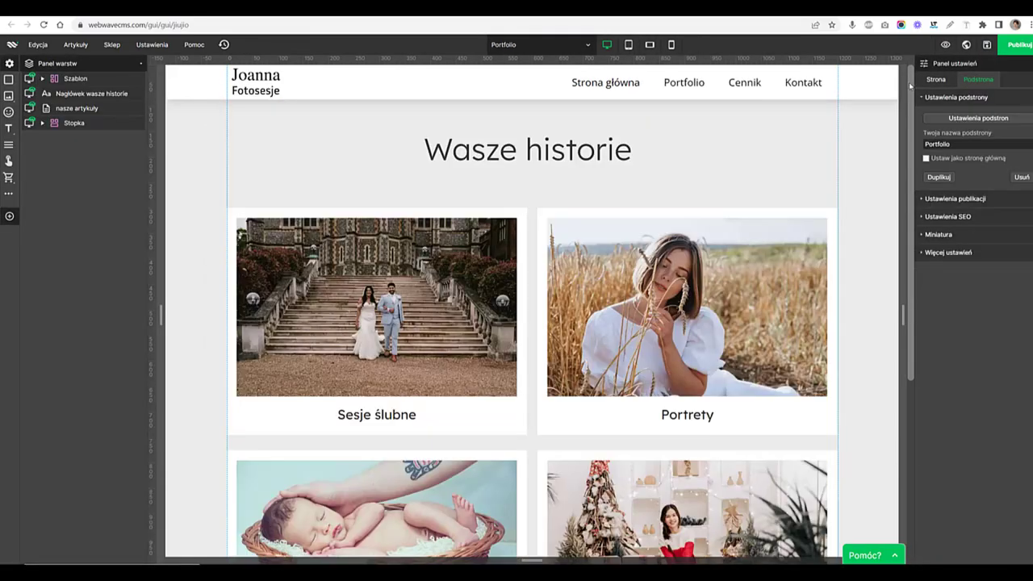
From the Portfolio page's article manager, delete the template's "Poznajcie rodzinę" sample article
{"action": "left_click_drag", "start_coordinate": [909, 86], "coordinate": [950, 171]}
{"action": "left_click", "coordinate": [76, 44]}
{"action": "left_click", "coordinate": [88, 65]}
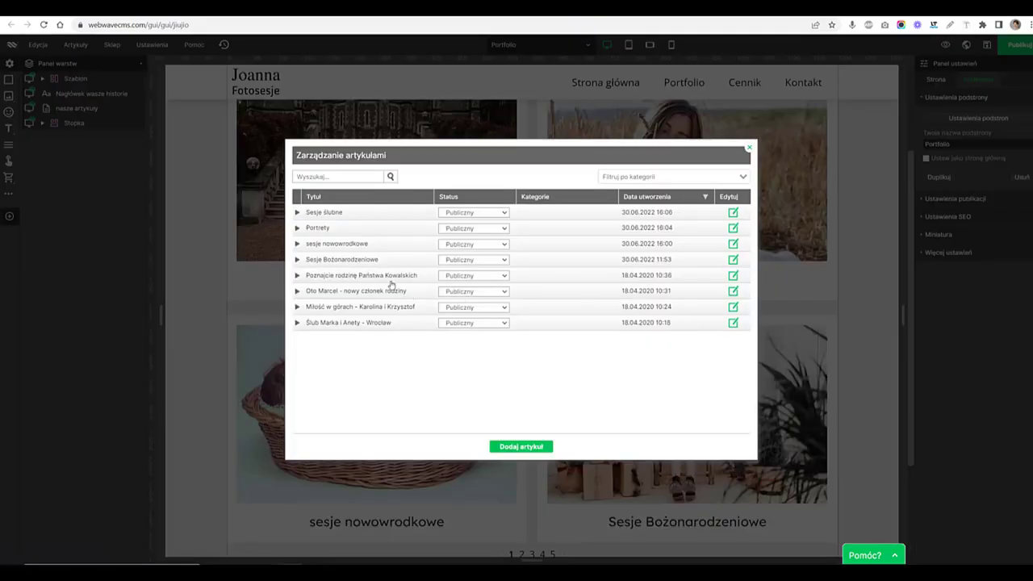
{"action": "left_click", "coordinate": [297, 276]}
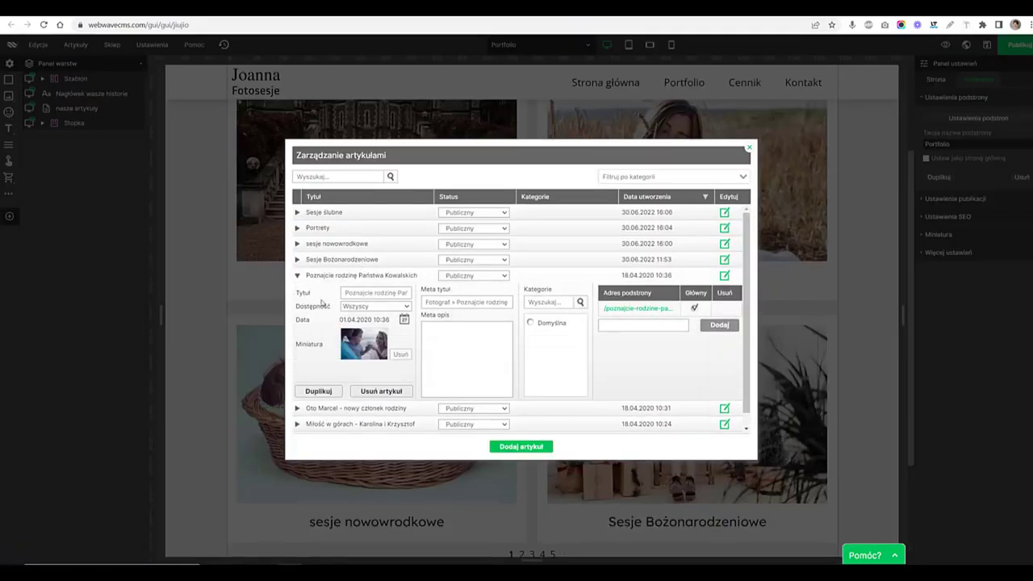
{"action": "left_click", "coordinate": [396, 353]}
{"action": "left_click", "coordinate": [381, 391]}
{"action": "left_click", "coordinate": [499, 318]}
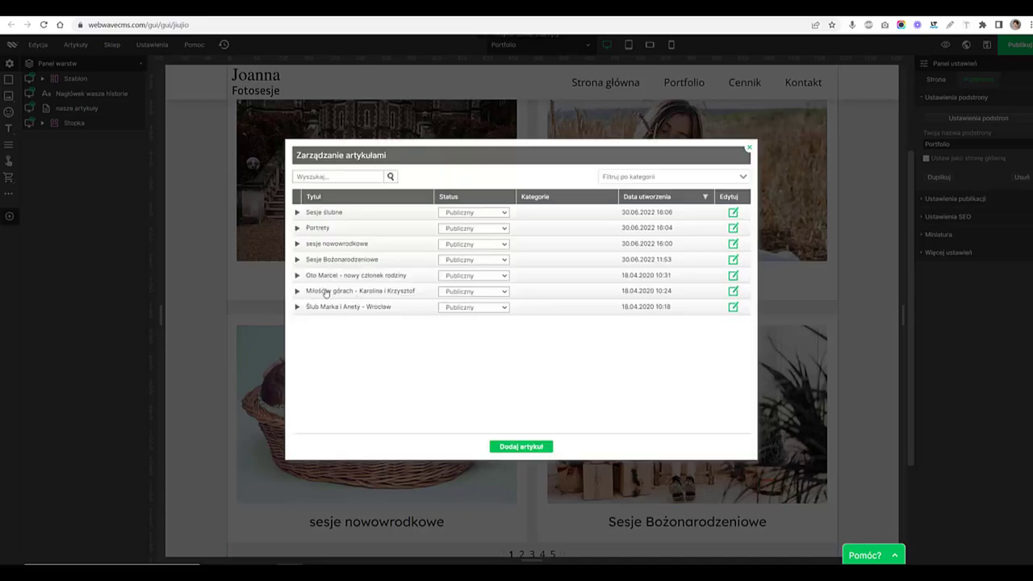
Delete the "Miłość w górach" and Wrocław wedding sample articles and close the article manager
{"action": "left_click", "coordinate": [296, 290]}
{"action": "left_click", "coordinate": [392, 412]}
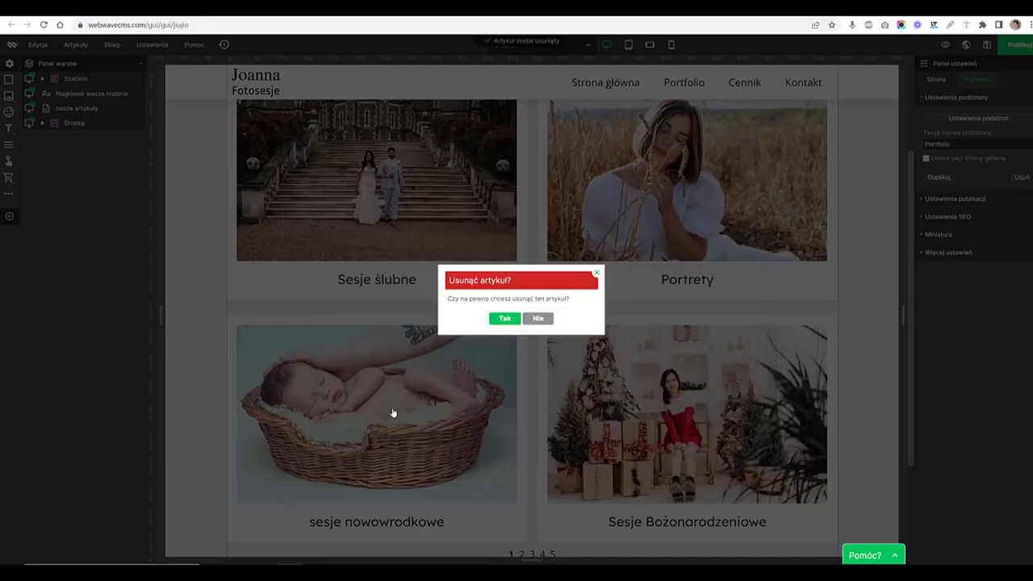
{"action": "left_click", "coordinate": [505, 318]}
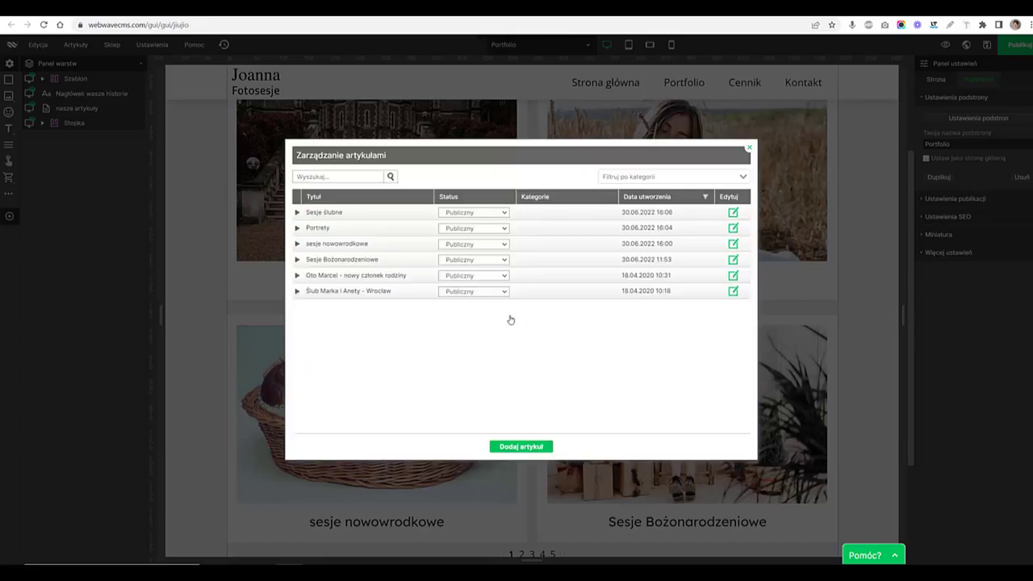
{"action": "left_click", "coordinate": [297, 291]}
{"action": "left_click", "coordinate": [393, 409]}
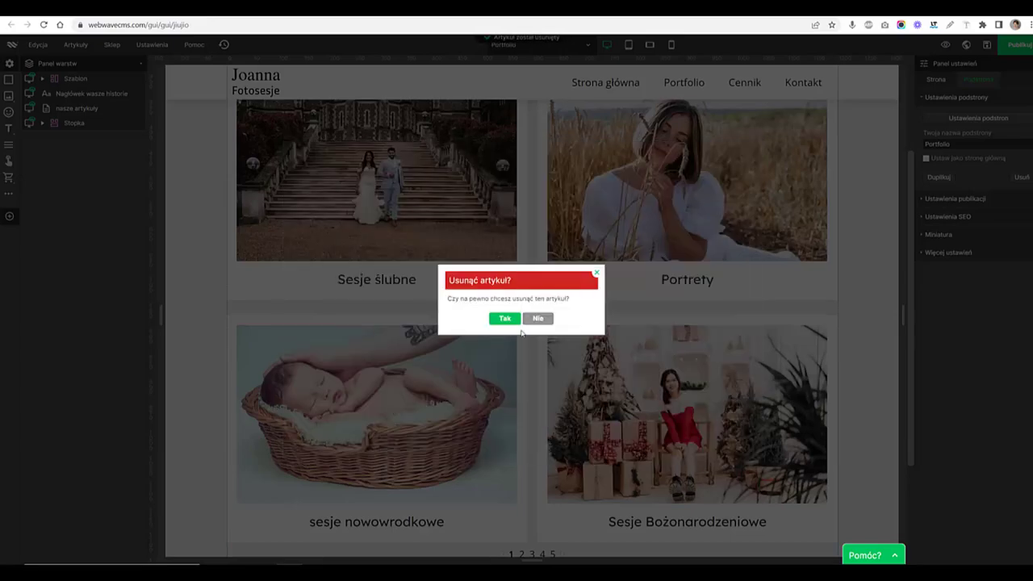
{"action": "left_click", "coordinate": [504, 319]}
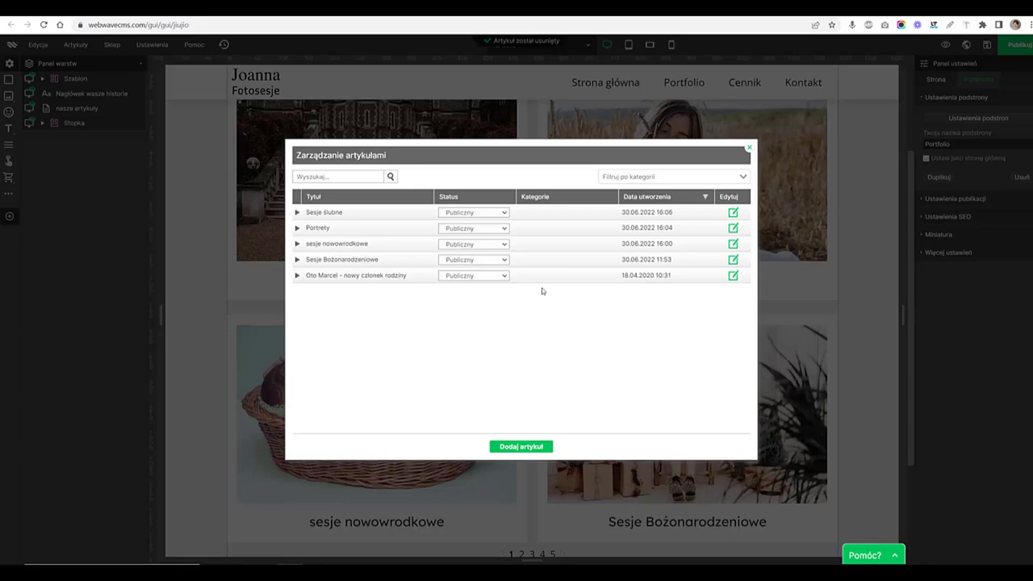
{"action": "left_click", "coordinate": [748, 149]}
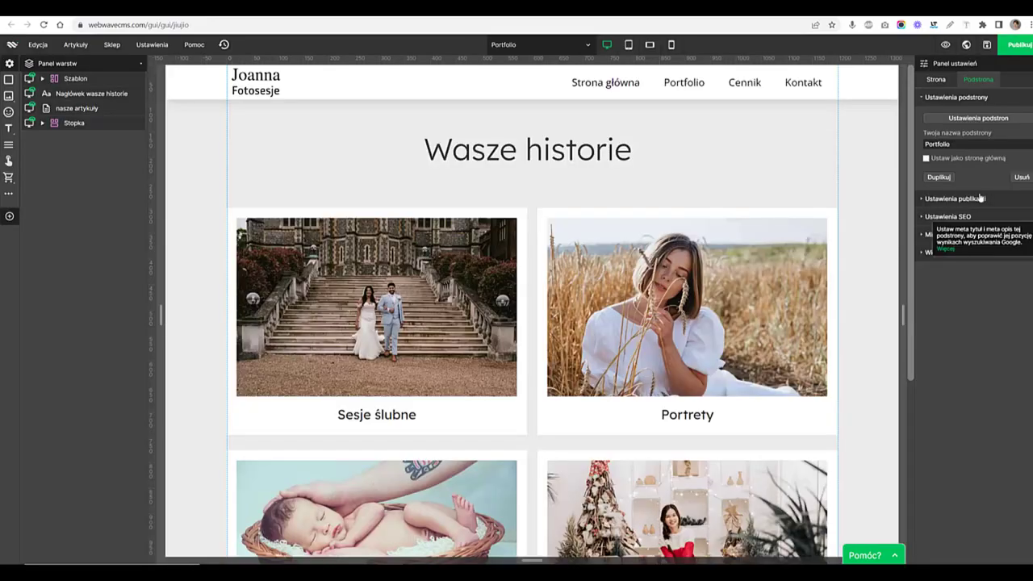
Preview the Portfolio page, look through the Sesje ślubne article and return to the article list
{"action": "left_click", "coordinate": [944, 44]}
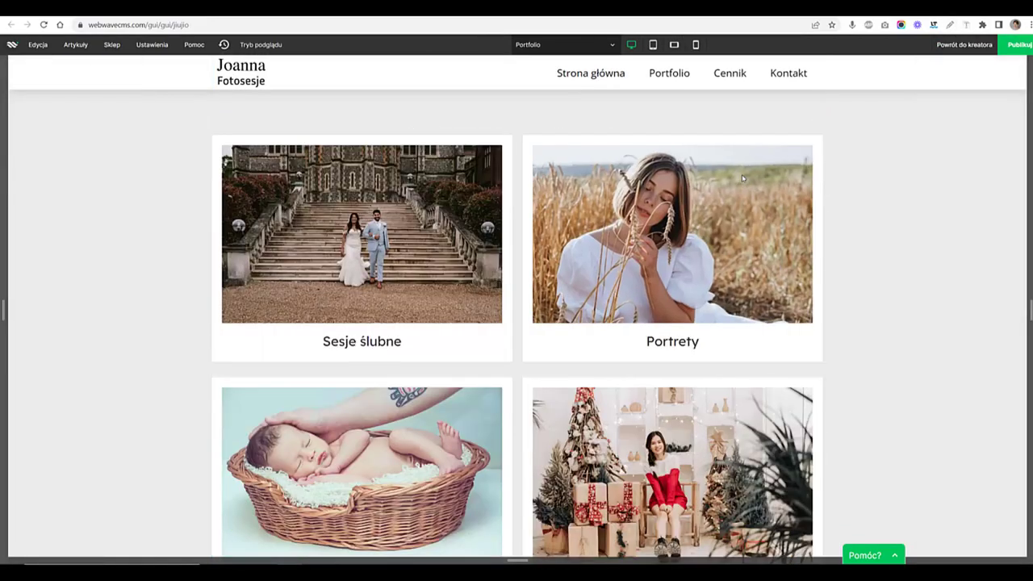
{"action": "scroll", "coordinate": [361, 242], "scroll_direction": "down", "scroll_amount": 1}
{"action": "left_click", "coordinate": [362, 202]}
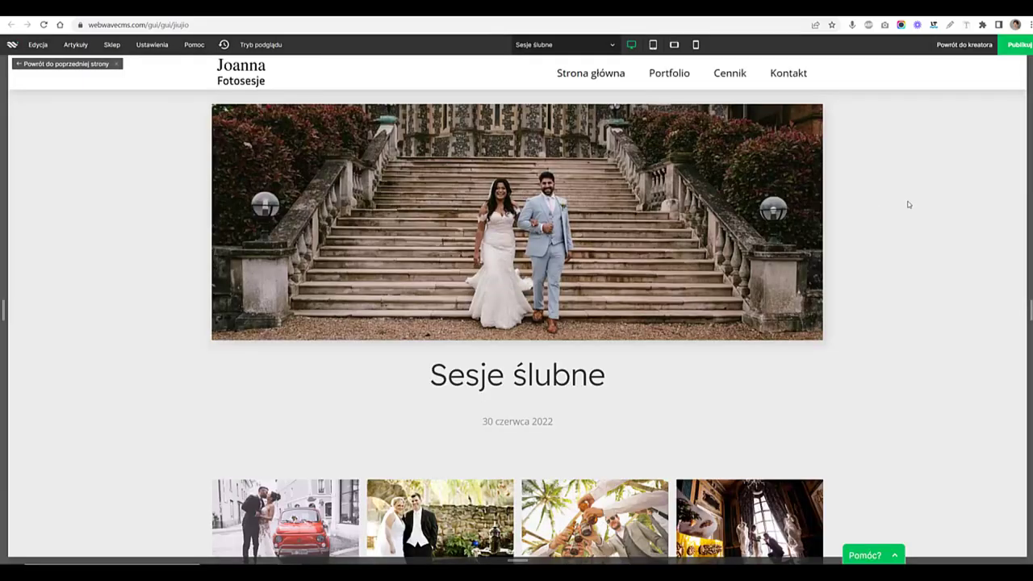
{"action": "scroll", "coordinate": [898, 209], "scroll_direction": "down", "scroll_amount": 2}
{"action": "scroll", "coordinate": [897, 212], "scroll_direction": "down", "scroll_amount": 1}
{"action": "scroll", "coordinate": [897, 212], "scroll_direction": "up", "scroll_amount": 3}
{"action": "left_click", "coordinate": [26, 48]}
{"action": "left_click", "coordinate": [18, 63]}
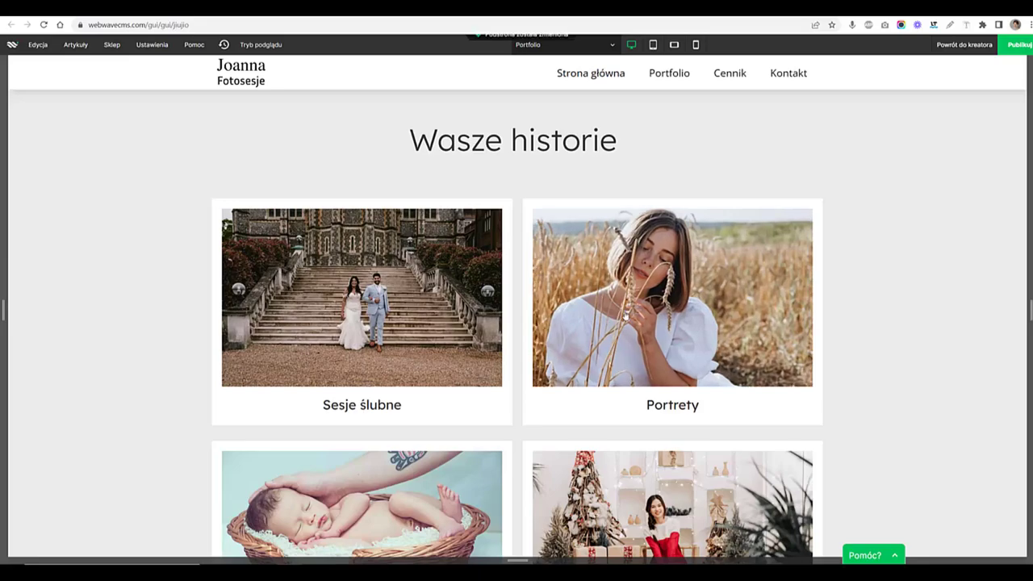
In the preview, look through the Portrety article and go back to the previous page
{"action": "scroll", "coordinate": [632, 220], "scroll_direction": "down", "scroll_amount": 2}
{"action": "left_click", "coordinate": [642, 197]}
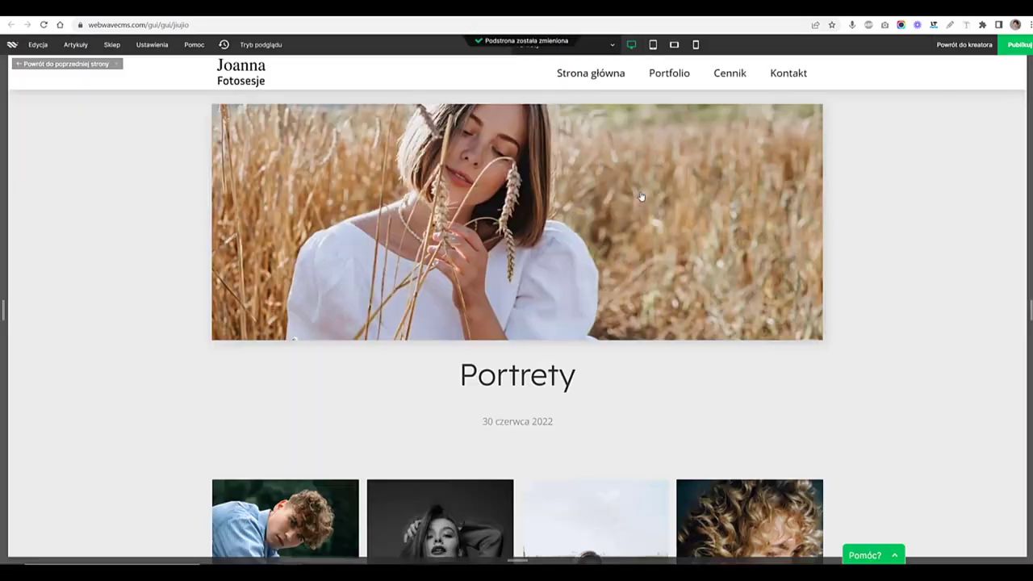
{"action": "scroll", "coordinate": [680, 323], "scroll_direction": "down", "scroll_amount": 5}
{"action": "scroll", "coordinate": [680, 325], "scroll_direction": "up", "scroll_amount": 5}
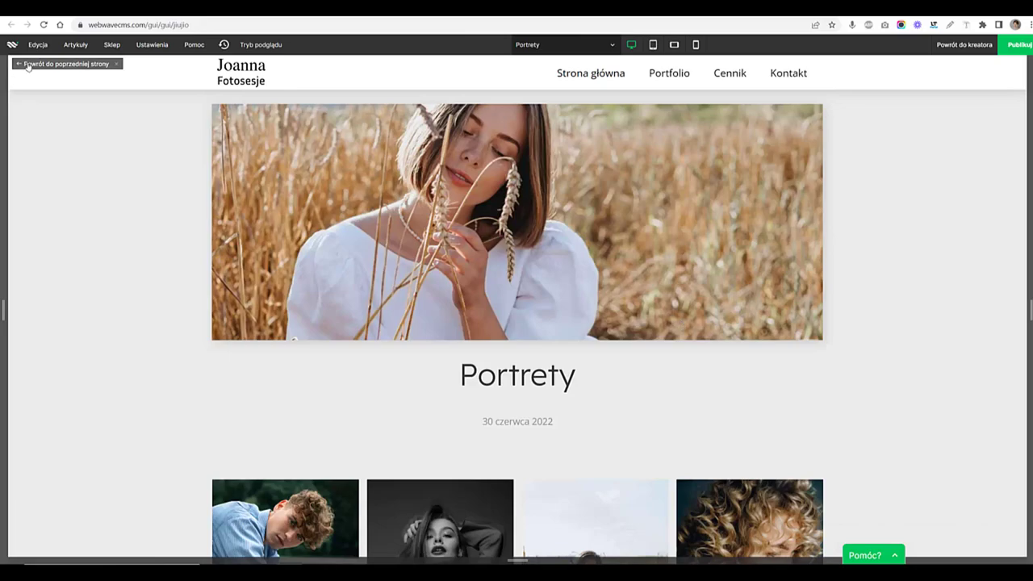
{"action": "left_click", "coordinate": [27, 67]}
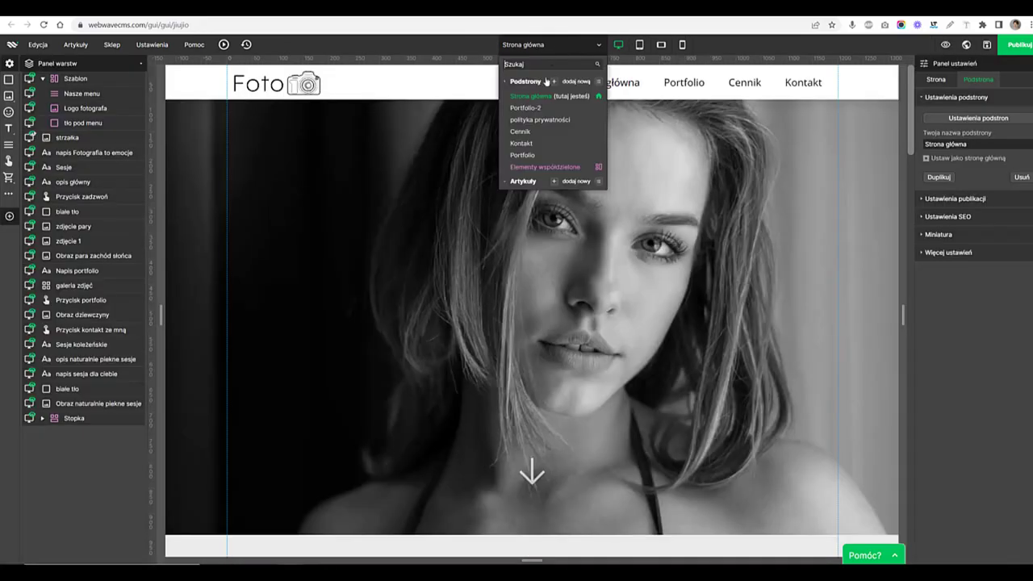
Open the Cennik subpage for editing and look over its price list, image and footer
{"action": "left_click", "coordinate": [537, 131]}
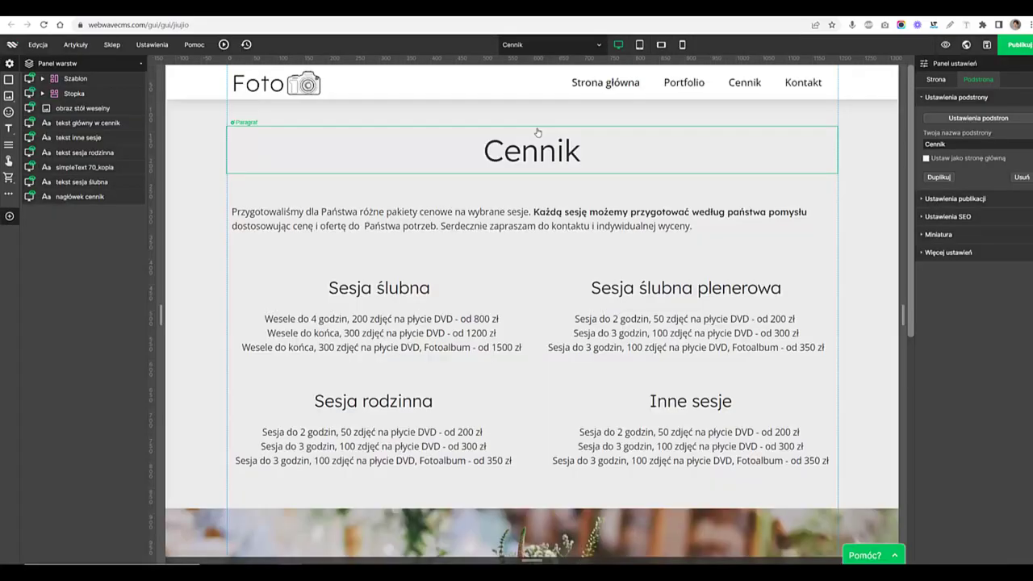
{"action": "scroll", "coordinate": [528, 250], "scroll_direction": "down", "scroll_amount": 5}
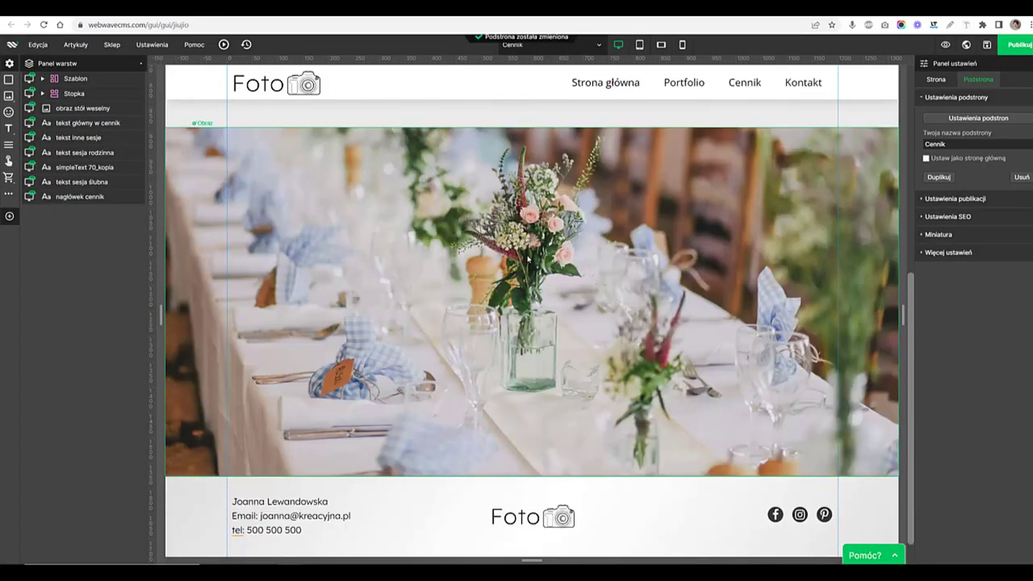
{"action": "scroll", "coordinate": [528, 260], "scroll_direction": "up", "scroll_amount": 6}
Examine the editable intro paragraph and the Sesja ślubna and Sesja rodzinna price texts
{"action": "left_click", "coordinate": [440, 226]}
{"action": "left_click_drag", "start_coordinate": [716, 228], "coordinate": [259, 211]}
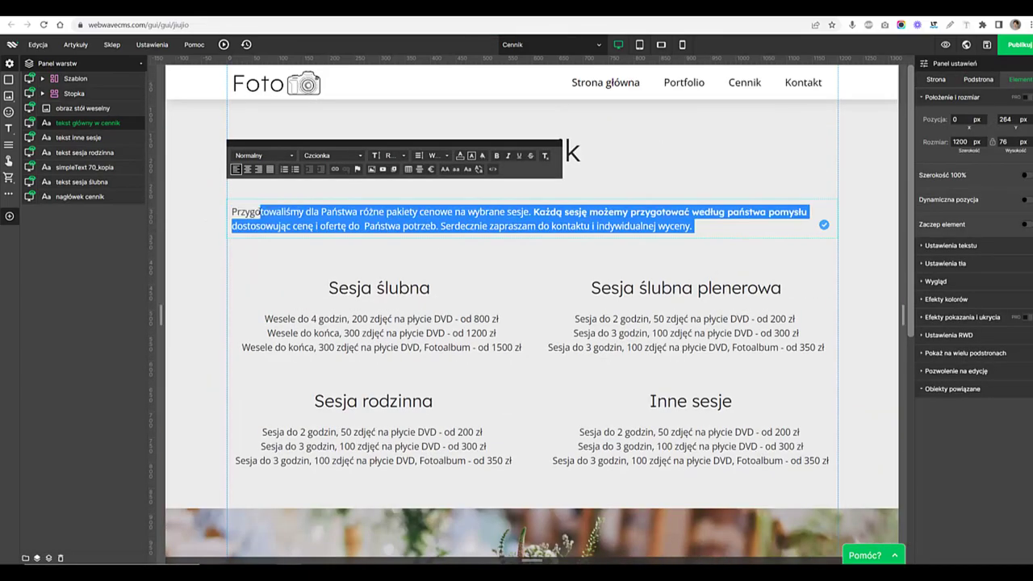
{"action": "left_click", "coordinate": [426, 316]}
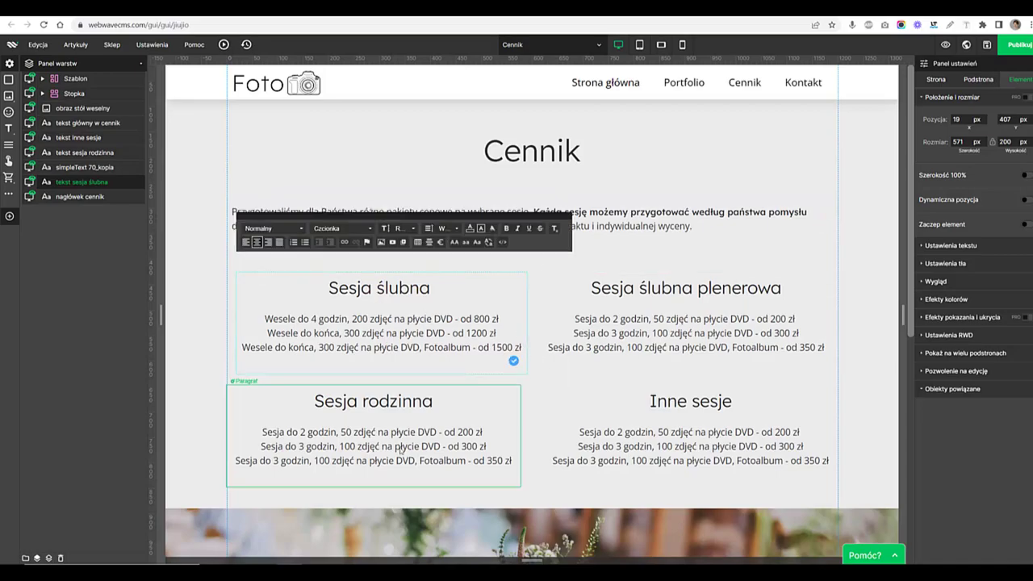
{"action": "left_click", "coordinate": [452, 431]}
Duplicate the Inne sesje price block and place the copy below the Sesja rodzinna block
{"action": "left_click", "coordinate": [701, 418]}
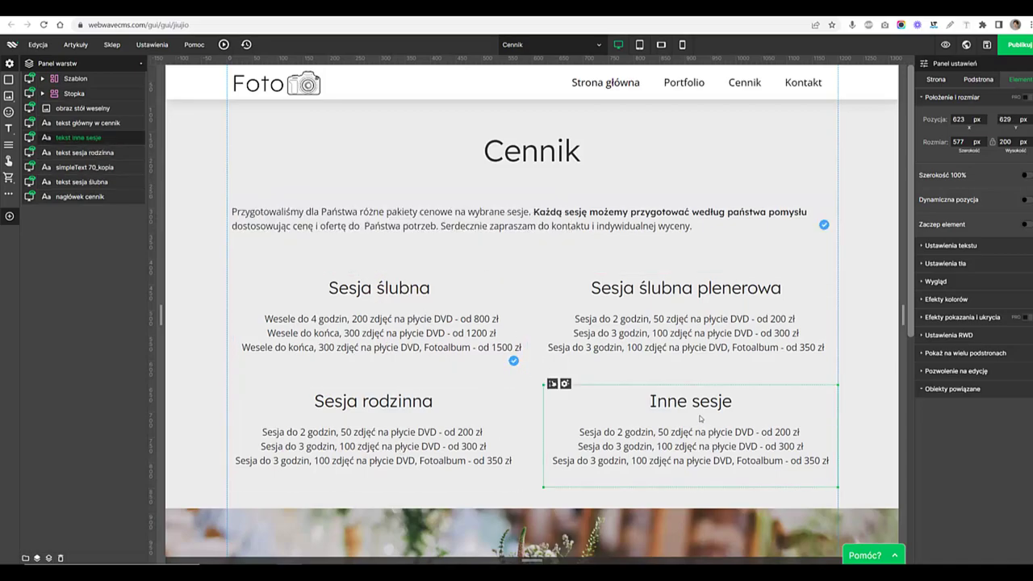
{"action": "key", "text": "ctrl+c"}
{"action": "key", "text": "ctrl+v"}
{"action": "left_click_drag", "start_coordinate": [700, 418], "coordinate": [380, 505]}
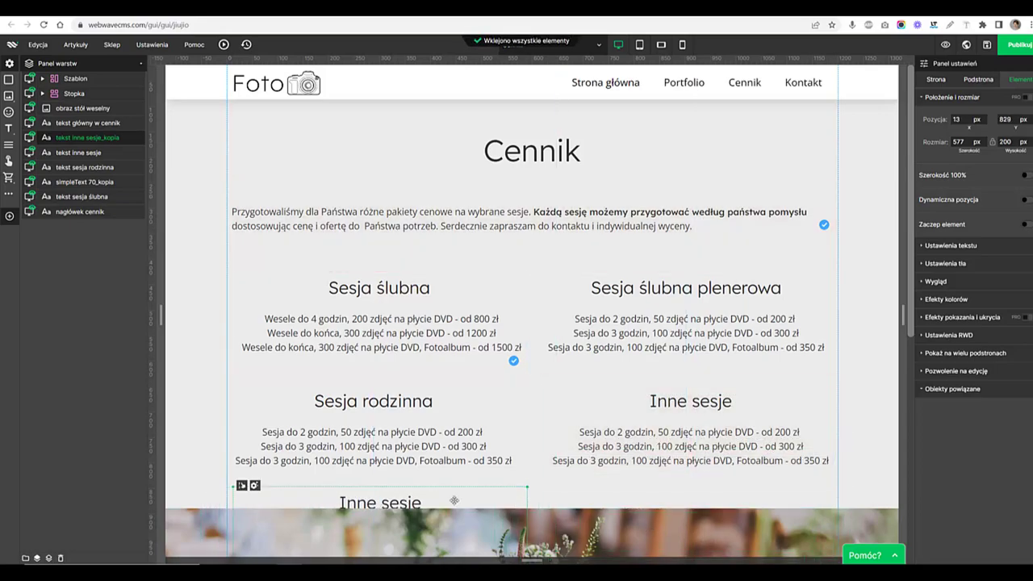
Shift the wedding table image and everything beneath it down to make room, with the image at about Y 1135 px
{"action": "scroll", "coordinate": [626, 328], "scroll_direction": "down", "scroll_amount": 3}
{"action": "left_click", "coordinate": [626, 328]}
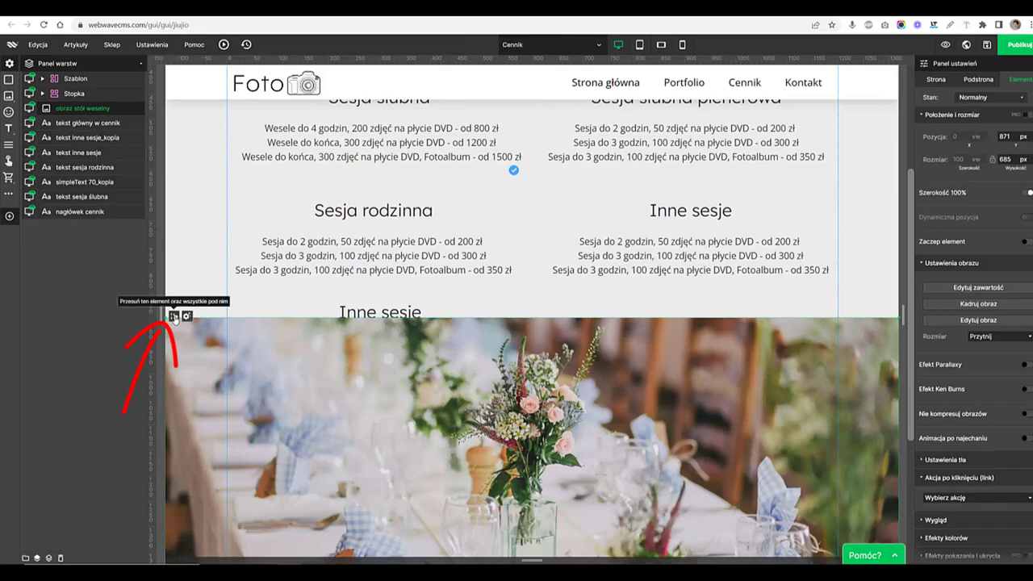
{"action": "left_click_drag", "start_coordinate": [173, 315], "coordinate": [174, 461]}
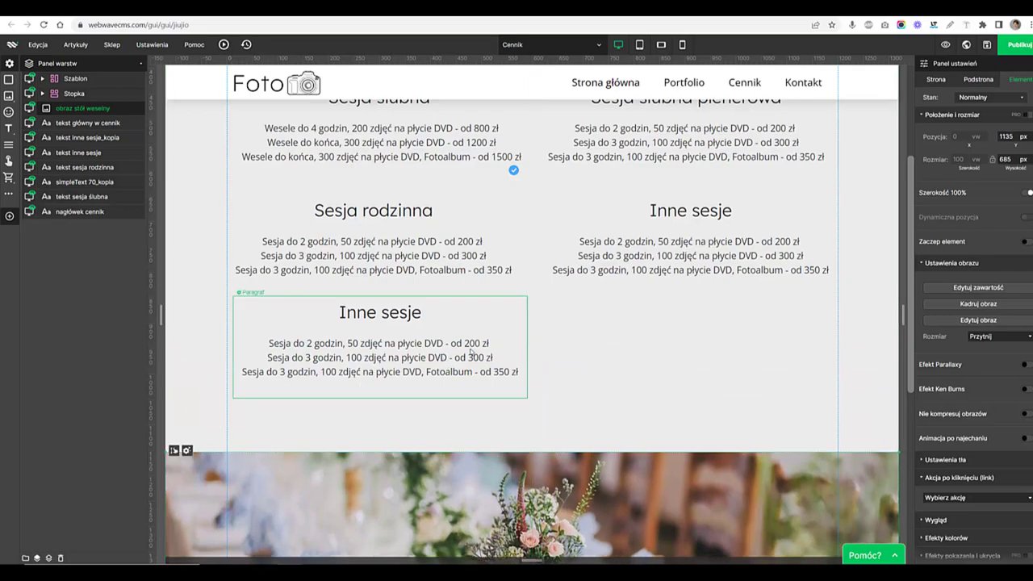
Duplicate the new Inne sesje block into the second column and align both blocks with the price texts above
{"action": "left_click", "coordinate": [471, 352]}
{"action": "left_click_drag", "start_coordinate": [439, 353], "coordinate": [728, 346]}
{"action": "key", "text": "ctrl+c"}
{"action": "key", "text": "ctrl+v"}
{"action": "scroll", "coordinate": [729, 346], "scroll_direction": "up", "scroll_amount": 2}
{"action": "scroll", "coordinate": [710, 306], "scroll_direction": "down", "scroll_amount": 1}
Delete the extra Inne sesje block from the second column of the last price row
{"action": "left_click", "coordinate": [698, 274]}
{"action": "left_click", "coordinate": [699, 227]}
{"action": "left_click", "coordinate": [344, 340]}
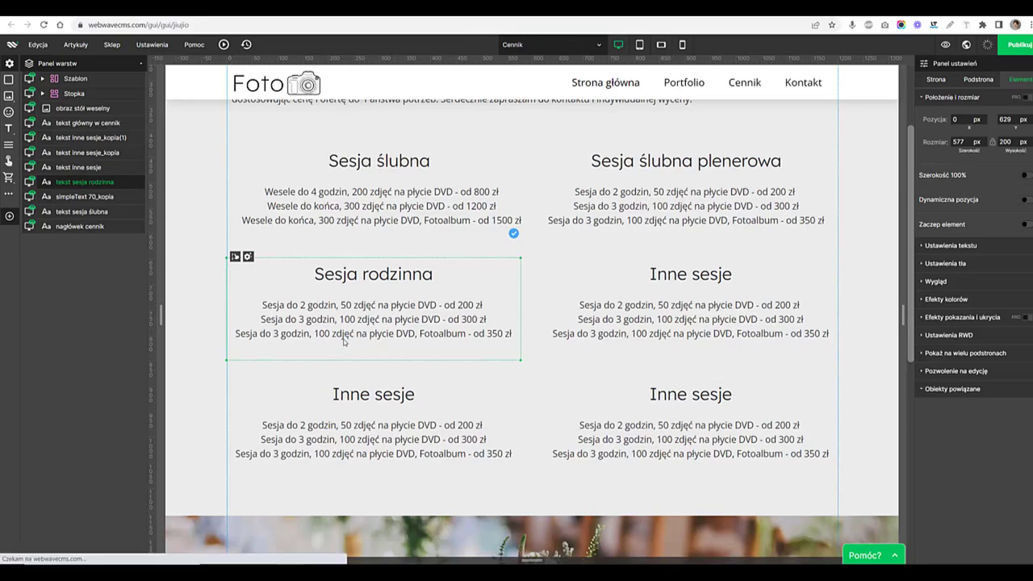
{"action": "left_click", "coordinate": [412, 291]}
{"action": "left_click", "coordinate": [604, 472]}
{"action": "key", "text": "Delete"}
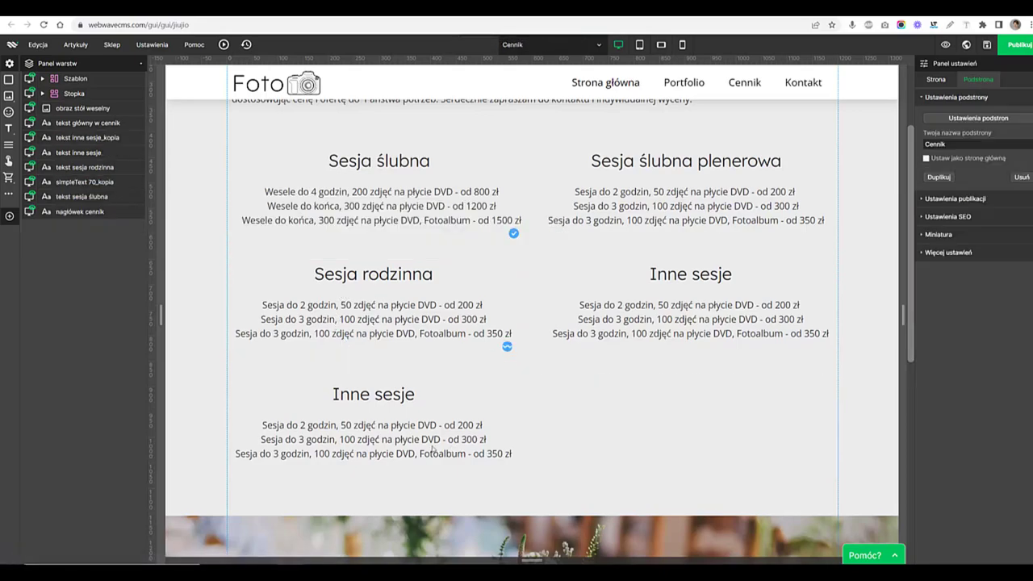
Delete both Inne sesje price blocks and widen the Sesja rodzinna block to 1200 px
{"action": "key", "text": "Delete"}
{"action": "key", "text": "Delete"}
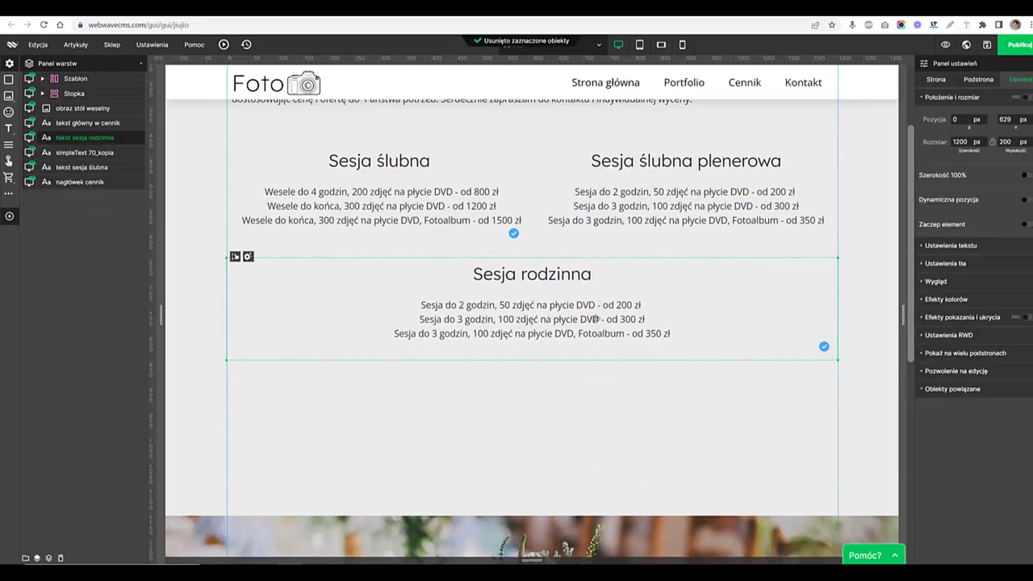
Left-align the Sesja rodzinna heading and price lines, and narrow their block to roughly half of the content width
{"action": "left_click", "coordinate": [597, 318]}
{"action": "left_click_drag", "start_coordinate": [696, 339], "coordinate": [323, 259]}
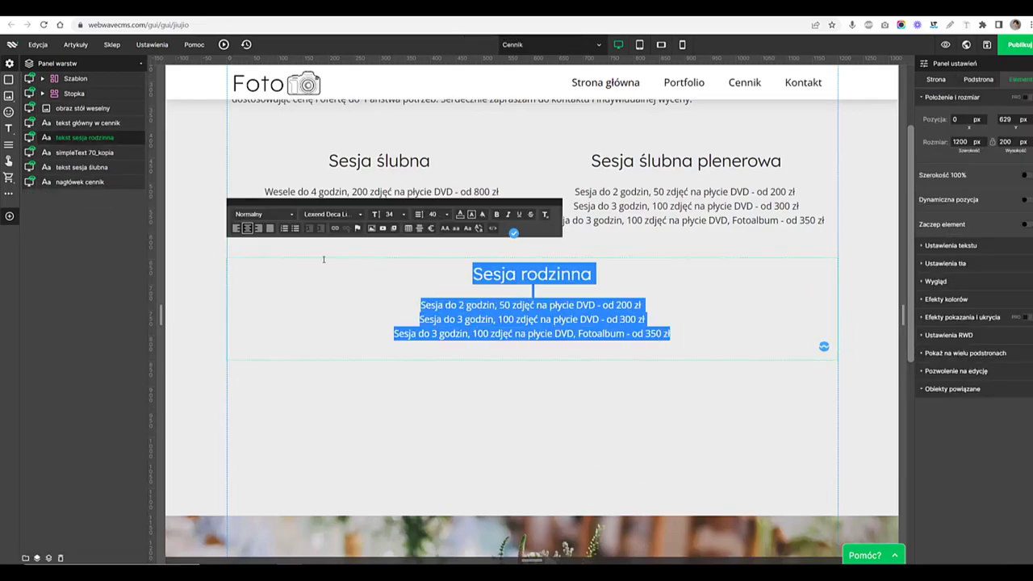
{"action": "left_click", "coordinate": [236, 227]}
{"action": "left_click", "coordinate": [422, 411]}
{"action": "left_click", "coordinate": [499, 303]}
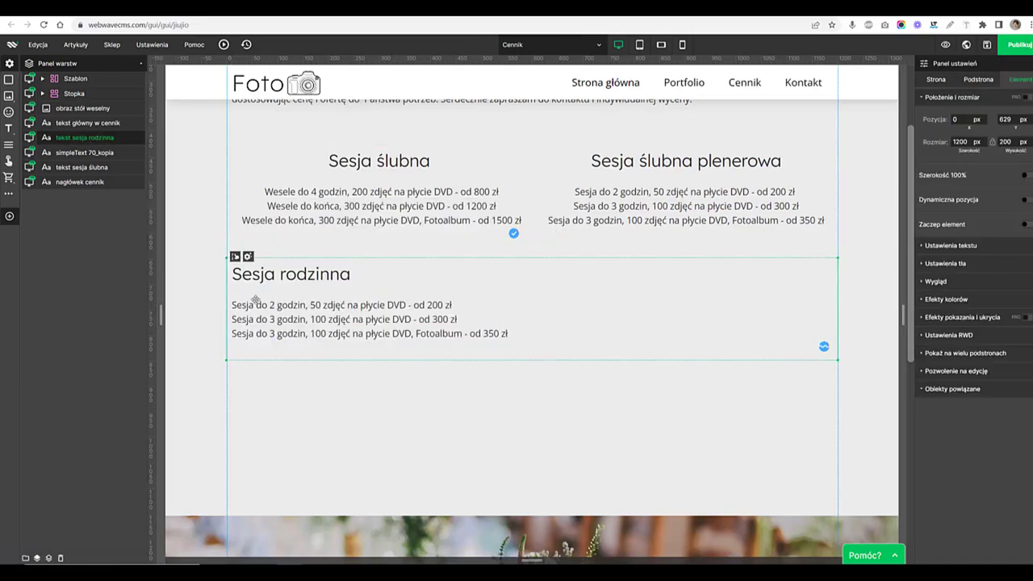
{"action": "left_click_drag", "start_coordinate": [838, 296], "coordinate": [567, 296]}
{"action": "left_click", "coordinate": [548, 468]}
{"action": "scroll", "coordinate": [540, 462], "scroll_direction": "down", "scroll_amount": 2}
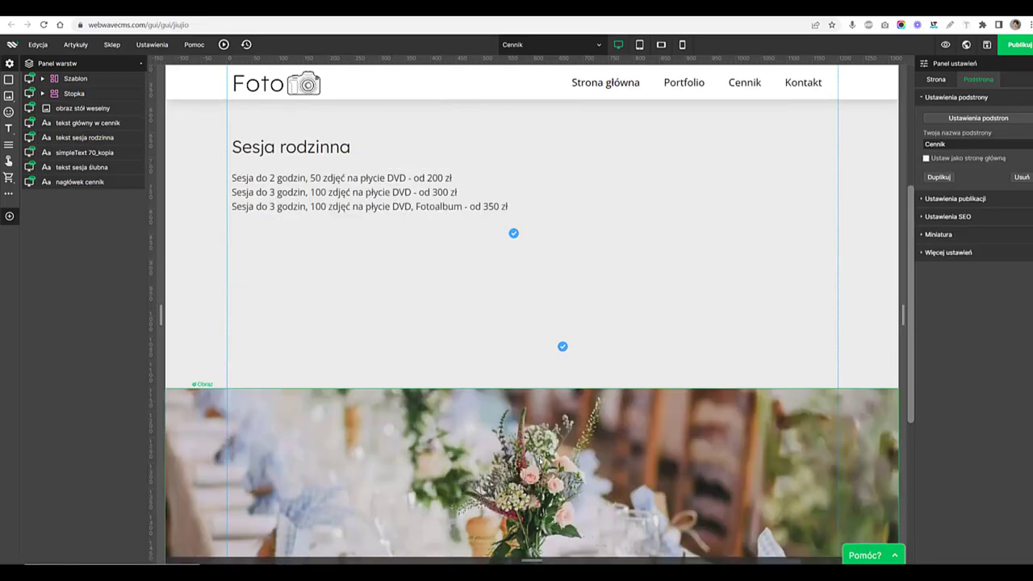
{"action": "scroll", "coordinate": [540, 462], "scroll_direction": "up", "scroll_amount": 4}
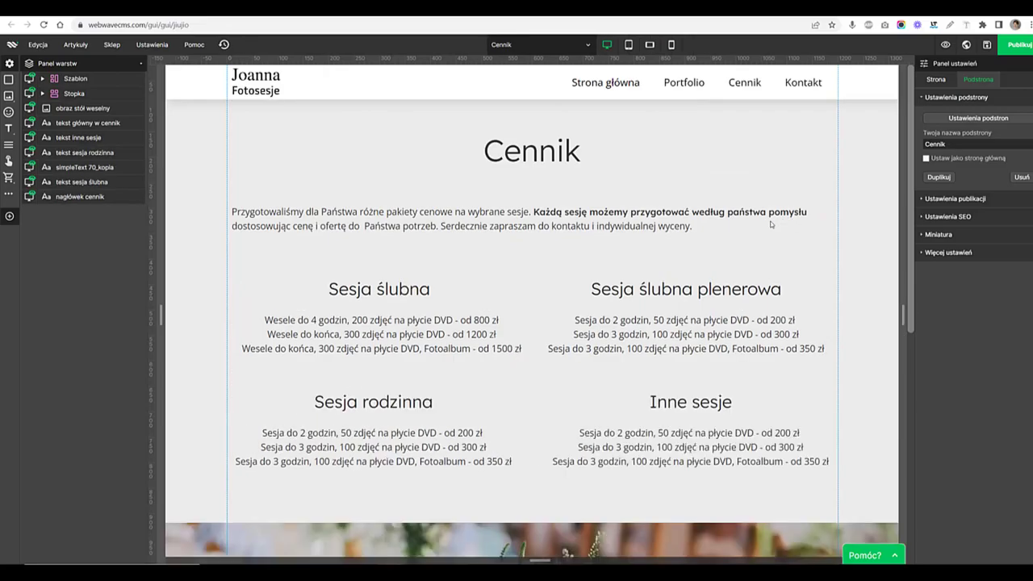
Delete the Sesja ślubna, Sesja ślubna plenerowa, Sesja rodzinna and Inne sesje price blocks from the Cennik page
{"action": "left_click", "coordinate": [648, 316]}
{"action": "key", "text": "Delete"}
{"action": "key", "text": "Delete"}
{"action": "key", "text": "Delete"}
{"action": "key", "text": "Delete"}
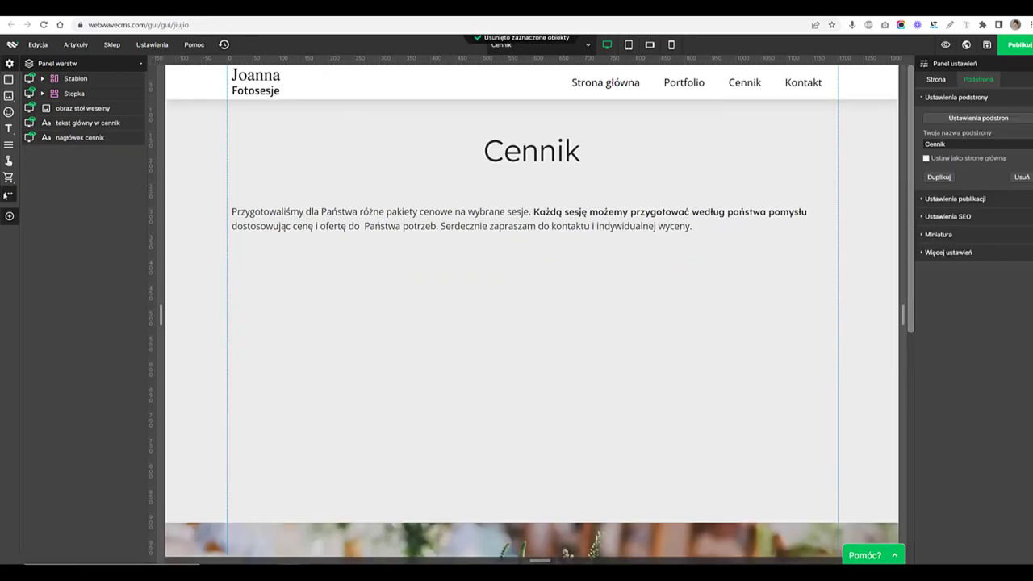
Open the shared composition library and expand its Cenniki category of price lists
{"action": "left_click", "coordinate": [9, 216]}
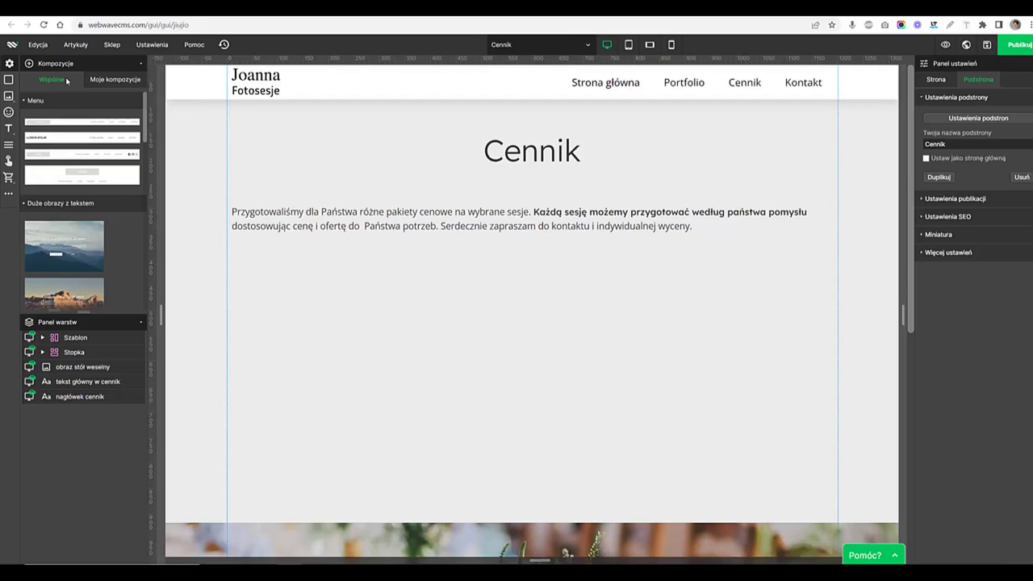
{"action": "left_click", "coordinate": [72, 204]}
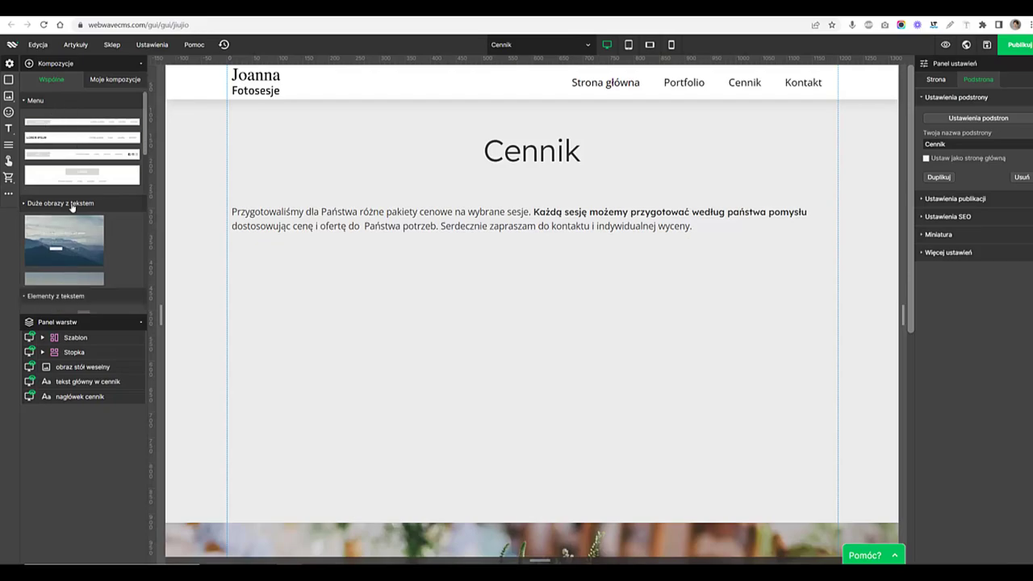
{"action": "left_click", "coordinate": [138, 321]}
{"action": "scroll", "coordinate": [113, 307], "scroll_direction": "down", "scroll_amount": 5}
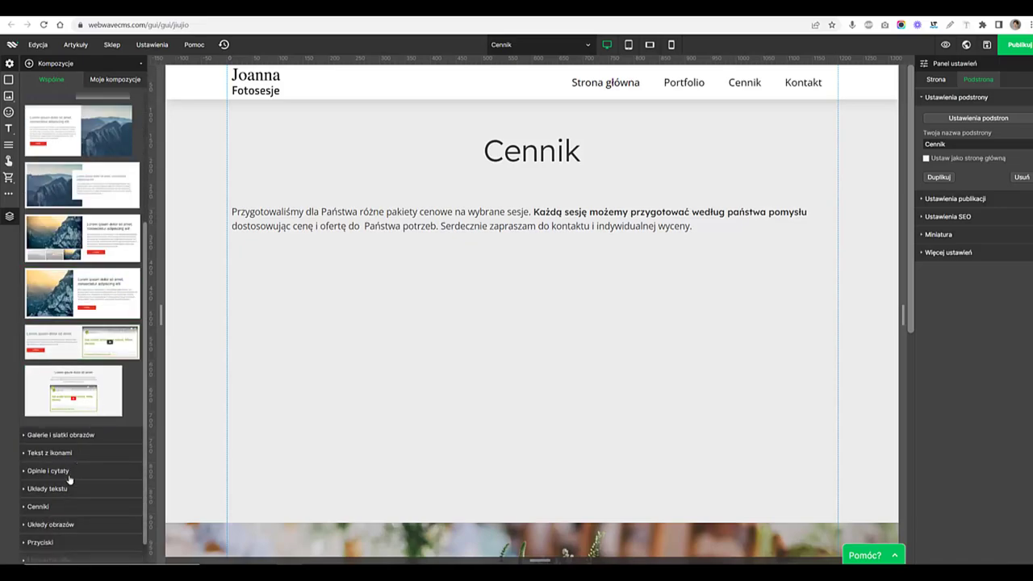
{"action": "left_click", "coordinate": [39, 507]}
{"action": "scroll", "coordinate": [60, 420], "scroll_direction": "down", "scroll_amount": 3}
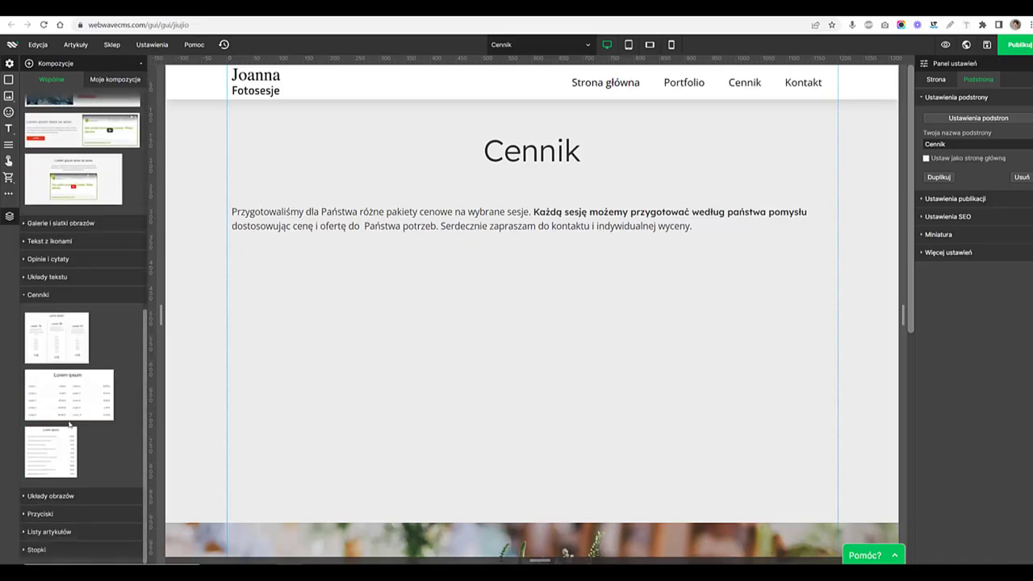
Try the two-column price list composition below the introduction at Y 420 px and delete it again
{"action": "left_click_drag", "start_coordinate": [67, 386], "coordinate": [434, 336]}
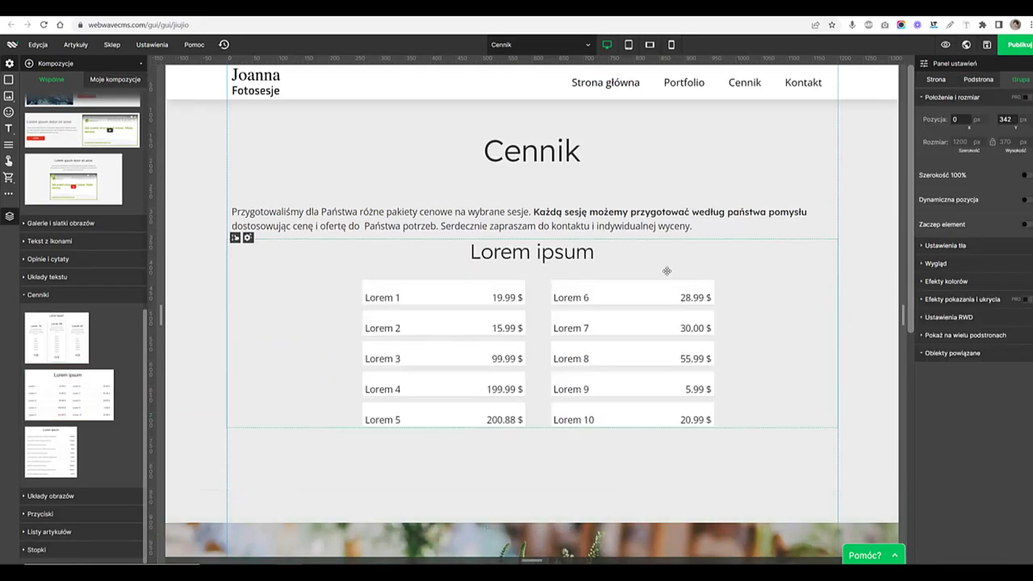
{"action": "left_click_drag", "start_coordinate": [667, 261], "coordinate": [664, 295]}
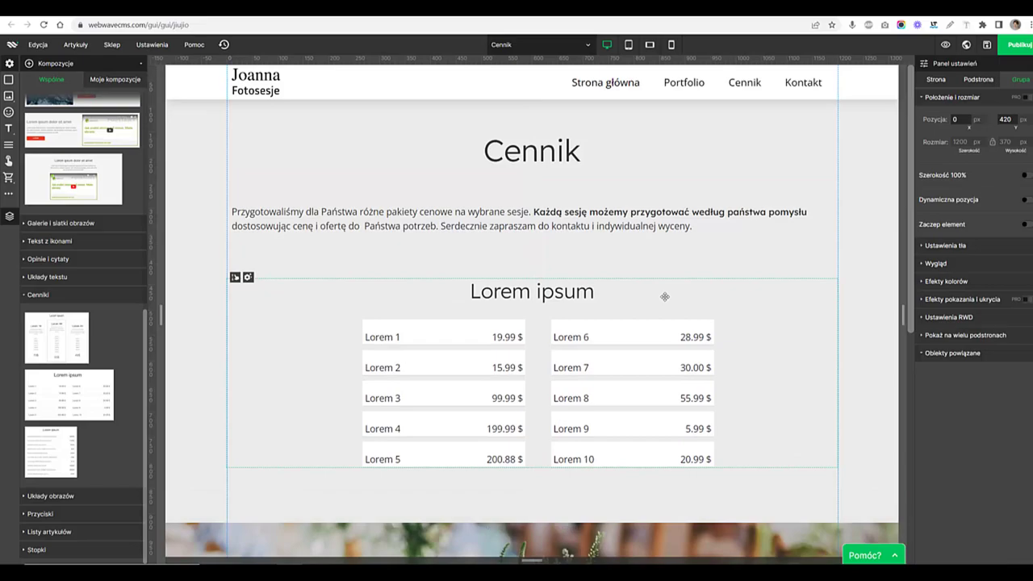
{"action": "key", "text": "Delete"}
Add the single-column, ten-row price list composition below the introduction, with the group at Y 391 px
{"action": "left_click_drag", "start_coordinate": [62, 457], "coordinate": [354, 342]}
{"action": "left_click_drag", "start_coordinate": [168, 258], "coordinate": [508, 283]}
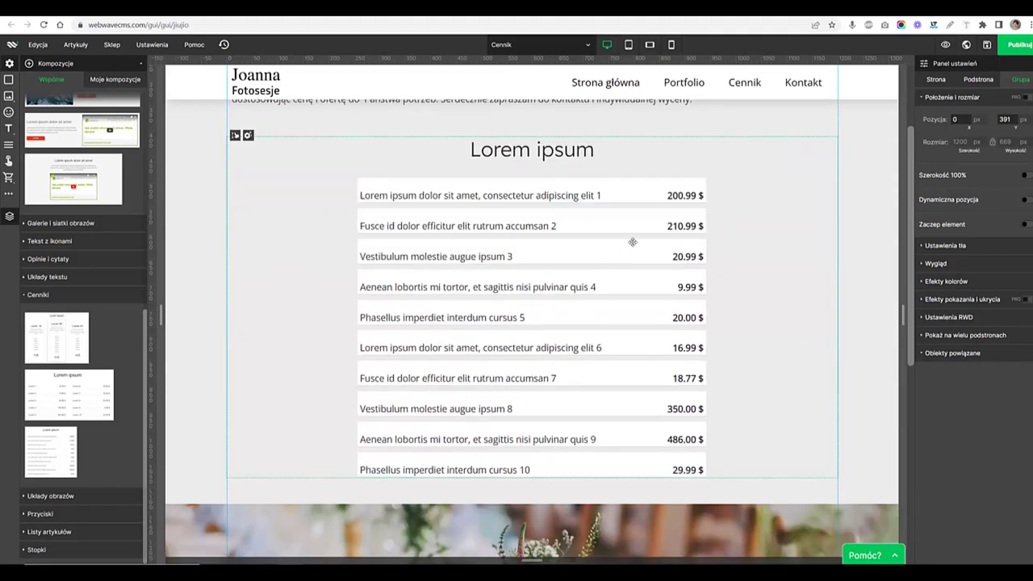
{"action": "left_click", "coordinate": [619, 197]}
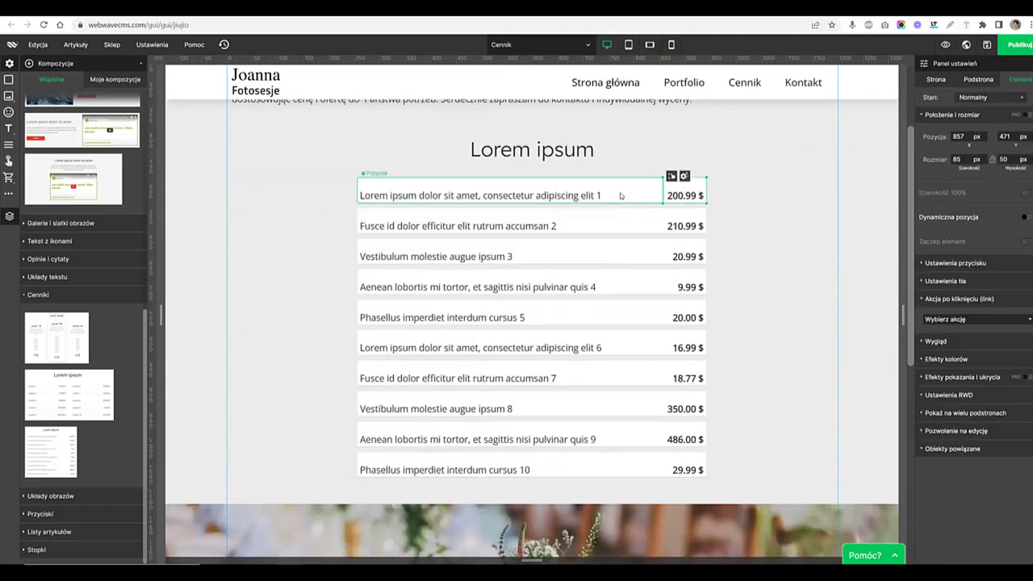
{"action": "left_click", "coordinate": [791, 334]}
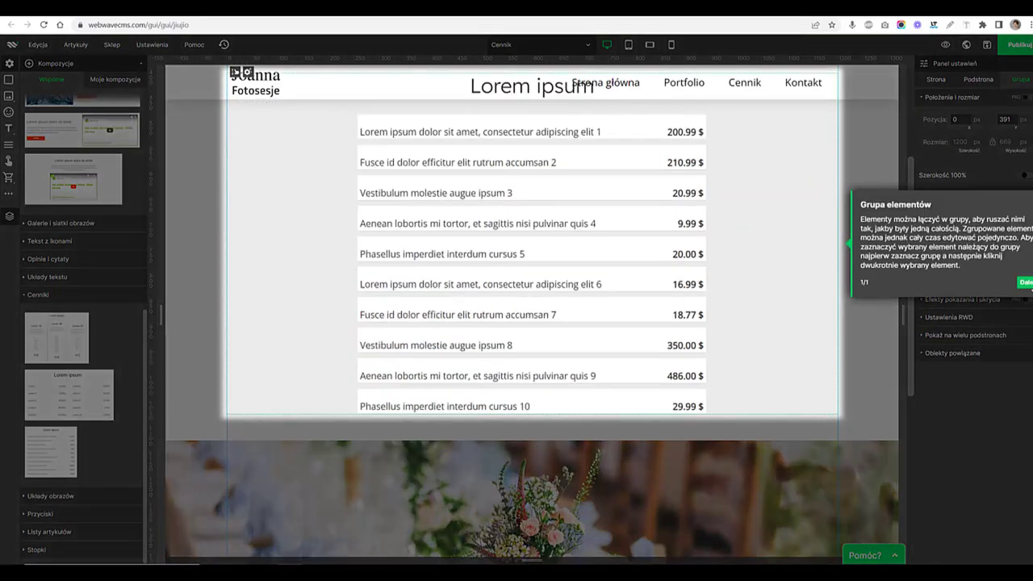
{"action": "left_click", "coordinate": [1024, 281]}
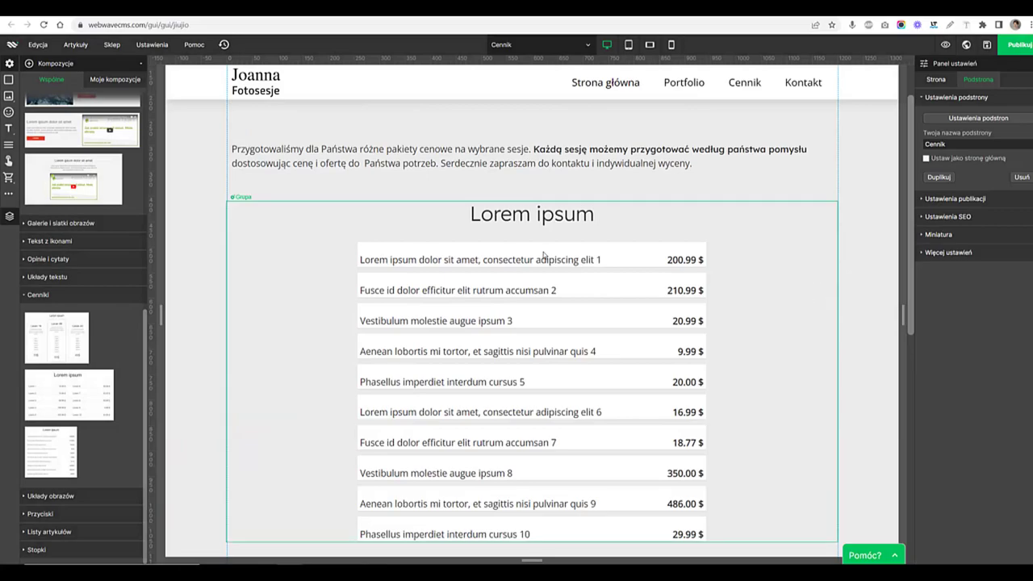
Make the background colour of the first price row's description and price cells transparent
{"action": "left_click", "coordinate": [542, 256]}
{"action": "left_click", "coordinate": [538, 254]}
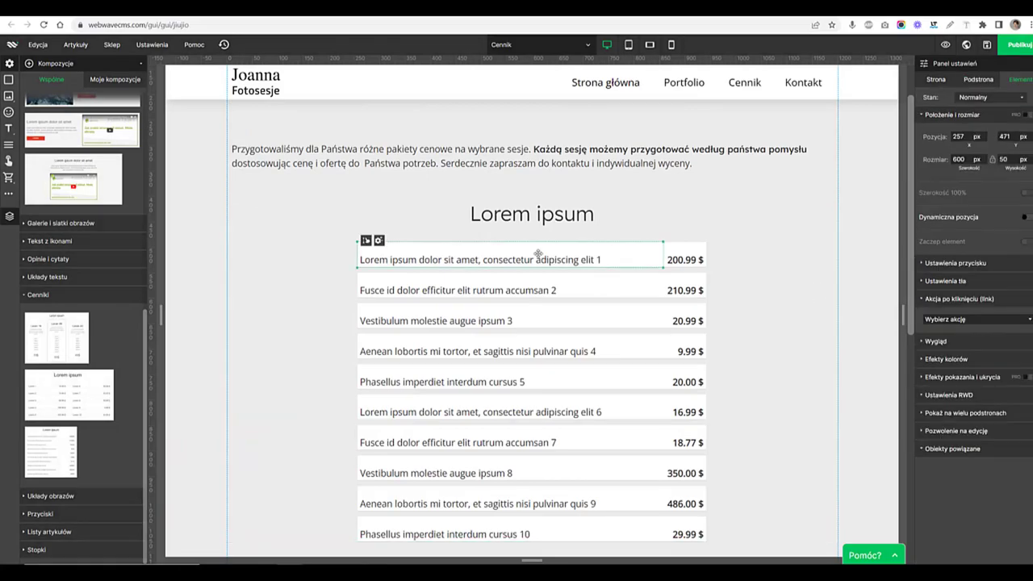
{"action": "left_click", "coordinate": [953, 283]}
{"action": "left_click", "coordinate": [956, 322]}
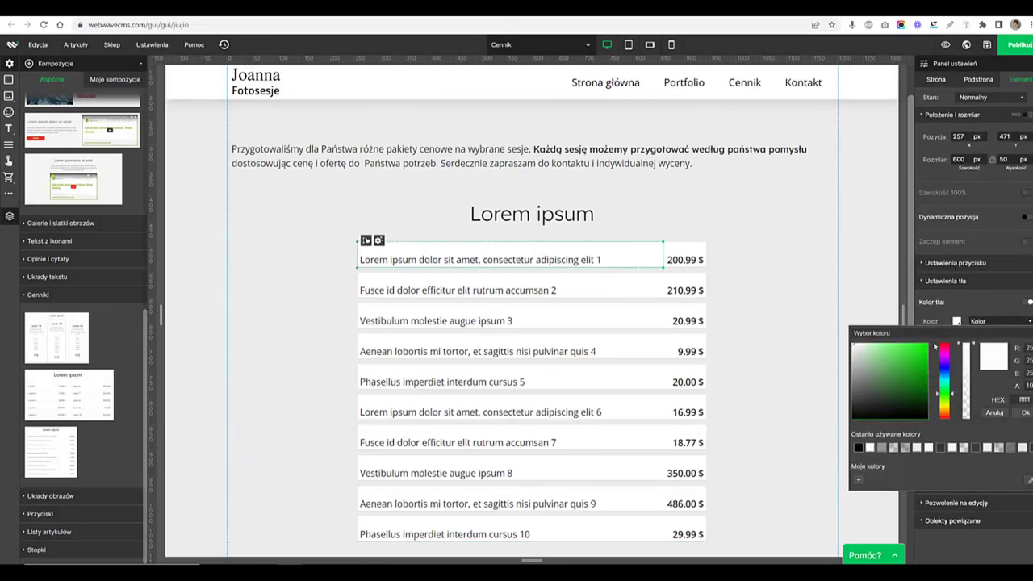
{"action": "left_click", "coordinate": [963, 447]}
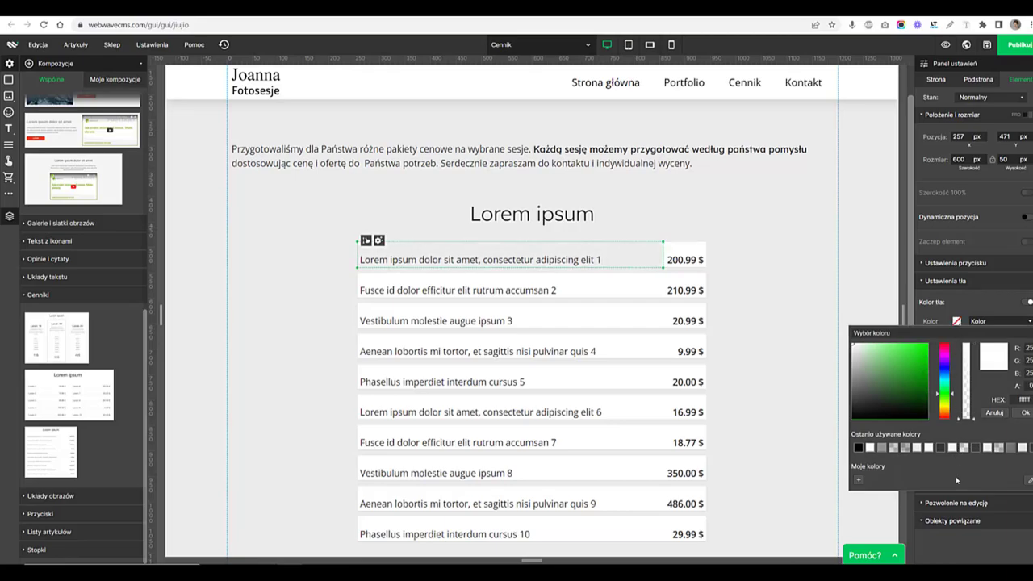
{"action": "left_click", "coordinate": [1025, 412]}
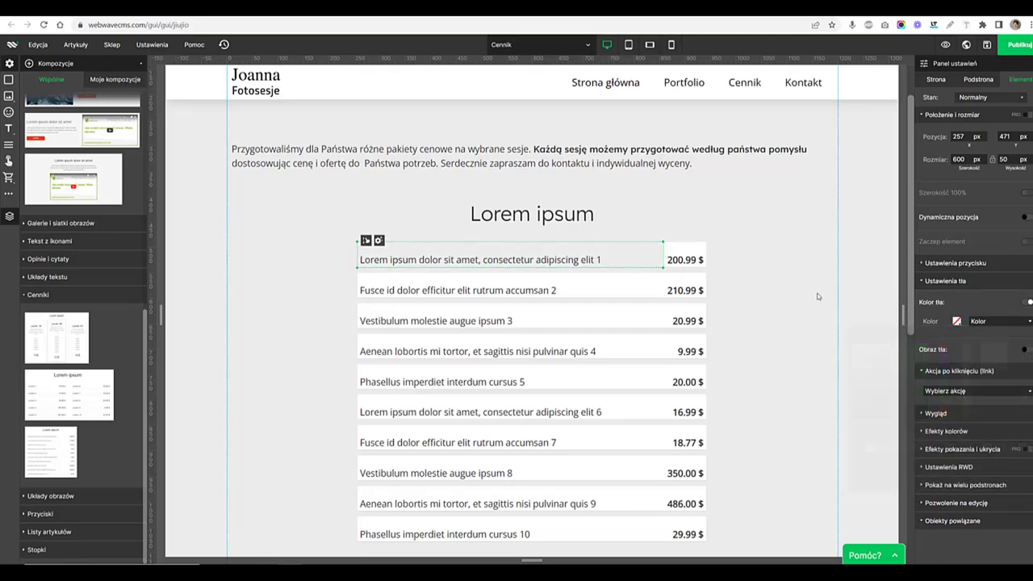
{"action": "left_click", "coordinate": [702, 257]}
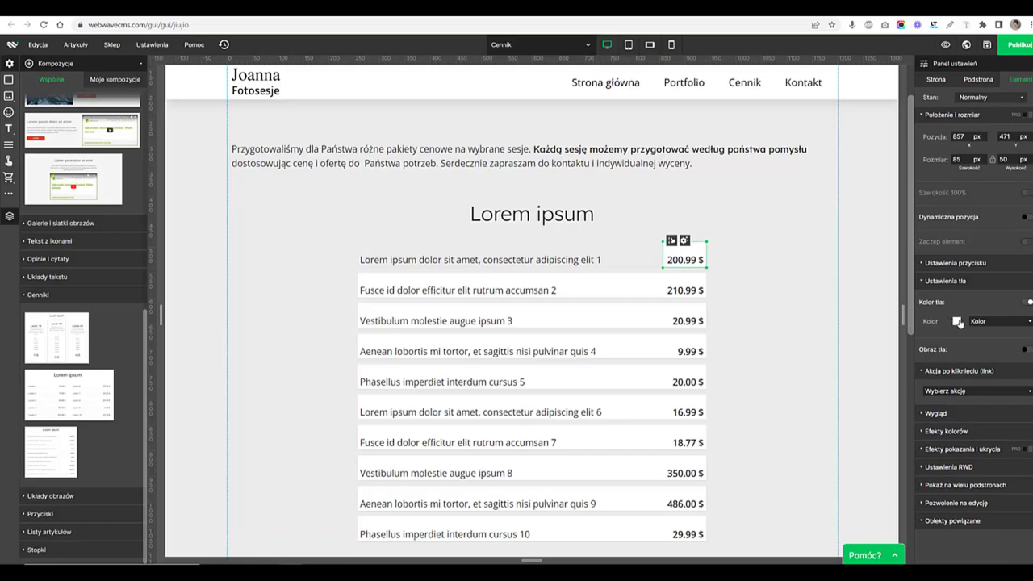
{"action": "left_click", "coordinate": [957, 321]}
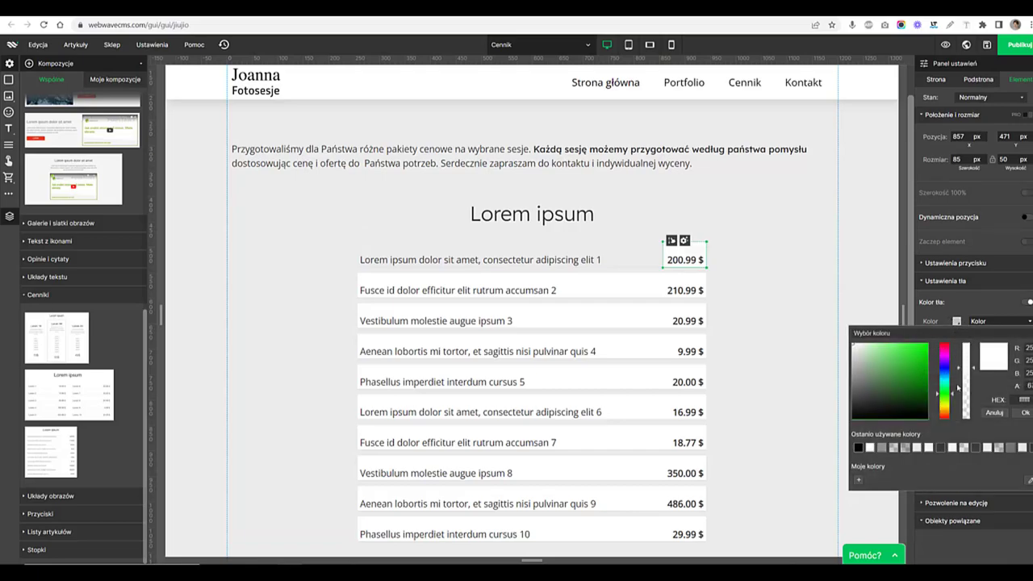
Make the background colour of the second price row's description and price cells transparent
{"action": "left_click", "coordinate": [599, 288]}
{"action": "left_click", "coordinate": [600, 287]}
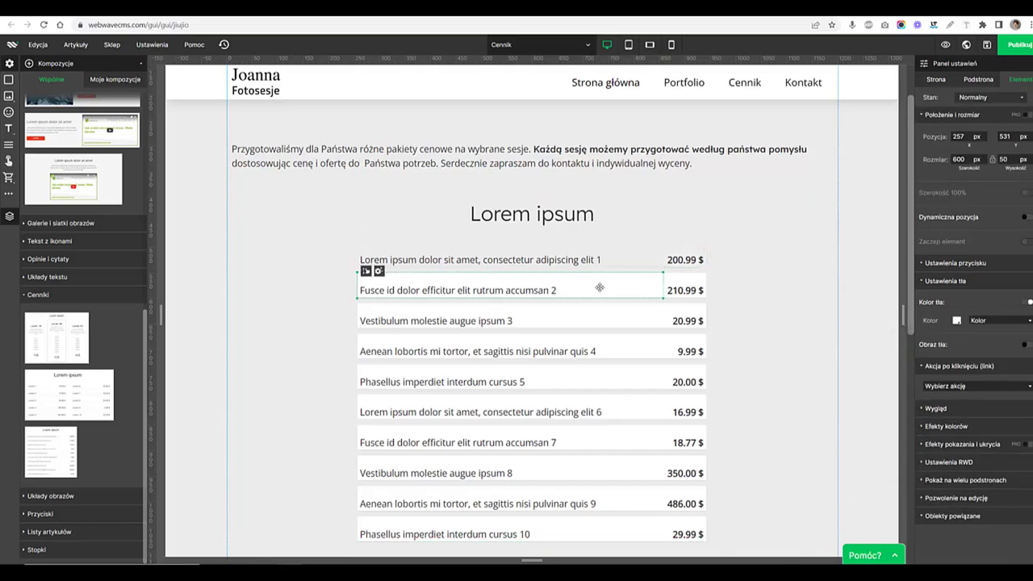
{"action": "left_click", "coordinate": [956, 322]}
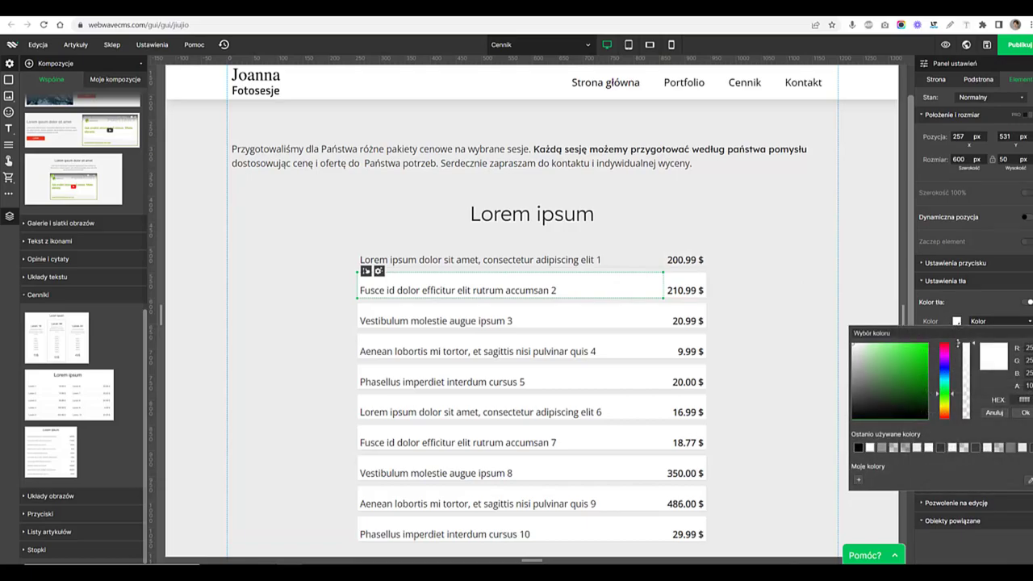
{"action": "left_click_drag", "start_coordinate": [959, 345], "coordinate": [970, 401]}
{"action": "left_click", "coordinate": [684, 290]}
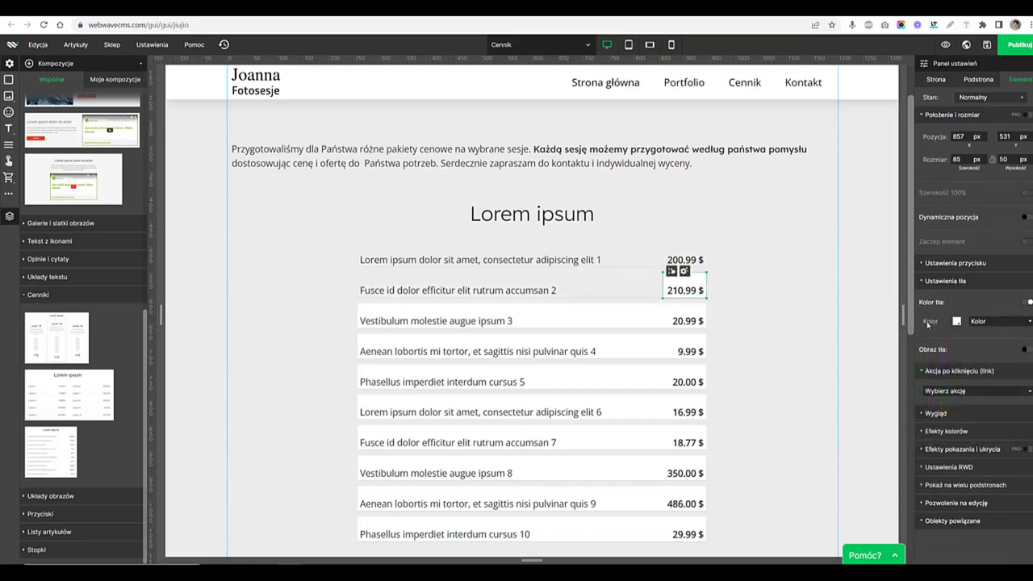
{"action": "left_click", "coordinate": [956, 321]}
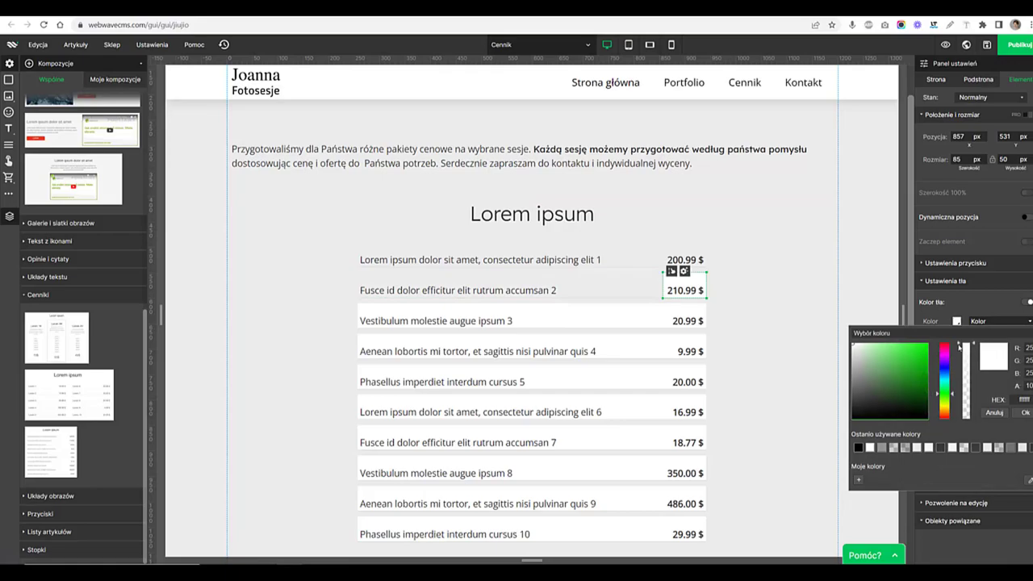
Copy the appearance of the first row's description and apply it to the fourth row's description and price cells
{"action": "scroll", "coordinate": [726, 258], "scroll_direction": "down", "scroll_amount": 1}
{"action": "left_click", "coordinate": [602, 200]}
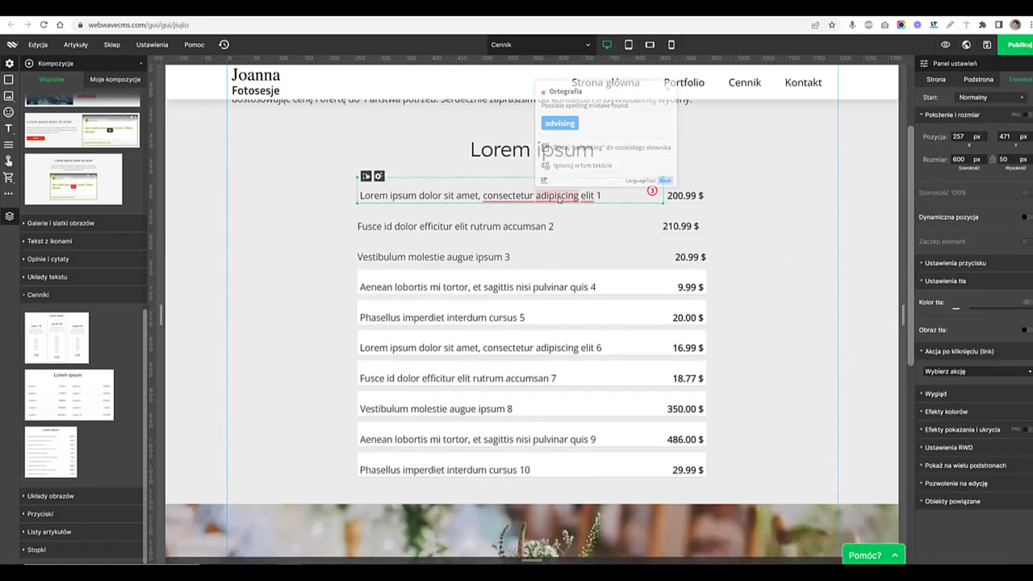
{"action": "right_click", "coordinate": [641, 203]}
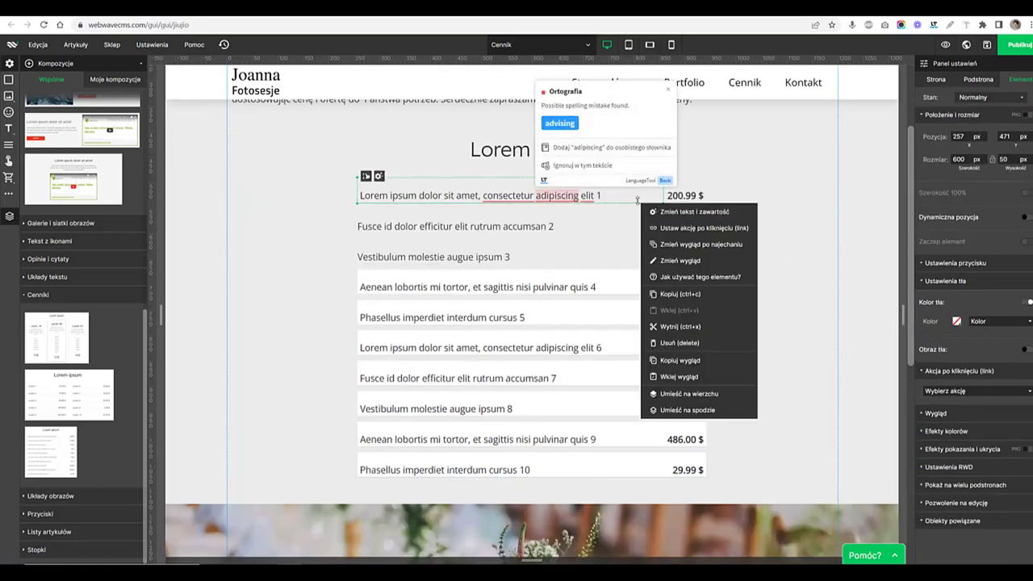
{"action": "left_click", "coordinate": [678, 362]}
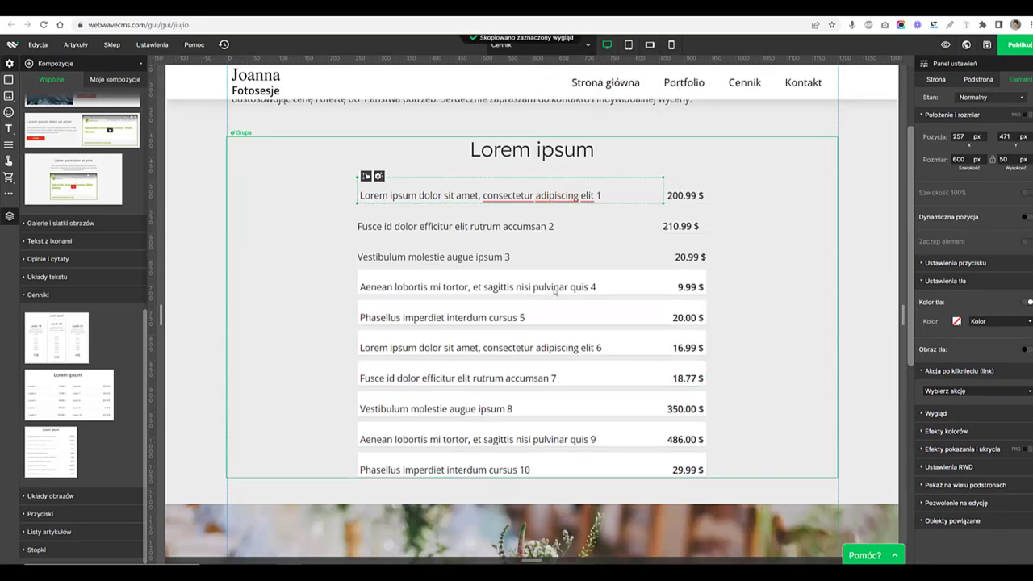
{"action": "left_click", "coordinate": [553, 287]}
{"action": "right_click", "coordinate": [553, 285]}
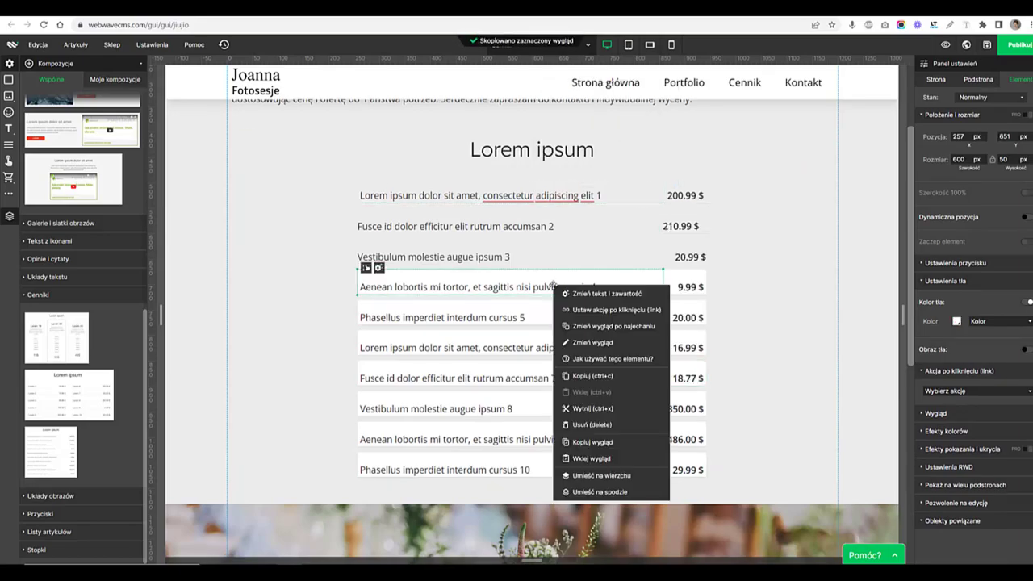
{"action": "left_click", "coordinate": [589, 458]}
{"action": "left_click", "coordinate": [689, 284]}
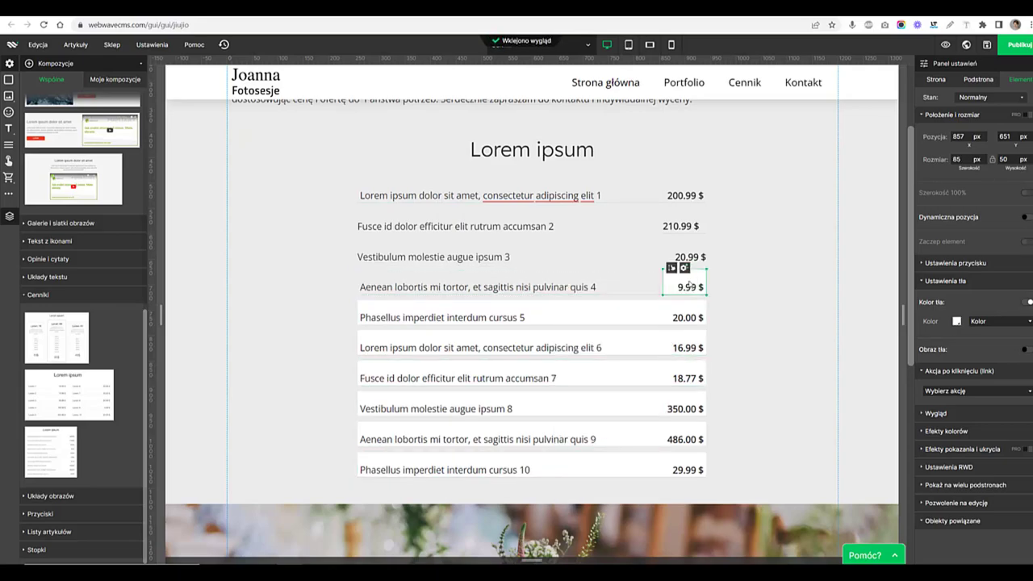
{"action": "right_click", "coordinate": [689, 284]}
{"action": "left_click", "coordinate": [722, 457]}
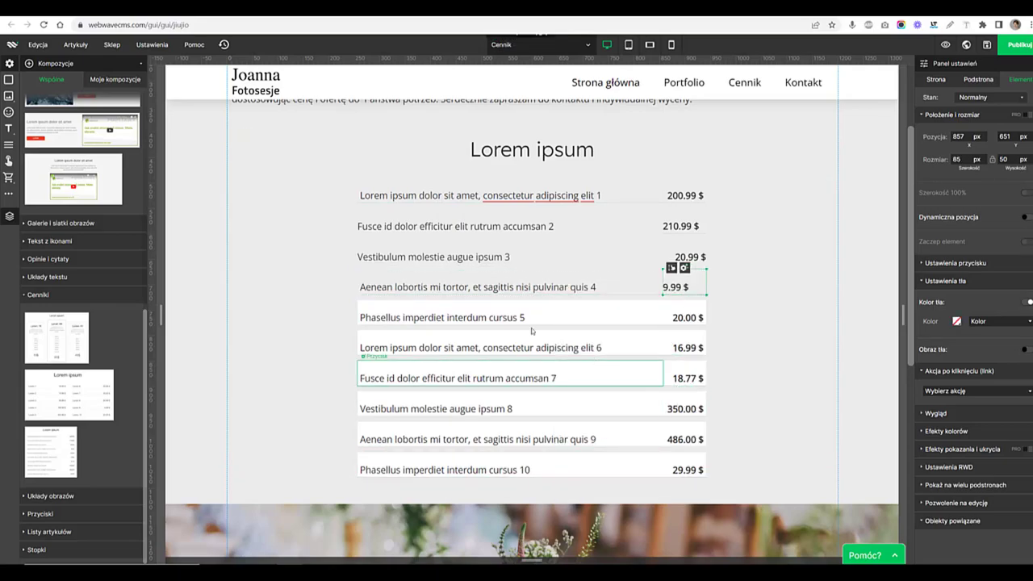
Apply the copied appearance to the fifth price row's description and price cells
{"action": "right_click", "coordinate": [493, 307]}
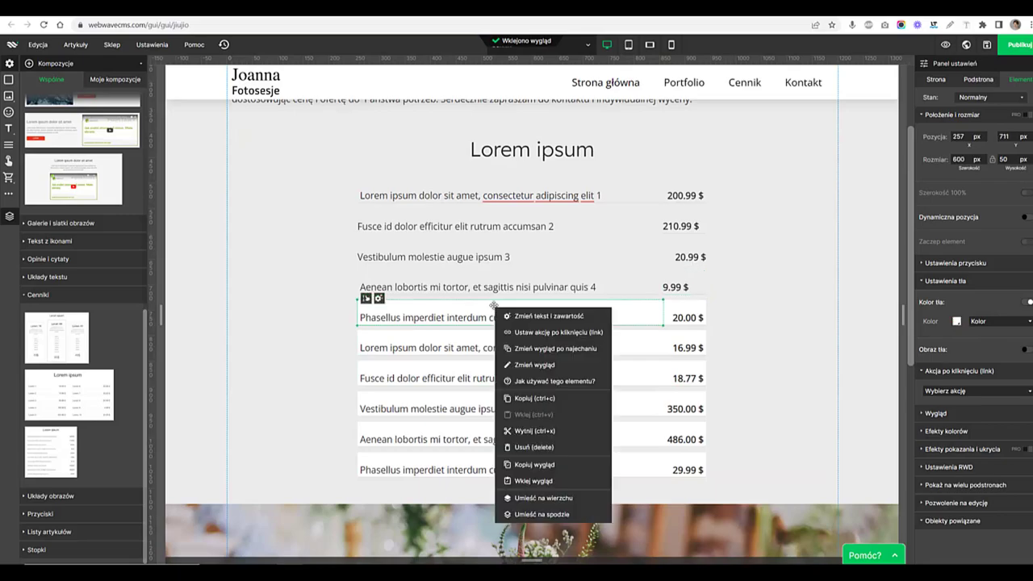
{"action": "left_click", "coordinate": [533, 481]}
{"action": "left_click", "coordinate": [686, 318]}
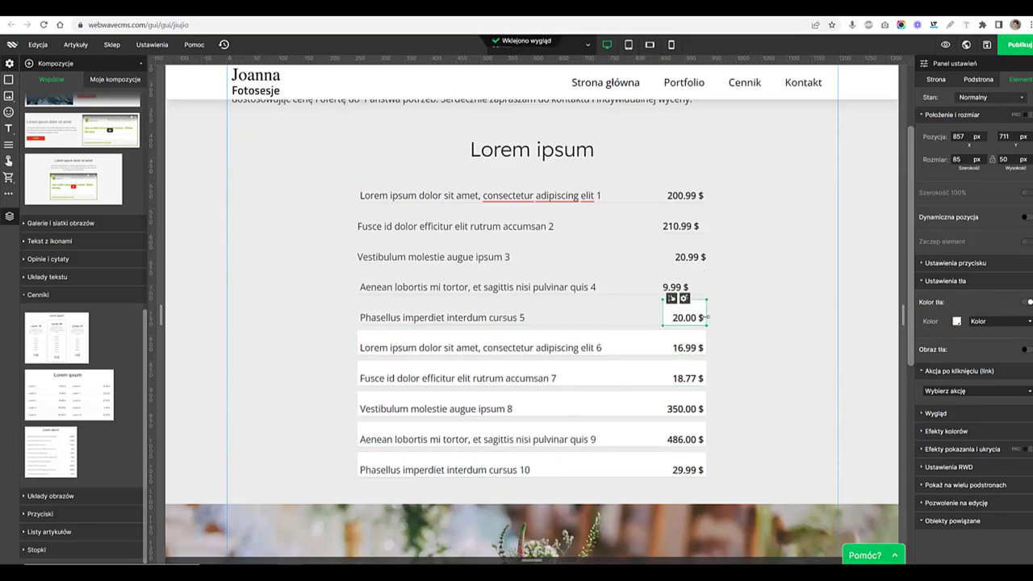
{"action": "right_click", "coordinate": [705, 317]}
{"action": "left_click", "coordinate": [742, 474]}
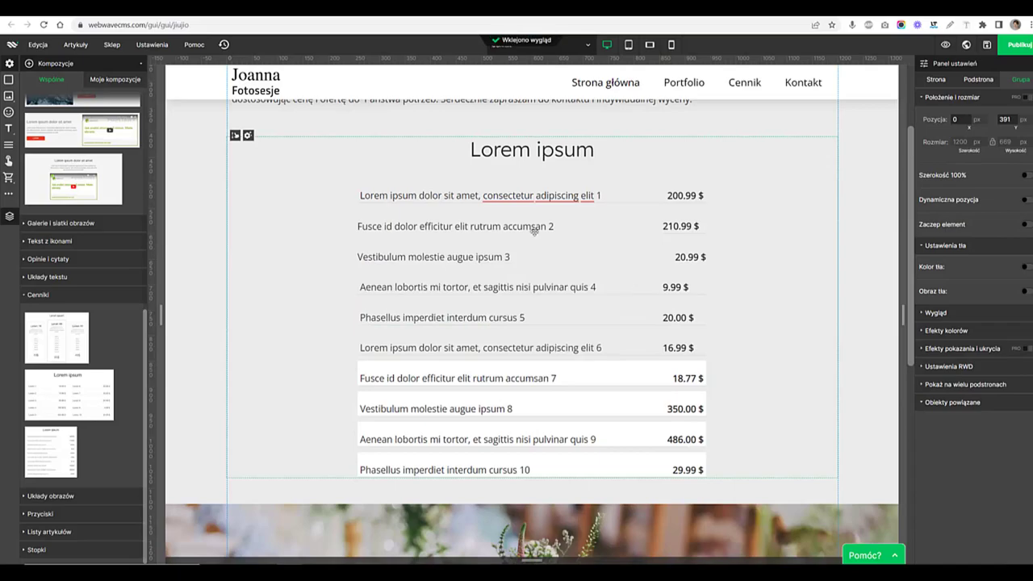
Copy the appearance of the second row's description and apply it to the descriptions in rows seven to ten
{"action": "right_click", "coordinate": [542, 228]}
{"action": "left_click", "coordinate": [581, 384]}
{"action": "right_click", "coordinate": [543, 378]}
{"action": "left_click", "coordinate": [581, 499]}
{"action": "right_click", "coordinate": [585, 408]}
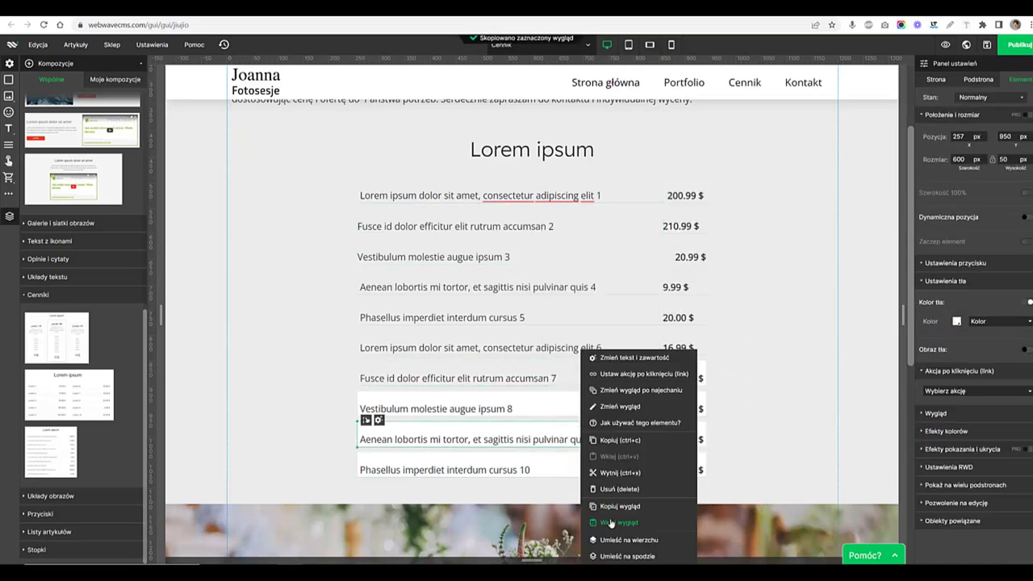
{"action": "left_click", "coordinate": [601, 521]}
Apply the copied appearance to the remaining price cells with white backgrounds in the lower rows of the price list
{"action": "right_click", "coordinate": [684, 408]}
{"action": "left_click", "coordinate": [730, 482]}
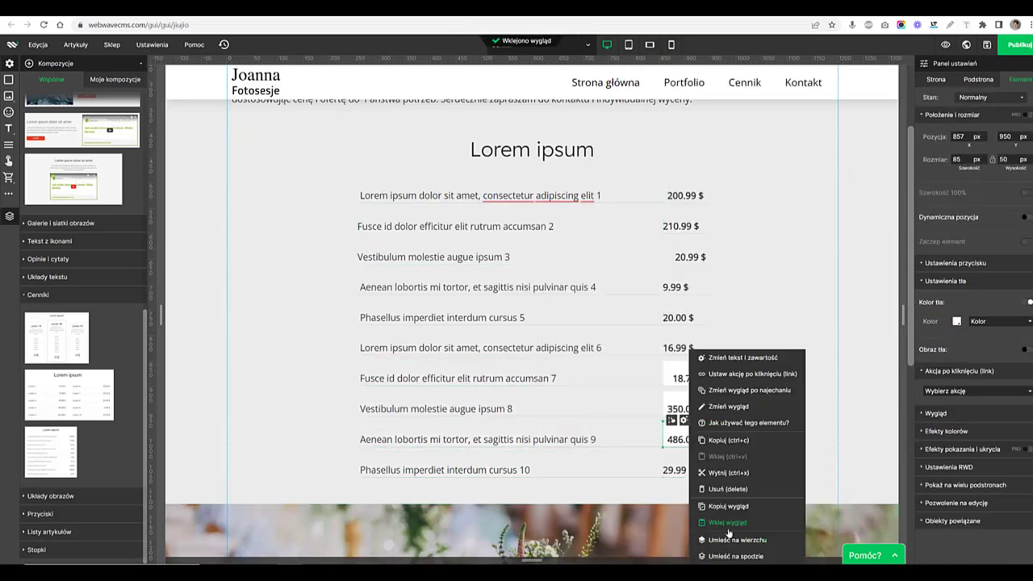
{"action": "right_click", "coordinate": [533, 195]}
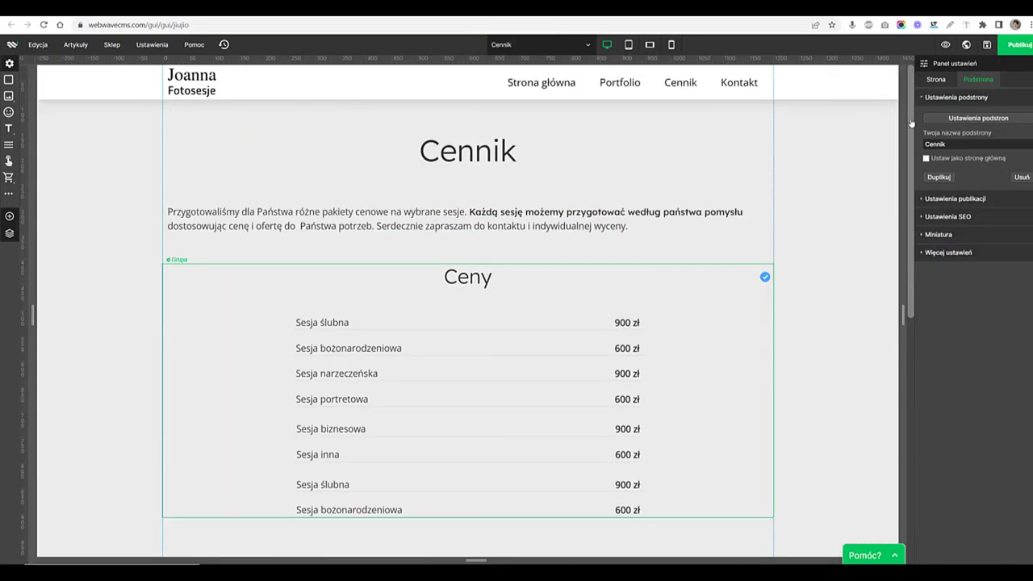
Look over the finished Cennik page, then switch to the Kontakt subpage
{"action": "left_click_drag", "start_coordinate": [912, 122], "coordinate": [917, 276]}
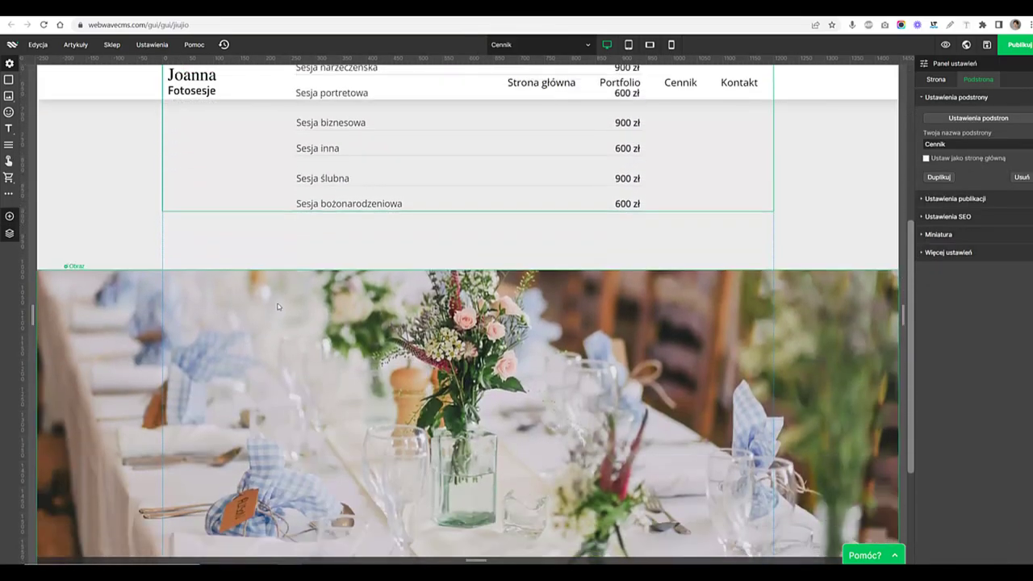
{"action": "left_click_drag", "start_coordinate": [910, 315], "coordinate": [918, 133]}
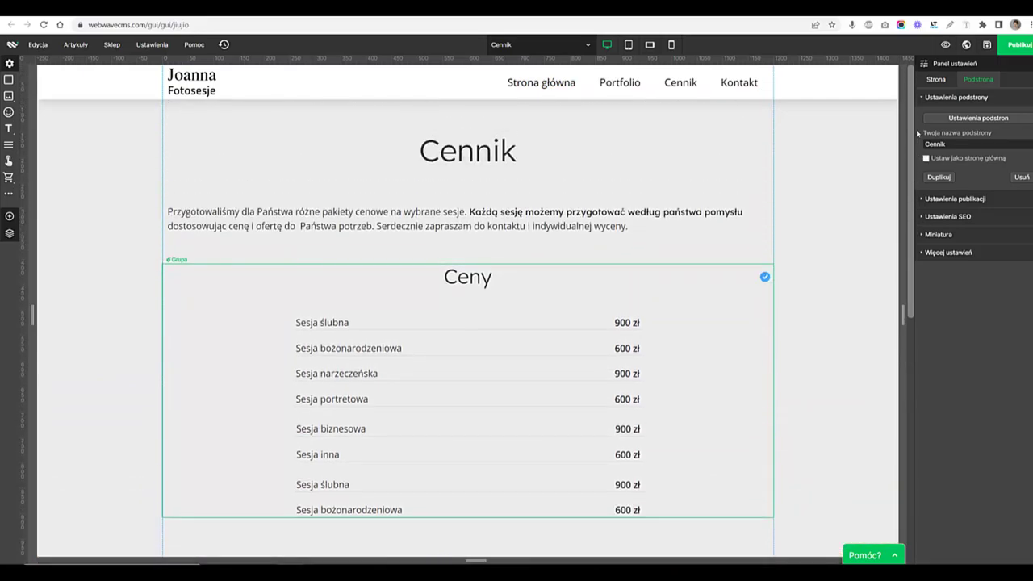
{"action": "left_click", "coordinate": [507, 46]}
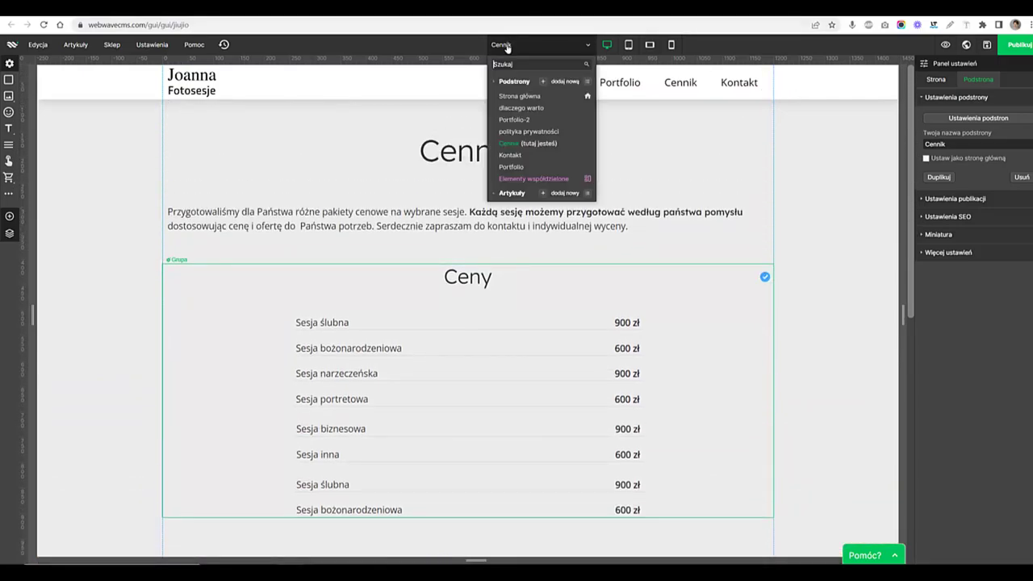
{"action": "left_click", "coordinate": [519, 157]}
{"action": "scroll", "coordinate": [520, 149], "scroll_direction": "down", "scroll_amount": 3}
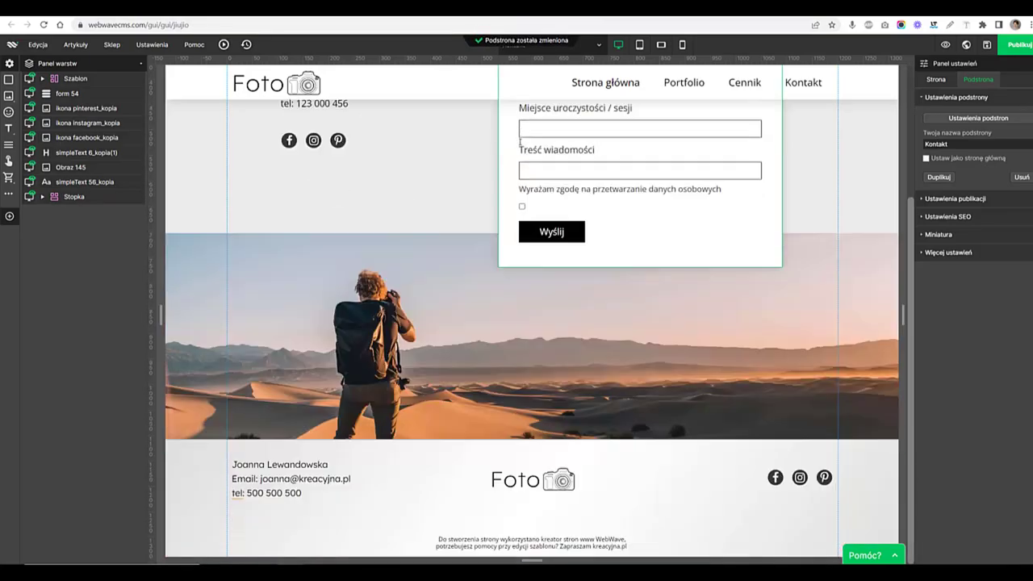
{"action": "scroll", "coordinate": [520, 145], "scroll_direction": "up", "scroll_amount": 2}
Expand the contact form's settings and open its field editor, dismissing the introductory tip
{"action": "left_click", "coordinate": [611, 161]}
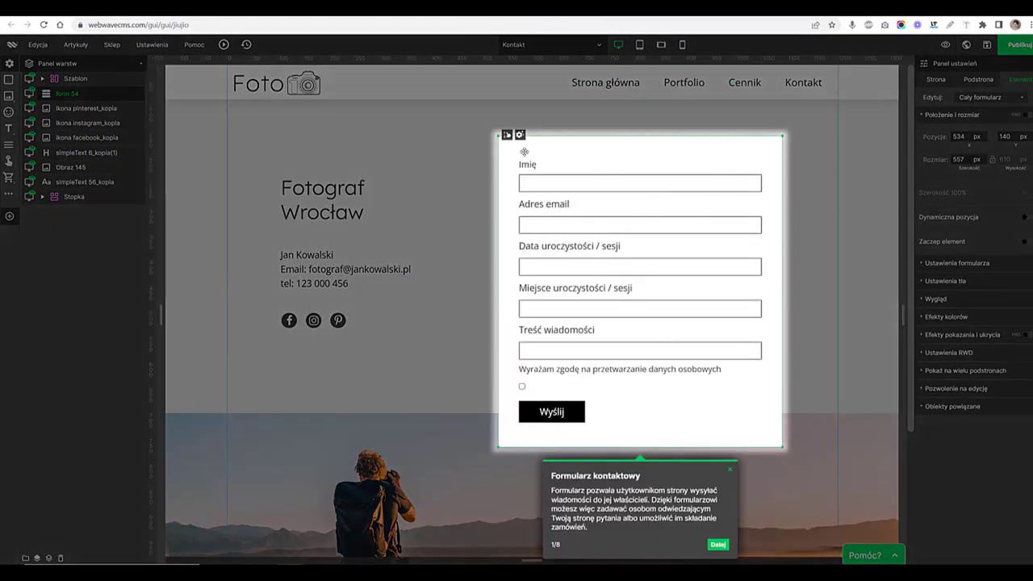
{"action": "left_click", "coordinate": [730, 473]}
{"action": "left_click", "coordinate": [961, 264]}
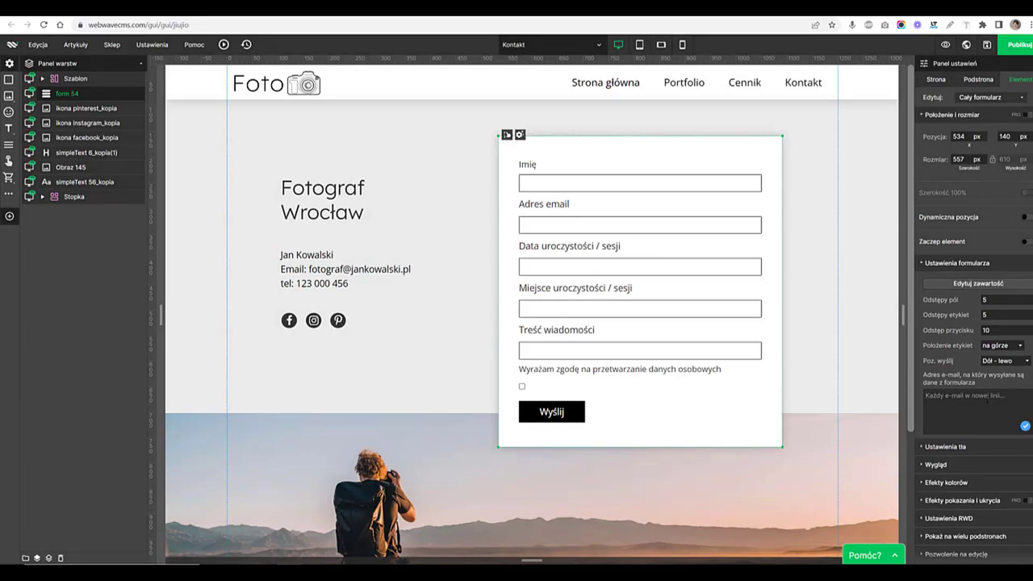
{"action": "left_click", "coordinate": [521, 135]}
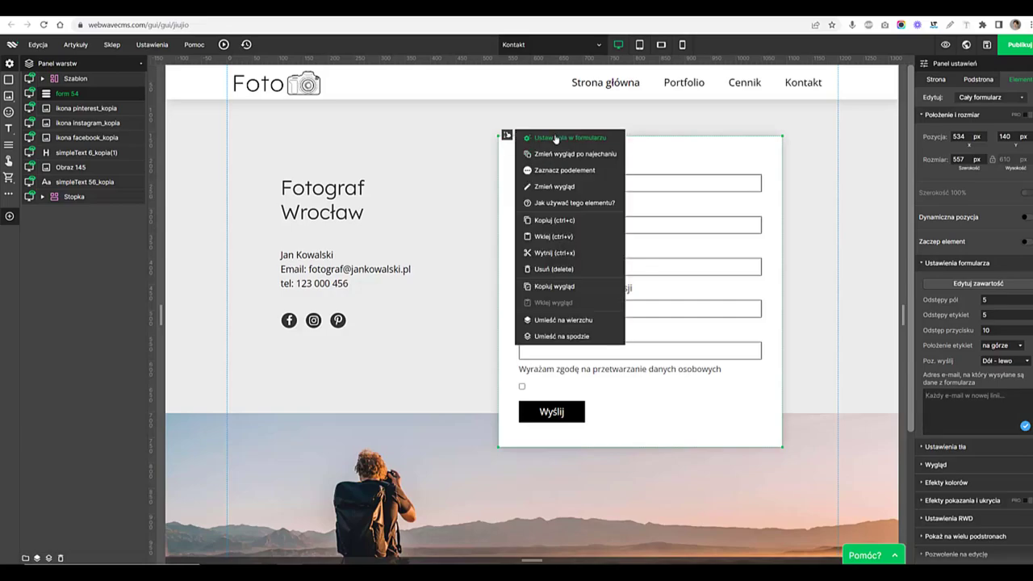
{"action": "left_click", "coordinate": [555, 140]}
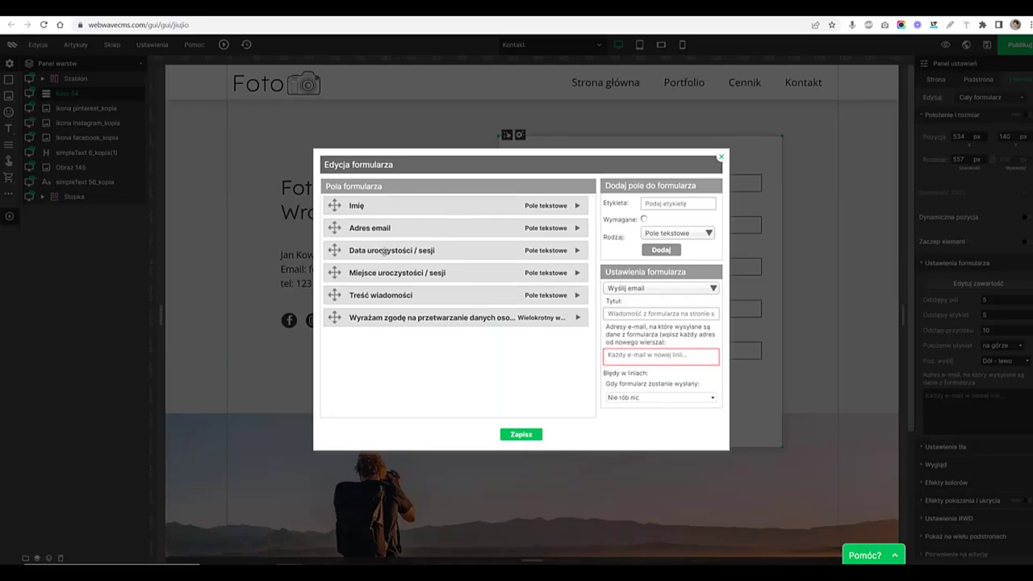
Remove the "Data uroczystości / sesji" and "Miejsce uroczystości / sesji" fields from the contact form
{"action": "left_click", "coordinate": [577, 251]}
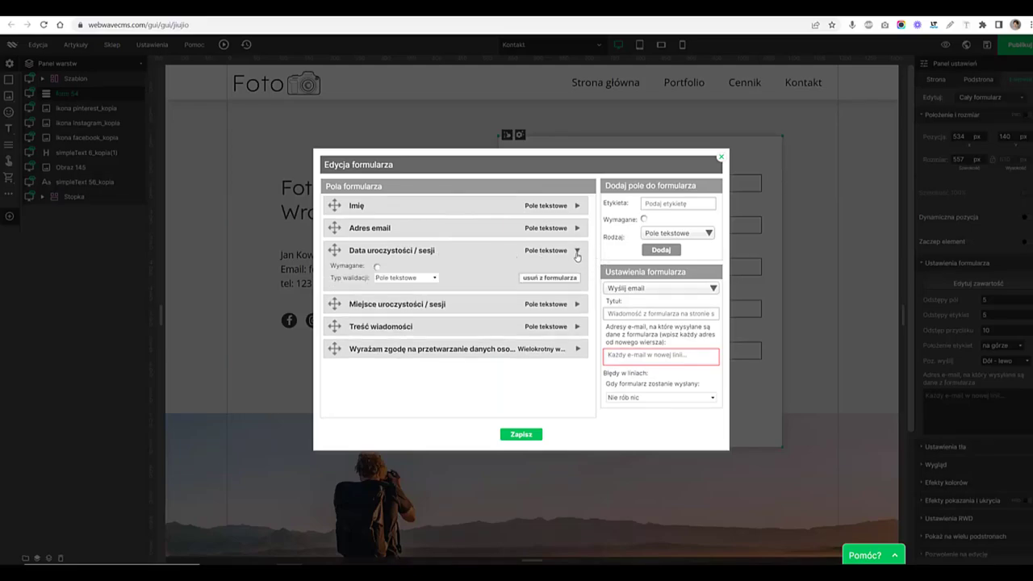
{"action": "left_click", "coordinate": [560, 279]}
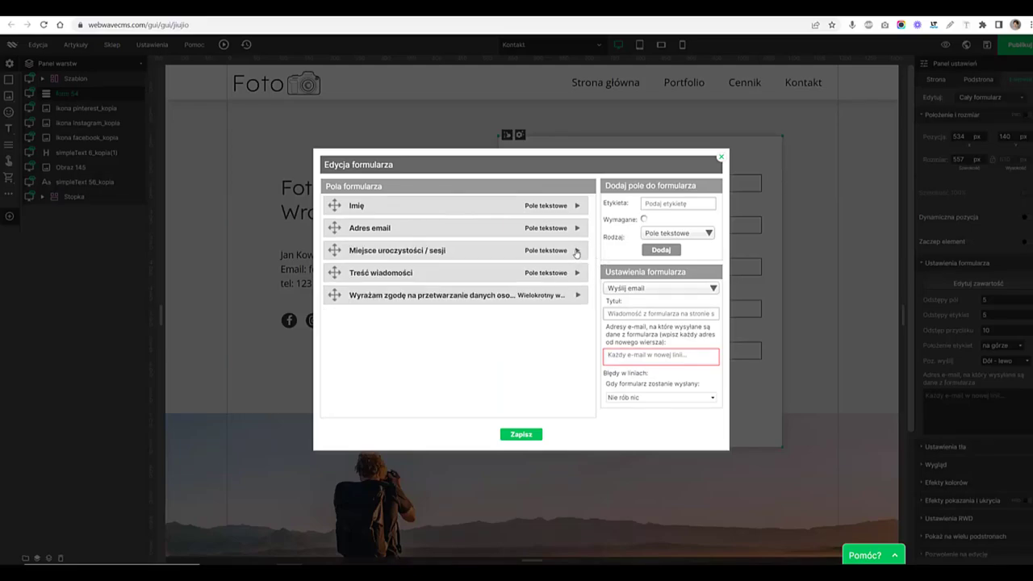
{"action": "left_click", "coordinate": [577, 251]}
{"action": "left_click", "coordinate": [555, 280]}
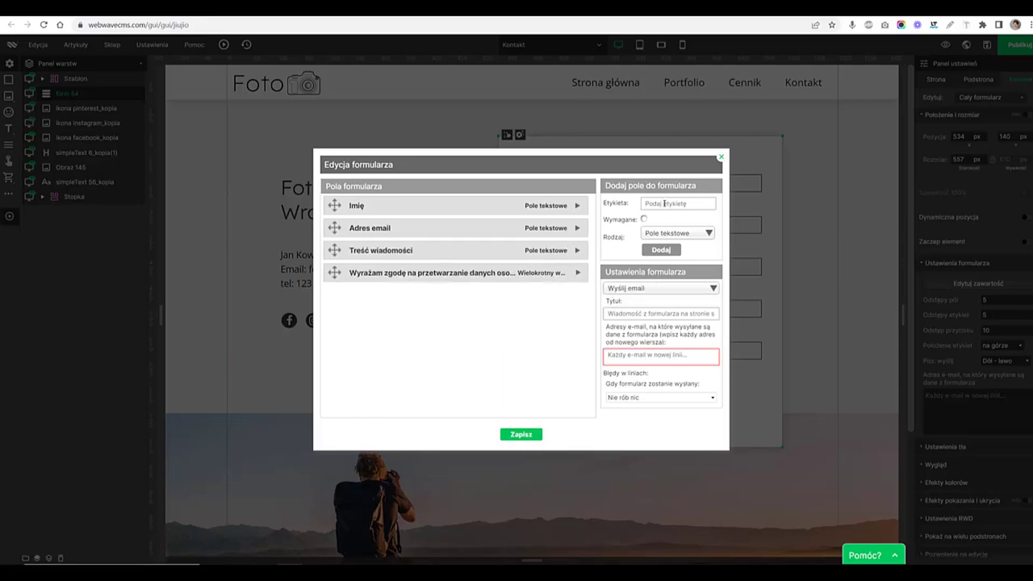
Add a text field labelled "Preferowany termin sesji" to the form, place it above "Treść wiadomości" and save the form
{"action": "type", "text": "ferowany termin sesji"}
{"action": "left_click", "coordinate": [657, 249]}
{"action": "left_click_drag", "start_coordinate": [461, 295], "coordinate": [457, 250]}
{"action": "left_click", "coordinate": [521, 435]}
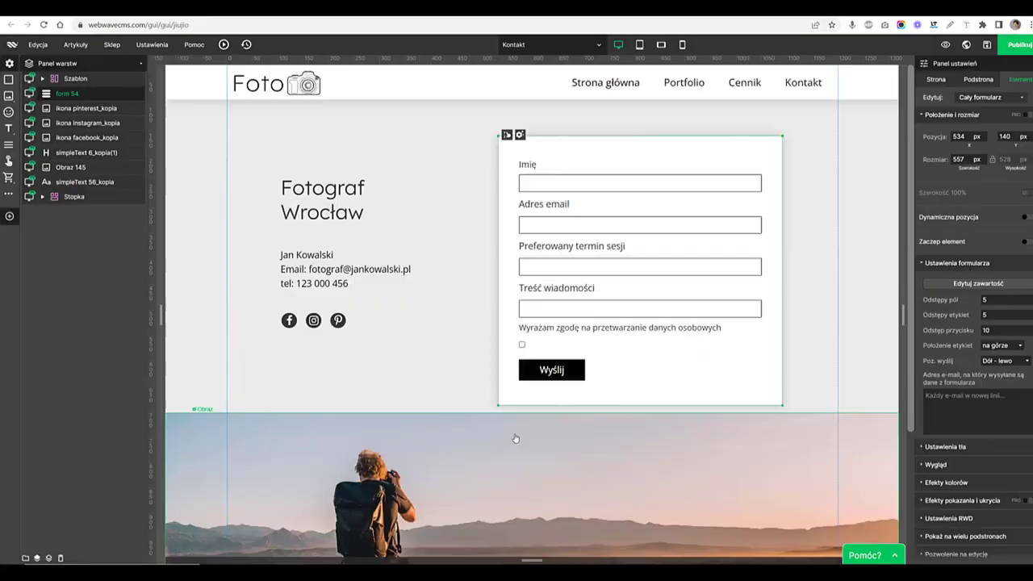
Move the desert photo below the contact form down to a vertical position of 740 px
{"action": "left_click", "coordinate": [797, 465]}
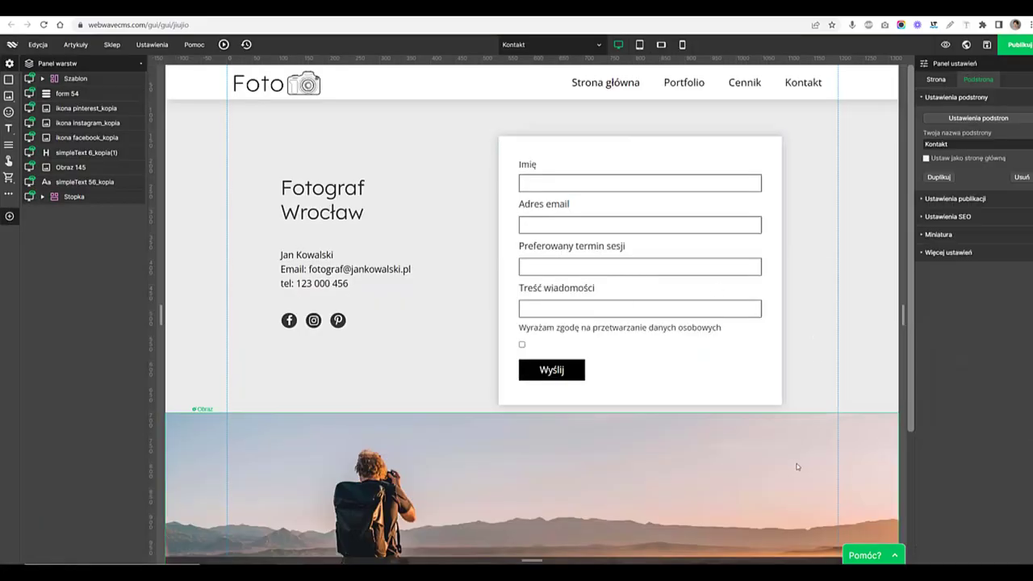
{"action": "left_click_drag", "start_coordinate": [174, 415], "coordinate": [179, 441]}
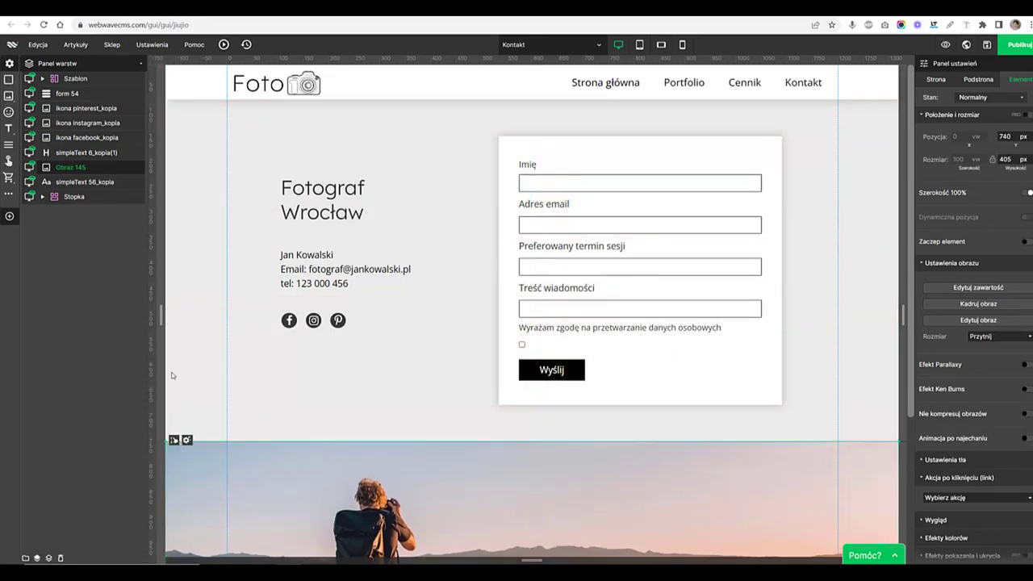
{"action": "triple_click", "coordinate": [276, 257]}
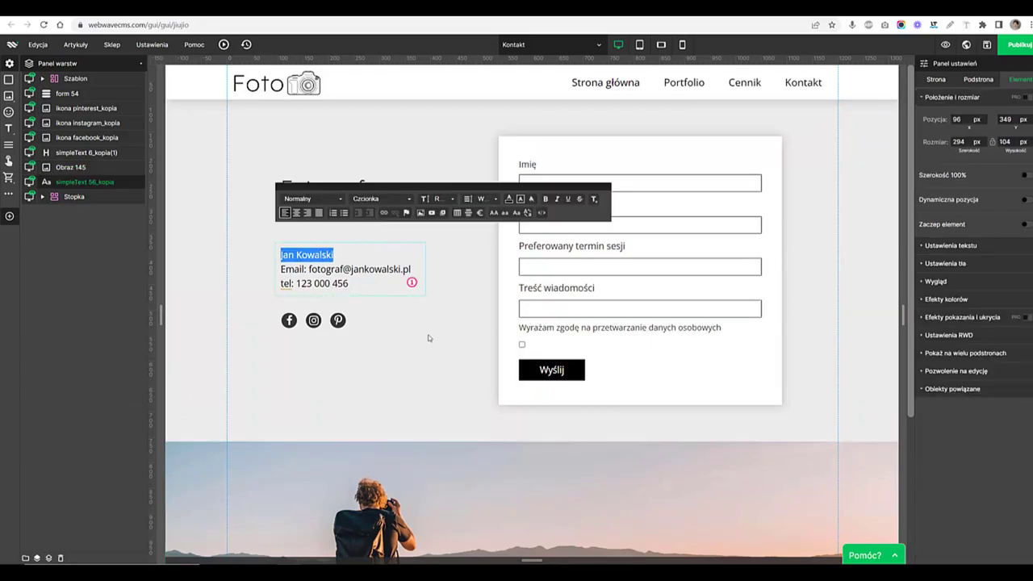
{"action": "left_click", "coordinate": [428, 338]}
{"action": "left_click", "coordinate": [333, 202]}
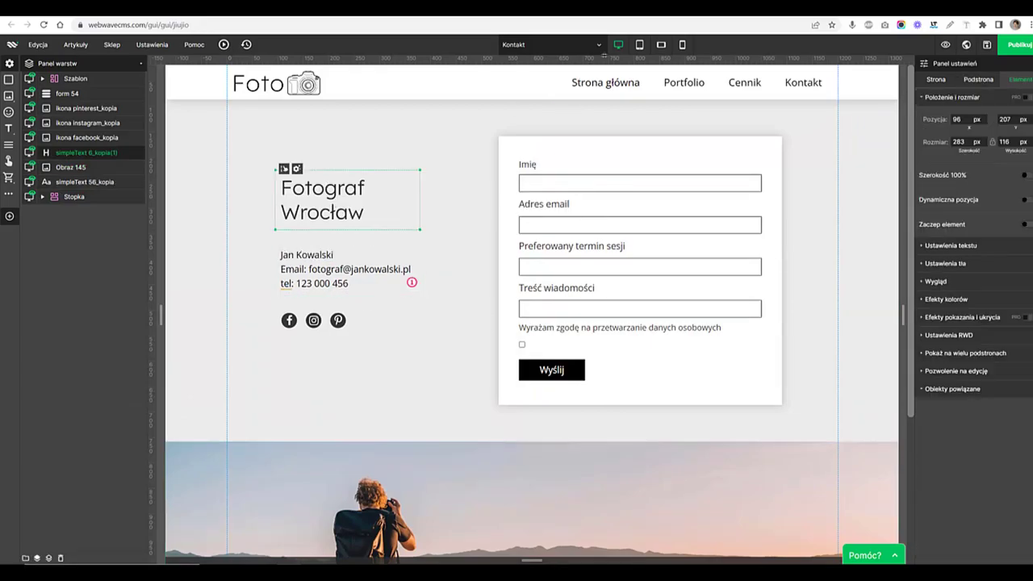
Switch to the Strona główna subpage and examine its full length in the site preview
{"action": "left_click", "coordinate": [546, 44]}
{"action": "left_click", "coordinate": [532, 95]}
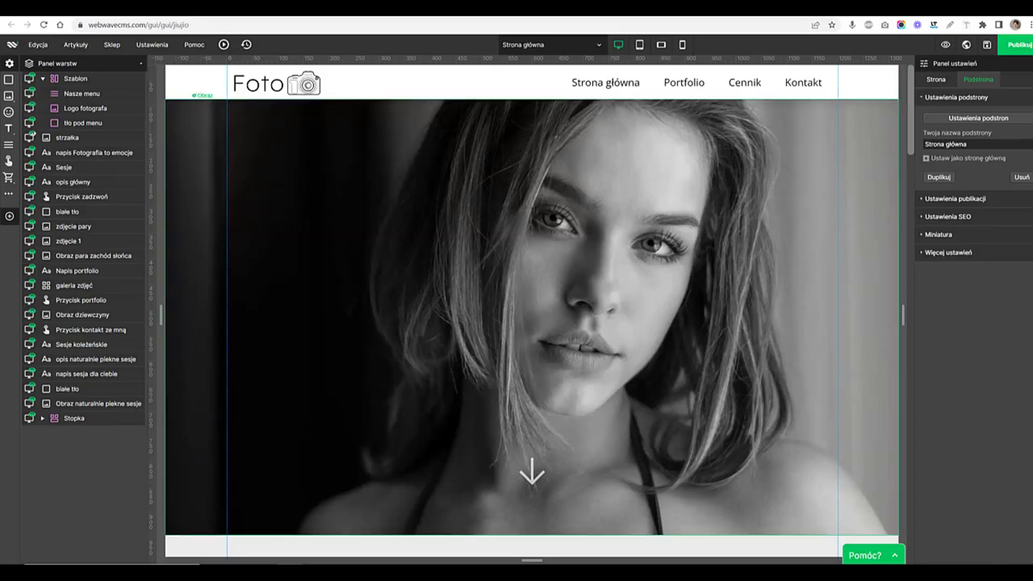
{"action": "left_click", "coordinate": [946, 46]}
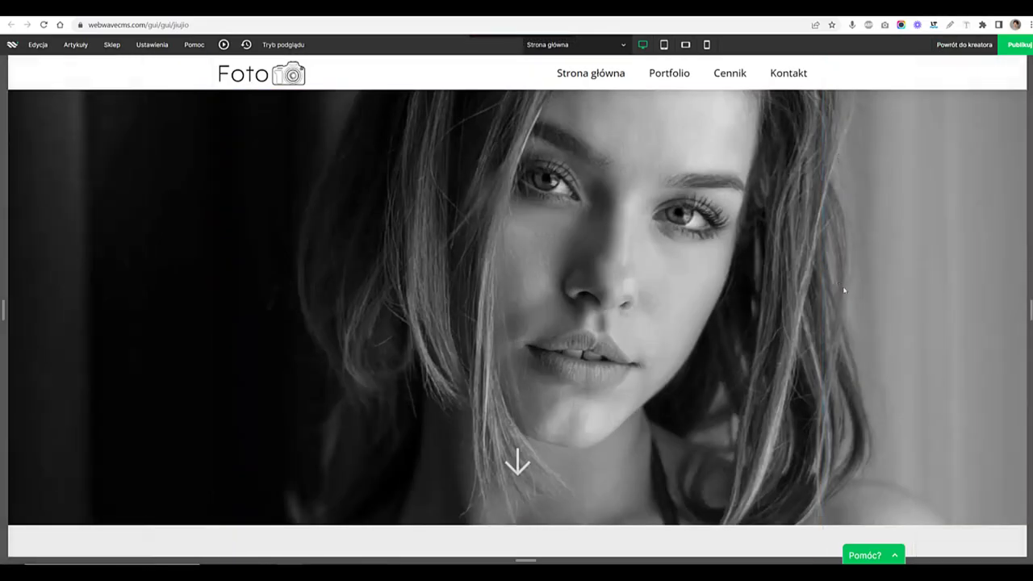
{"action": "scroll", "coordinate": [844, 288], "scroll_direction": "down", "scroll_amount": 10}
{"action": "scroll", "coordinate": [845, 291], "scroll_direction": "down", "scroll_amount": 12}
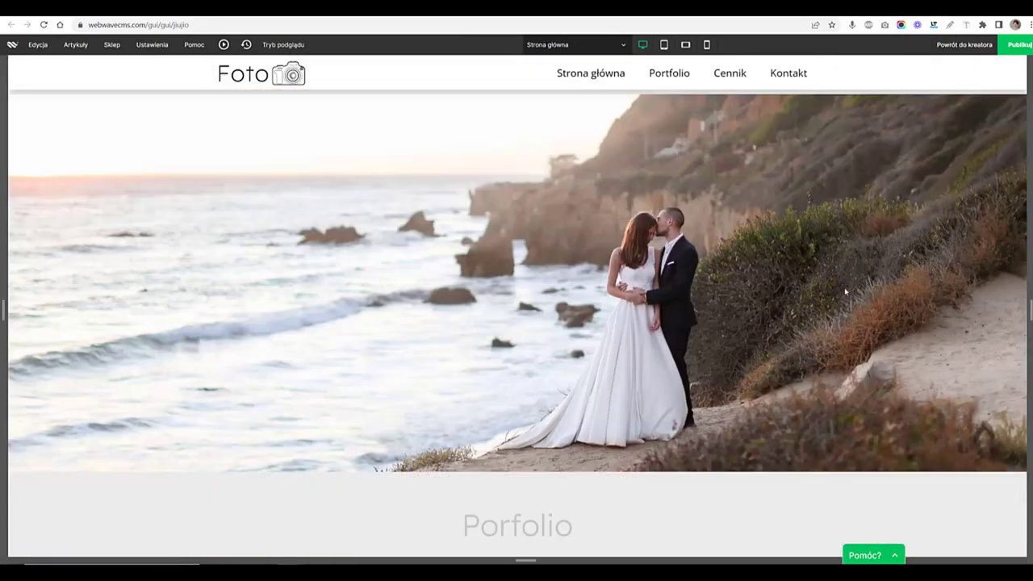
{"action": "scroll", "coordinate": [845, 292], "scroll_direction": "down", "scroll_amount": 8}
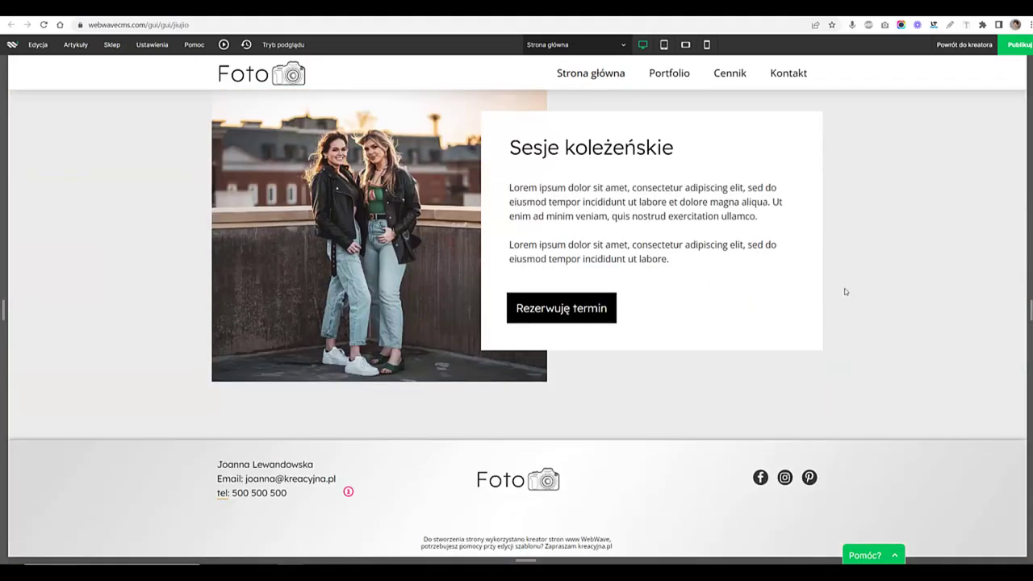
{"action": "scroll", "coordinate": [844, 288], "scroll_direction": "up", "scroll_amount": 20}
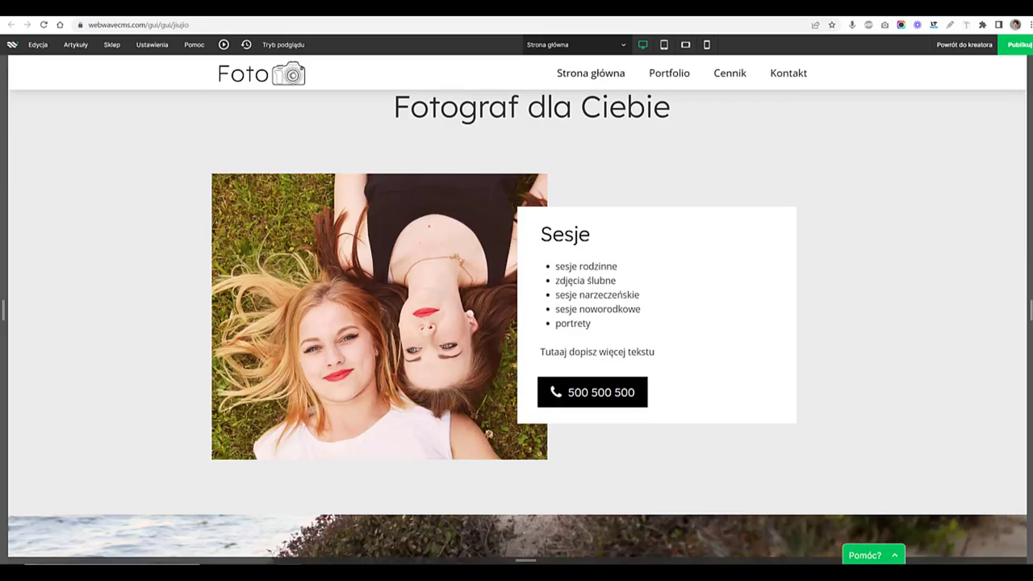
Check the Portfolio, Cennik and Kontakt pages through the preview's site navigation and return to Strona główna
{"action": "left_click", "coordinate": [682, 73]}
{"action": "scroll", "coordinate": [703, 138], "scroll_direction": "down", "scroll_amount": 4}
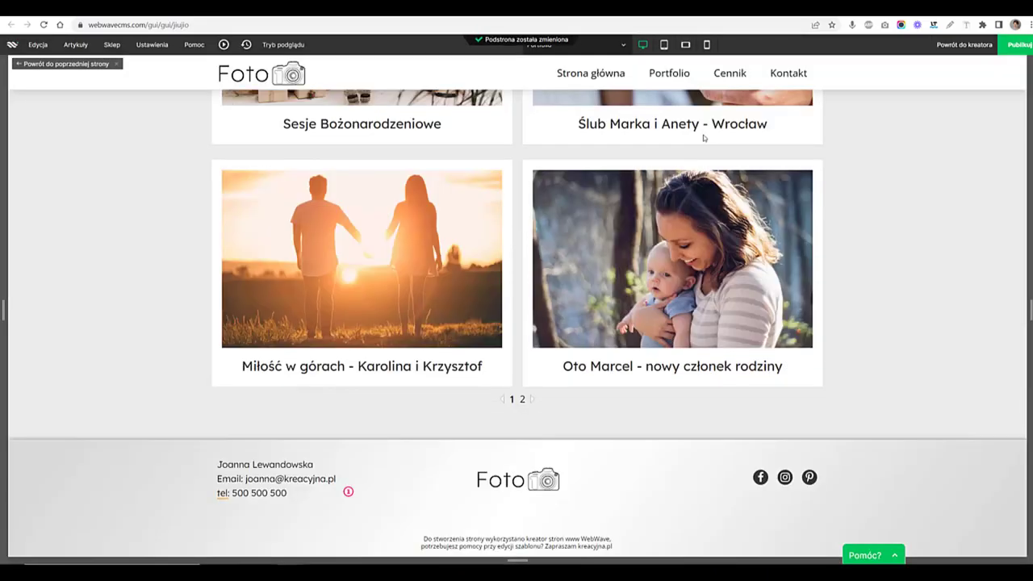
{"action": "scroll", "coordinate": [702, 138], "scroll_direction": "up", "scroll_amount": 3}
{"action": "left_click", "coordinate": [734, 75]}
{"action": "scroll", "coordinate": [745, 141], "scroll_direction": "down", "scroll_amount": 5}
{"action": "scroll", "coordinate": [745, 141], "scroll_direction": "up", "scroll_amount": 5}
{"action": "left_click", "coordinate": [779, 75]}
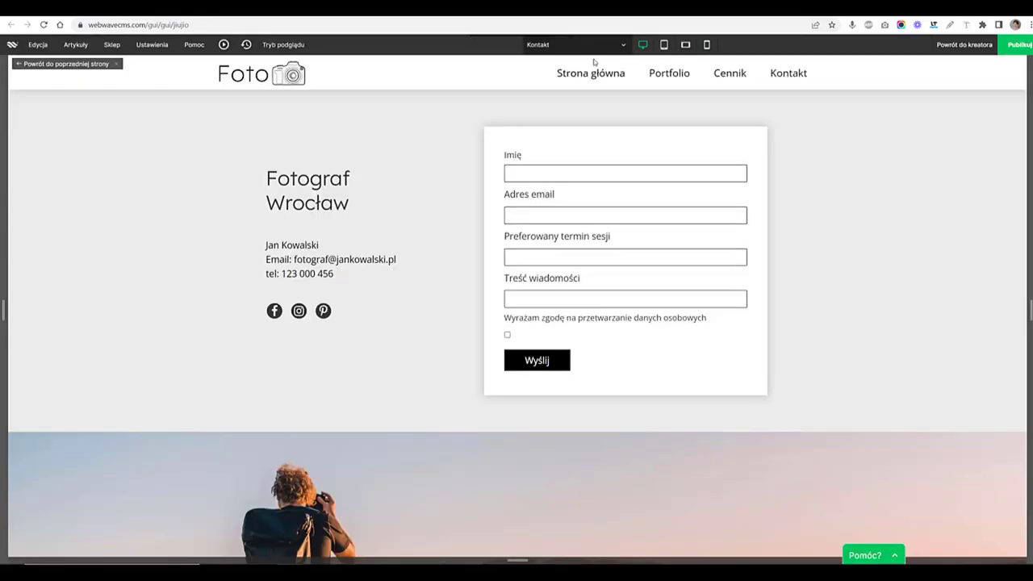
{"action": "left_click", "coordinate": [575, 74]}
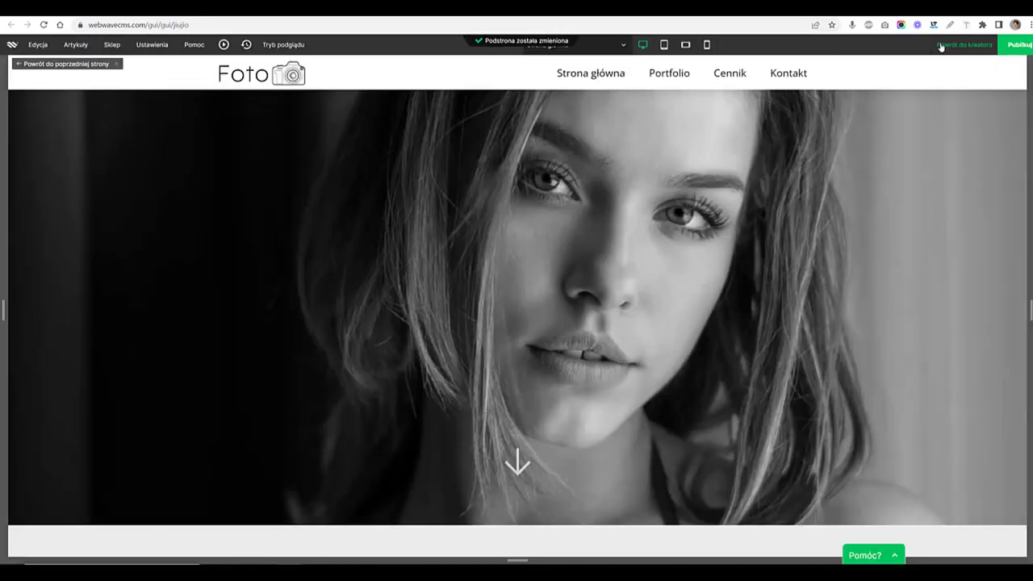
Leave the preview, publish the website and open it at its published address
{"action": "left_click", "coordinate": [941, 45]}
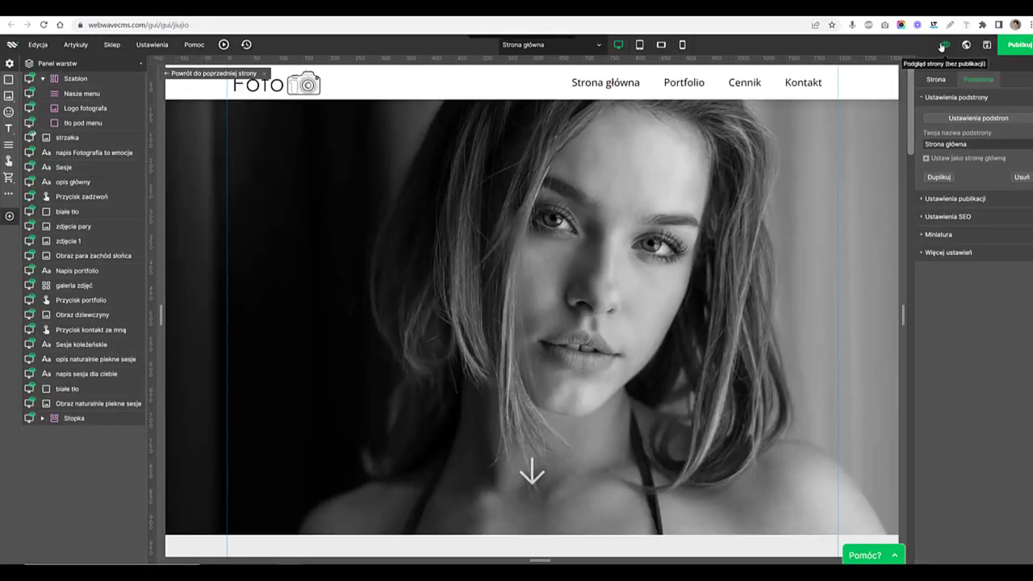
{"action": "left_click", "coordinate": [1009, 45]}
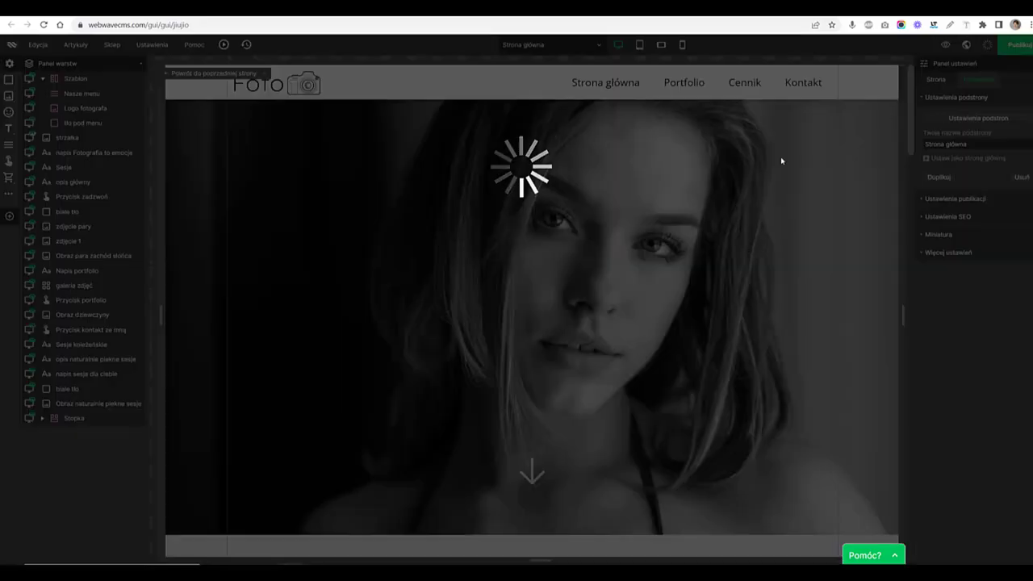
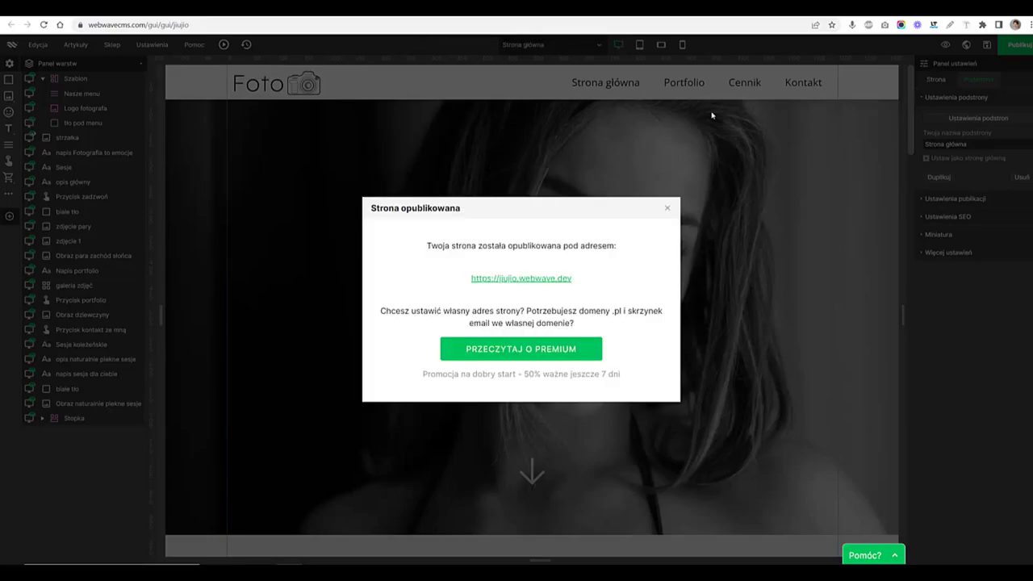
{"action": "left_click", "coordinate": [542, 279]}
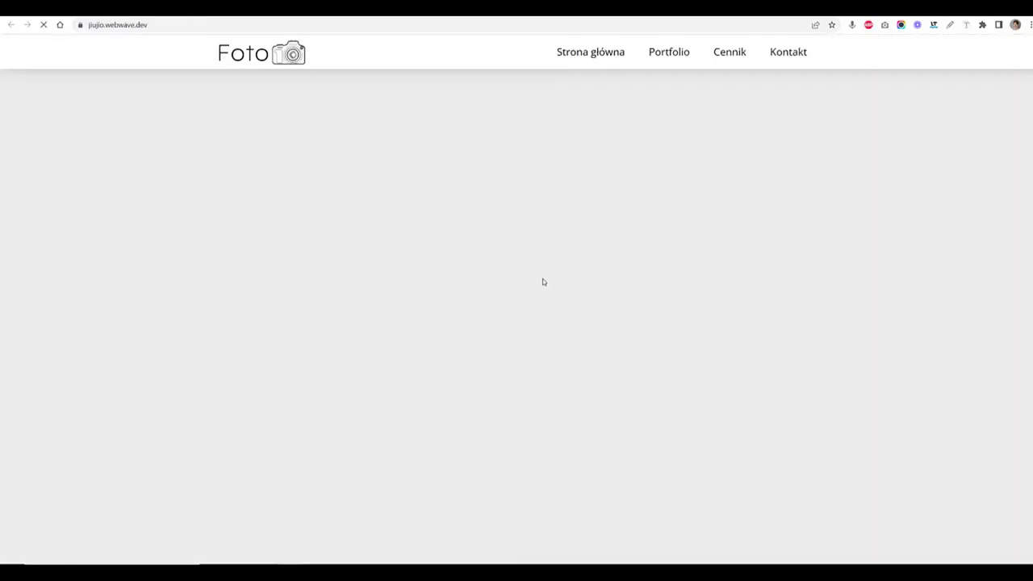
Look through the sections of the published home page and select its web address
{"action": "scroll", "coordinate": [543, 280], "scroll_direction": "down", "scroll_amount": 10}
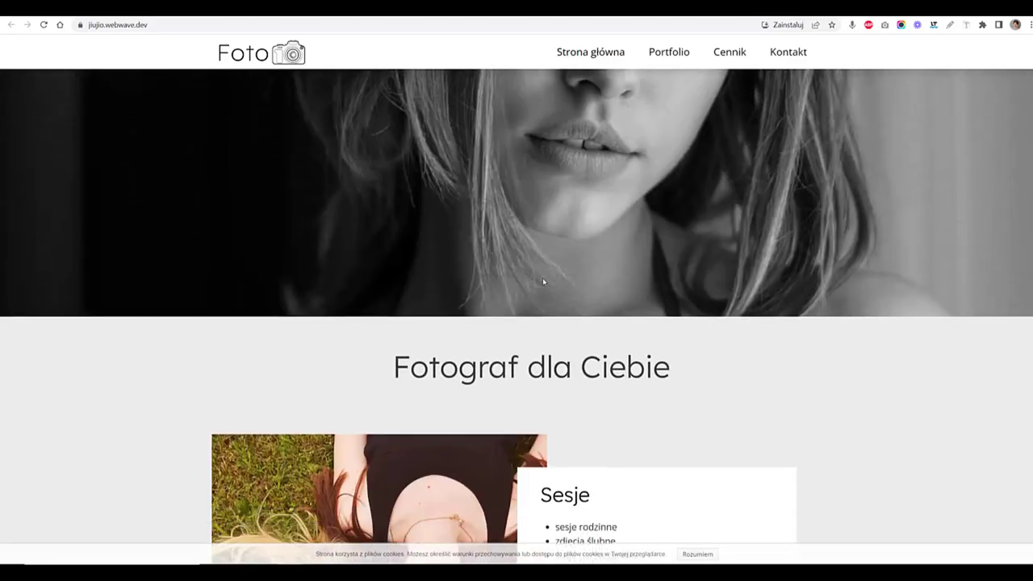
{"action": "scroll", "coordinate": [543, 281], "scroll_direction": "down", "scroll_amount": 10}
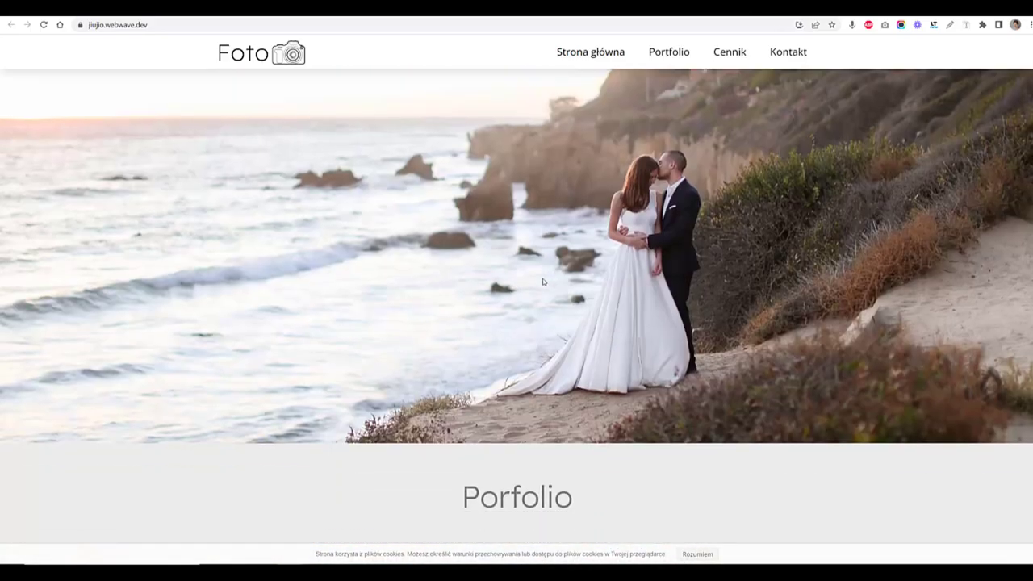
{"action": "scroll", "coordinate": [543, 281], "scroll_direction": "down", "scroll_amount": 3}
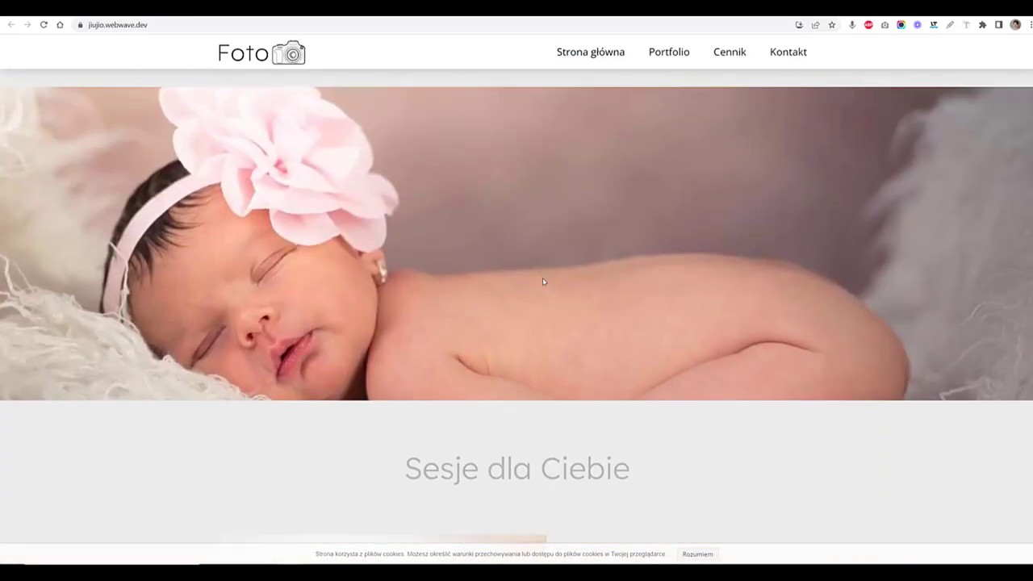
{"action": "scroll", "coordinate": [425, 186], "scroll_direction": "down", "scroll_amount": 2}
{"action": "left_click", "coordinate": [152, 25]}
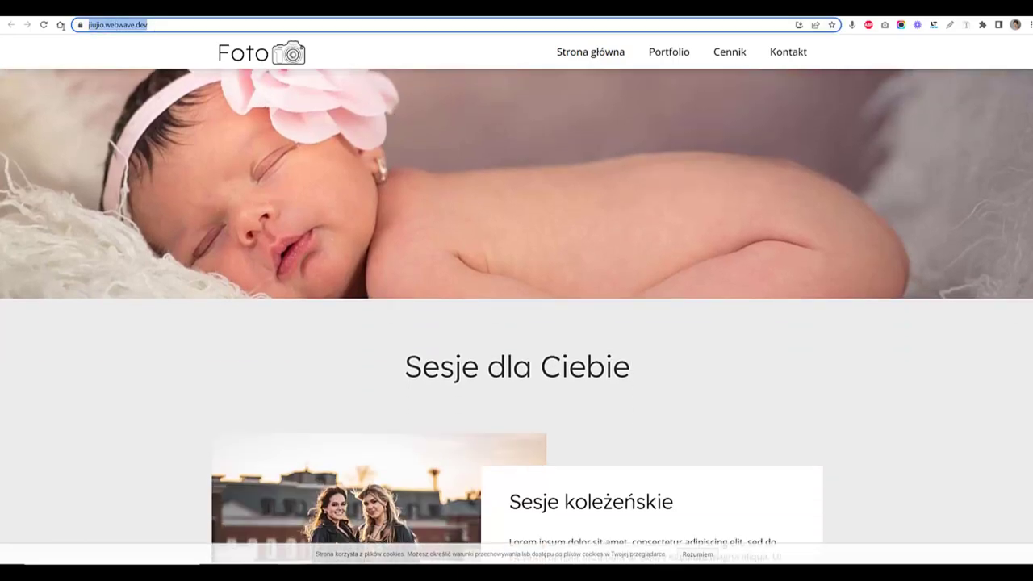
Return to the website editor and look at the site's backup copies and the live help chat, closing both
{"action": "key", "text": "ctrl+Tab"}
{"action": "left_click", "coordinate": [248, 46]}
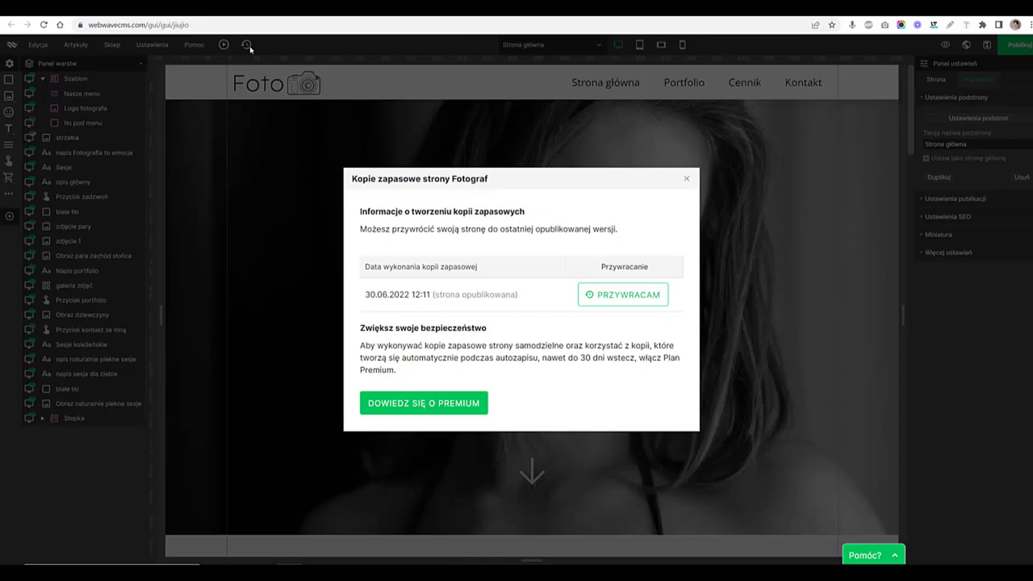
{"action": "left_click", "coordinate": [686, 180]}
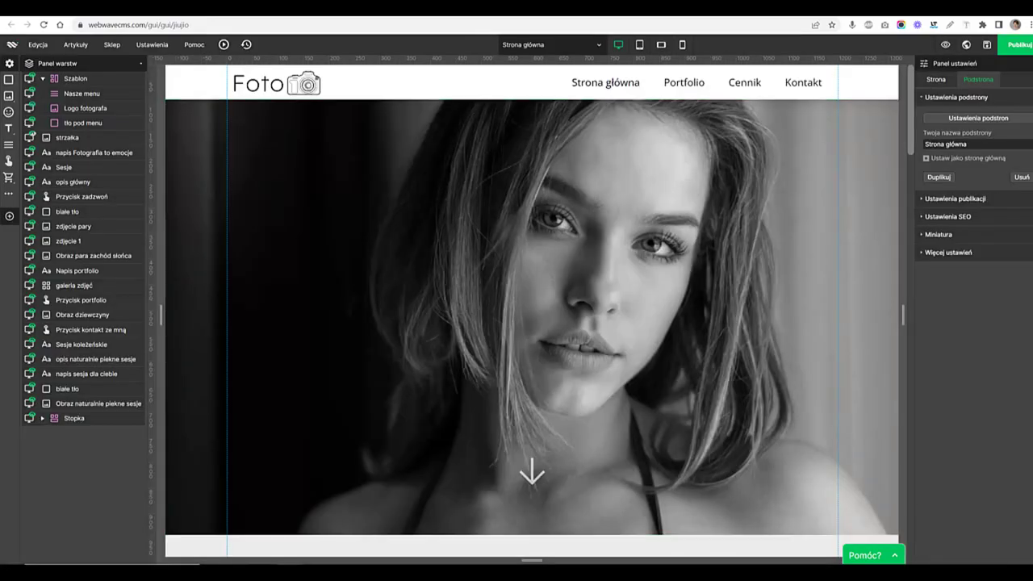
{"action": "left_click", "coordinate": [896, 556]}
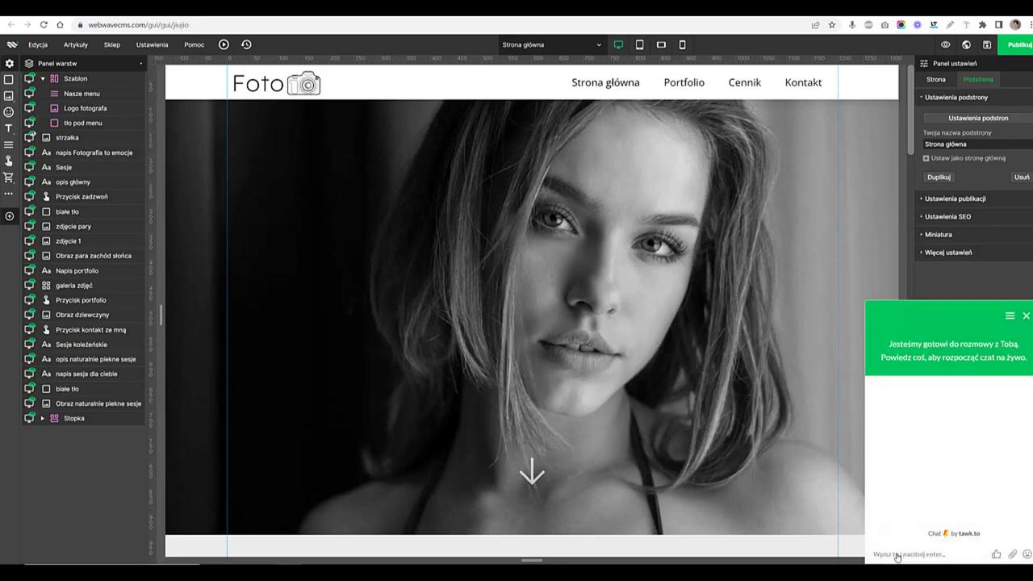
{"action": "left_click", "coordinate": [1026, 315]}
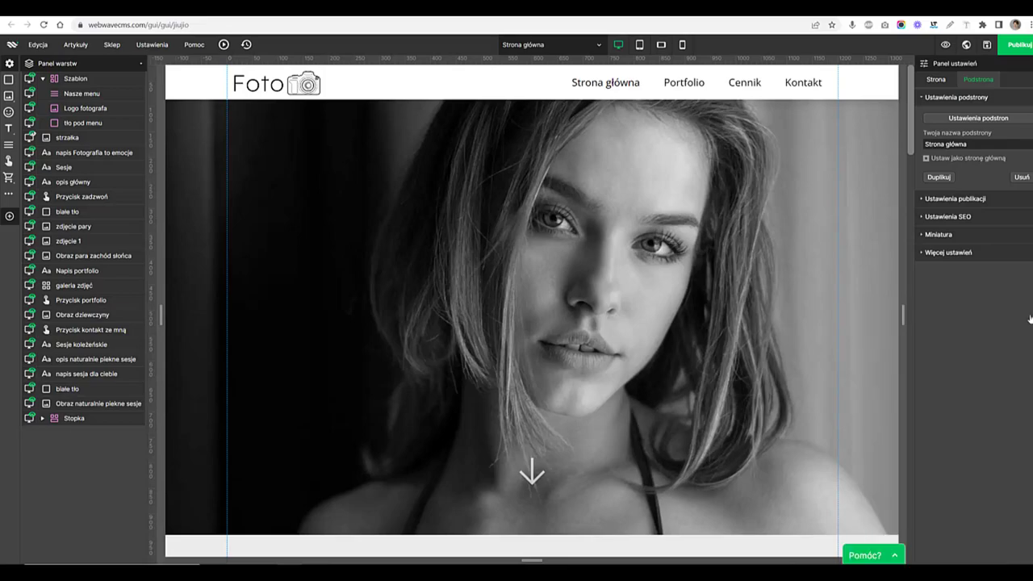
Switch the Strona główna page to the 768 px tablet view and find the Sesje section with its overlapping text and button
{"action": "left_click", "coordinate": [607, 184]}
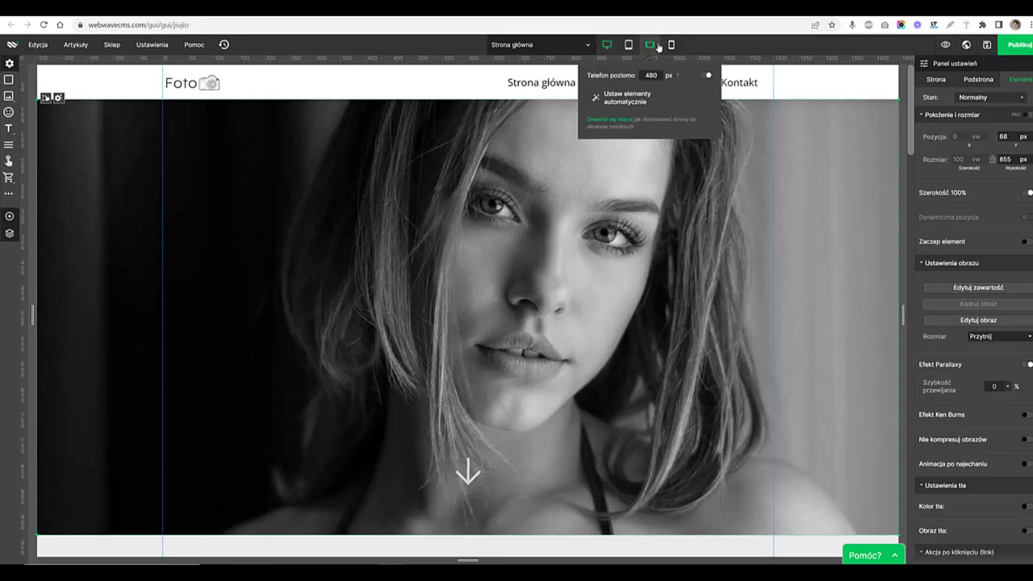
{"action": "mouse_move", "coordinate": [672, 46]}
{"action": "mouse_move", "coordinate": [632, 46]}
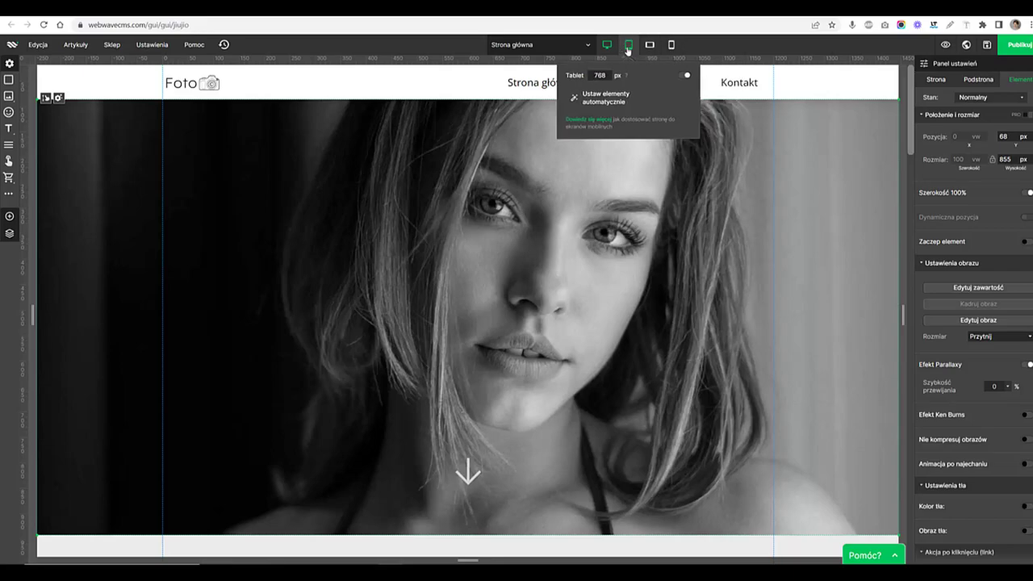
{"action": "left_click", "coordinate": [629, 47]}
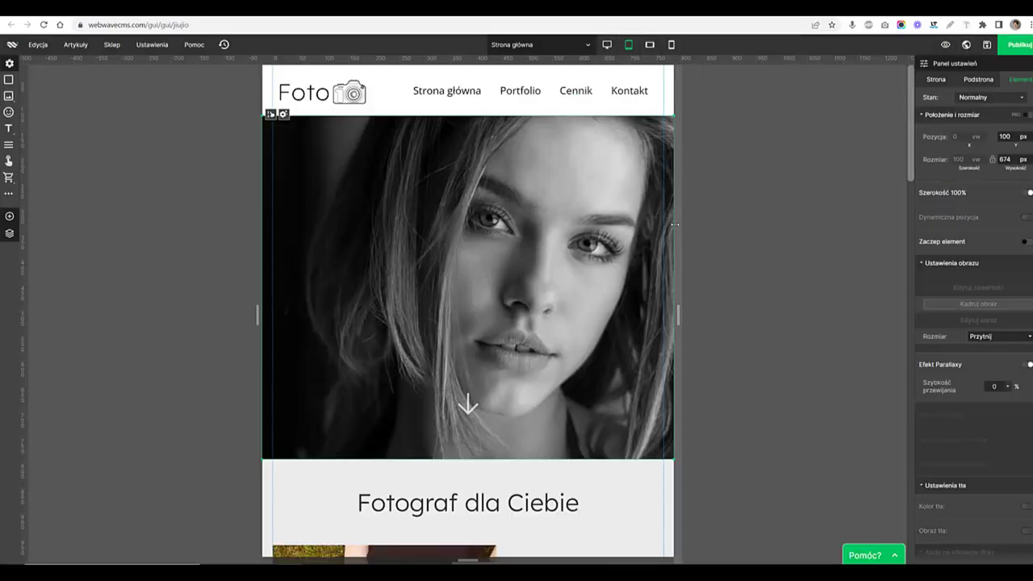
{"action": "scroll", "coordinate": [638, 249], "scroll_direction": "down", "scroll_amount": 3}
{"action": "scroll", "coordinate": [639, 249], "scroll_direction": "down", "scroll_amount": 1}
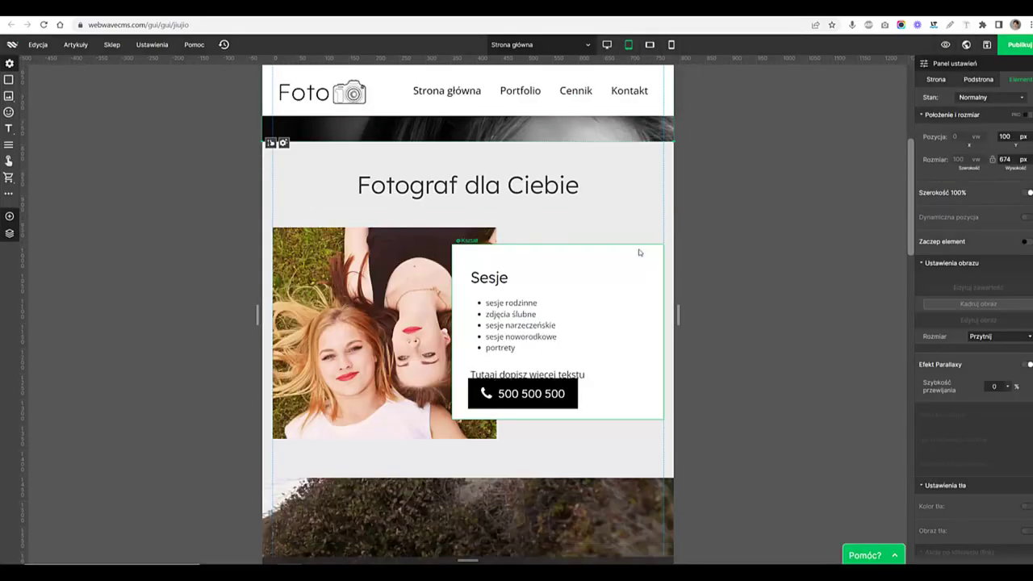
{"action": "scroll", "coordinate": [638, 250], "scroll_direction": "down", "scroll_amount": 1}
{"action": "key", "text": "Escape"}
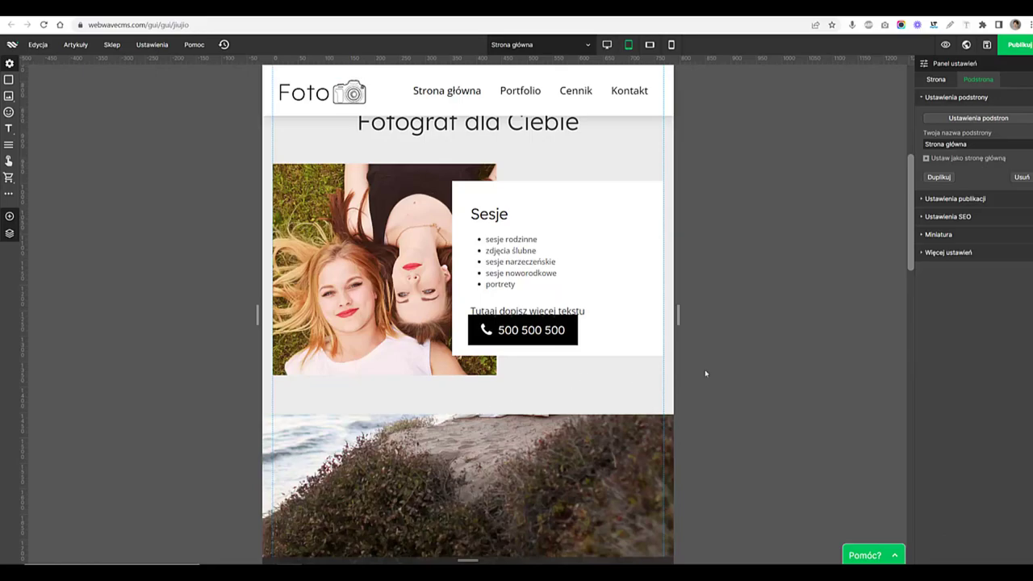
Extend the white card in the Sesje section downwards and lower the phone button below the text to Y 1269 px
{"action": "left_click", "coordinate": [569, 351]}
{"action": "left_click_drag", "start_coordinate": [564, 356], "coordinate": [567, 376]}
{"action": "left_click_drag", "start_coordinate": [548, 331], "coordinate": [548, 344]}
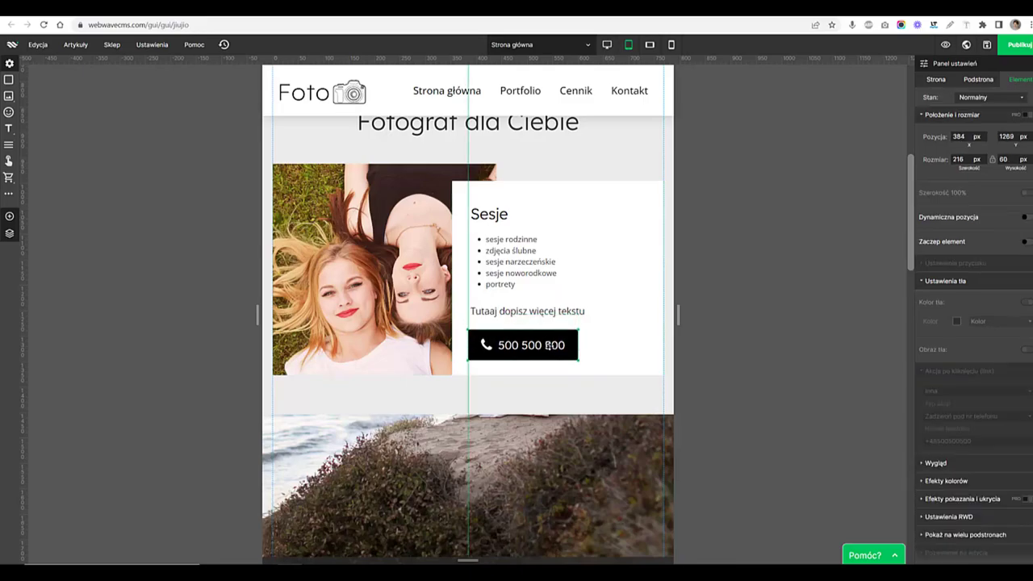
Lengthen the photo of the two women in the Sesje section and move the beach couple photo down to Y 1495 px
{"action": "left_click", "coordinate": [389, 376]}
{"action": "left_click_drag", "start_coordinate": [391, 375], "coordinate": [391, 393]}
{"action": "left_click", "coordinate": [611, 413]}
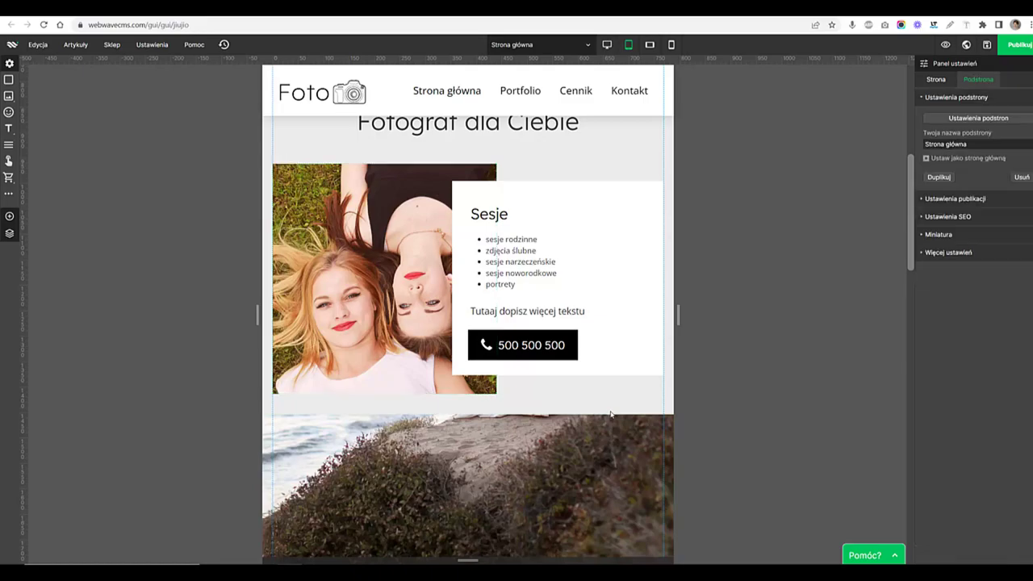
{"action": "scroll", "coordinate": [611, 417], "scroll_direction": "down", "scroll_amount": 1}
{"action": "left_click_drag", "start_coordinate": [610, 365], "coordinate": [609, 402]}
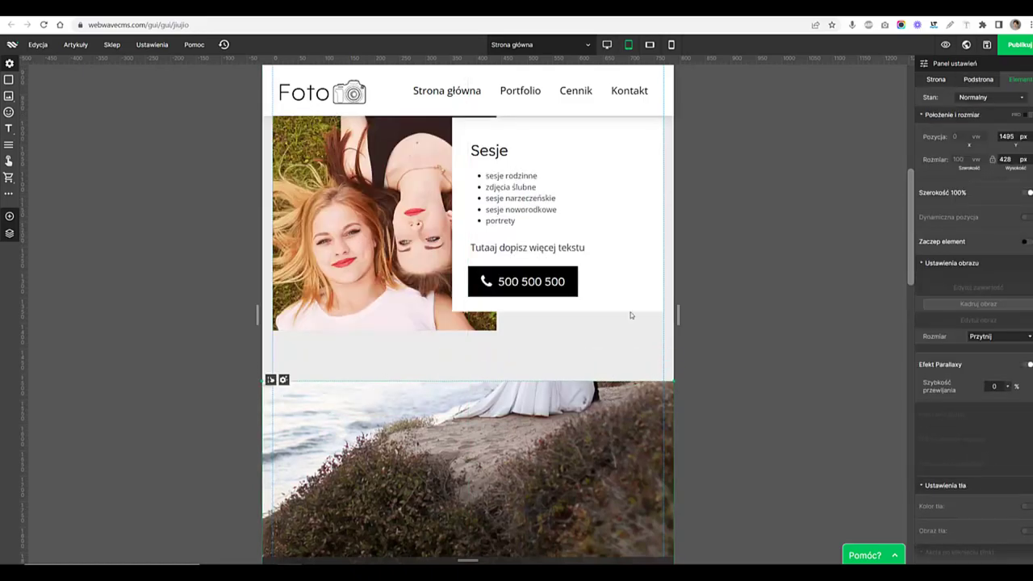
Shift the portfolio heading and the content beneath it down to Y 1950 px, clear of the beach couple photo
{"action": "scroll", "coordinate": [635, 315], "scroll_direction": "up", "scroll_amount": 5}
{"action": "scroll", "coordinate": [634, 316], "scroll_direction": "down", "scroll_amount": 2}
{"action": "scroll", "coordinate": [634, 314], "scroll_direction": "down", "scroll_amount": 6}
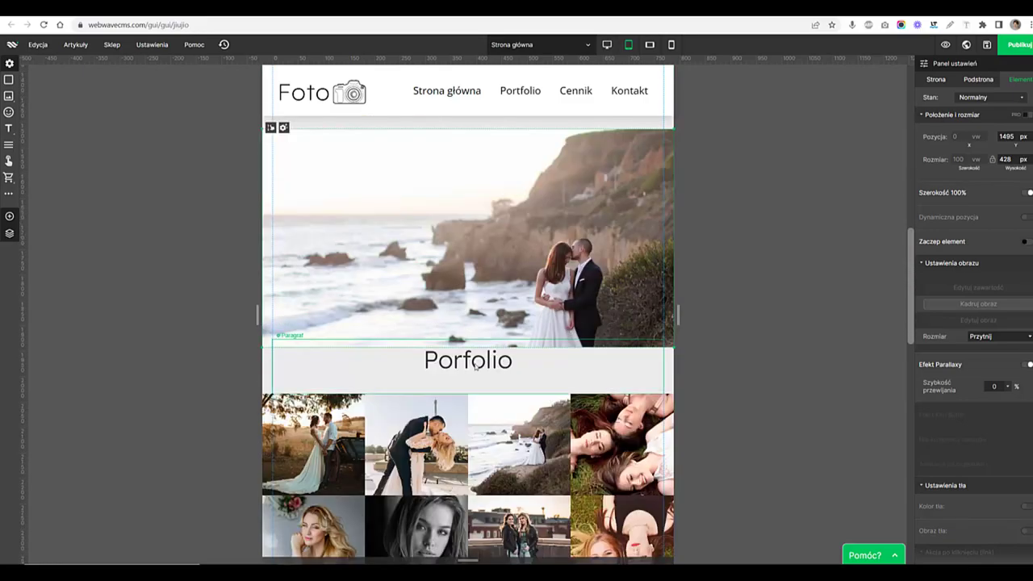
{"action": "left_click", "coordinate": [343, 359]}
{"action": "left_click_drag", "start_coordinate": [281, 339], "coordinate": [288, 361]}
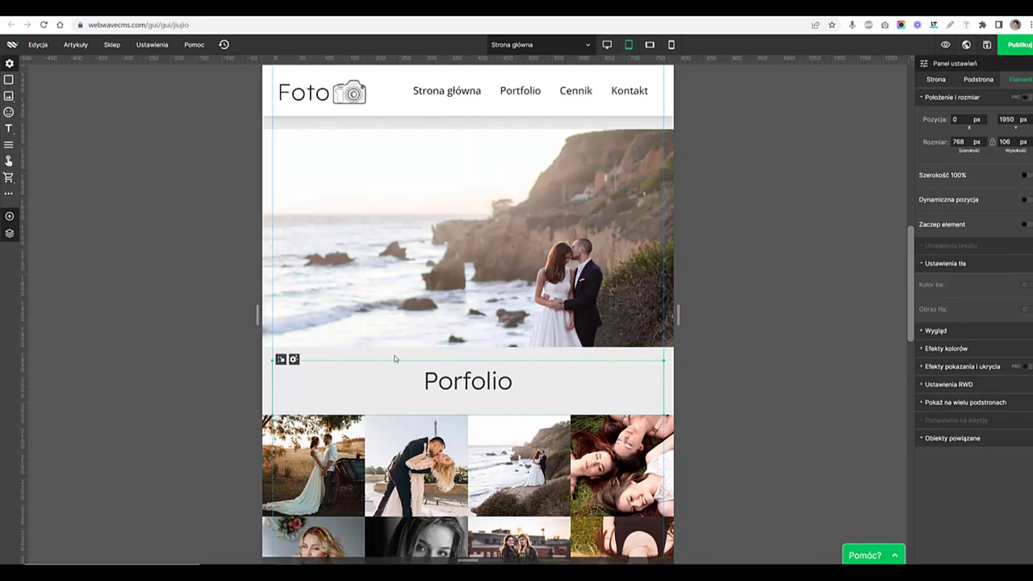
Set the spacing between images in the home page's portfolio grid to 10 for the tablet view
{"action": "scroll", "coordinate": [395, 356], "scroll_direction": "down", "scroll_amount": 3}
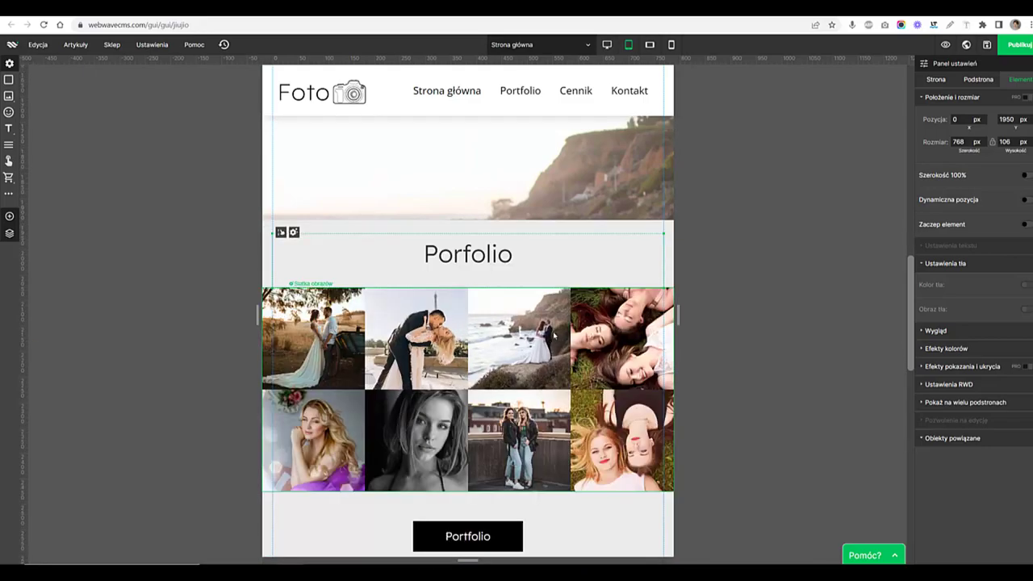
{"action": "scroll", "coordinate": [729, 359], "scroll_direction": "down", "scroll_amount": 3}
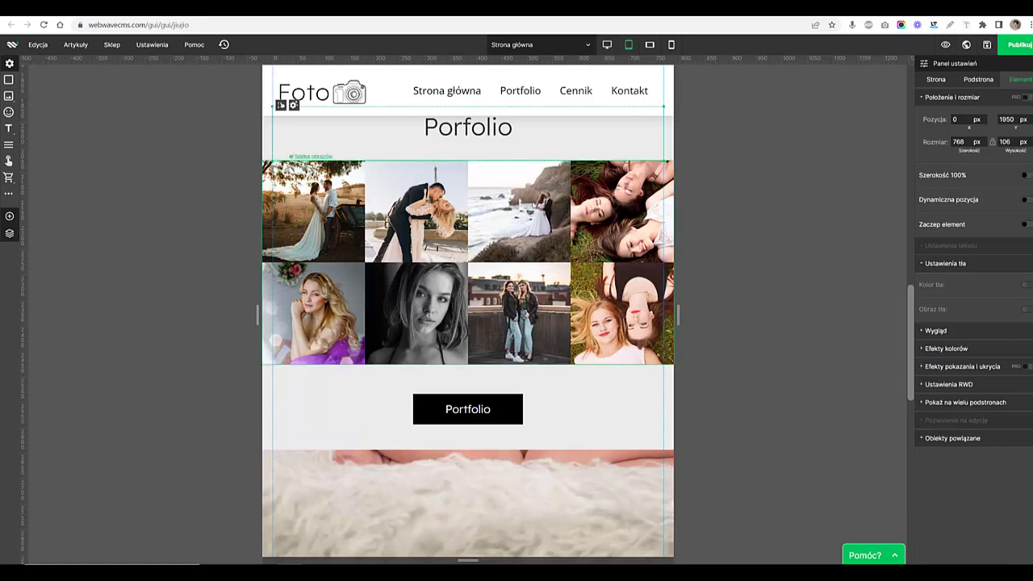
{"action": "left_click", "coordinate": [517, 226]}
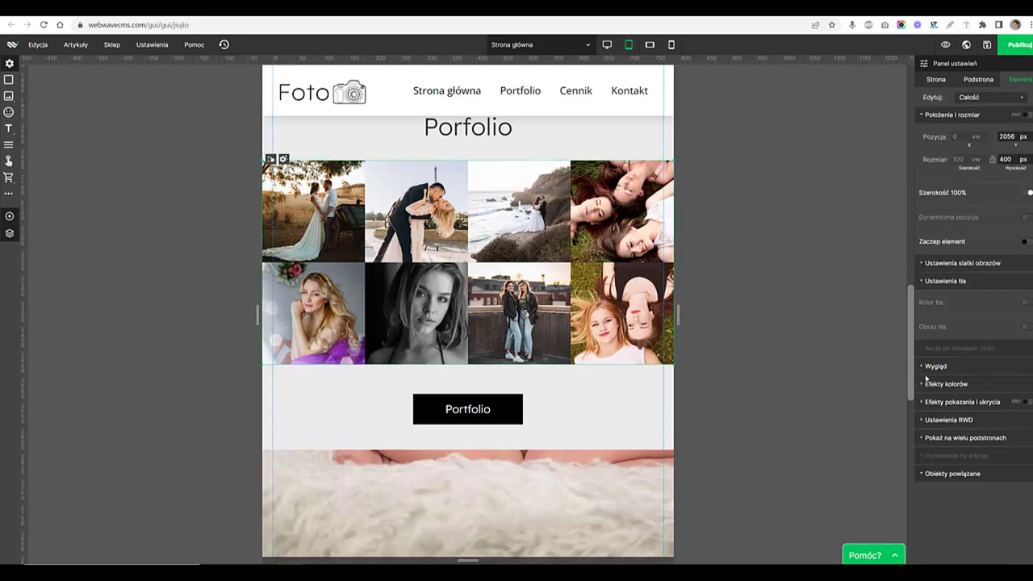
{"action": "left_click", "coordinate": [946, 264]}
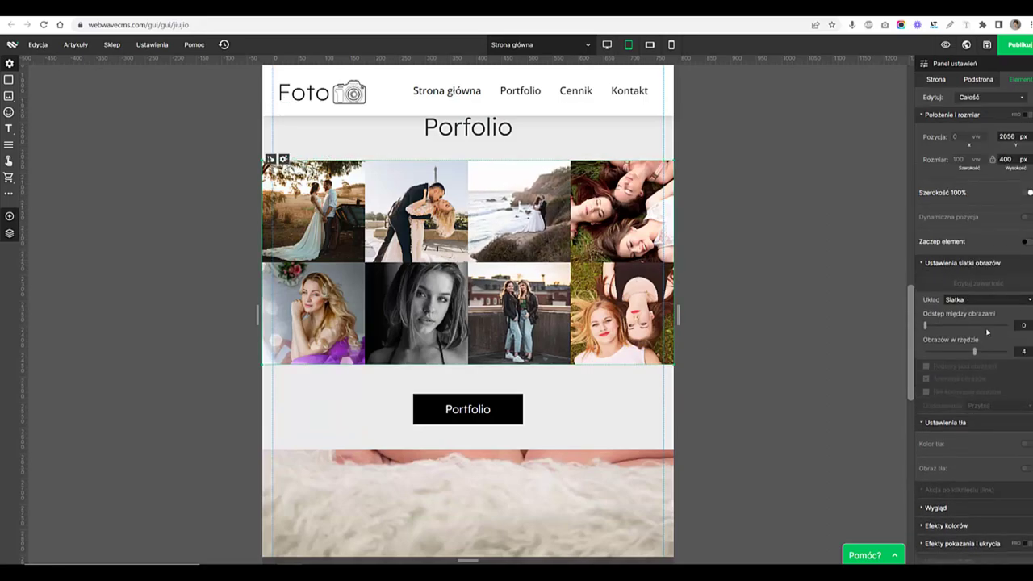
{"action": "type", "text": "5"}
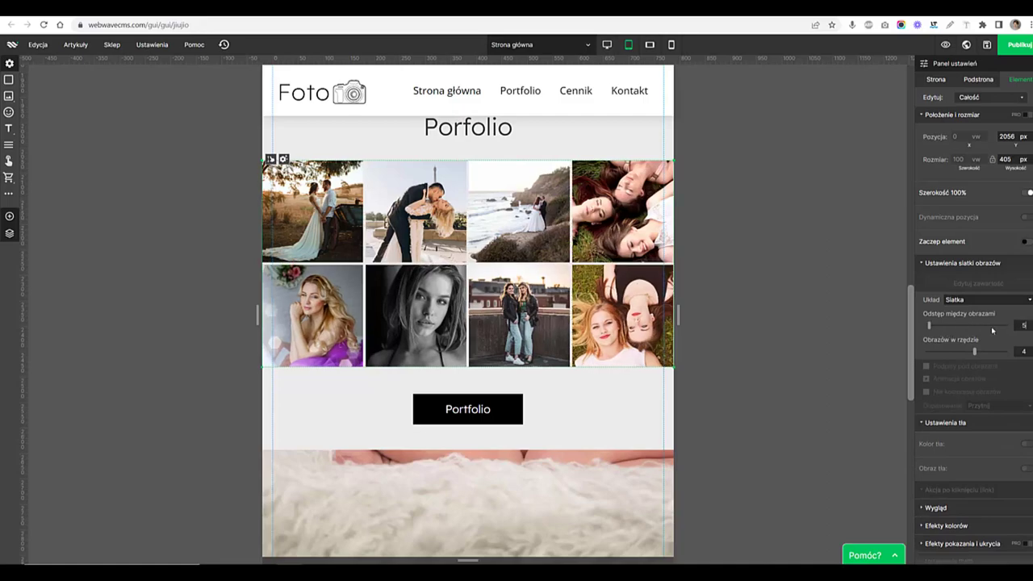
{"action": "type", "text": "10"}
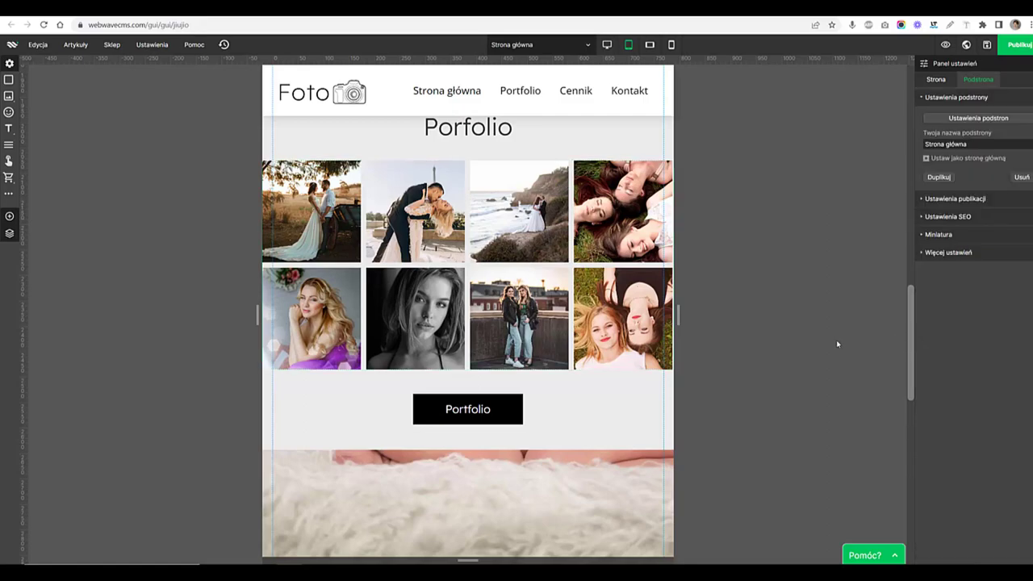
{"action": "left_click", "coordinate": [835, 340]}
Move the newborn photo down to Y 2639 px and check the rest of the tablet layout
{"action": "scroll", "coordinate": [753, 380], "scroll_direction": "down", "scroll_amount": 1}
{"action": "scroll", "coordinate": [638, 366], "scroll_direction": "down", "scroll_amount": 2}
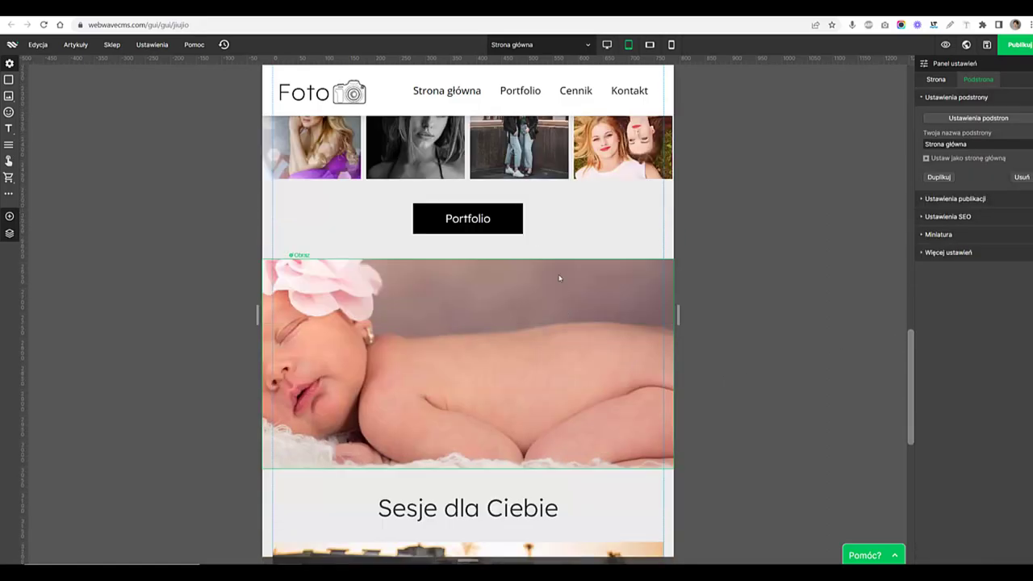
{"action": "left_click", "coordinate": [558, 268]}
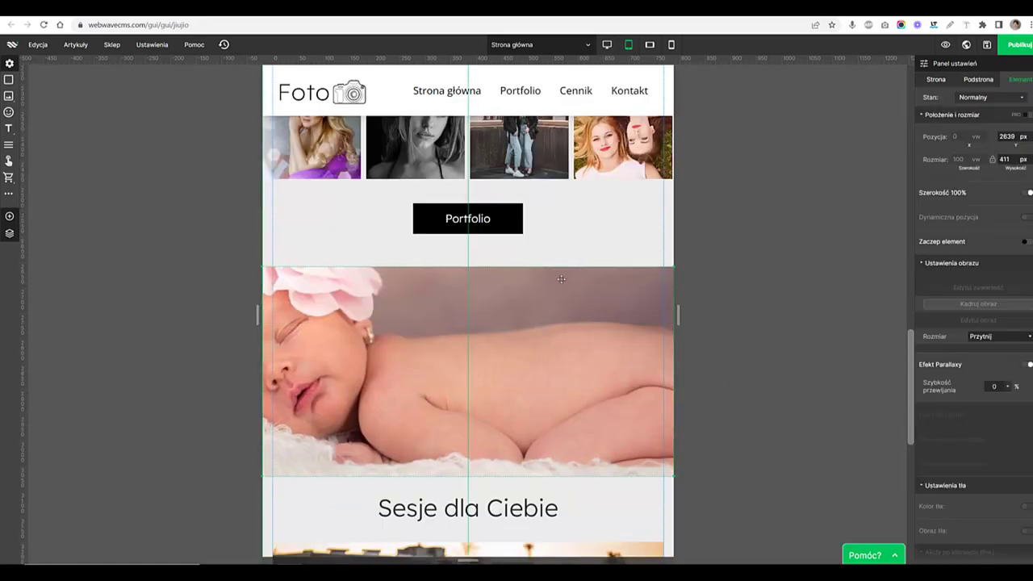
{"action": "scroll", "coordinate": [579, 314], "scroll_direction": "down", "scroll_amount": 2}
{"action": "scroll", "coordinate": [579, 314], "scroll_direction": "down", "scroll_amount": 6}
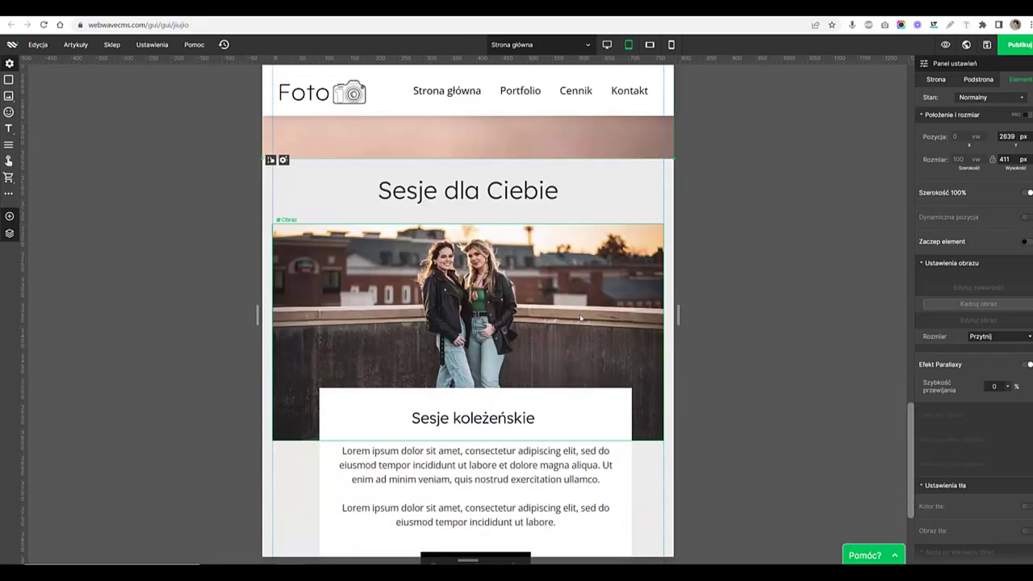
{"action": "scroll", "coordinate": [579, 317], "scroll_direction": "down", "scroll_amount": 1}
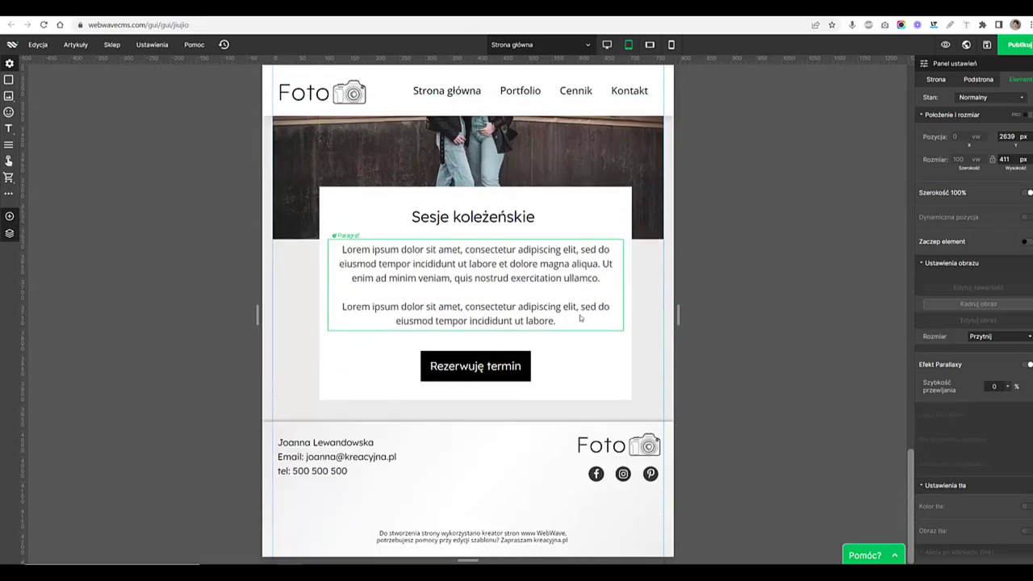
{"action": "scroll", "coordinate": [579, 318], "scroll_direction": "up", "scroll_amount": 20}
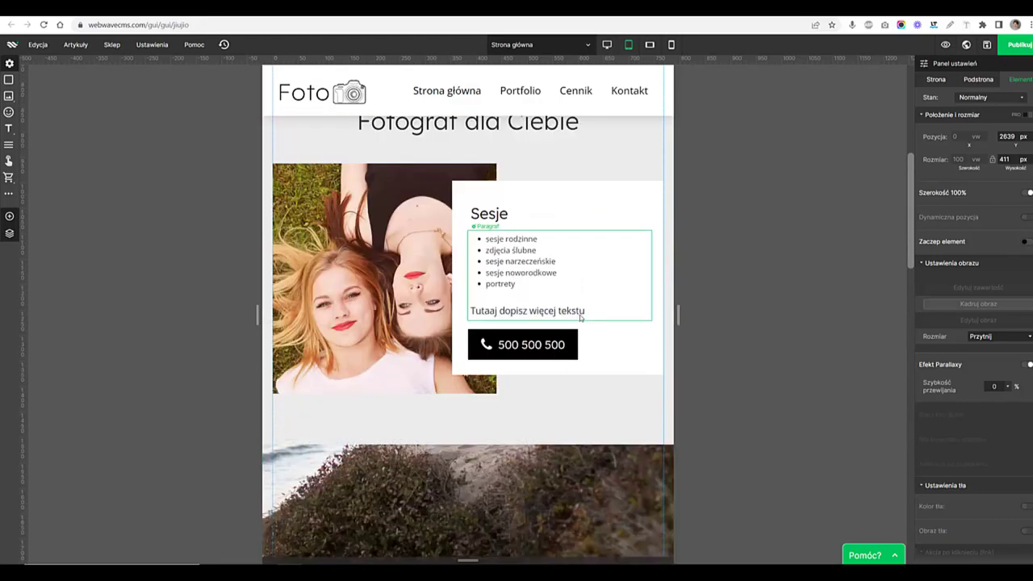
{"action": "scroll", "coordinate": [579, 317], "scroll_direction": "up", "scroll_amount": 6}
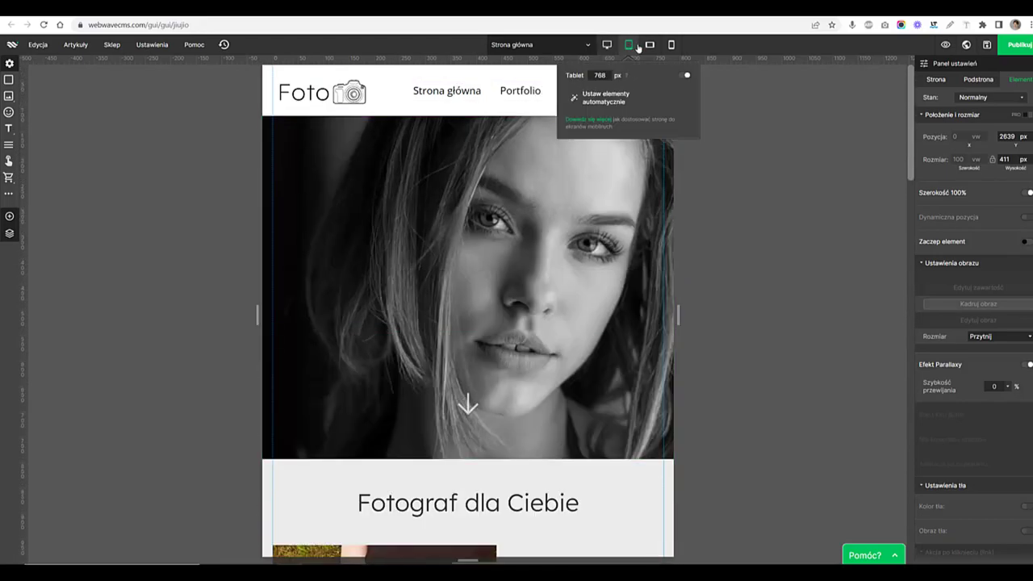
Switch to the horizontal phone view and shift the Fotograf dla Ciebie heading with the content beneath it below the hero photo
{"action": "left_click", "coordinate": [649, 45]}
{"action": "scroll", "coordinate": [673, 293], "scroll_direction": "down", "scroll_amount": 10}
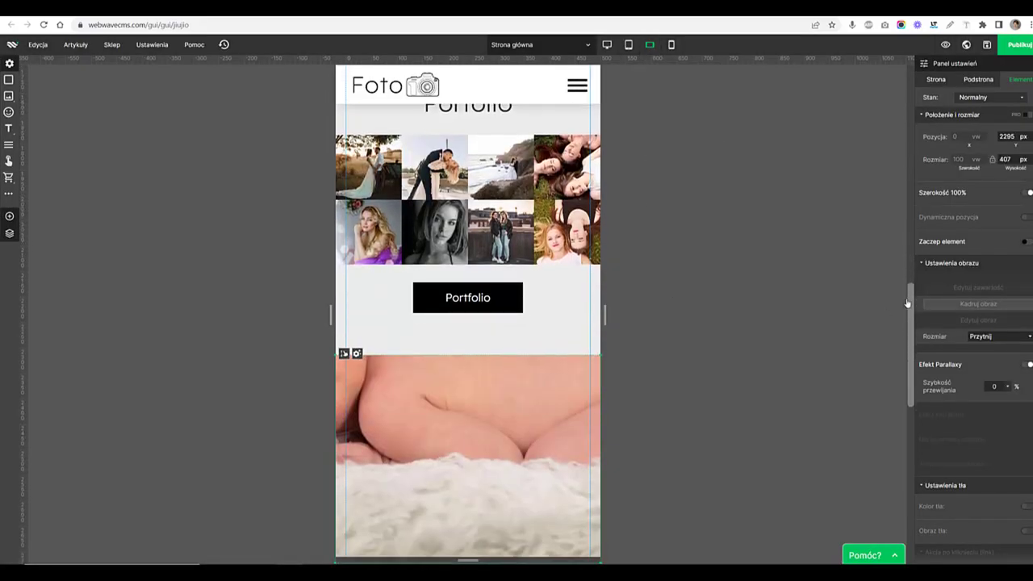
{"action": "left_click_drag", "start_coordinate": [910, 307], "coordinate": [914, 105]}
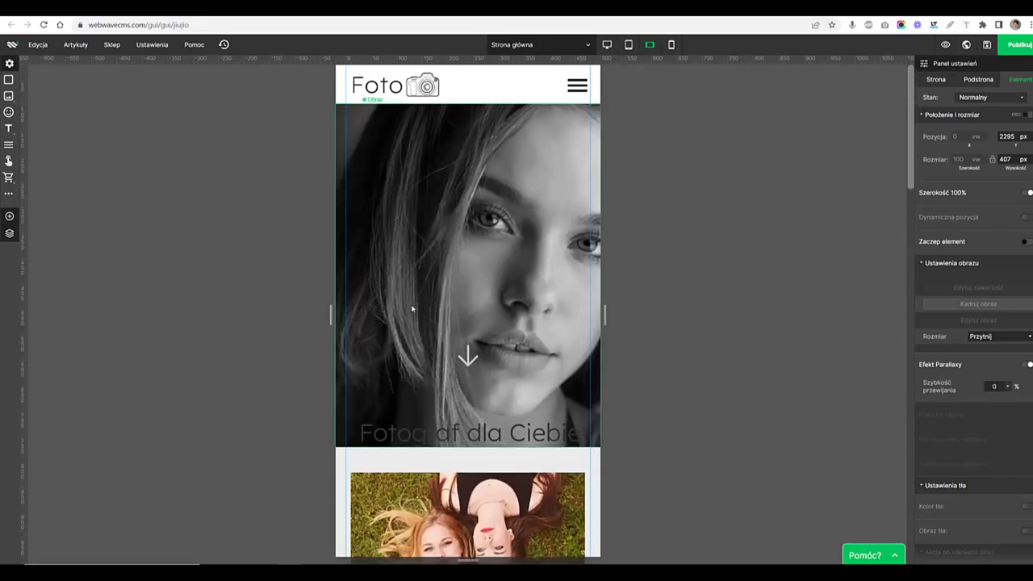
{"action": "left_click", "coordinate": [411, 303]}
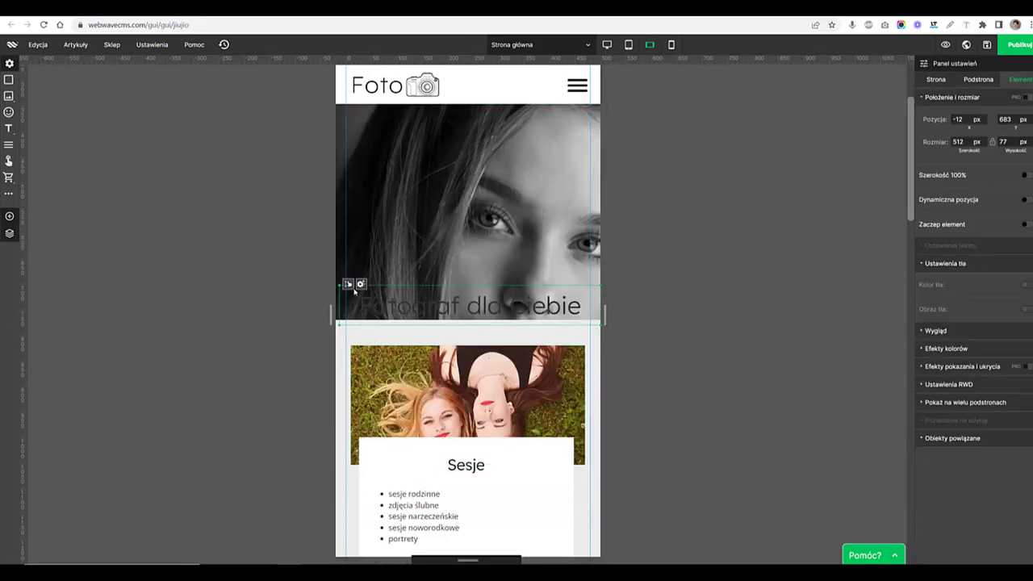
{"action": "left_click_drag", "start_coordinate": [348, 284], "coordinate": [348, 331]}
Lower the phone button in the Sesje section to Y 1363 px and extend the white card to 377 px in height
{"action": "scroll", "coordinate": [355, 339], "scroll_direction": "down", "scroll_amount": 3}
{"action": "left_click", "coordinate": [472, 440]}
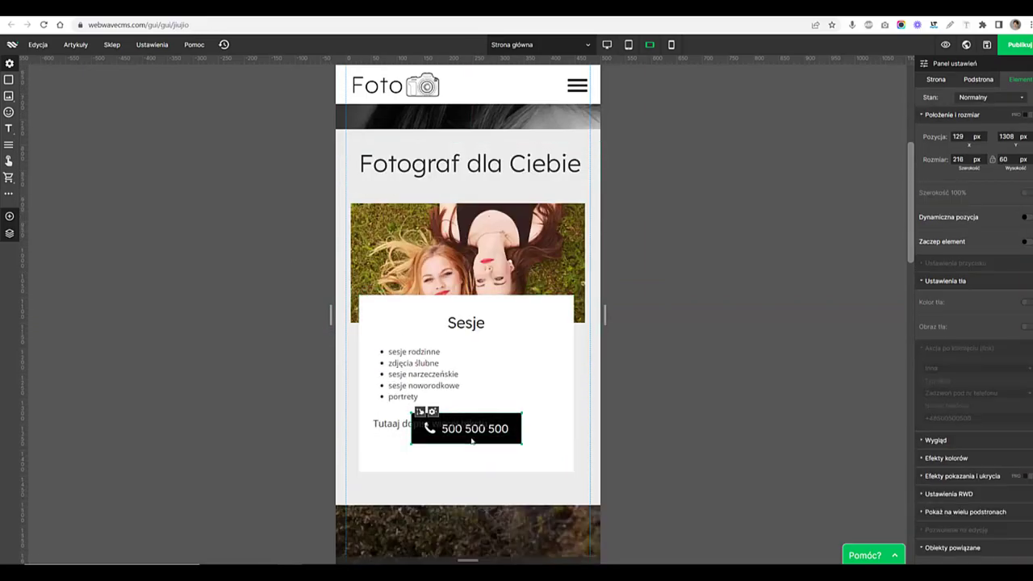
{"action": "left_click_drag", "start_coordinate": [472, 440], "coordinate": [474, 468]}
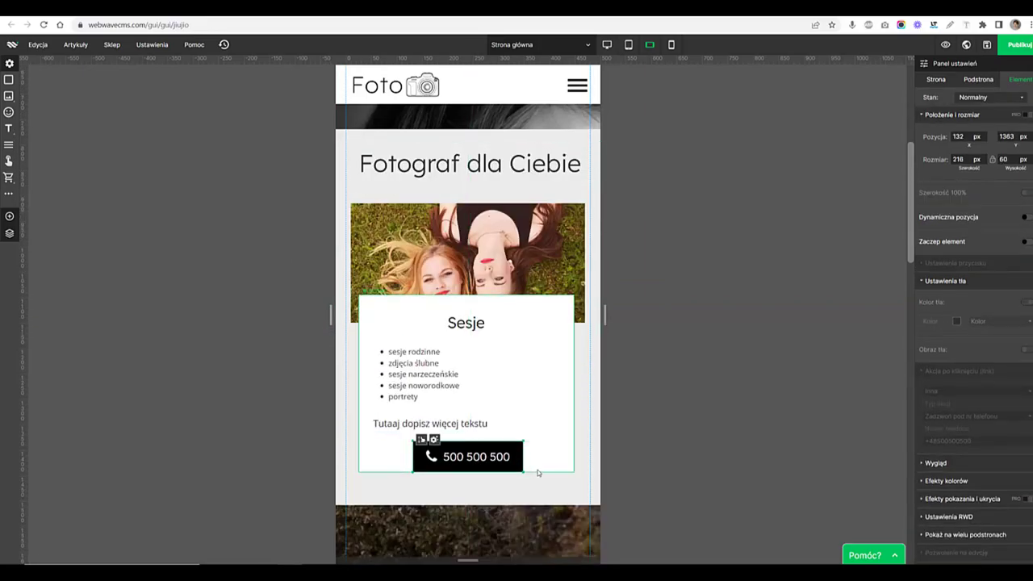
{"action": "left_click", "coordinate": [538, 472]}
{"action": "left_click_drag", "start_coordinate": [538, 472], "coordinate": [538, 487]}
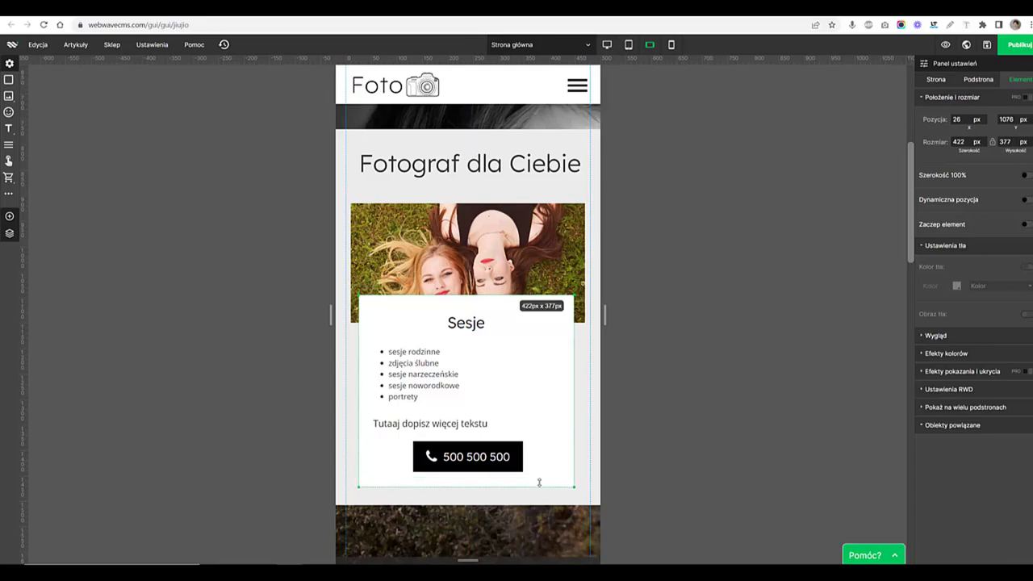
Move the beach couple photo down to Y 1530 px and shift the portfolio heading with the content beneath it to Y 1909 px
{"action": "scroll", "coordinate": [532, 432], "scroll_direction": "down", "scroll_amount": 2}
{"action": "left_click", "coordinate": [533, 432]}
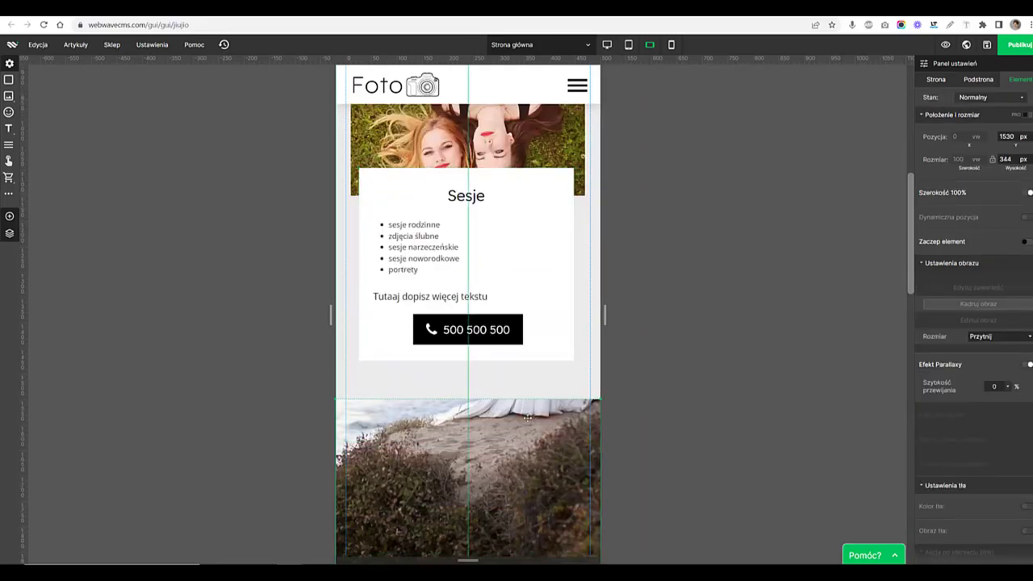
{"action": "scroll", "coordinate": [526, 417], "scroll_direction": "down", "scroll_amount": 2}
{"action": "left_click", "coordinate": [481, 472]}
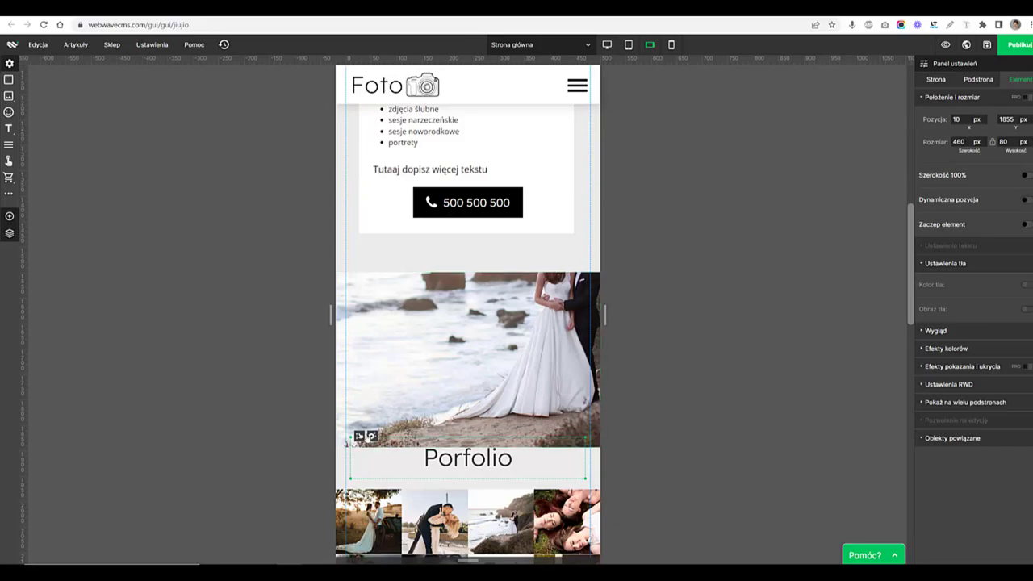
{"action": "left_click_drag", "start_coordinate": [365, 441], "coordinate": [365, 484]}
{"action": "scroll", "coordinate": [490, 446], "scroll_direction": "down", "scroll_amount": 5}
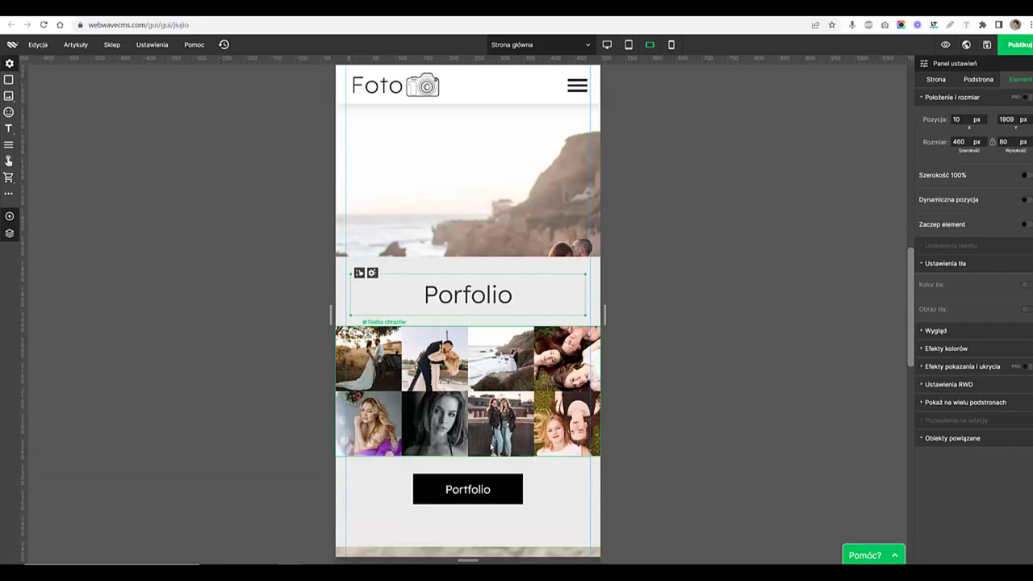
Check the rest of the horizontal phone layout and switch to the vertical phone view
{"action": "scroll", "coordinate": [490, 446], "scroll_direction": "down", "scroll_amount": 11}
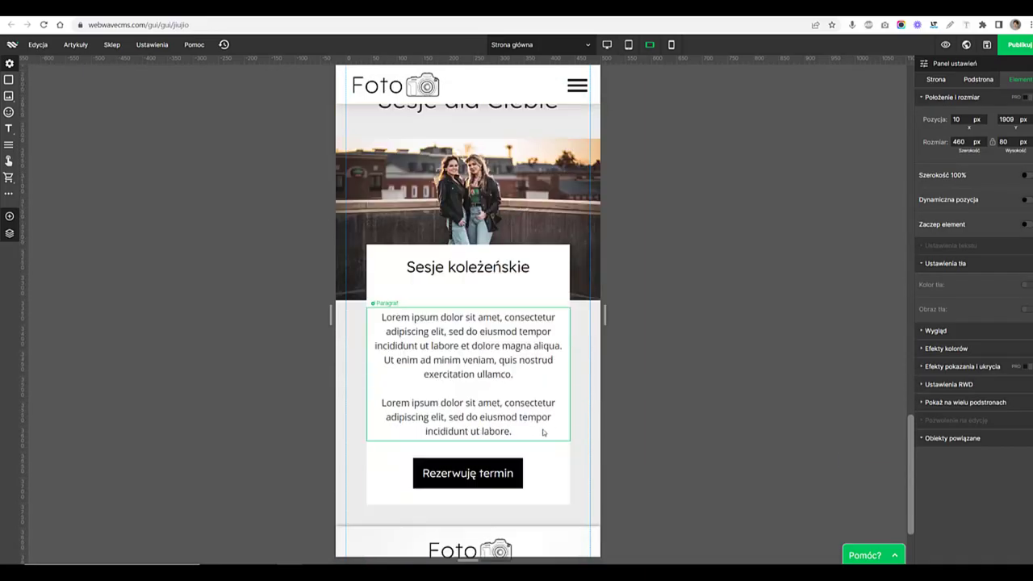
{"action": "scroll", "coordinate": [540, 422], "scroll_direction": "up", "scroll_amount": 20}
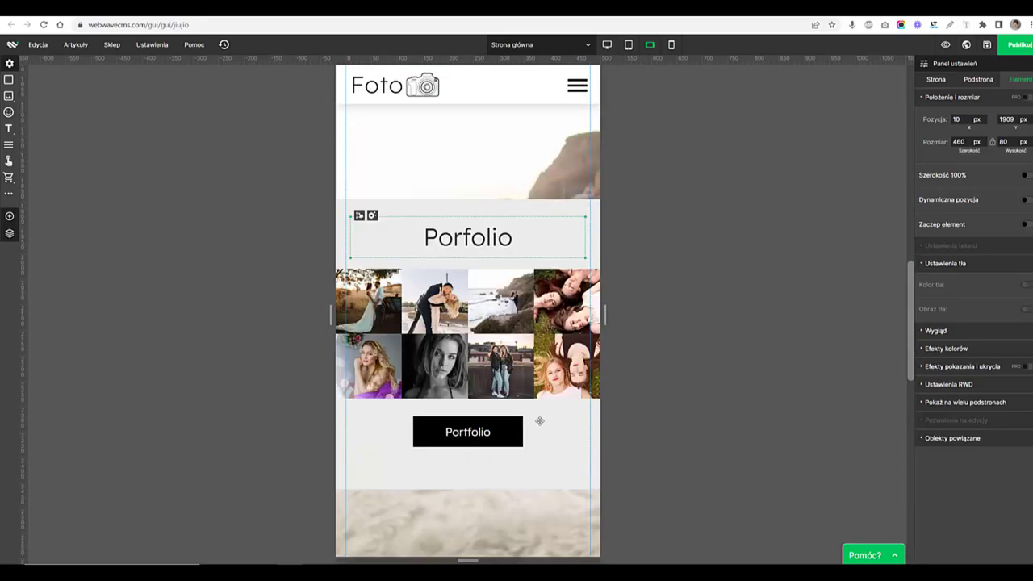
{"action": "left_click", "coordinate": [671, 44]}
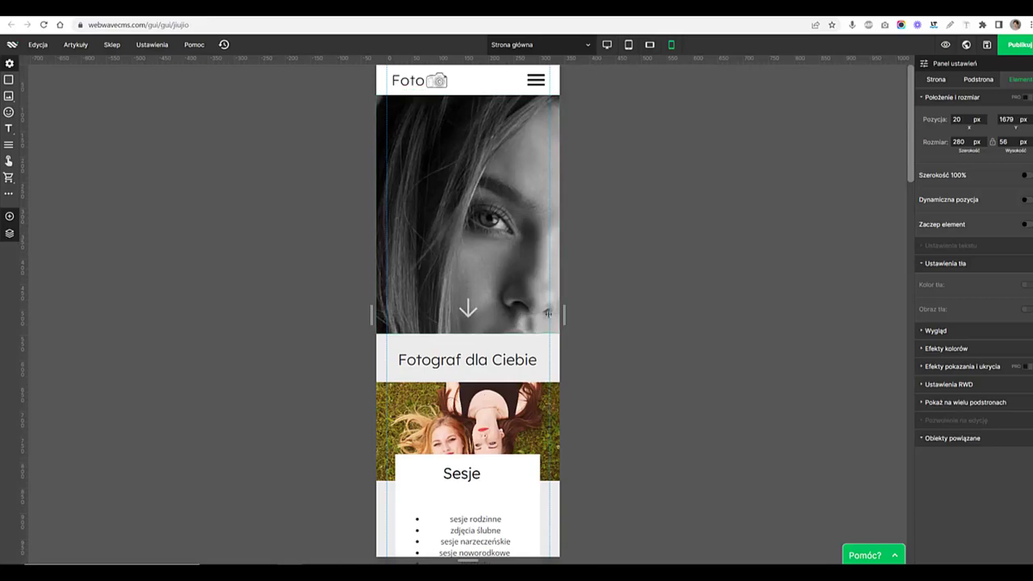
Close the gaps between the text and the phone button in the Sesje section and shorten its white card to 401 px
{"action": "scroll", "coordinate": [540, 352], "scroll_direction": "down", "scroll_amount": 3}
{"action": "left_click", "coordinate": [484, 349]}
{"action": "left_click_drag", "start_coordinate": [482, 348], "coordinate": [480, 371]}
{"action": "left_click", "coordinate": [474, 451]}
{"action": "left_click_drag", "start_coordinate": [474, 451], "coordinate": [474, 424]}
{"action": "left_click", "coordinate": [470, 484]}
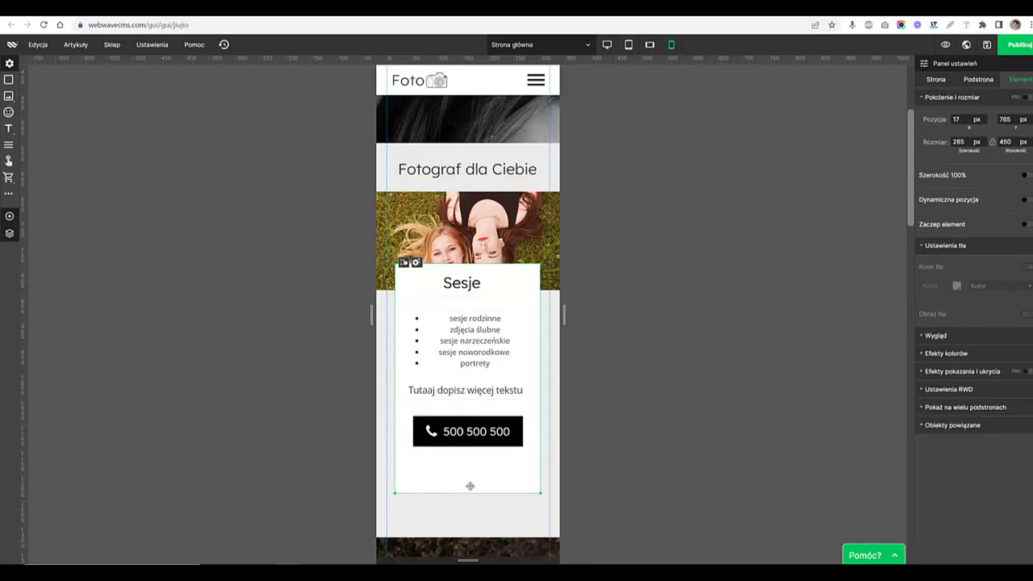
{"action": "scroll", "coordinate": [468, 460], "scroll_direction": "down", "scroll_amount": 2}
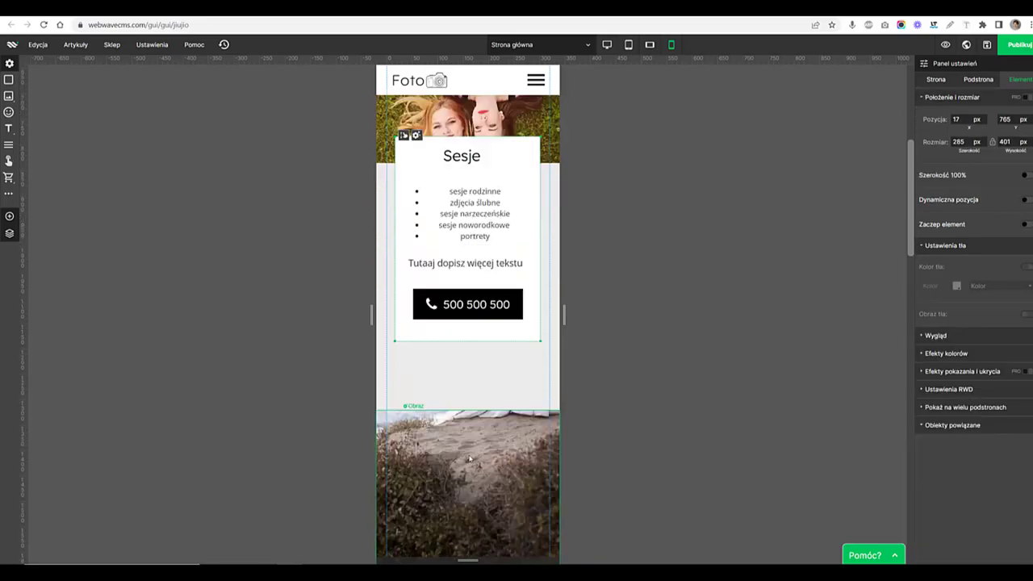
Move the beach couple photo up to Y 1224 px and shift the portfolio heading with the content beneath it to Y 1607 px
{"action": "left_click", "coordinate": [473, 416]}
{"action": "left_click_drag", "start_coordinate": [473, 416], "coordinate": [473, 378]}
{"action": "scroll", "coordinate": [471, 395], "scroll_direction": "down", "scroll_amount": 3}
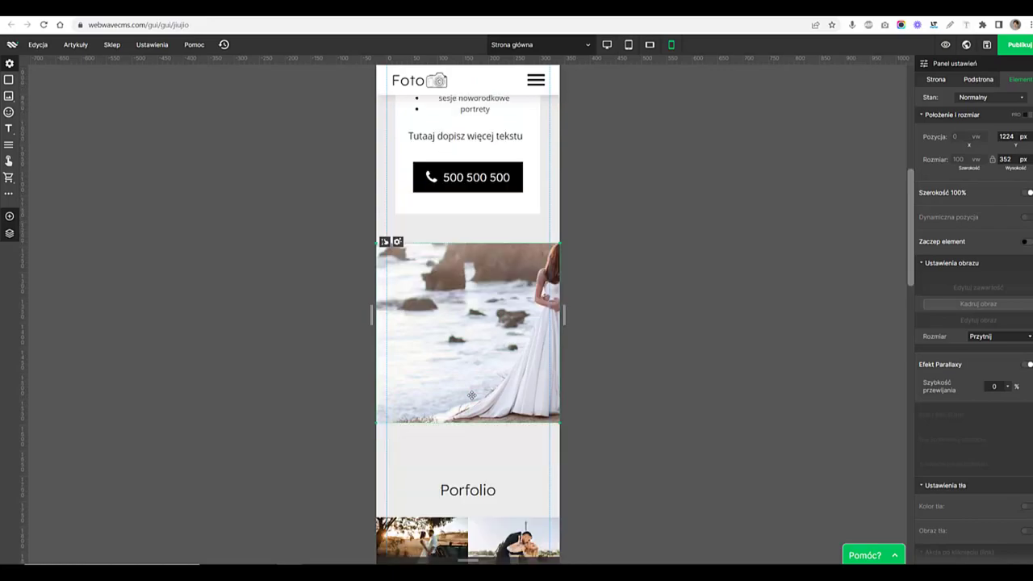
{"action": "left_click", "coordinate": [469, 426]}
{"action": "left_click_drag", "start_coordinate": [405, 410], "coordinate": [405, 374]}
Shorten the newborn photo to 235 px in height and shift the Sesje dla Ciebie heading with the content beneath it up below the photo
{"action": "scroll", "coordinate": [544, 403], "scroll_direction": "down", "scroll_amount": 9}
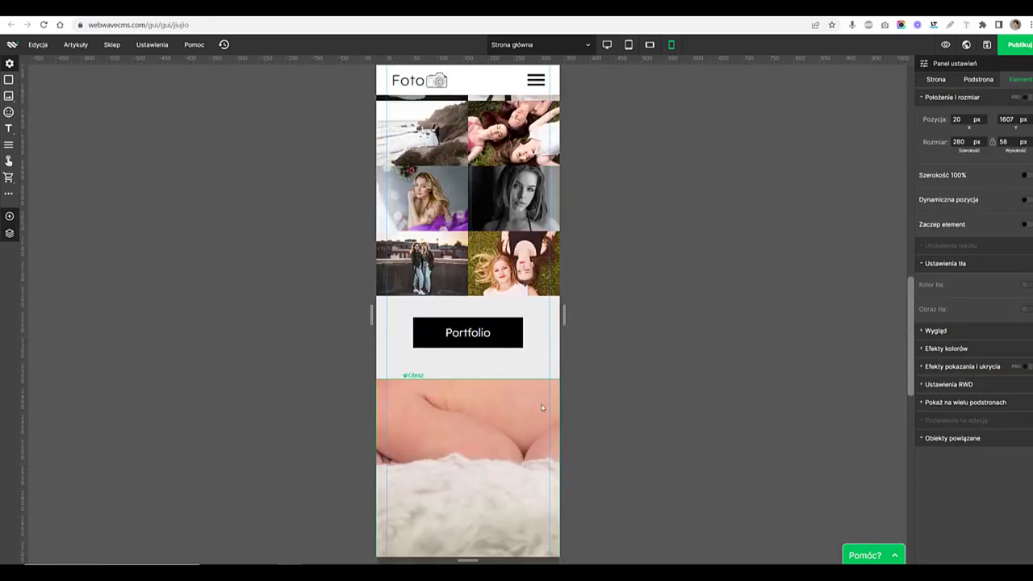
{"action": "scroll", "coordinate": [542, 408], "scroll_direction": "up", "scroll_amount": 2}
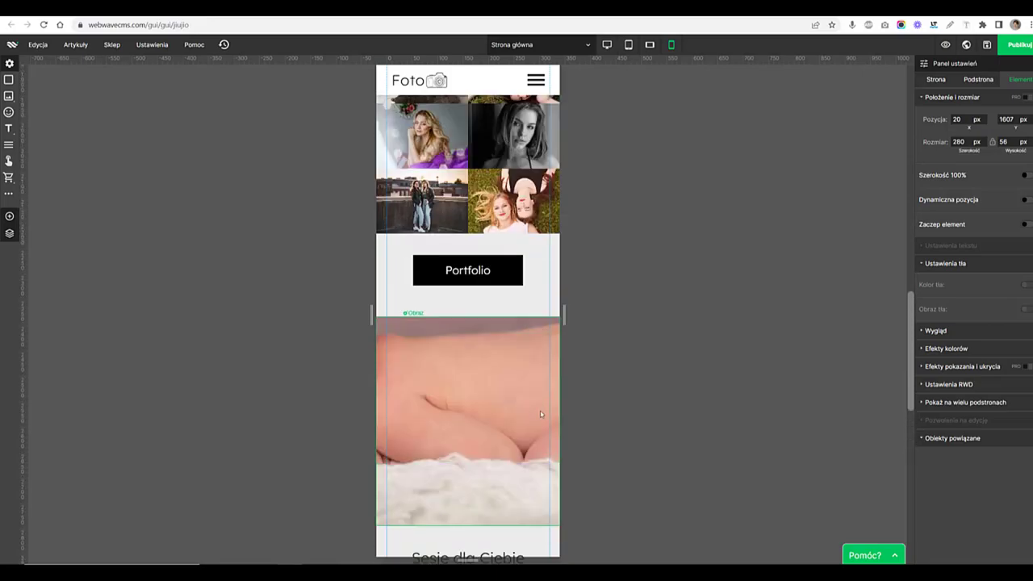
{"action": "left_click", "coordinate": [528, 524]}
{"action": "left_click_drag", "start_coordinate": [529, 523], "coordinate": [516, 438]}
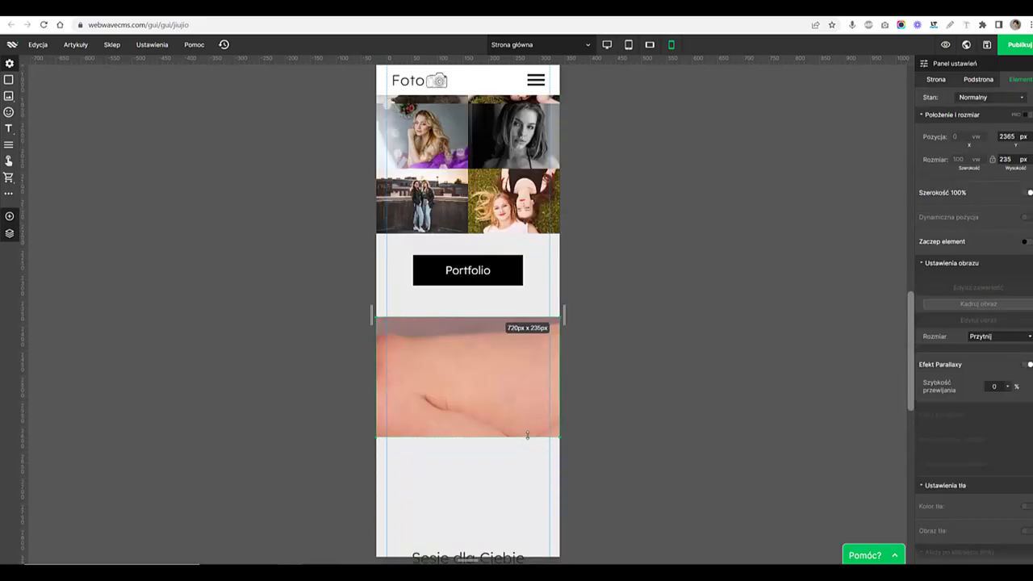
{"action": "scroll", "coordinate": [514, 438], "scroll_direction": "down", "scroll_amount": 2}
{"action": "left_click", "coordinate": [514, 439]}
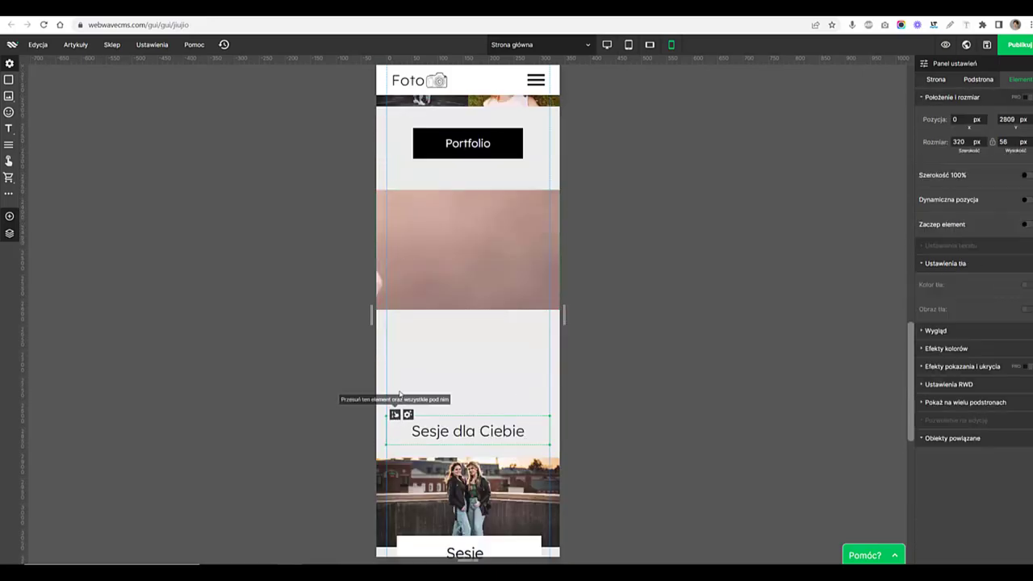
Try parallax scroll speeds of 20 % and 100 % on the newborn photo
{"action": "left_click", "coordinate": [455, 300]}
{"action": "scroll", "coordinate": [464, 307], "scroll_direction": "up", "scroll_amount": 2}
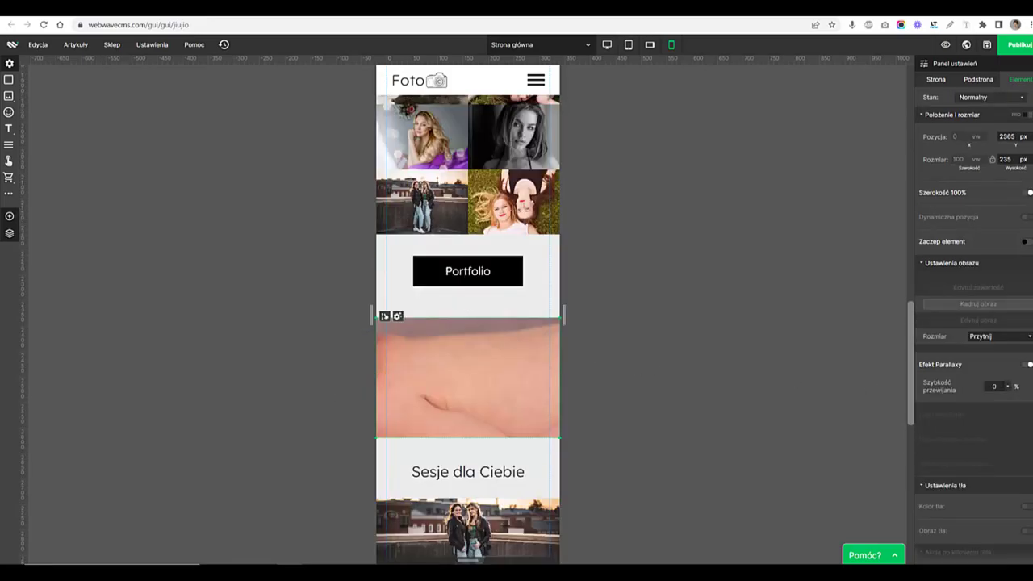
{"action": "type", "text": "20"}
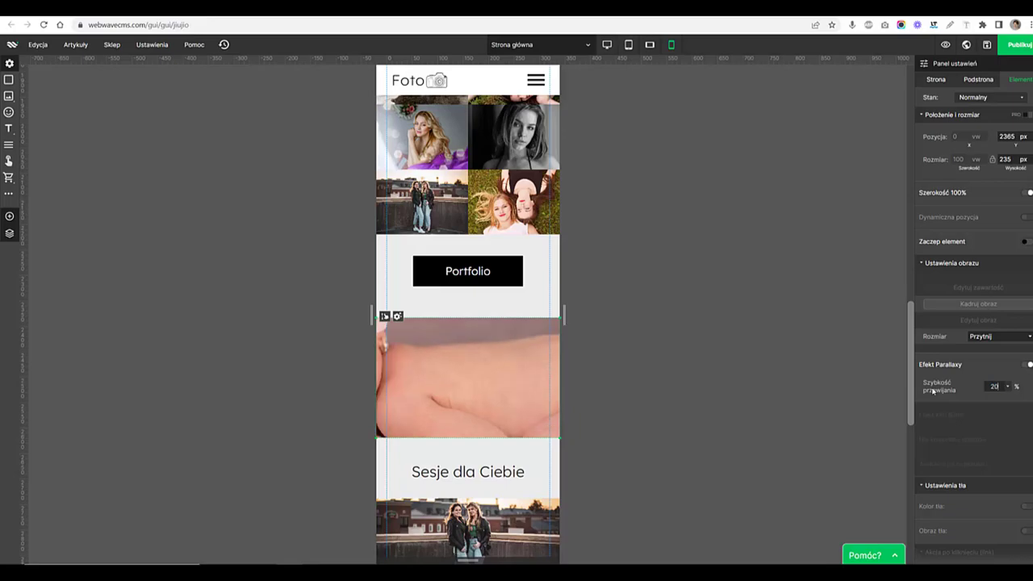
{"action": "key", "text": "ctrl+z"}
{"action": "type", "text": "100"}
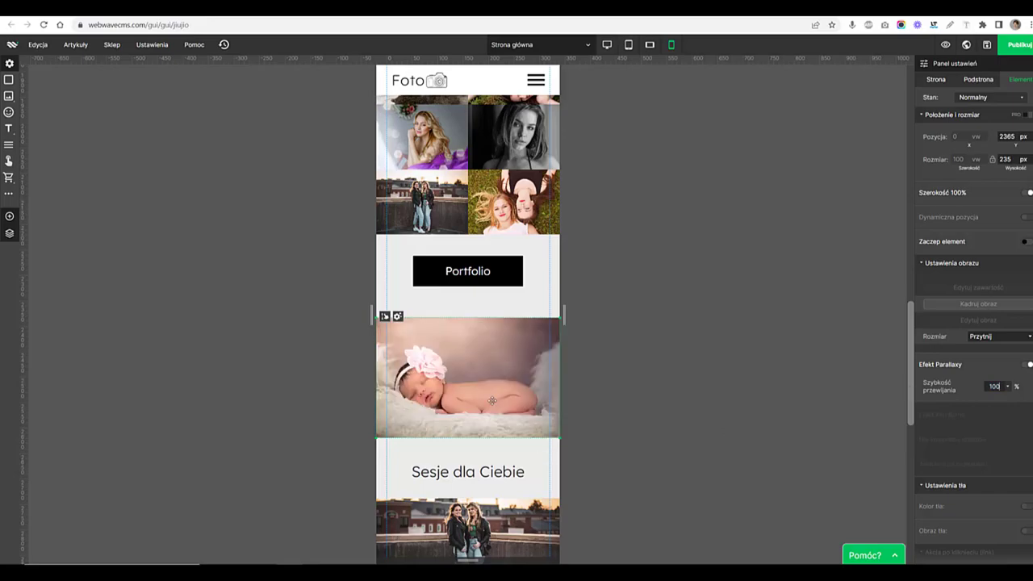
Check the phone layout down to the footer and set the newborn photo's parallax scroll speed to 80 %
{"action": "scroll", "coordinate": [504, 399], "scroll_direction": "down", "scroll_amount": 1}
{"action": "scroll", "coordinate": [510, 401], "scroll_direction": "down", "scroll_amount": 6}
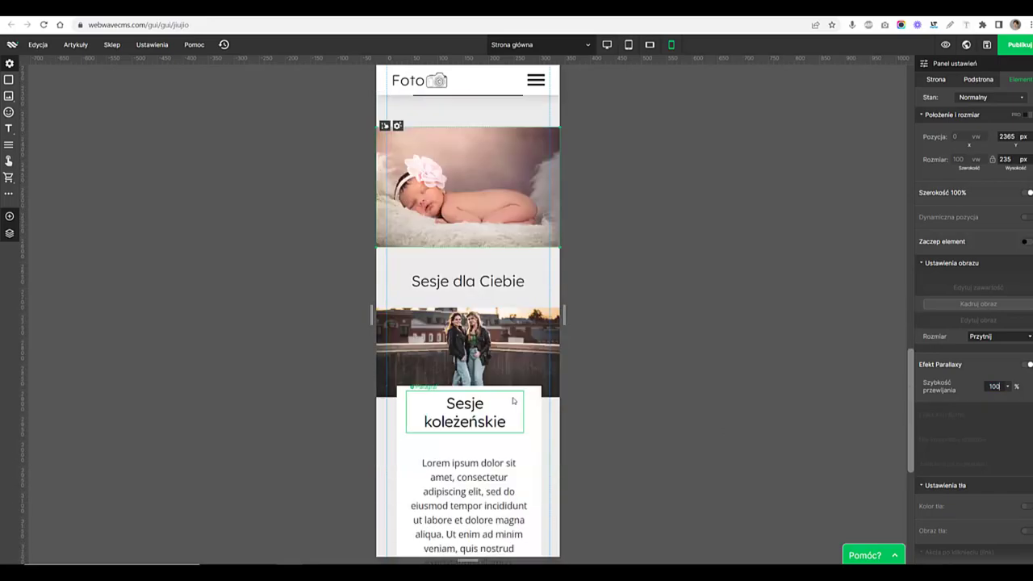
{"action": "scroll", "coordinate": [512, 400], "scroll_direction": "down", "scroll_amount": 1}
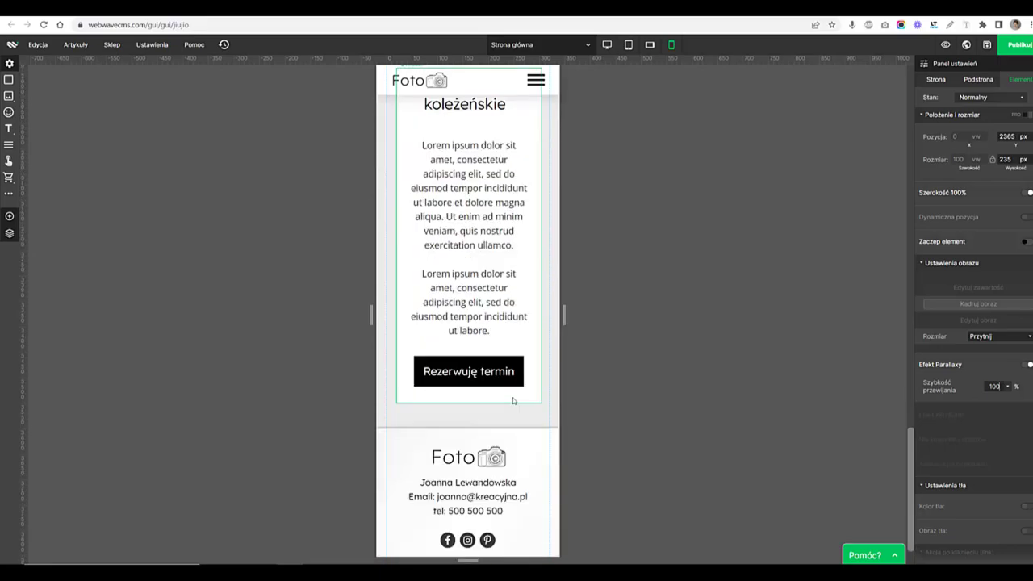
{"action": "scroll", "coordinate": [513, 401], "scroll_direction": "up", "scroll_amount": 7}
{"action": "scroll", "coordinate": [512, 400], "scroll_direction": "up", "scroll_amount": 6}
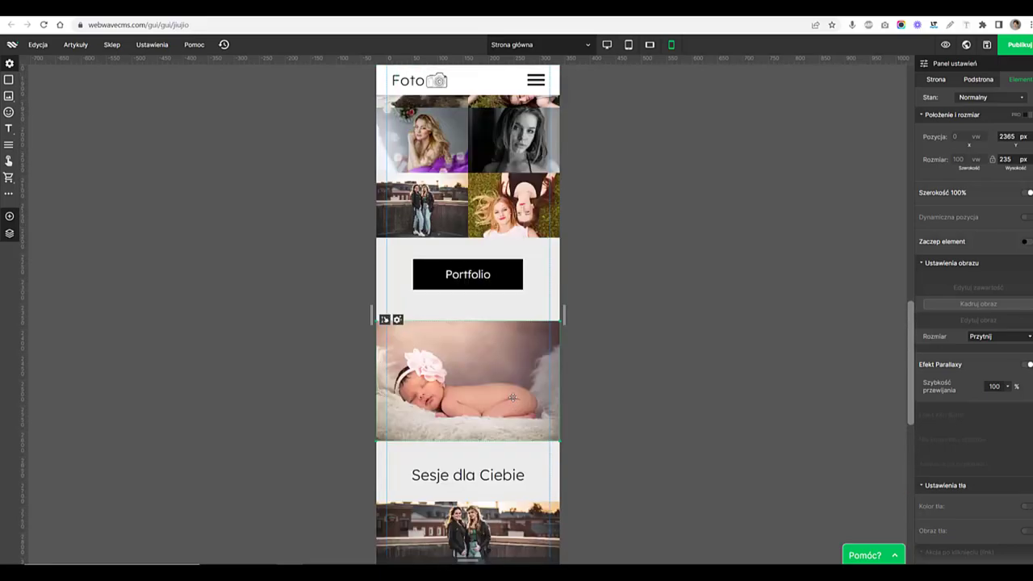
{"action": "scroll", "coordinate": [516, 398], "scroll_direction": "down", "scroll_amount": 5}
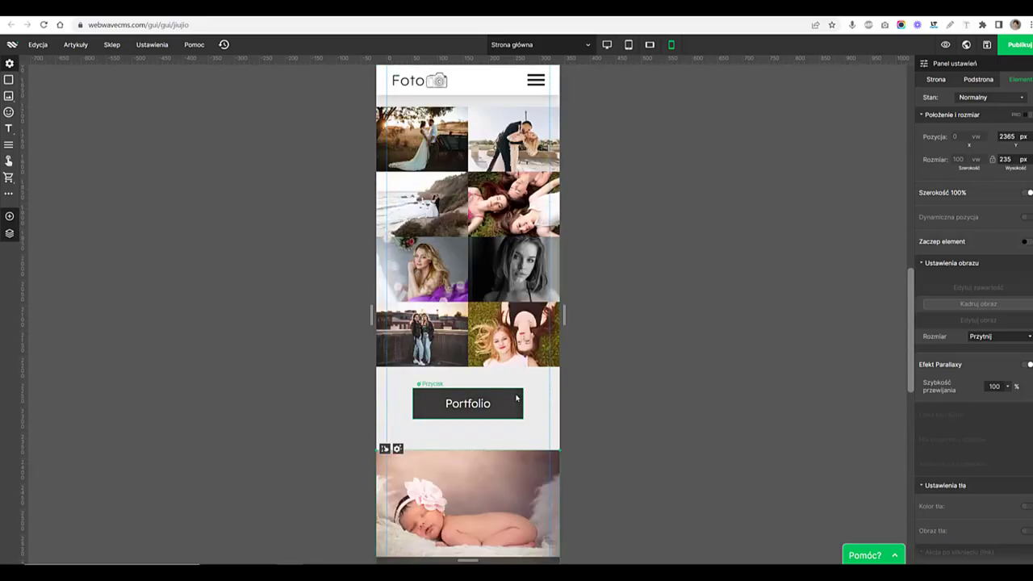
{"action": "left_click", "coordinate": [994, 386]}
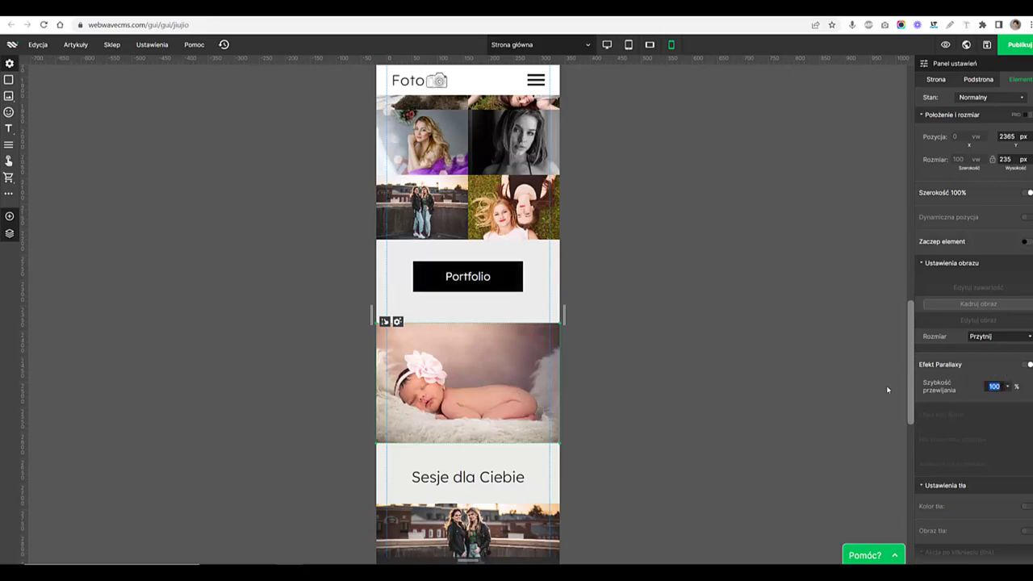
{"action": "type", "text": "80"}
{"action": "scroll", "coordinate": [474, 377], "scroll_direction": "down", "scroll_amount": 2}
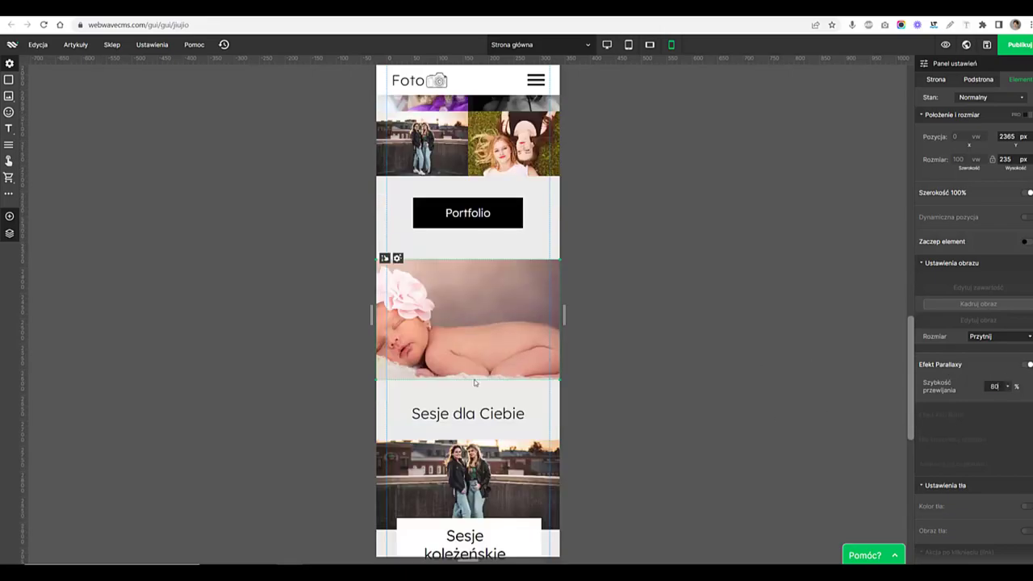
Set the beach couple photo's parallax scroll speed to 80 %
{"action": "scroll", "coordinate": [474, 377], "scroll_direction": "up", "scroll_amount": 3}
{"action": "scroll", "coordinate": [474, 377], "scroll_direction": "up", "scroll_amount": 7}
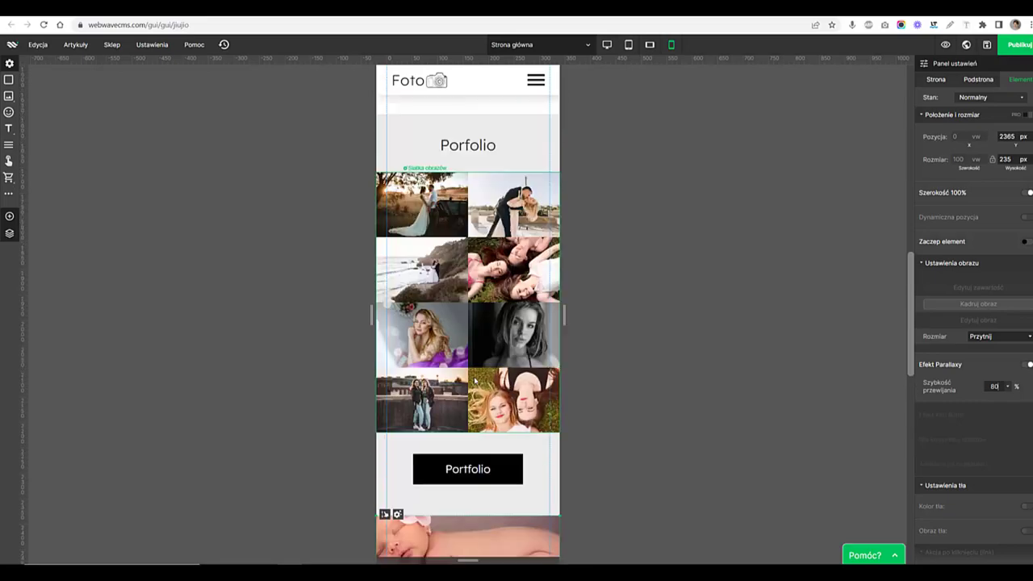
{"action": "scroll", "coordinate": [474, 381], "scroll_direction": "down", "scroll_amount": 1}
{"action": "left_click", "coordinate": [475, 381]}
{"action": "double_click", "coordinate": [982, 387]}
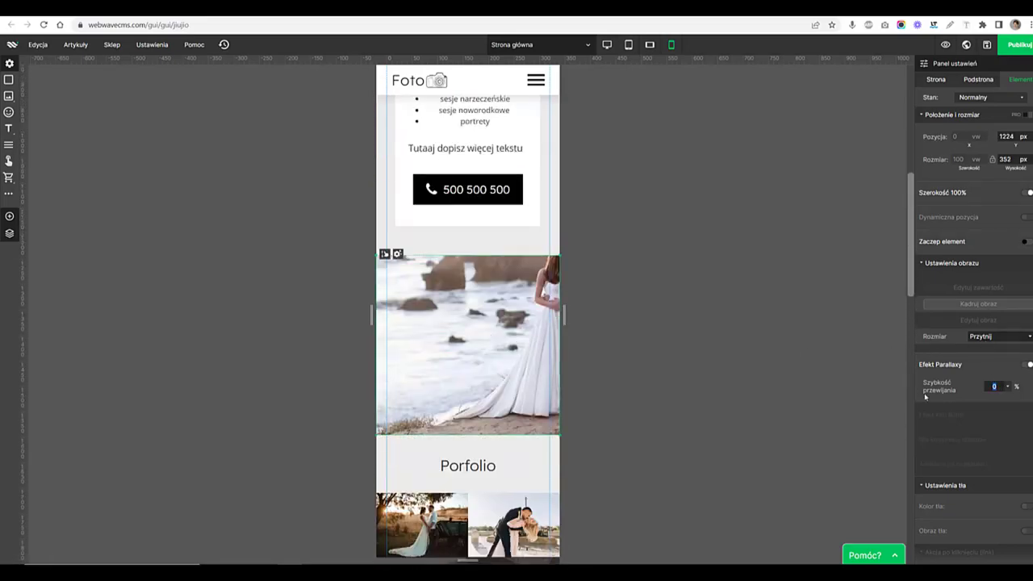
{"action": "type", "text": "80"}
Set the parallax scroll speed of the hero portrait beneath the header to 80 %
{"action": "left_click_drag", "start_coordinate": [910, 234], "coordinate": [963, 131]}
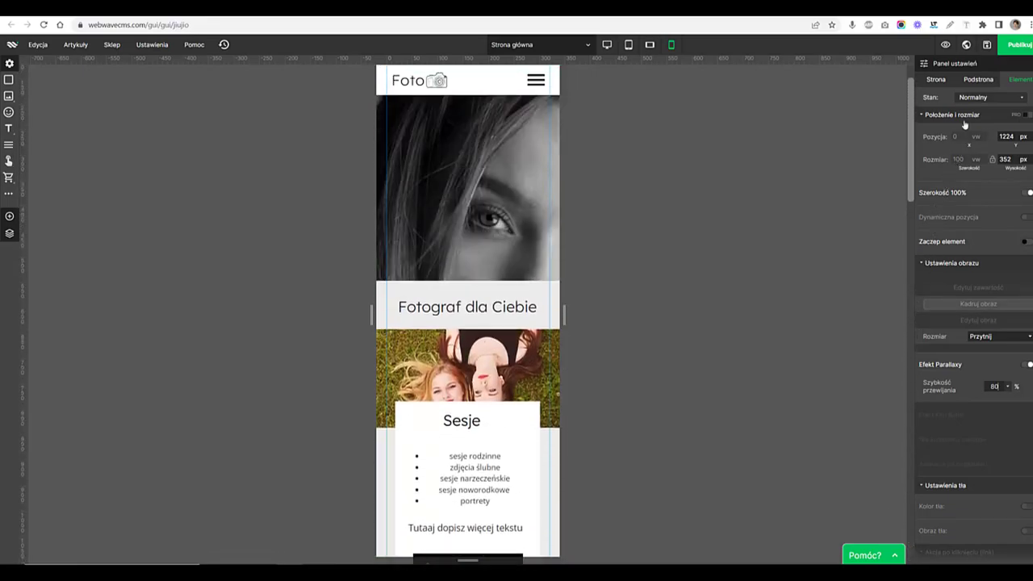
{"action": "left_click", "coordinate": [489, 132]}
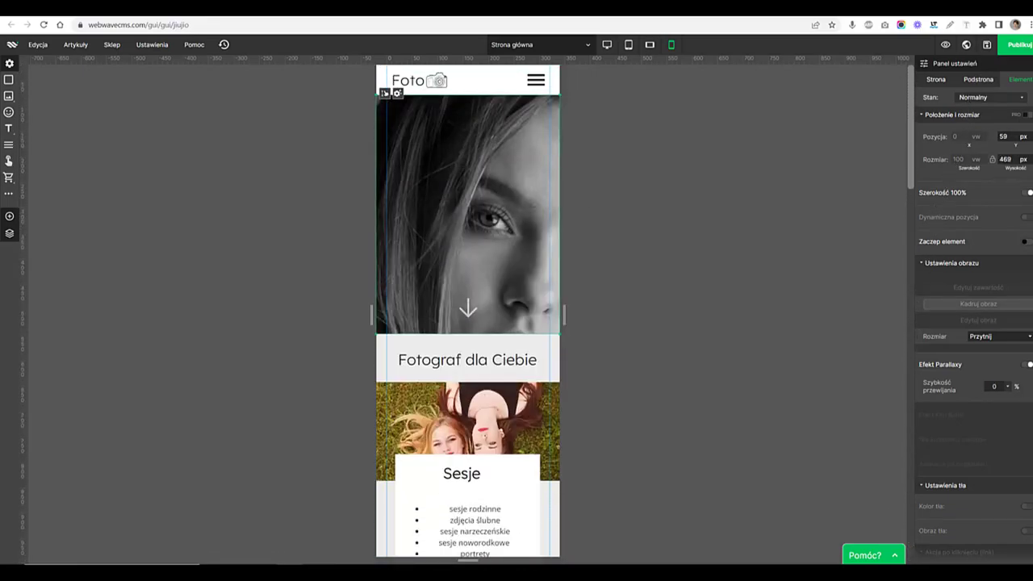
{"action": "type", "text": "80"}
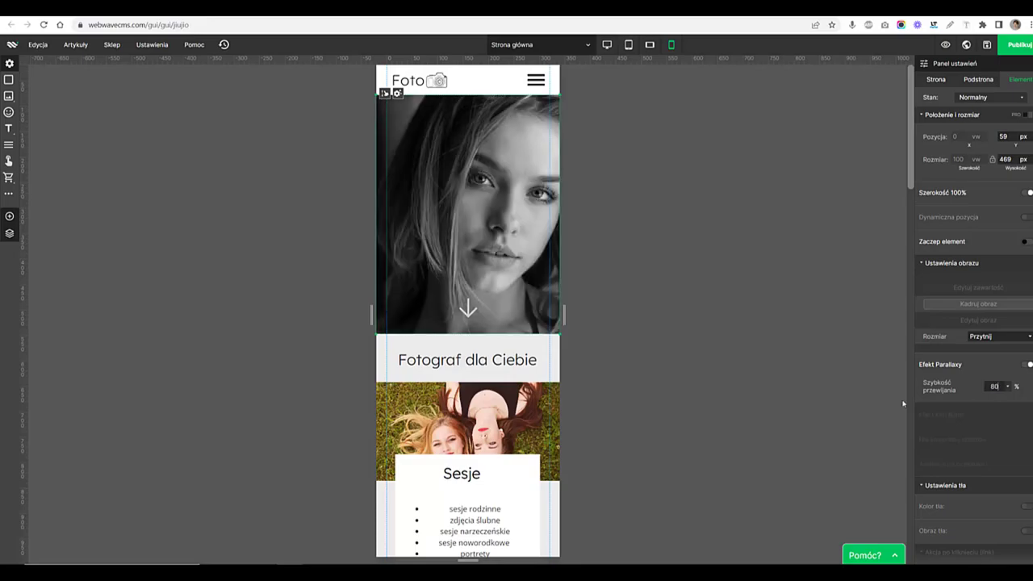
{"action": "left_click_drag", "start_coordinate": [910, 100], "coordinate": [908, 196]}
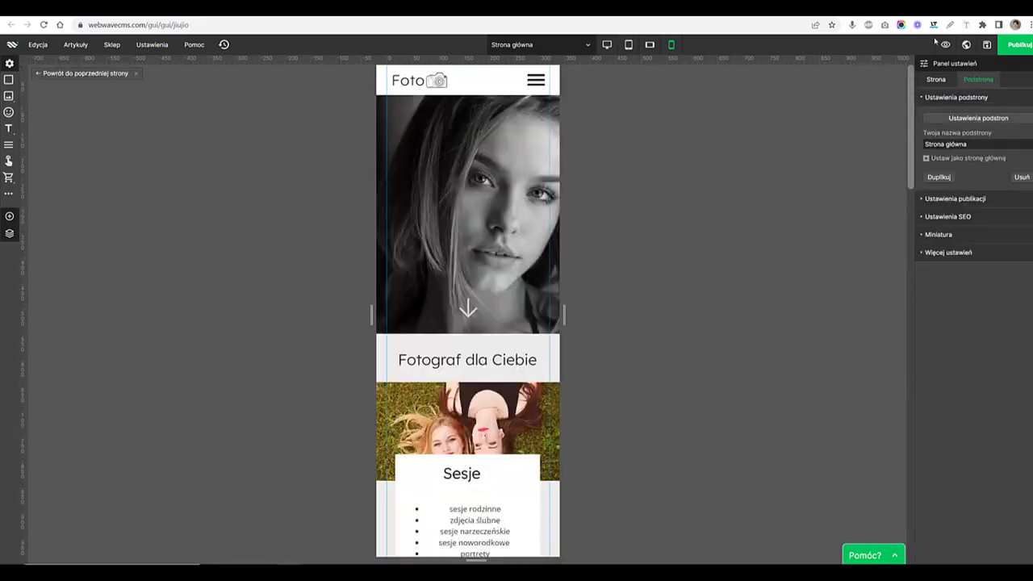
Preview the phone version of the home page, check its expanded navigation menu, and return to the editor
{"action": "left_click", "coordinate": [953, 47]}
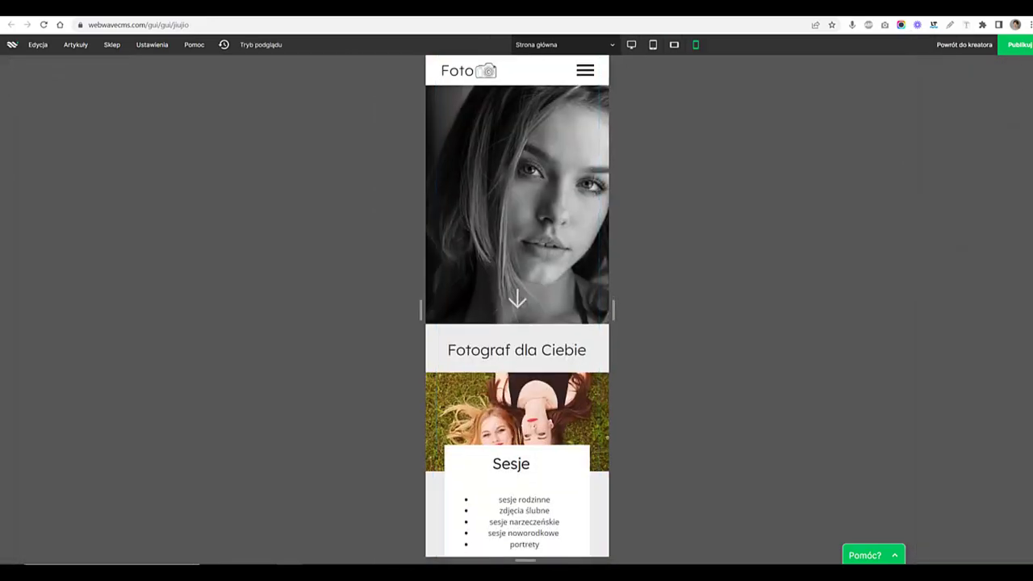
{"action": "scroll", "coordinate": [517, 323], "scroll_direction": "down", "scroll_amount": 10}
{"action": "scroll", "coordinate": [517, 323], "scroll_direction": "down", "scroll_amount": 4}
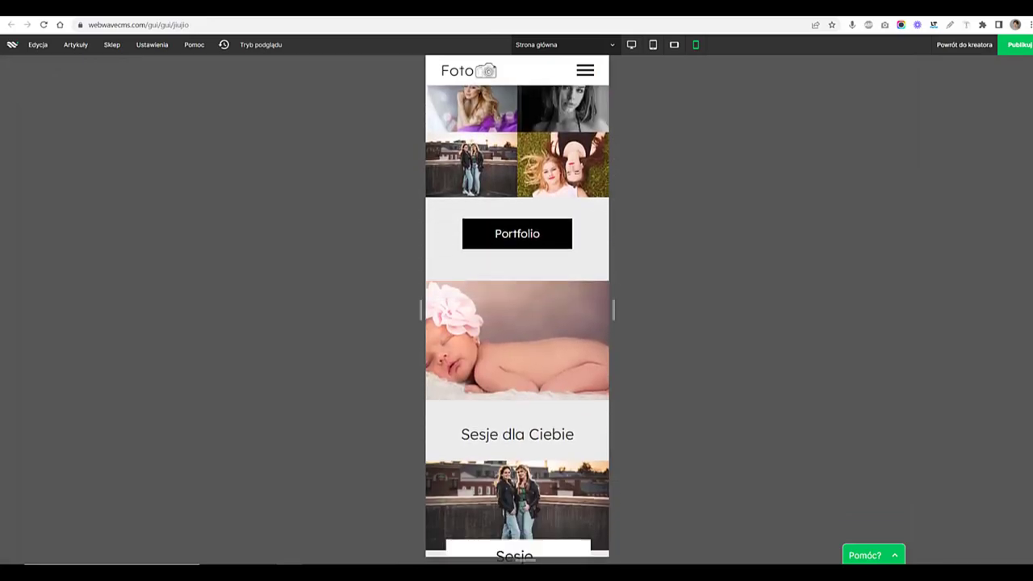
{"action": "scroll", "coordinate": [517, 323], "scroll_direction": "up", "scroll_amount": 6}
{"action": "scroll", "coordinate": [517, 323], "scroll_direction": "up", "scroll_amount": 6}
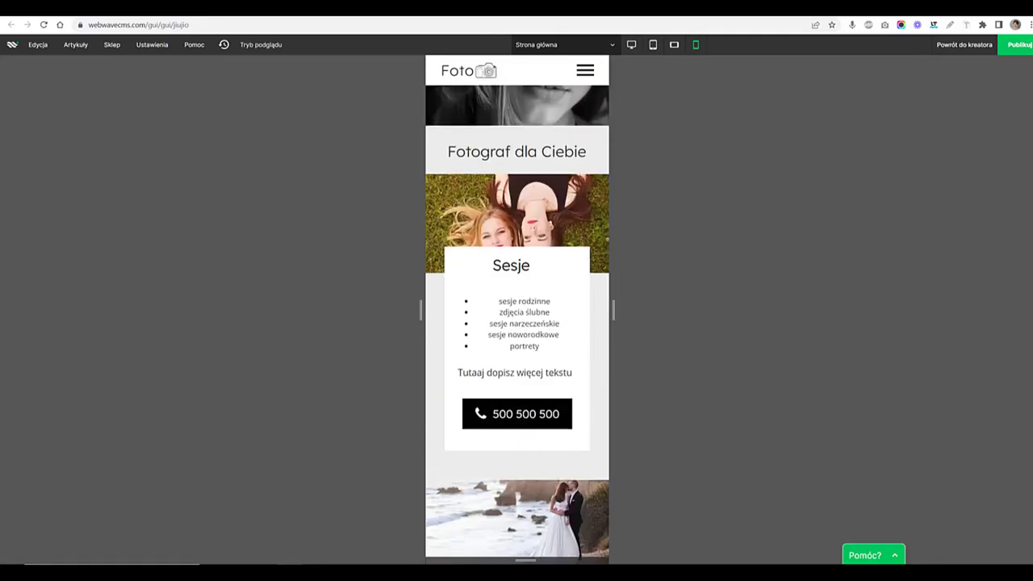
{"action": "left_click", "coordinate": [585, 70]}
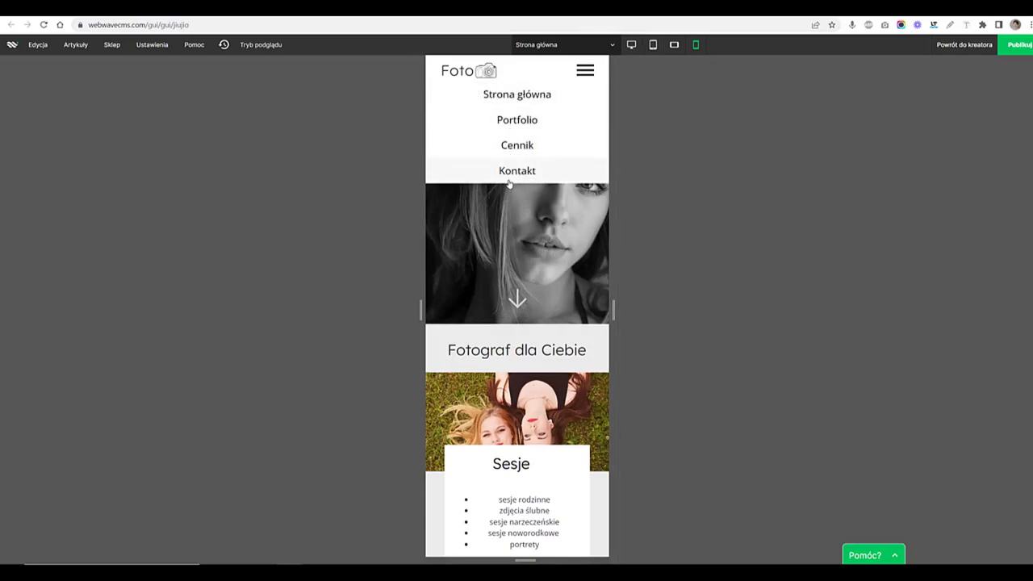
{"action": "left_click", "coordinate": [983, 44]}
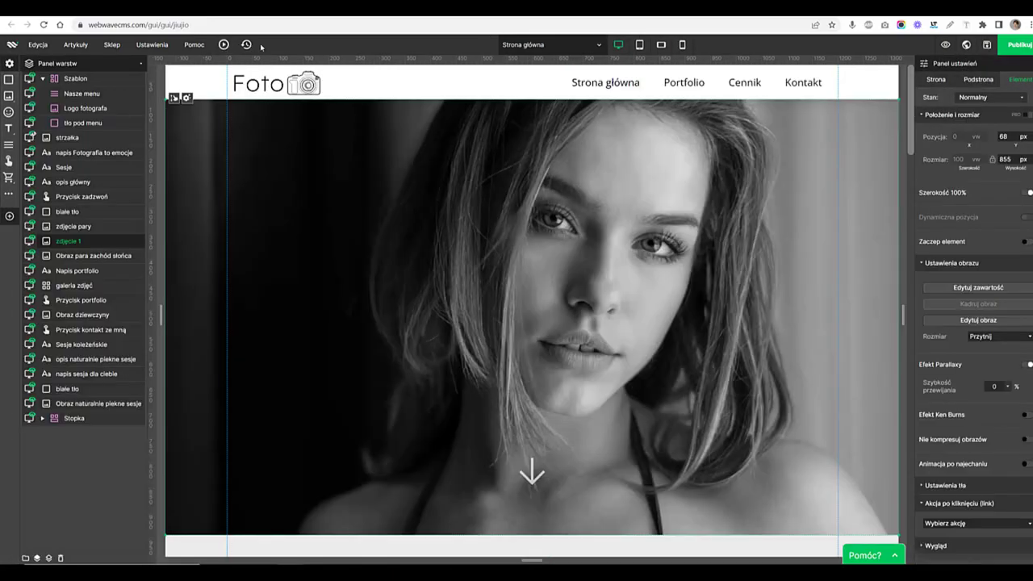
View the available premium plans and close the overview without choosing one
{"action": "left_click", "coordinate": [139, 45]}
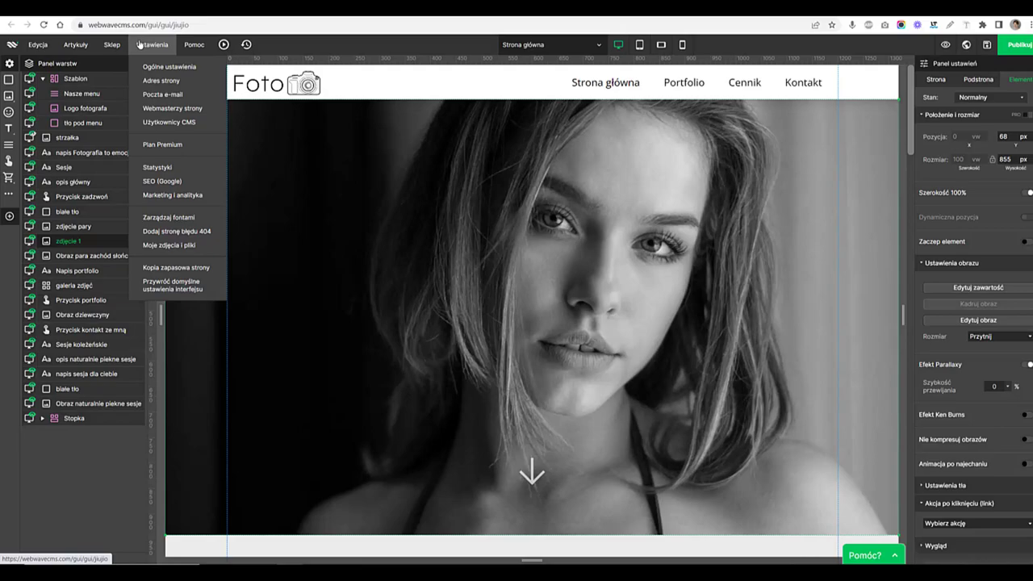
{"action": "left_click", "coordinate": [159, 145]}
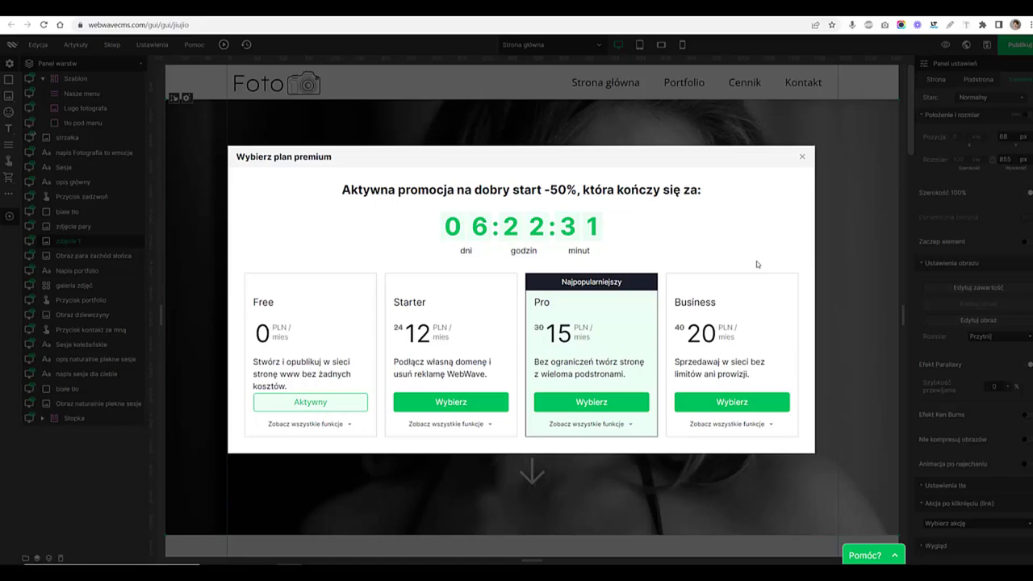
{"action": "left_click", "coordinate": [802, 156]}
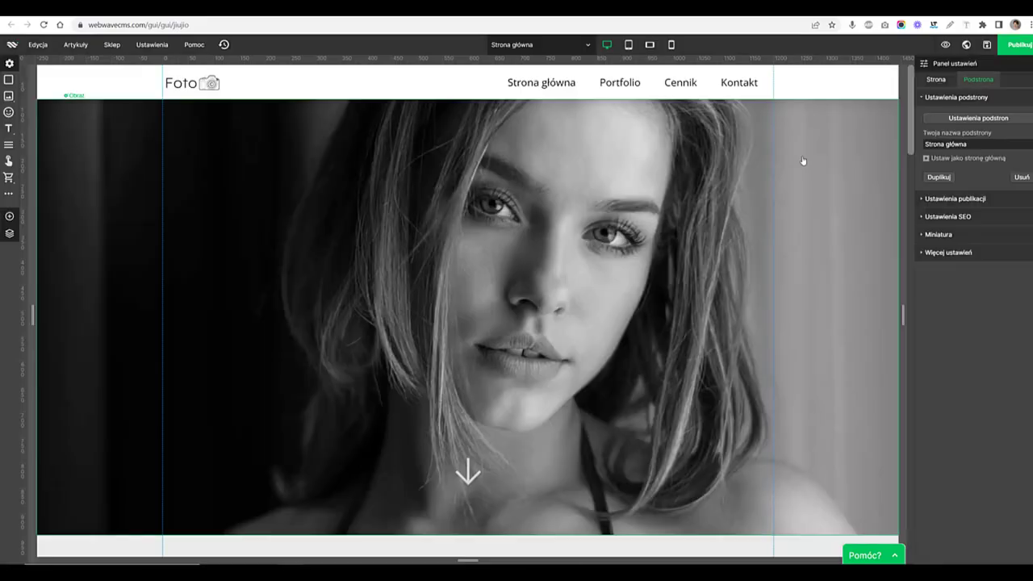
Leave the editor without saving, view the Fotograf site's address settings in the webmaster panel, and close them unchanged
{"action": "mouse_move", "coordinate": [10, 48]}
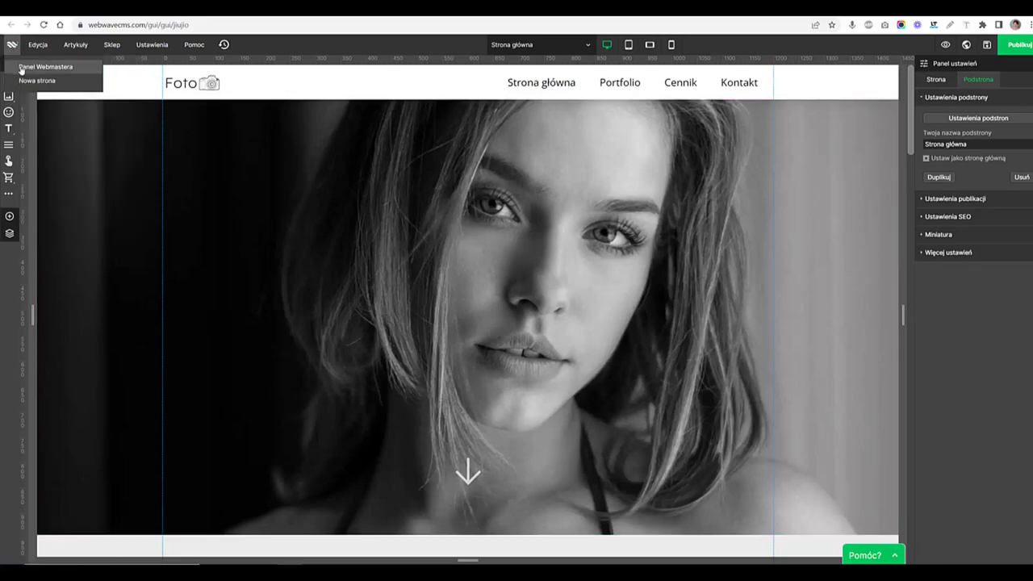
{"action": "left_click", "coordinate": [32, 67]}
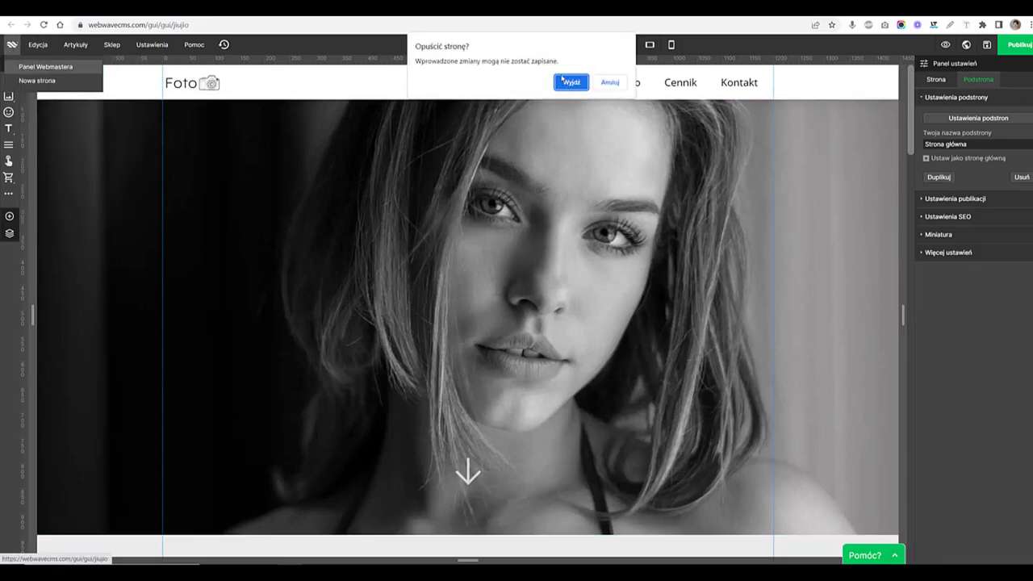
{"action": "left_click", "coordinate": [564, 81]}
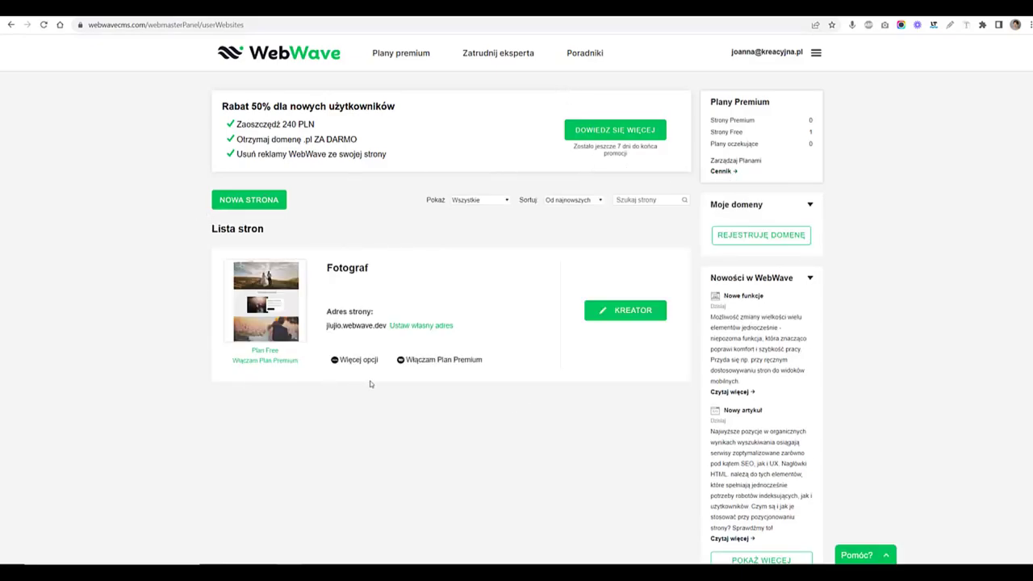
{"action": "left_click", "coordinate": [418, 326]}
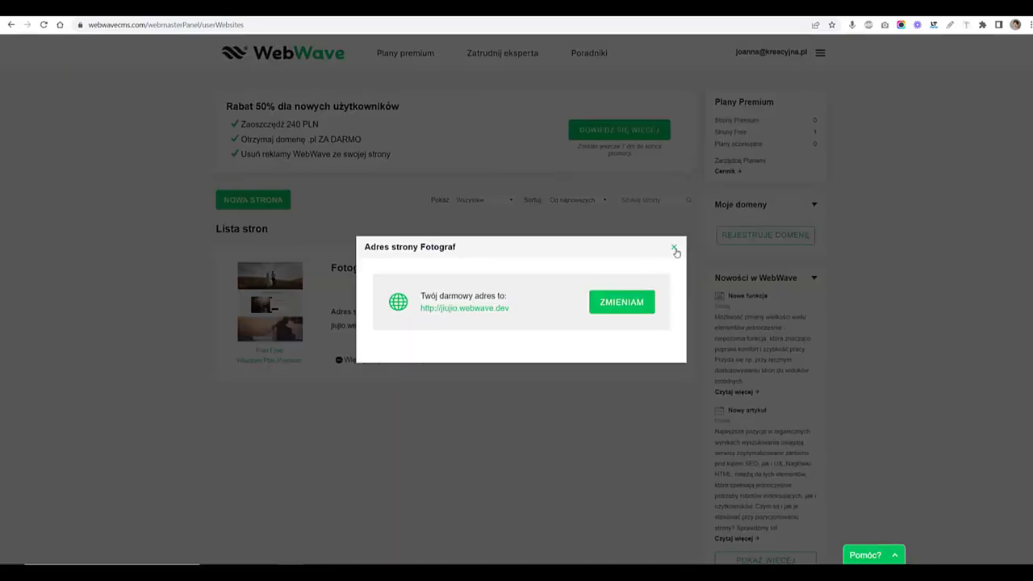
{"action": "left_click", "coordinate": [675, 249]}
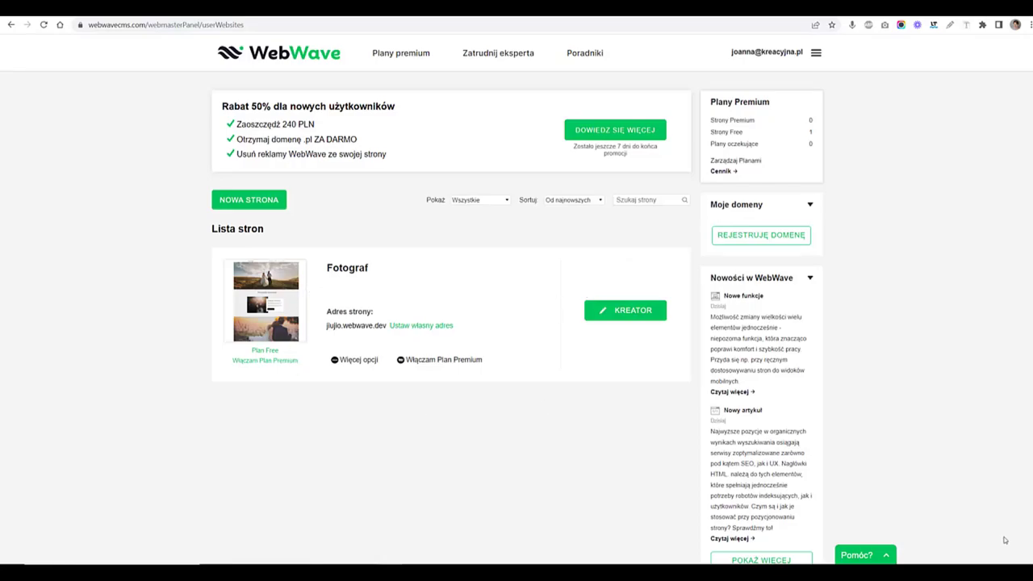
Reopen the Fotograf site in the editor and replace the header's camera logo with the uploaded text logo containing "Fotosesje"
{"action": "left_click", "coordinate": [621, 314]}
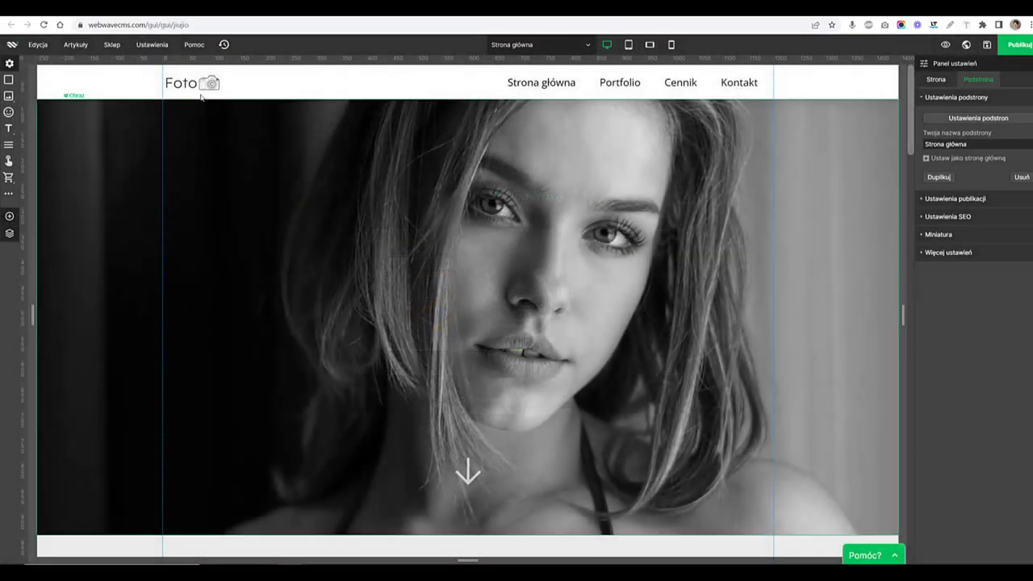
{"action": "left_click", "coordinate": [187, 84]}
{"action": "right_click", "coordinate": [181, 79]}
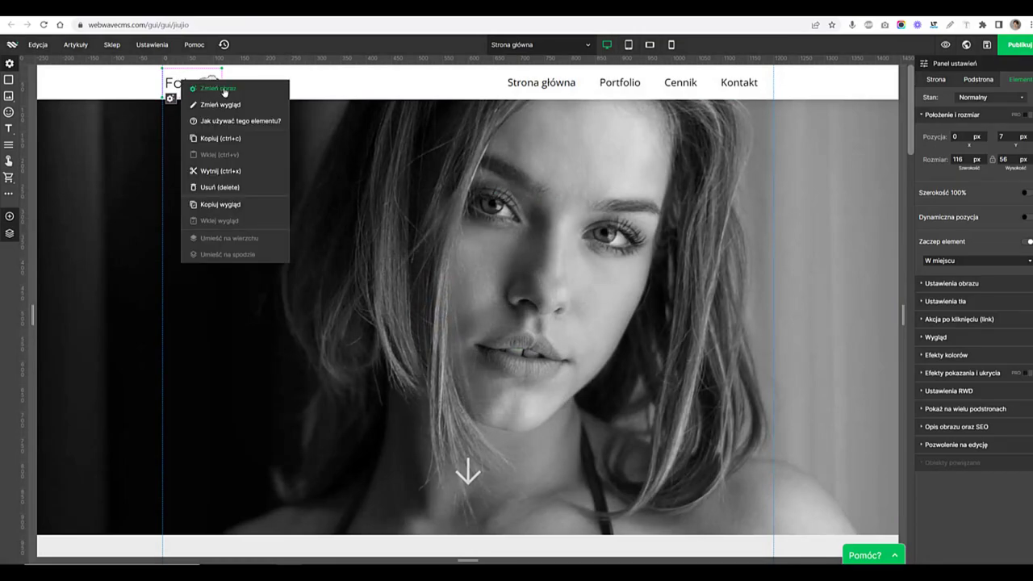
{"action": "left_click", "coordinate": [222, 88]}
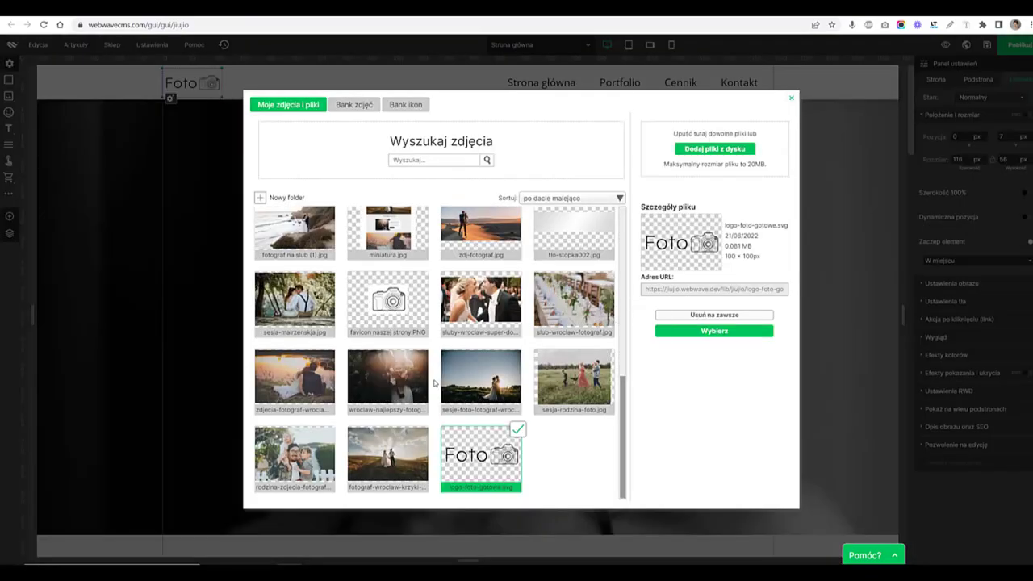
{"action": "scroll", "coordinate": [434, 383], "scroll_direction": "up", "scroll_amount": 10}
{"action": "double_click", "coordinate": [308, 404]}
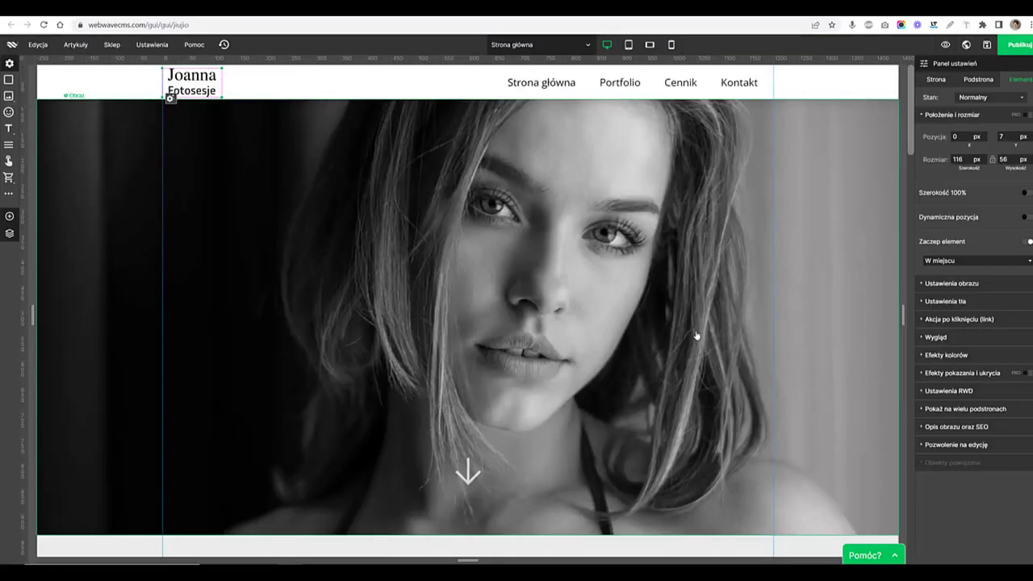
Change the home page's thumbnail to the dark photo whose file name starts with "wroclaw-najlepszy"
{"action": "left_click", "coordinate": [978, 78]}
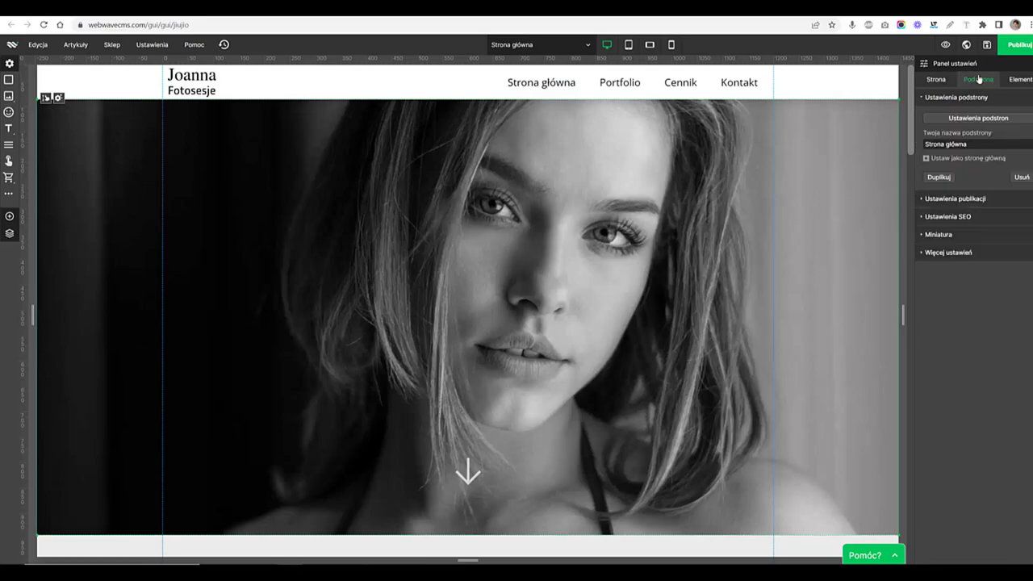
{"action": "left_click", "coordinate": [939, 234]}
{"action": "left_click", "coordinate": [945, 264]}
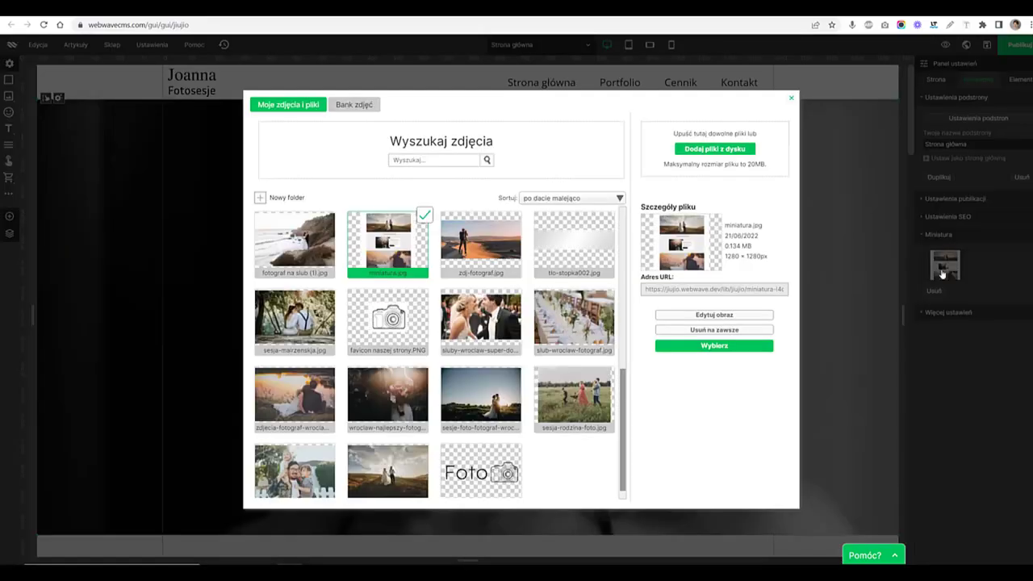
{"action": "left_click", "coordinate": [305, 249]}
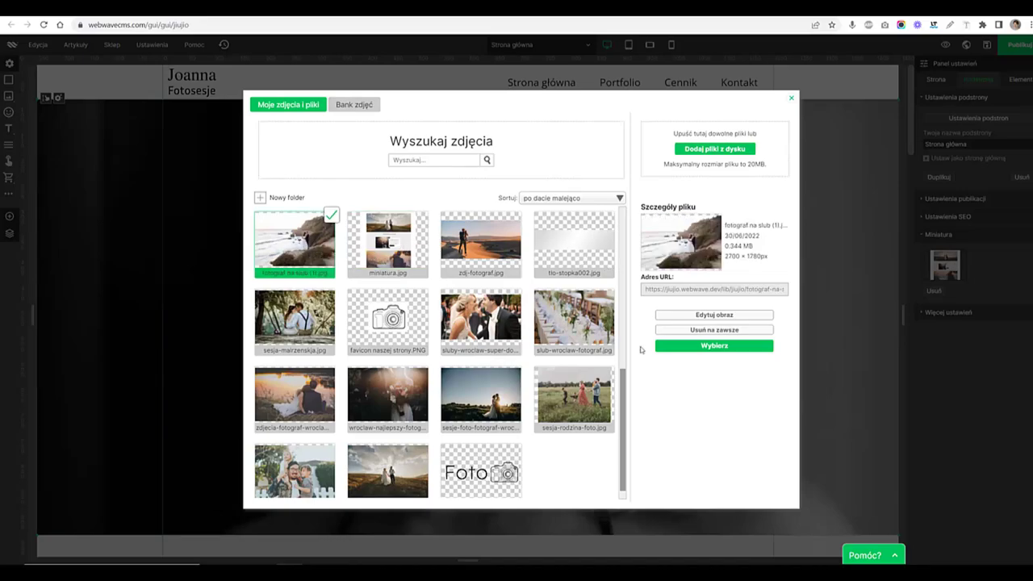
{"action": "left_click", "coordinate": [374, 393]}
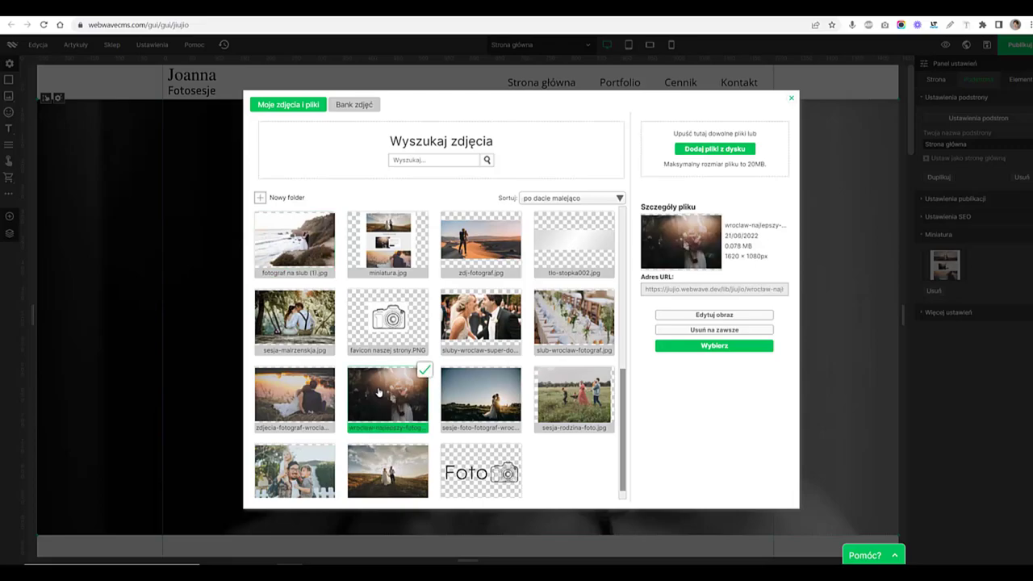
{"action": "left_click", "coordinate": [697, 346]}
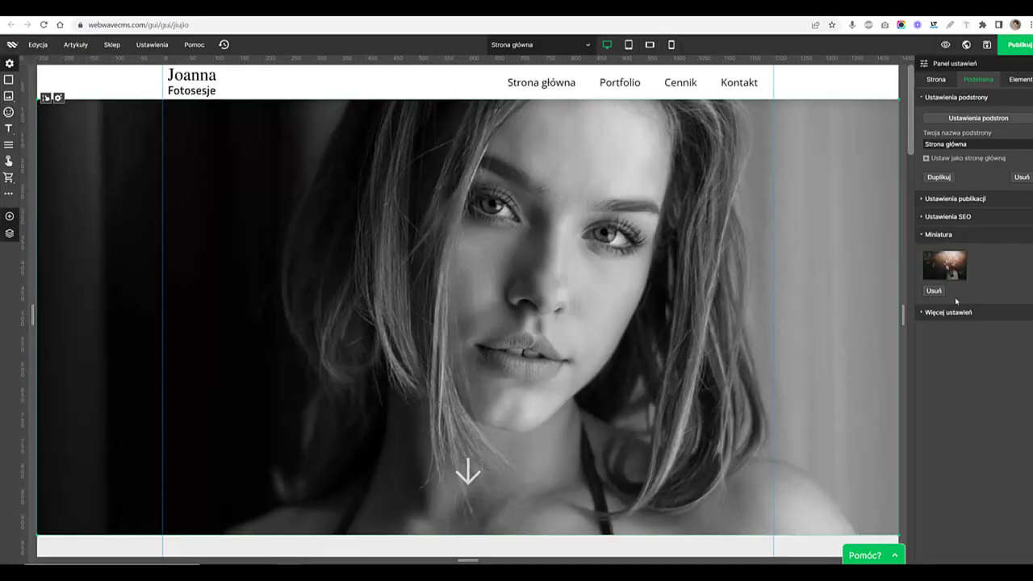
Publish the whole site and leave the editor for the webmaster panel
{"action": "left_click", "coordinate": [1017, 47]}
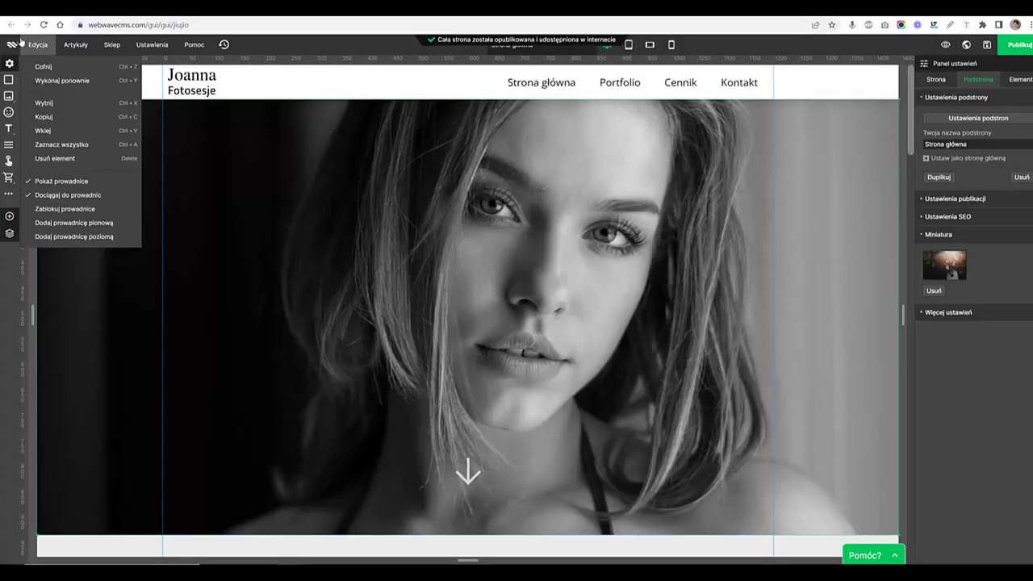
{"action": "left_click", "coordinate": [11, 44]}
{"action": "left_click", "coordinate": [569, 82]}
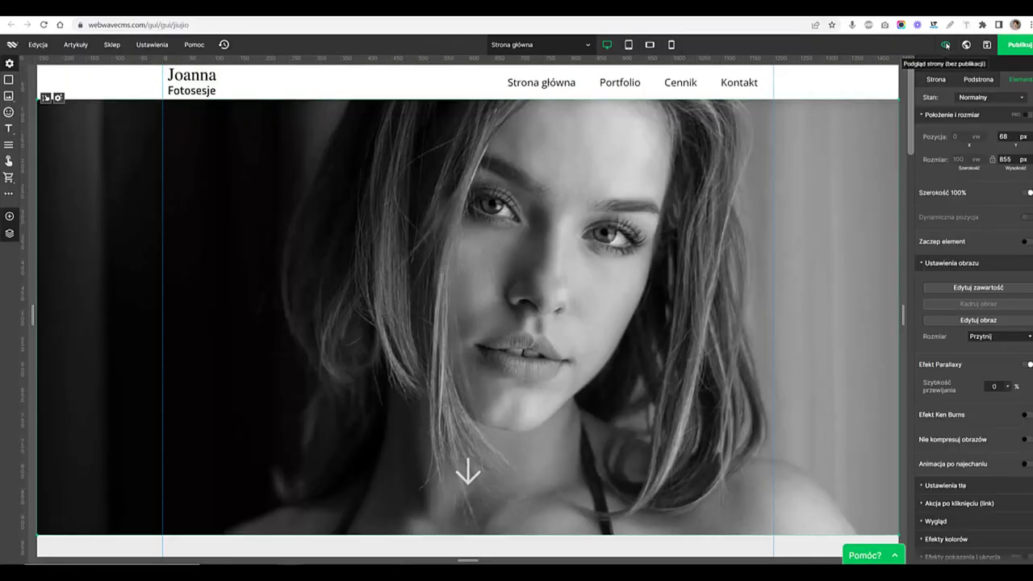
Preview the desktop home page and look through its sections from the hero portrait down to the footer
{"action": "left_click", "coordinate": [945, 45]}
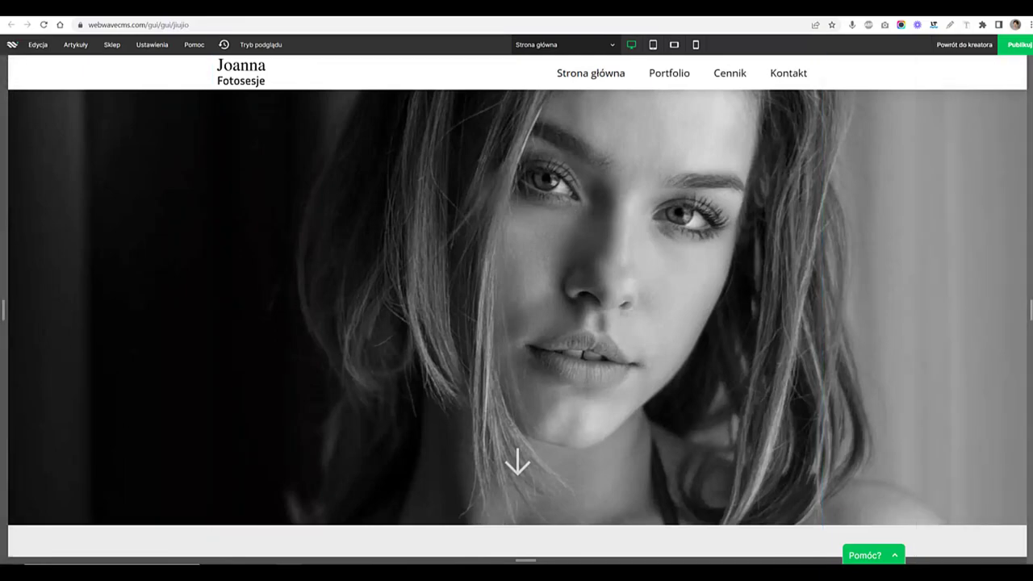
{"action": "scroll", "coordinate": [516, 322], "scroll_direction": "down", "scroll_amount": 8}
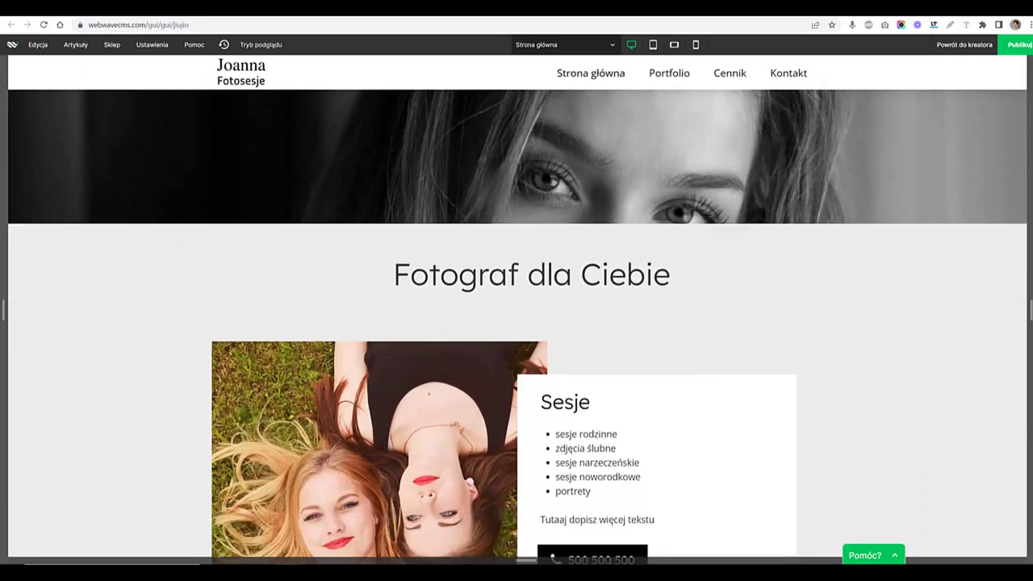
{"action": "scroll", "coordinate": [516, 323], "scroll_direction": "down", "scroll_amount": 7}
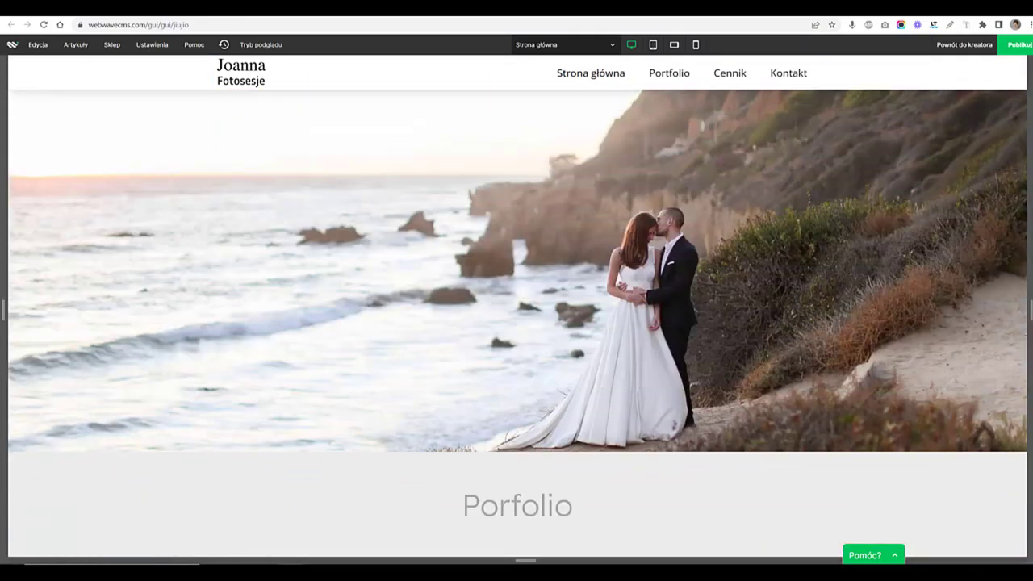
{"action": "scroll", "coordinate": [517, 323], "scroll_direction": "down", "scroll_amount": 7}
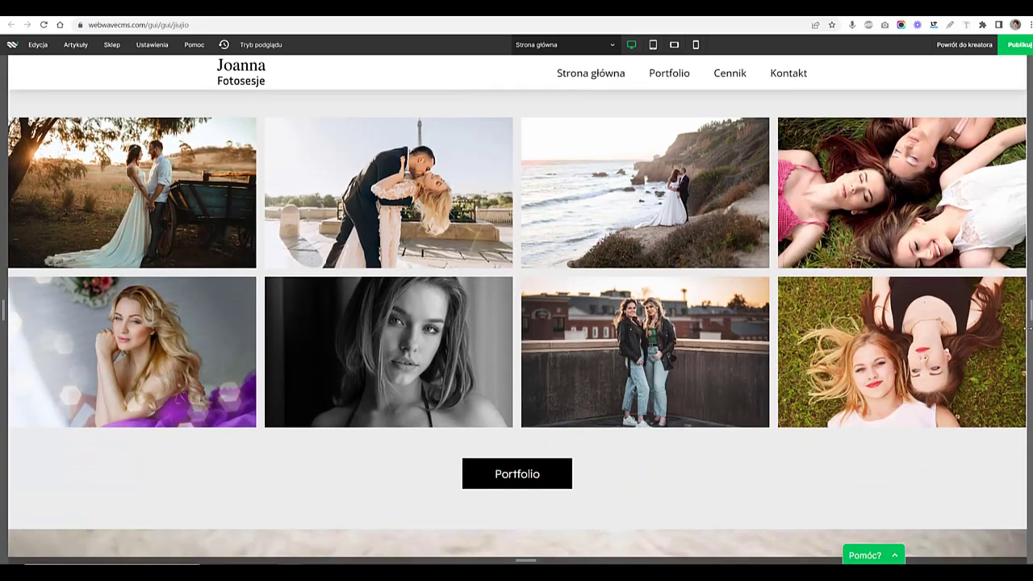
{"action": "scroll", "coordinate": [517, 323], "scroll_direction": "down", "scroll_amount": 8}
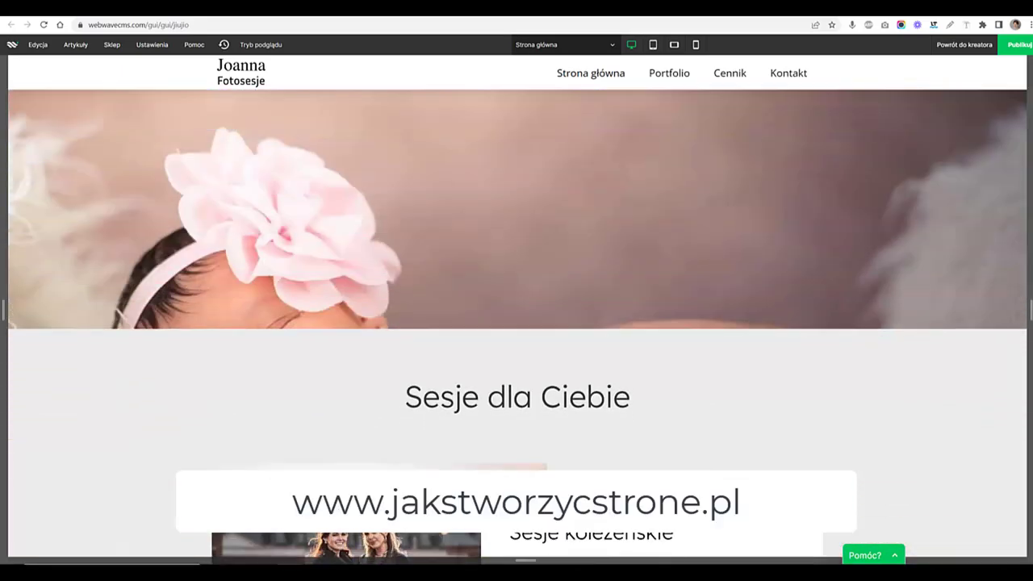
{"action": "scroll", "coordinate": [516, 322], "scroll_direction": "down", "scroll_amount": 1}
{"action": "scroll", "coordinate": [516, 322], "scroll_direction": "up", "scroll_amount": 14}
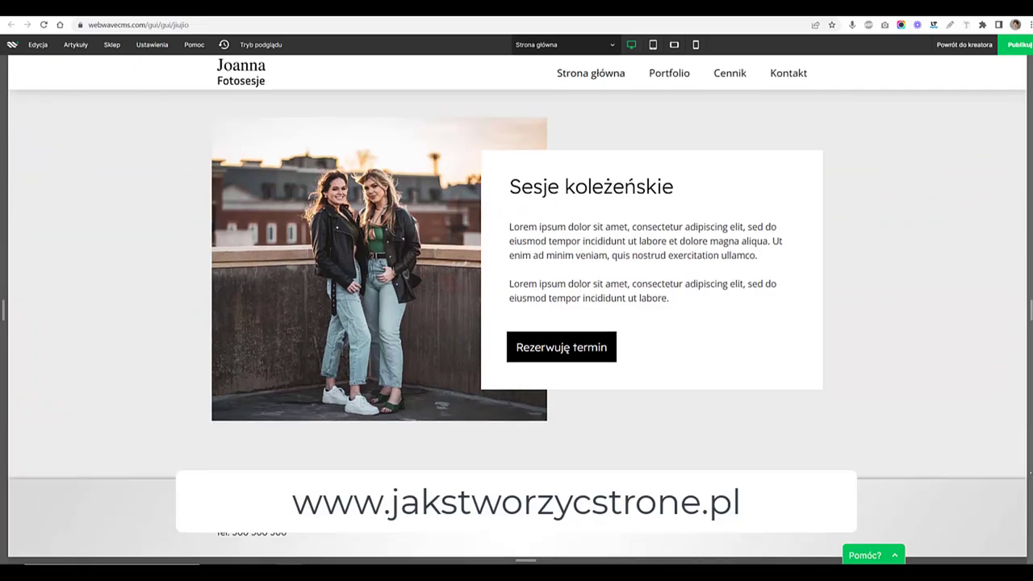
{"action": "scroll", "coordinate": [516, 323], "scroll_direction": "down", "scroll_amount": 8}
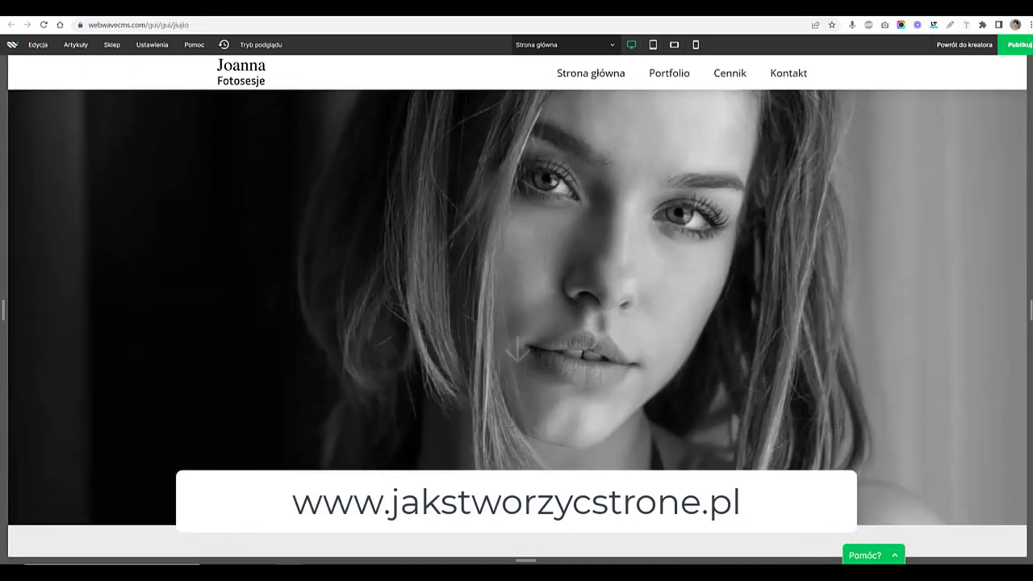